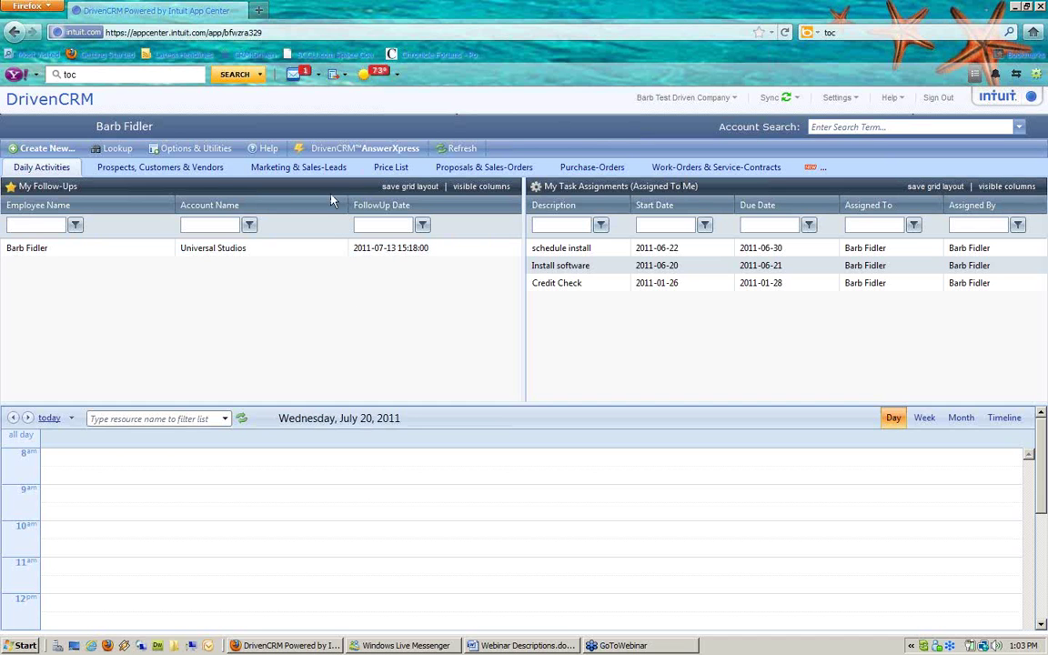
- Show the Prospects, Customers & Vendors lists, briefly viewing Marketing & Sales-Leads before returning
{"action": "left_click", "coordinate": [206, 168]}
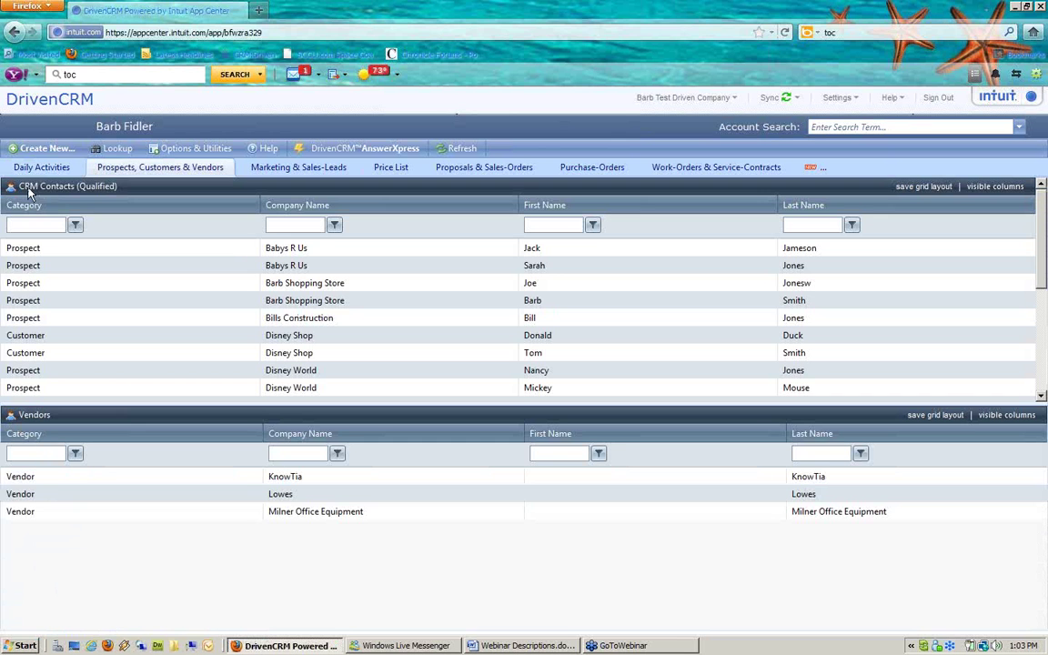
{"action": "left_click_drag", "start_coordinate": [28, 189], "coordinate": [112, 189]}
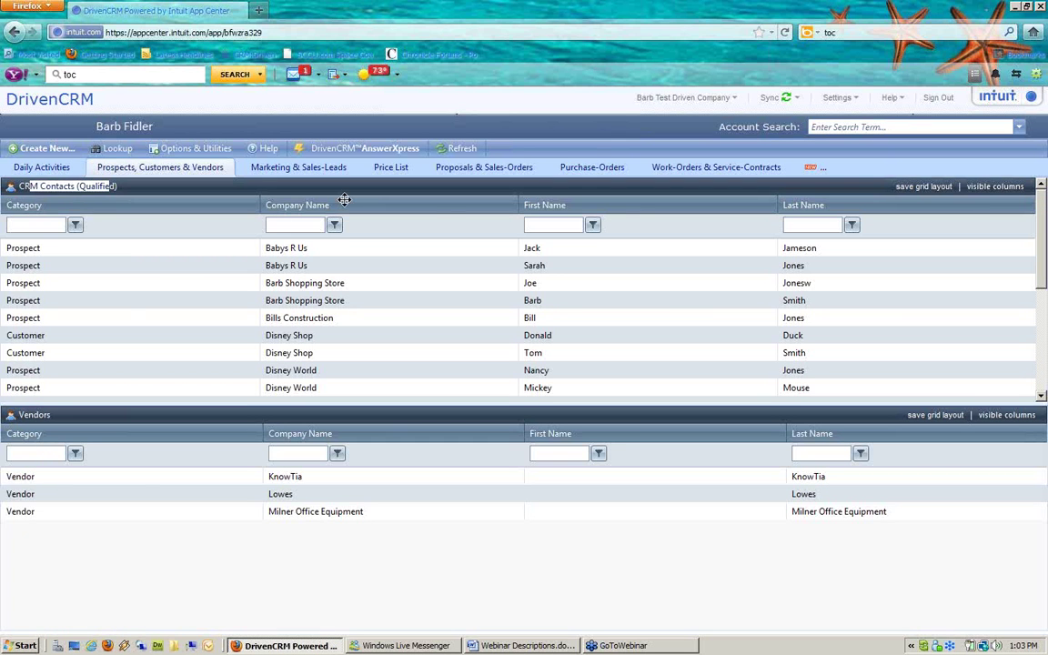
{"action": "left_click", "coordinate": [336, 173]}
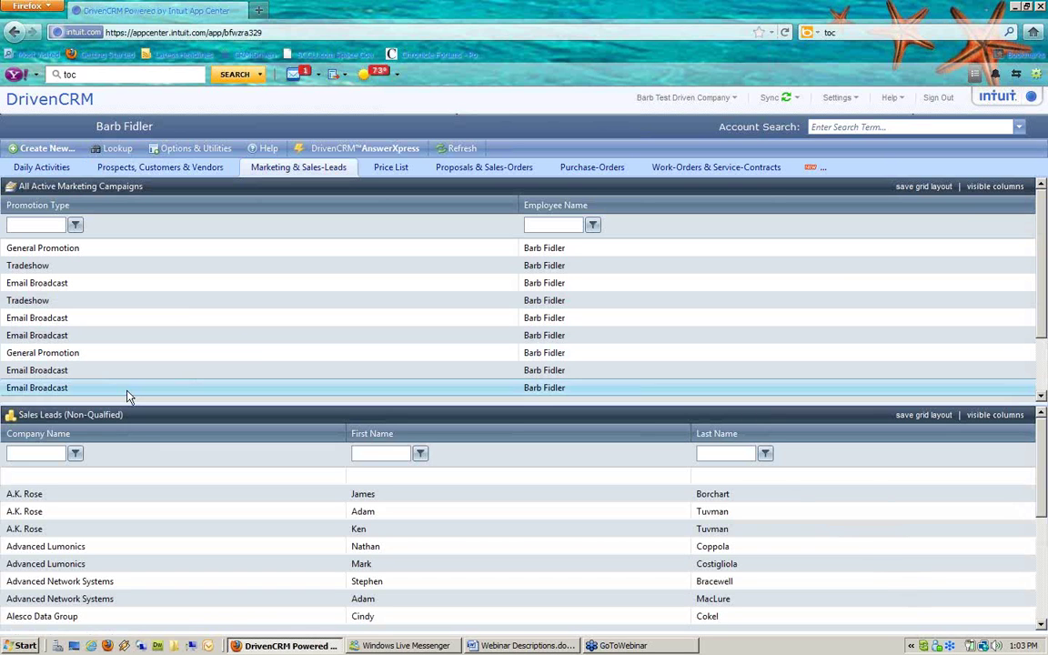
{"action": "left_click", "coordinate": [20, 416]}
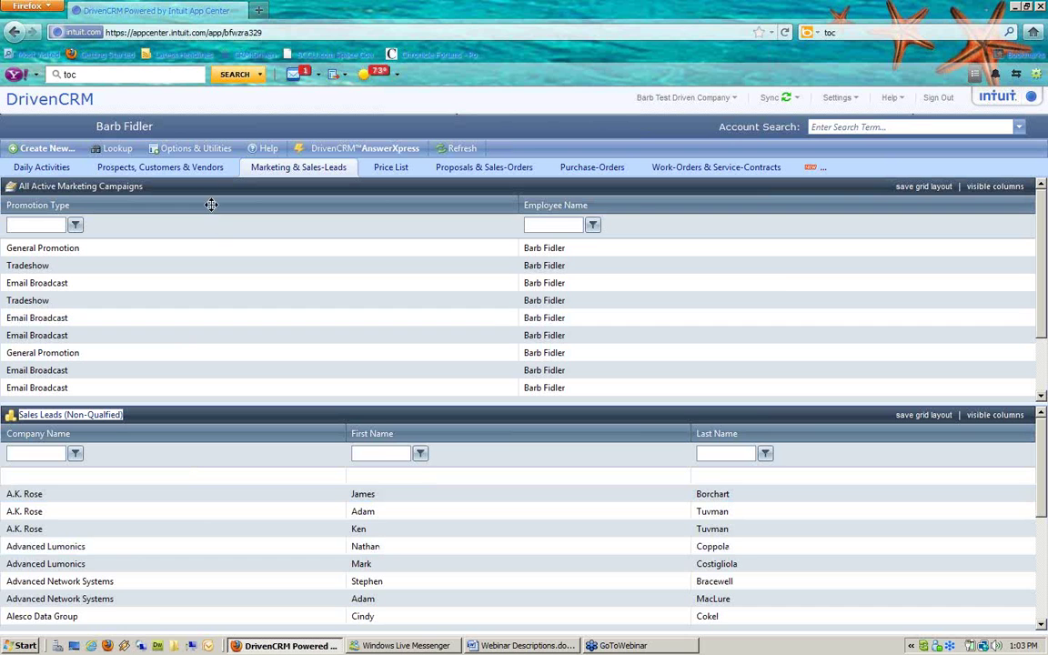
{"action": "left_click", "coordinate": [202, 171]}
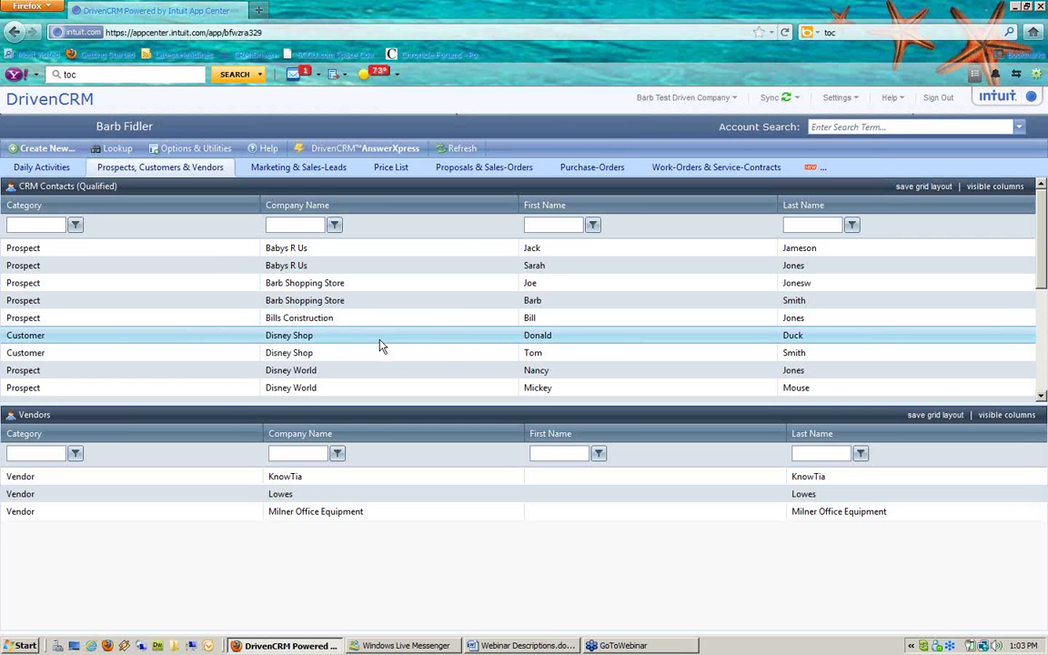
- Open the Disney Shop customer row from the CRM Contacts (Qualified) grid
{"action": "double_click", "coordinate": [299, 342]}
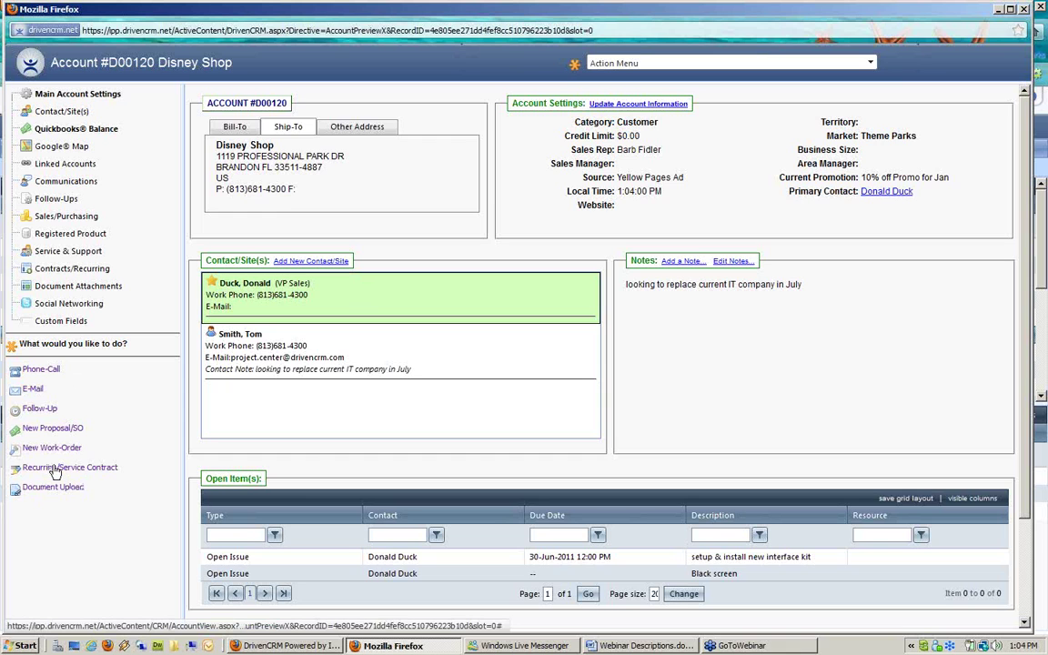
- Start a recurring service contract for the primary contact, described as '12 Month Service Contract'
{"action": "left_click", "coordinate": [55, 471]}
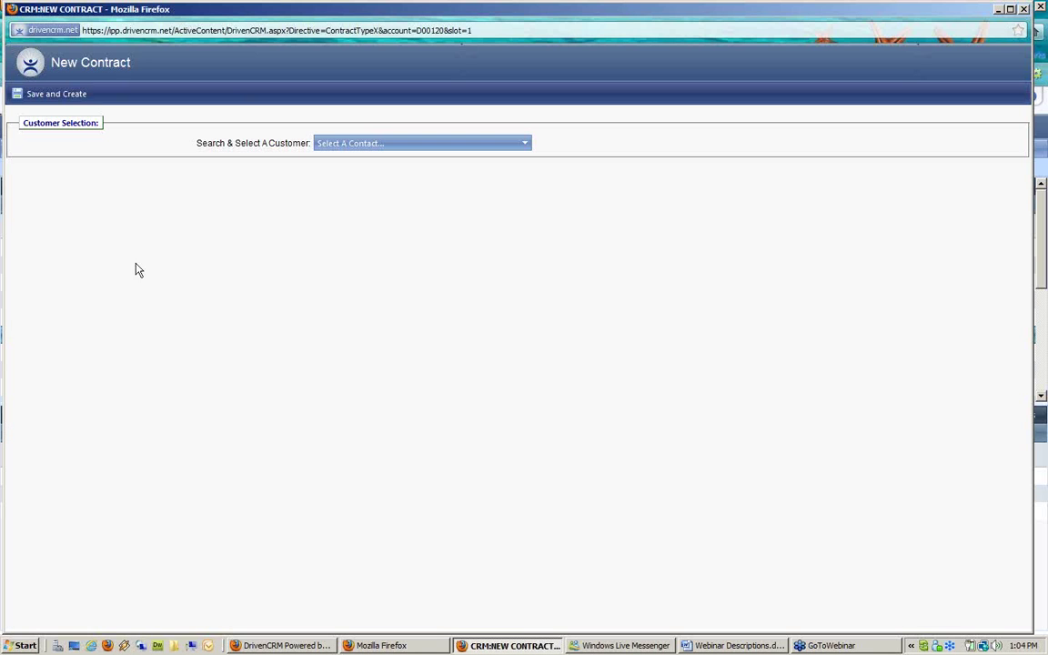
{"action": "left_click", "coordinate": [372, 145]}
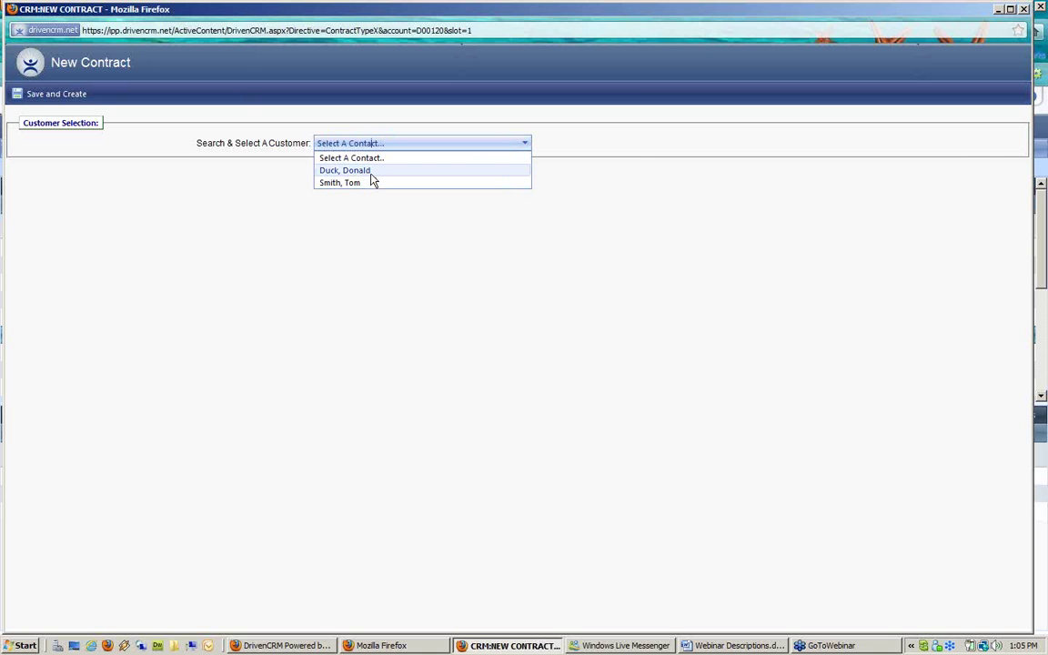
{"action": "left_click", "coordinate": [371, 175]}
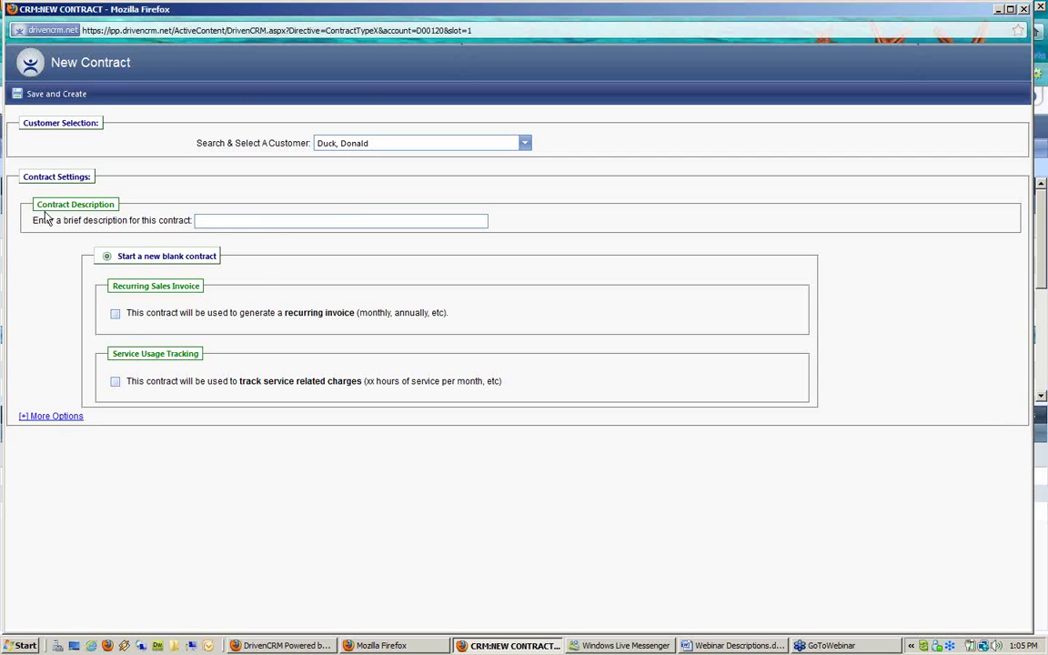
{"action": "left_click", "coordinate": [268, 228]}
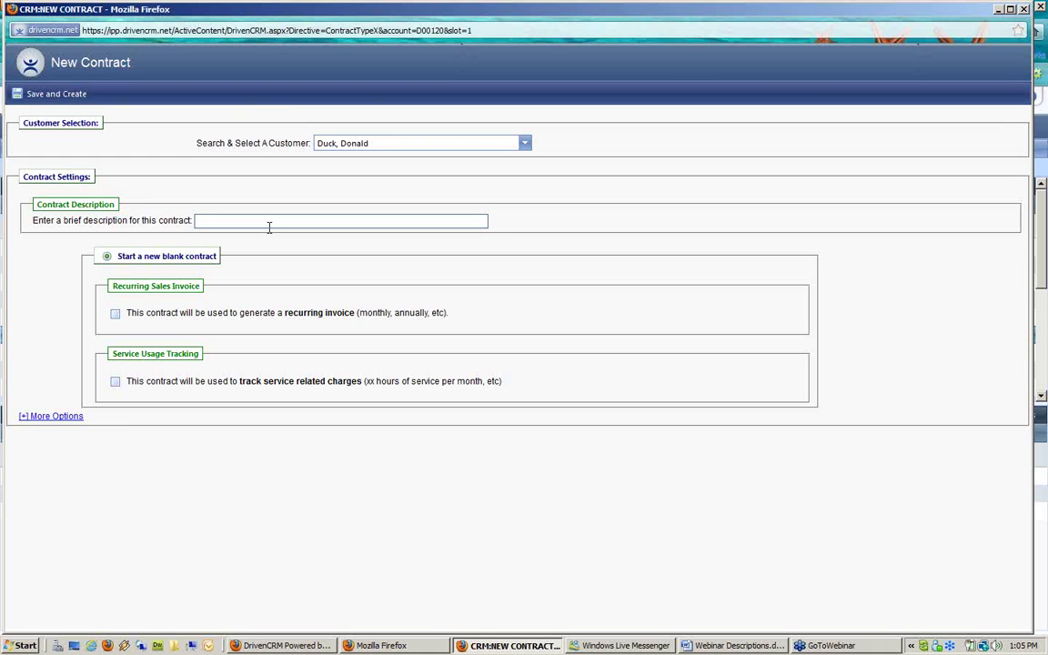
{"action": "type", "text": "12 Month Service"}
{"action": "key", "text": "BackSpace"}
{"action": "key", "text": "BackSpace"}
{"action": "type", "text": "e Contract"}
- Enable Service Usage Tracking so the contract tracks service related charges
{"action": "left_click_drag", "start_coordinate": [108, 285], "coordinate": [205, 291]}
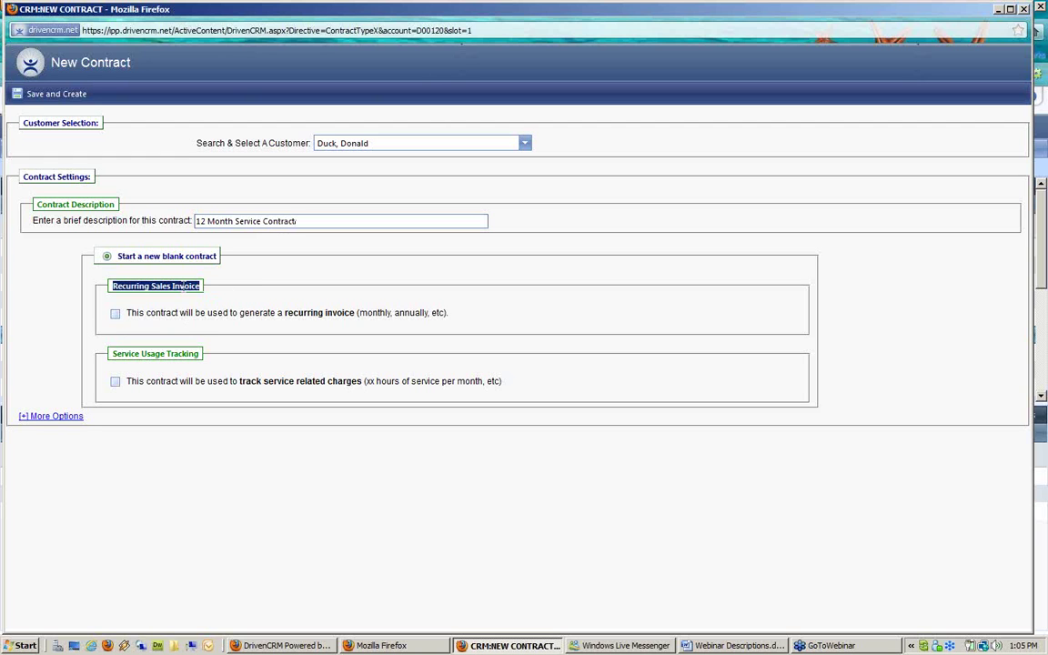
{"action": "left_click", "coordinate": [146, 312]}
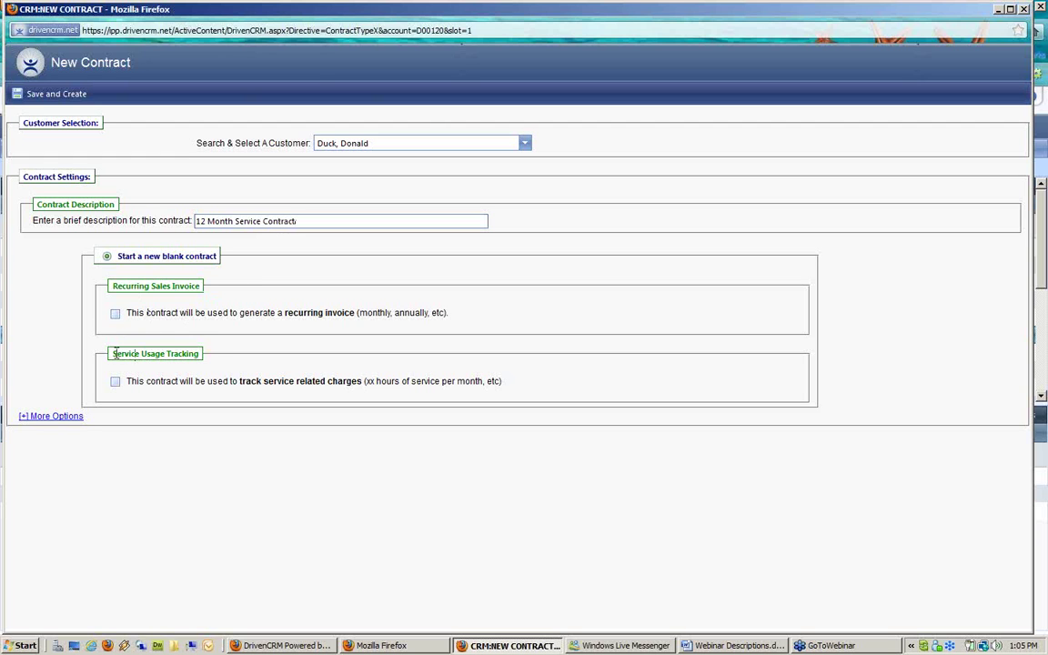
{"action": "left_click_drag", "start_coordinate": [111, 352], "coordinate": [204, 354]}
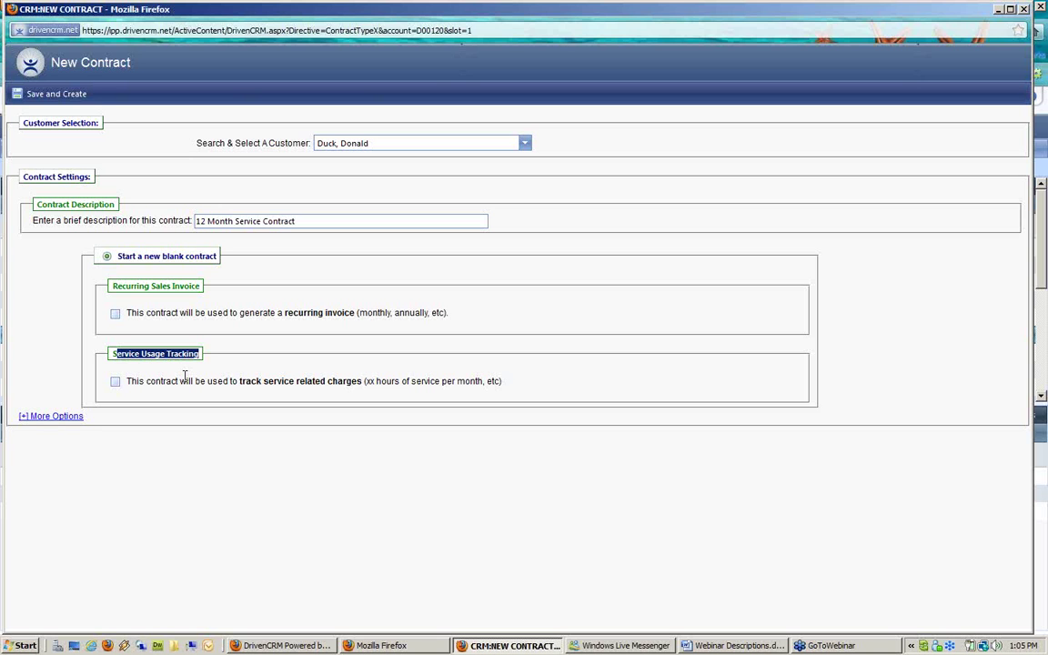
{"action": "left_click", "coordinate": [145, 378]}
{"action": "left_click_drag", "start_coordinate": [246, 392], "coordinate": [428, 393]}
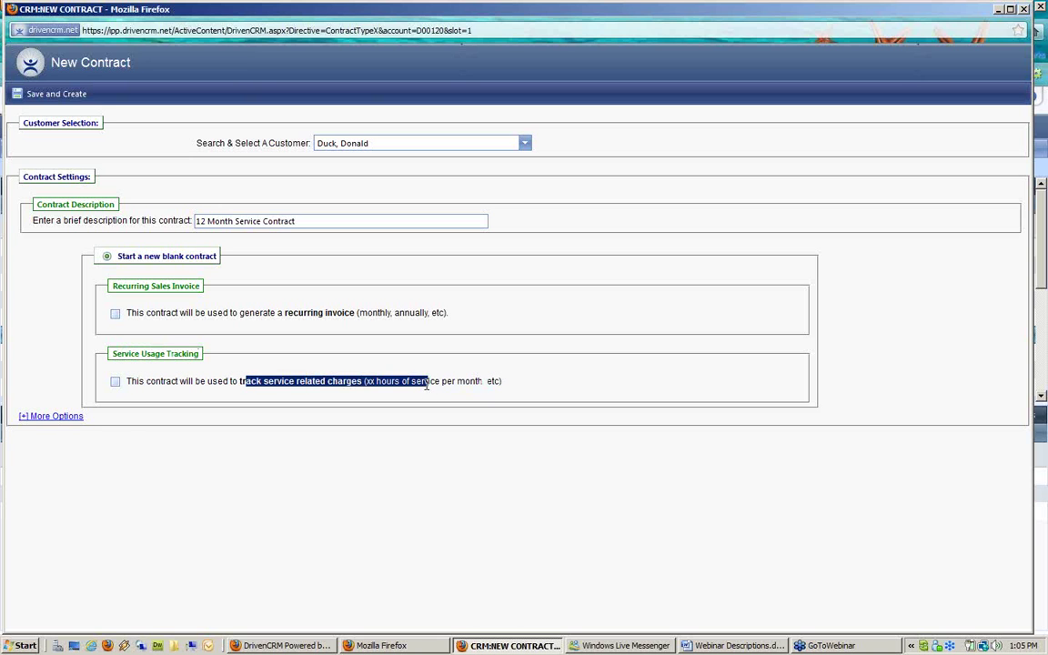
{"action": "left_click_drag", "start_coordinate": [426, 384], "coordinate": [498, 377]}
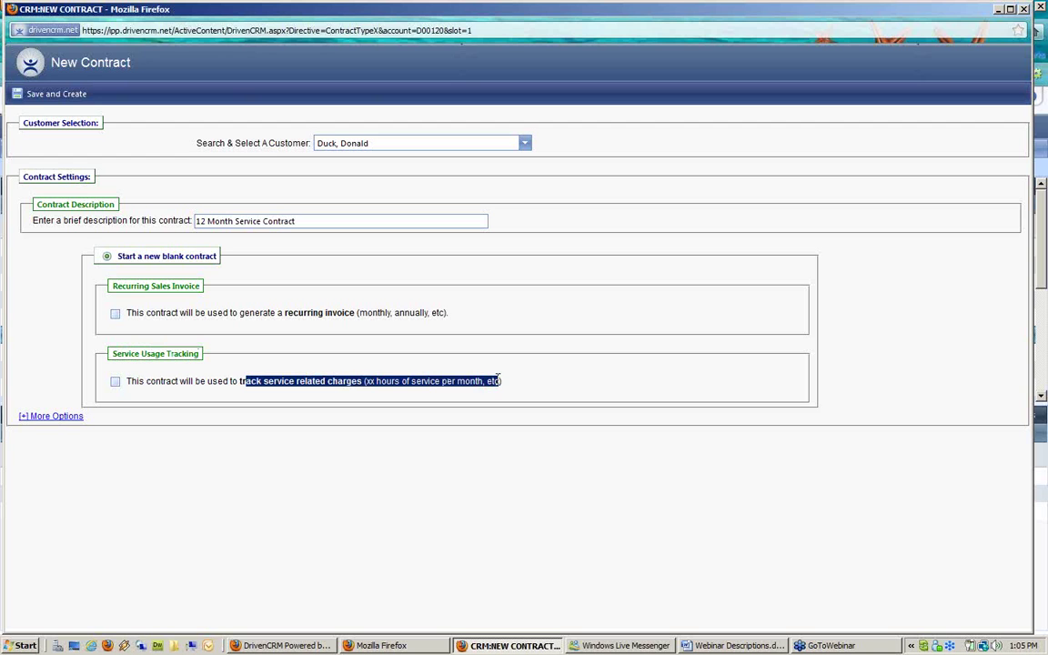
{"action": "left_click", "coordinate": [117, 383]}
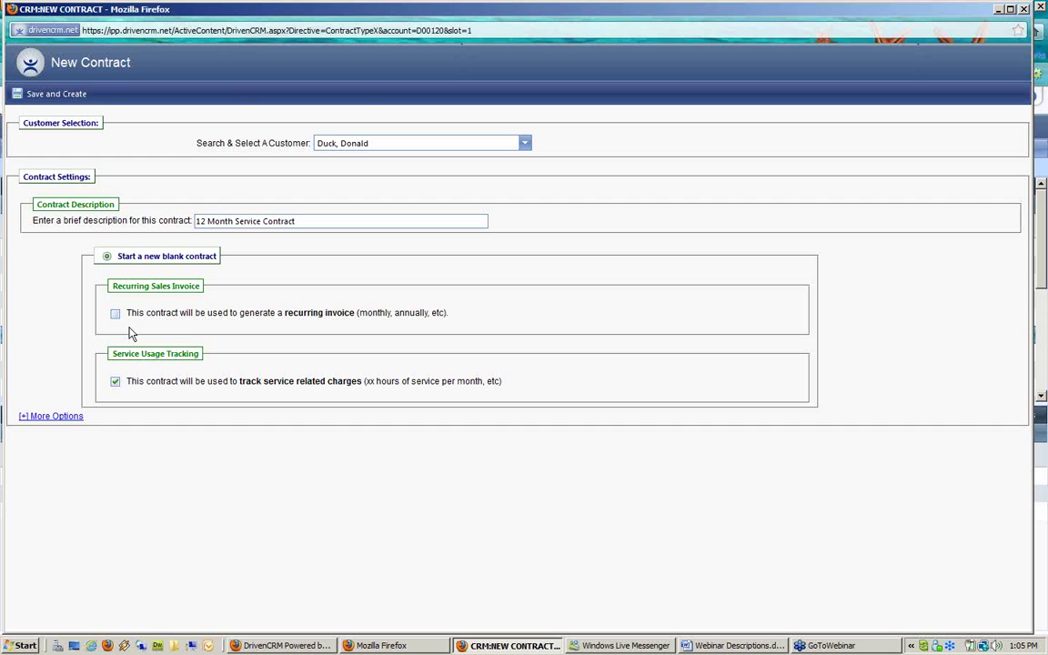
- Save and create Contract #142 as a new blank contract, opening Contract Maintenance
{"action": "left_click", "coordinate": [71, 420]}
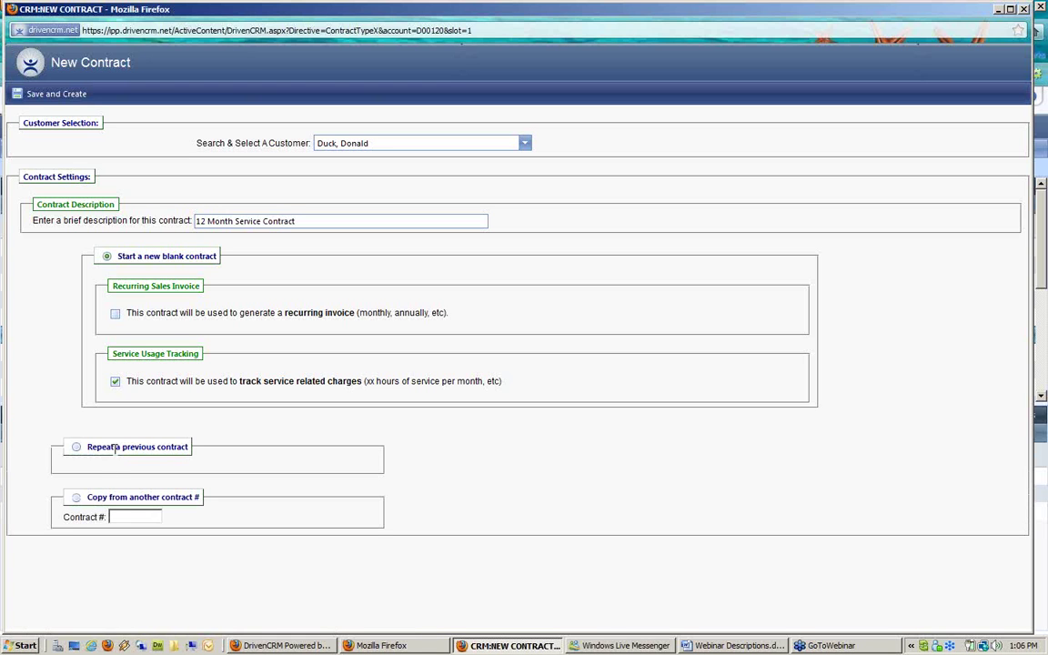
{"action": "left_click_drag", "start_coordinate": [80, 446], "coordinate": [204, 453]}
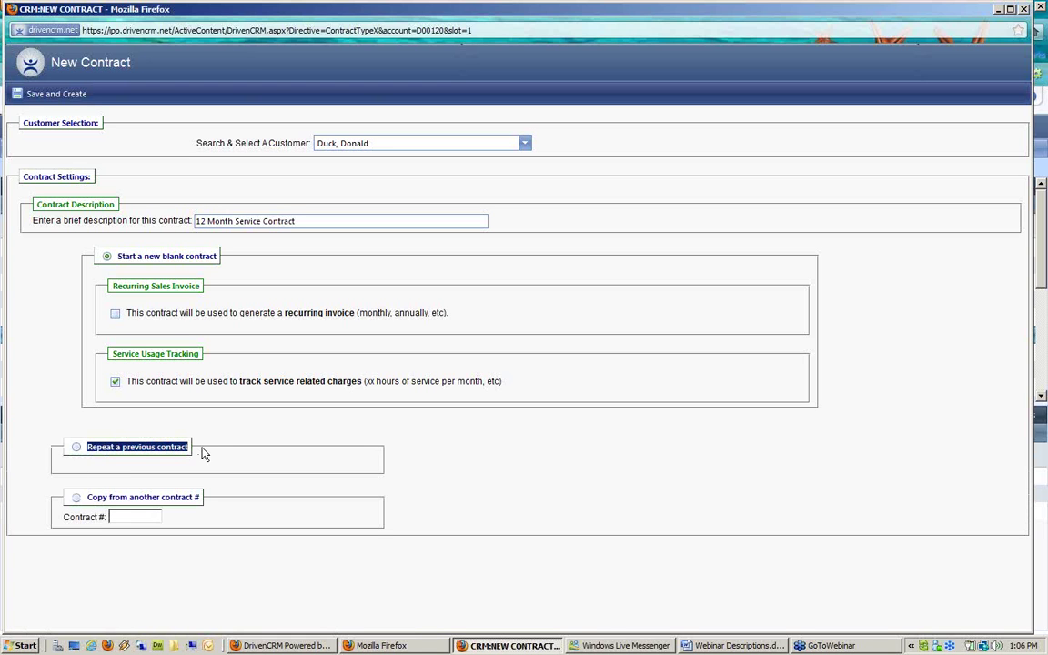
{"action": "left_click", "coordinate": [115, 509]}
{"action": "left_click_drag", "start_coordinate": [160, 497], "coordinate": [226, 507]}
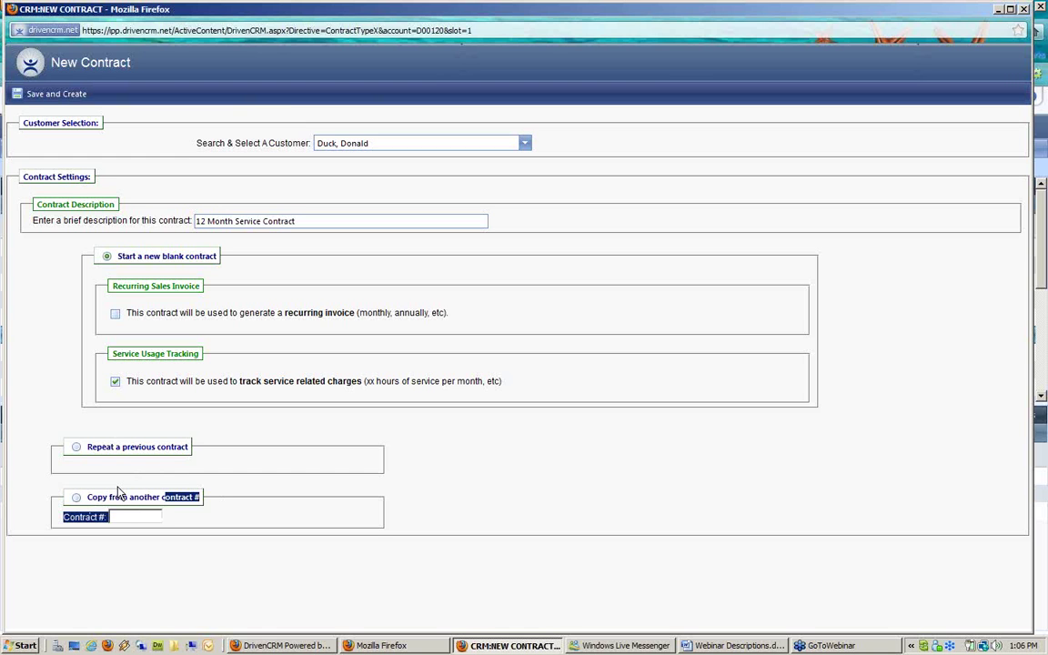
{"action": "left_click", "coordinate": [65, 383]}
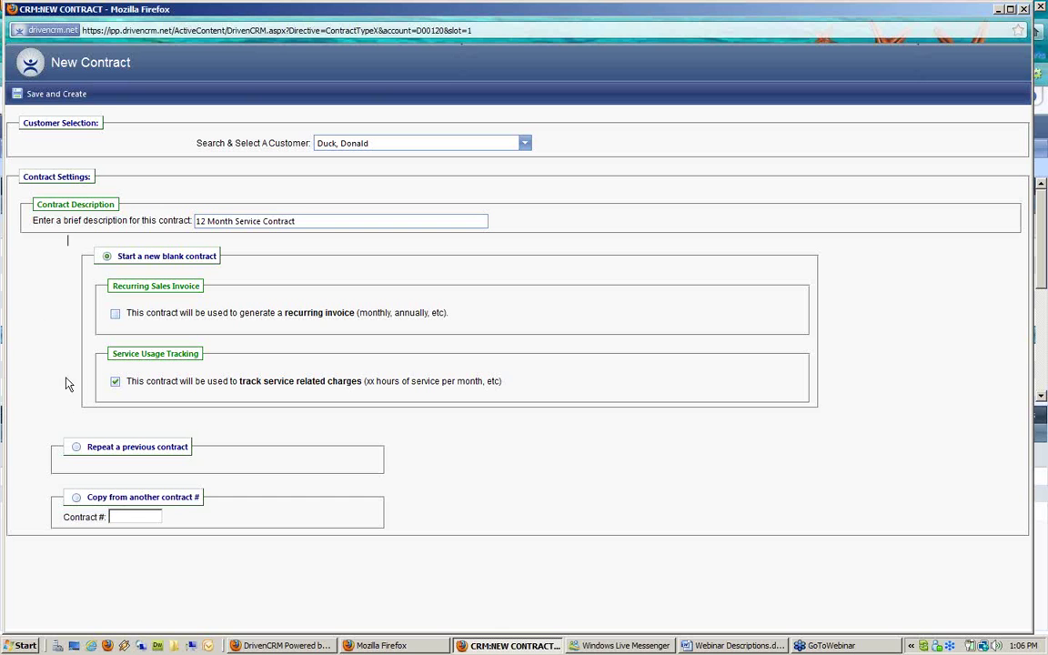
{"action": "left_click", "coordinate": [54, 94]}
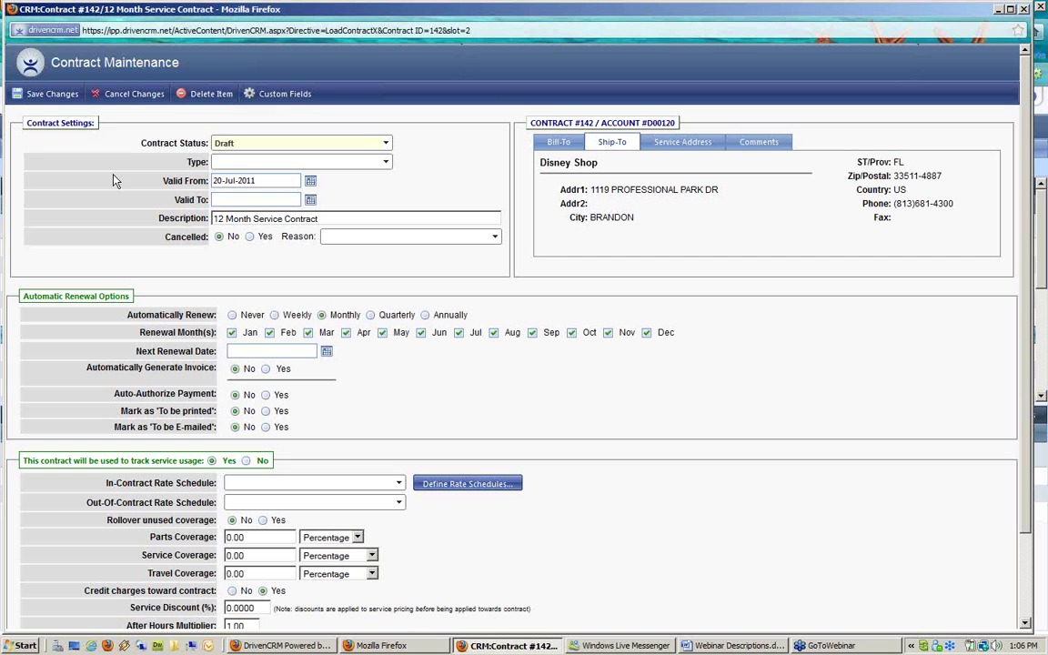
{"action": "left_click_drag", "start_coordinate": [130, 142], "coordinate": [213, 155]}
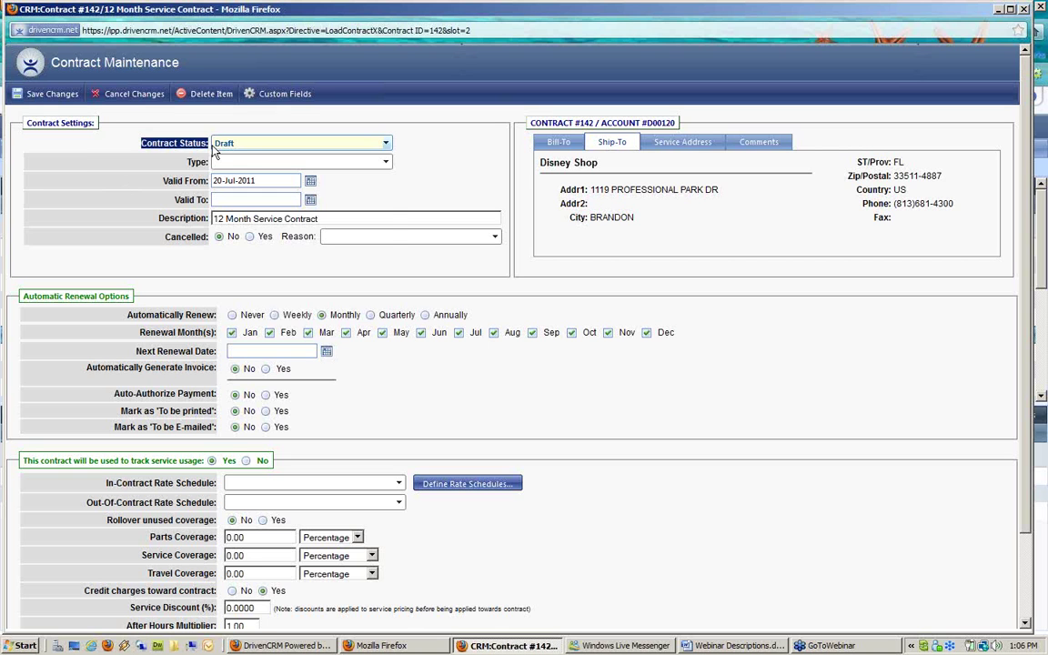
{"action": "left_click", "coordinate": [262, 143]}
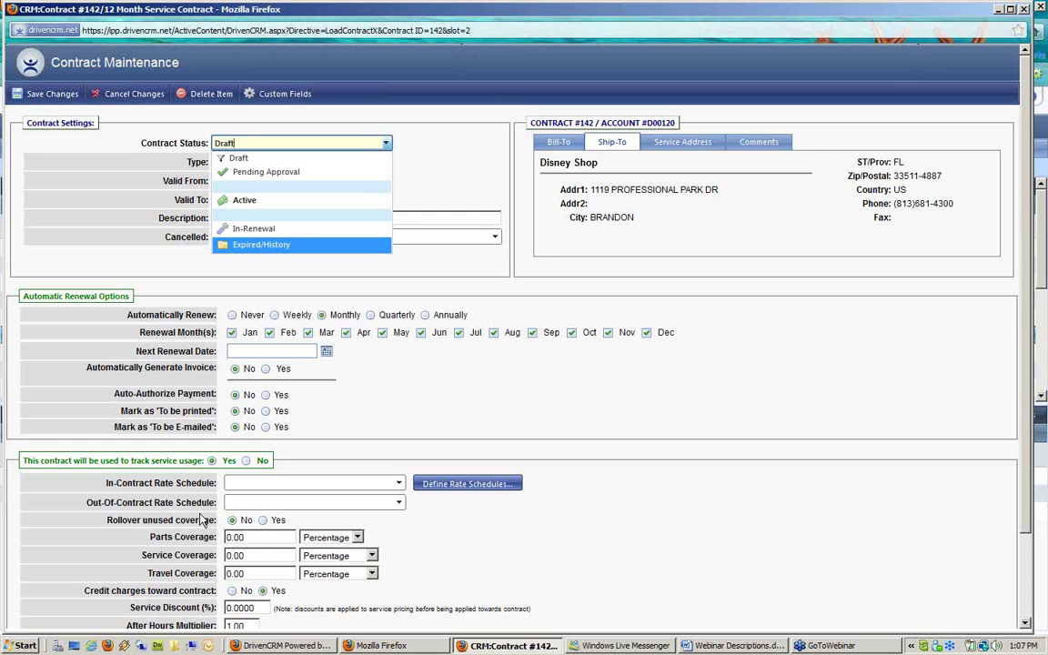
{"action": "left_click", "coordinate": [176, 499]}
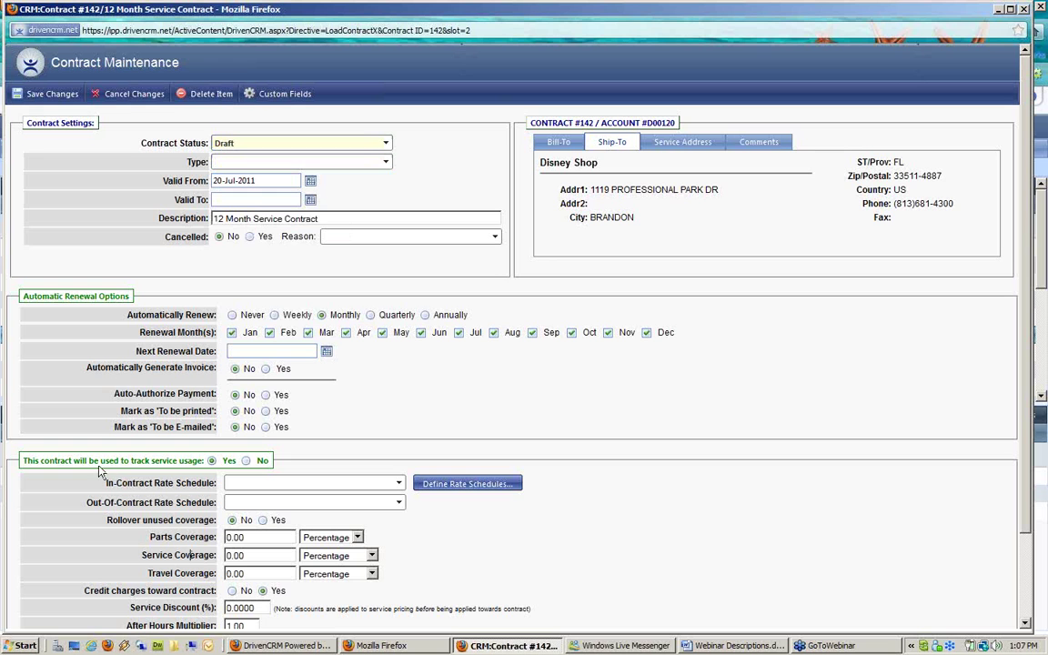
- Add 'Warranty contract' to the contract Type list and save the list
{"action": "left_click", "coordinate": [221, 163]}
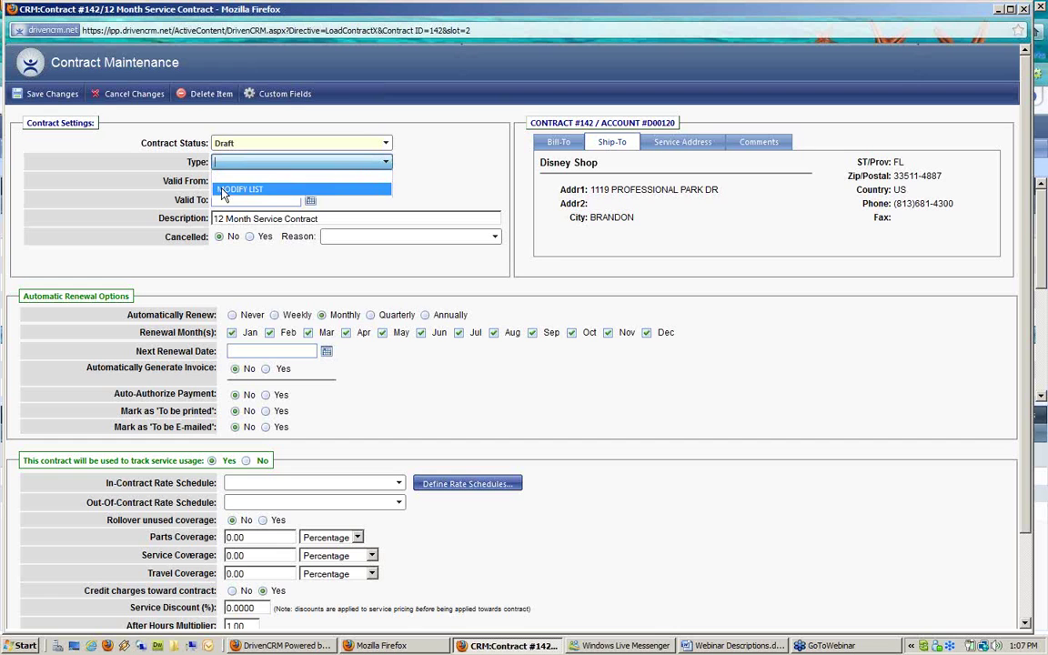
{"action": "left_click", "coordinate": [259, 190]}
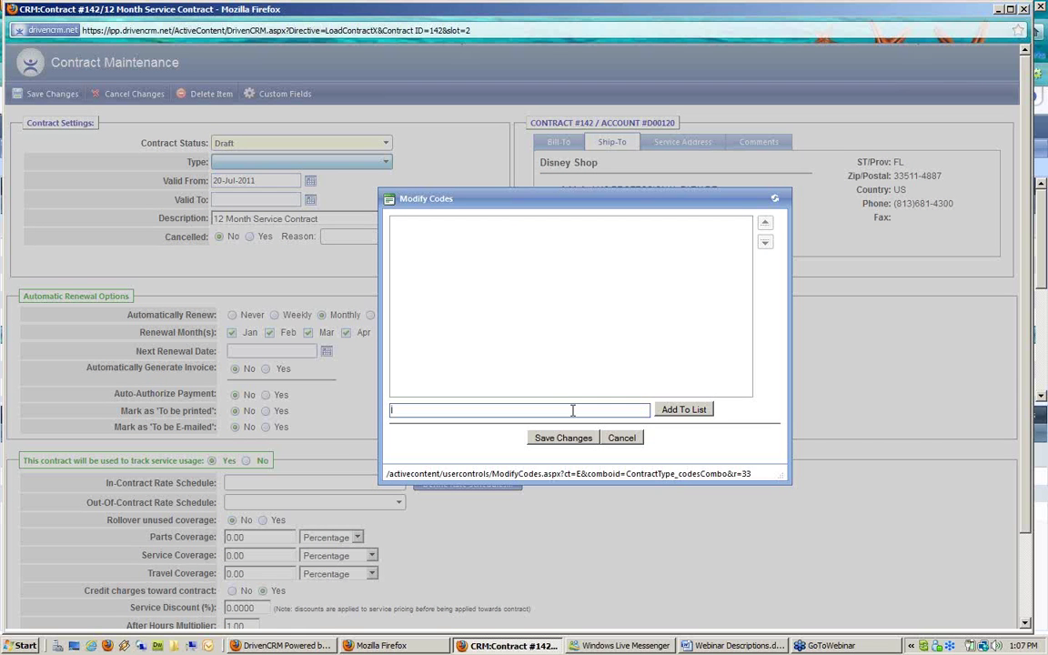
{"action": "type", "text": "Warranty contract"}
{"action": "left_click", "coordinate": [691, 409]}
{"action": "left_click", "coordinate": [557, 437]}
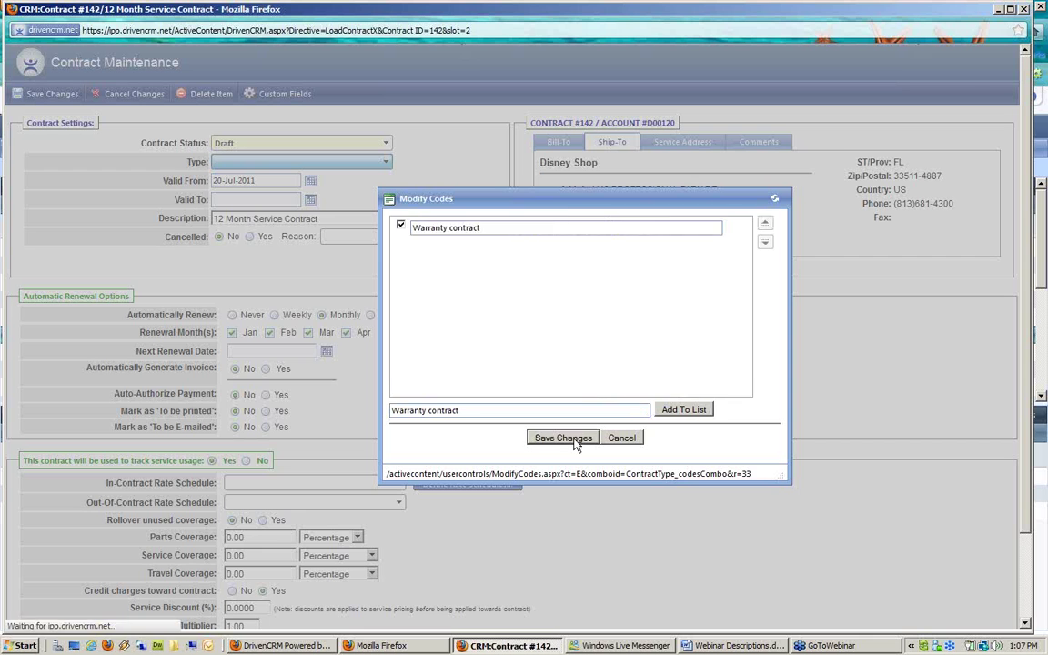
- Re-add Warranty contract to the Type list, save, and set it as the contract's type
{"action": "left_click", "coordinate": [356, 163]}
{"action": "left_click", "coordinate": [357, 189]}
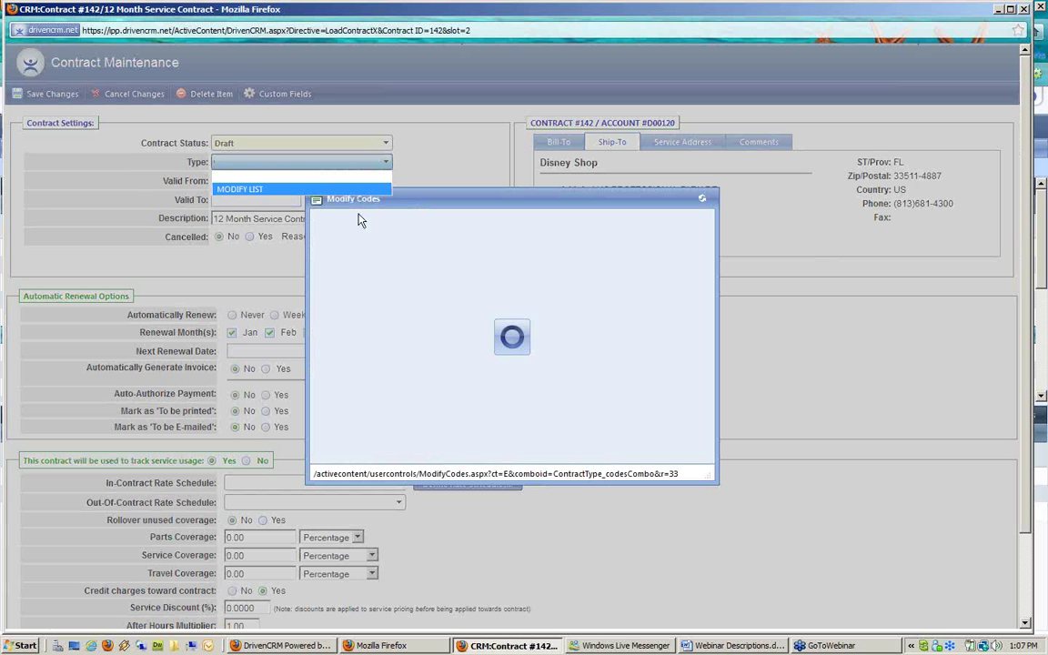
{"action": "left_click", "coordinate": [514, 410]}
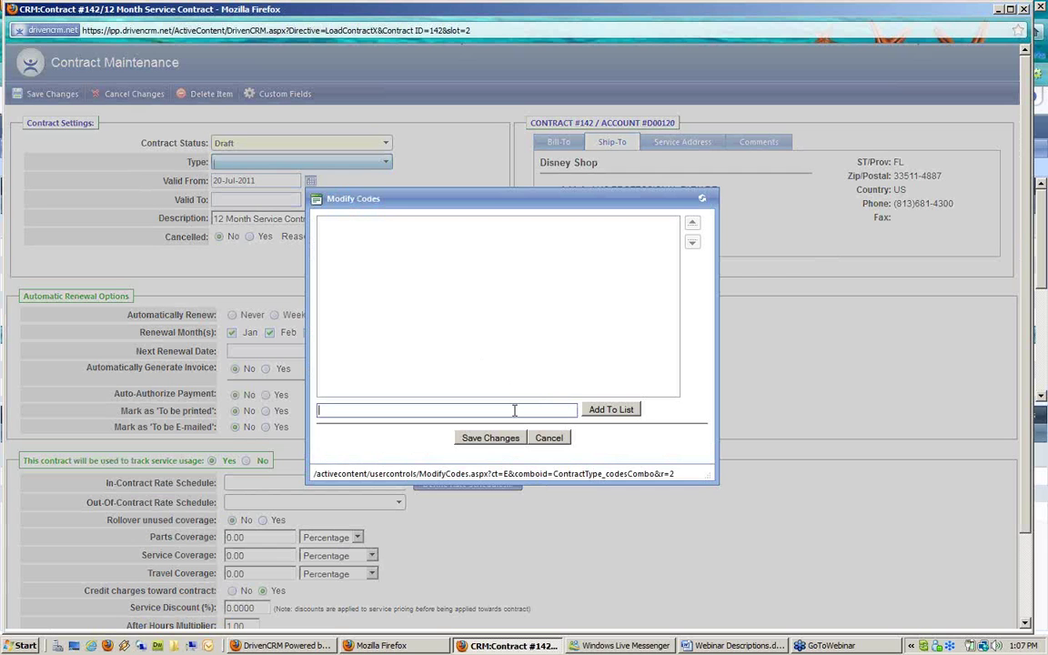
{"action": "type", "text": "Warrant"}
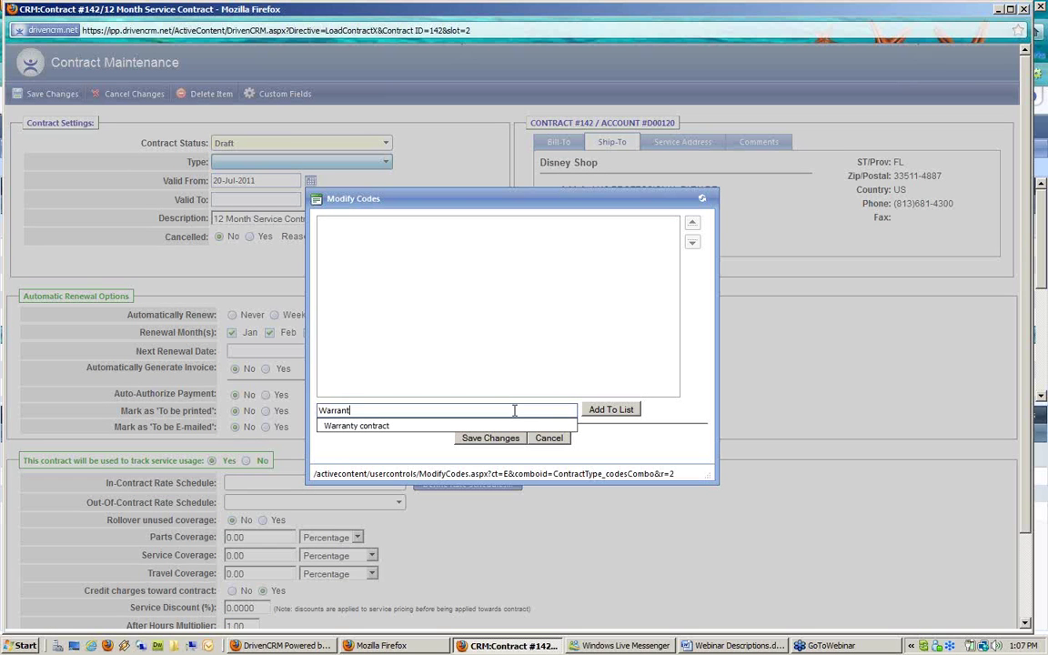
{"action": "left_click", "coordinate": [482, 423]}
{"action": "left_click", "coordinate": [607, 411]}
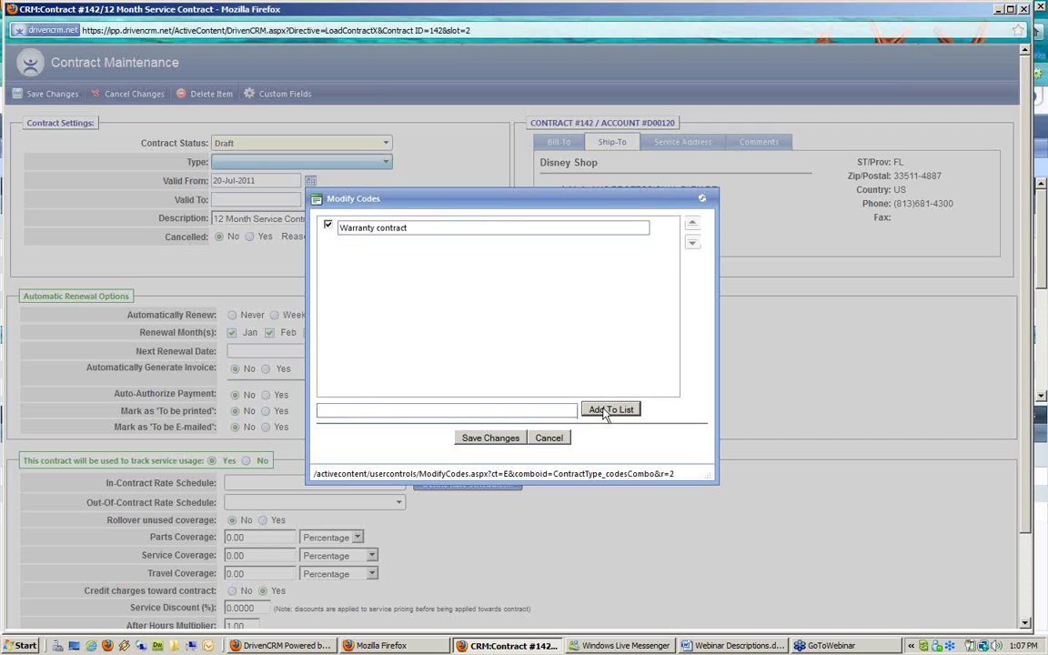
{"action": "left_click", "coordinate": [491, 438]}
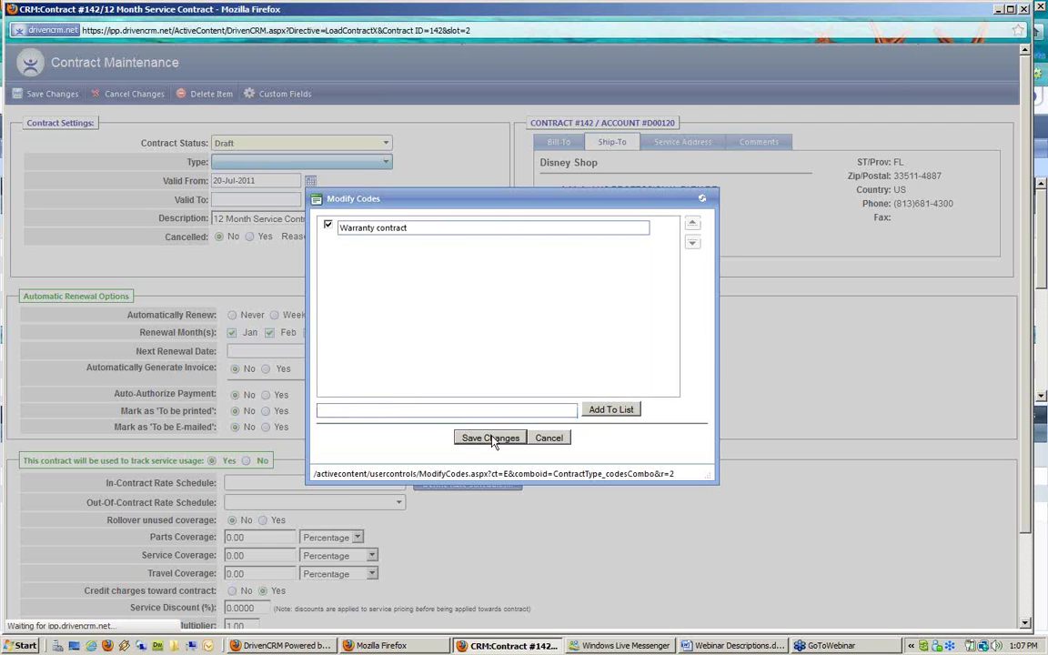
{"action": "left_click", "coordinate": [246, 163]}
{"action": "left_click", "coordinate": [251, 177]}
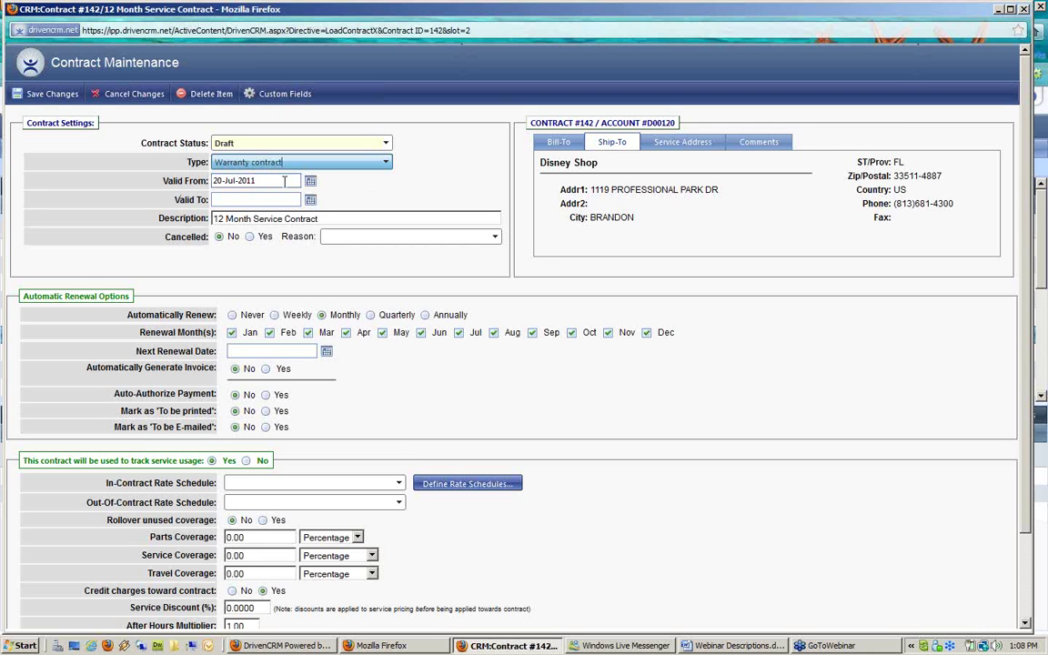
- Pick 20 July in the Valid To calendar and change the year to 2012
{"action": "left_click", "coordinate": [284, 180]}
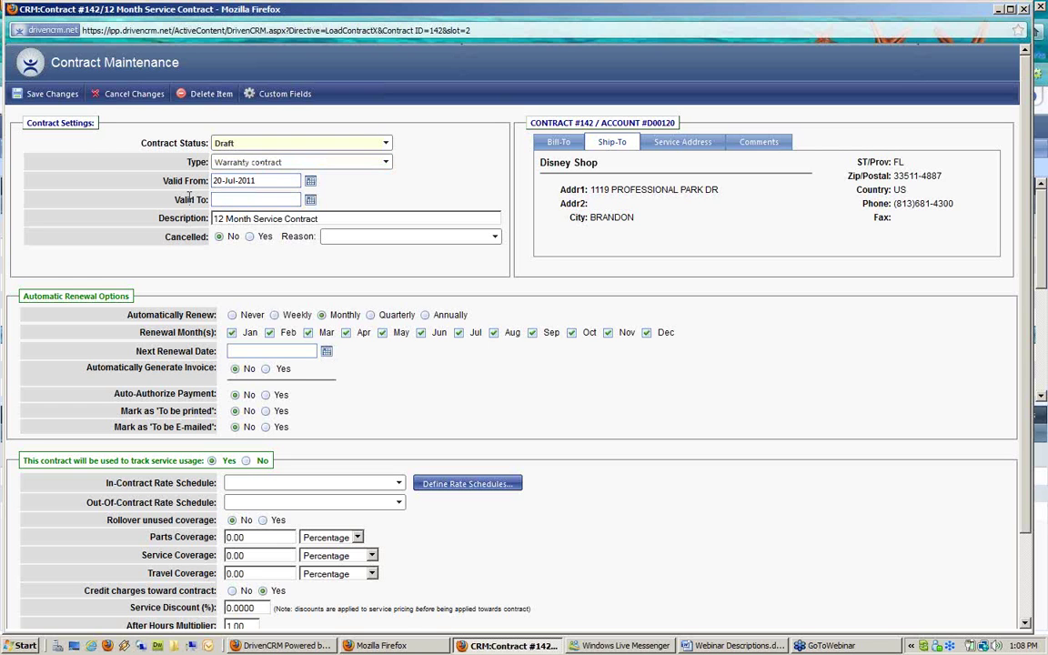
{"action": "left_click", "coordinate": [310, 200]}
{"action": "left_click", "coordinate": [302, 299]}
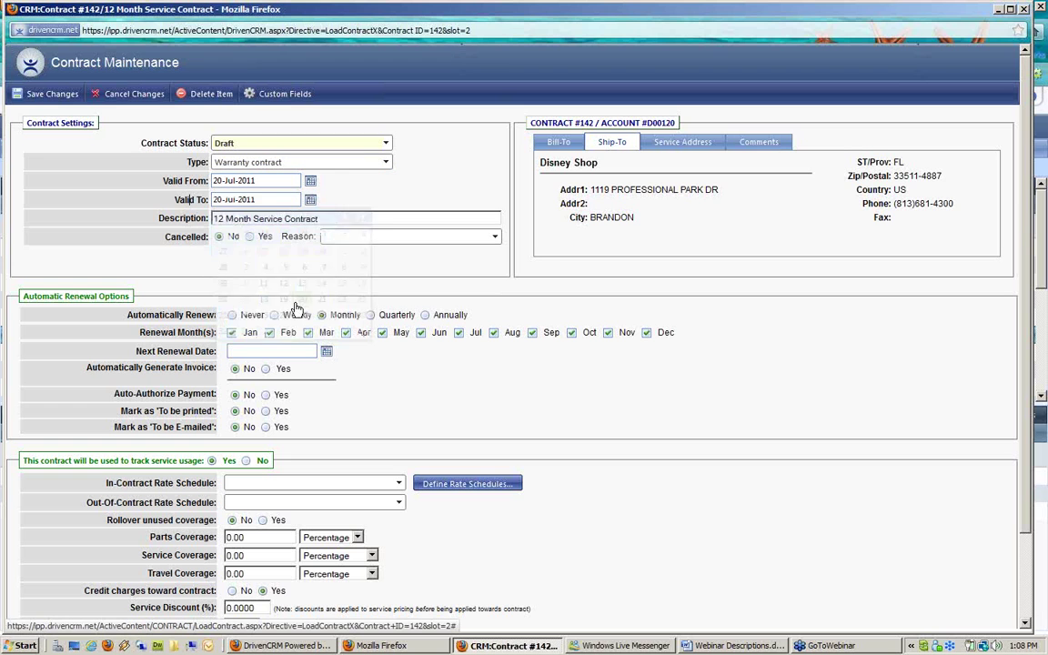
{"action": "left_click_drag", "start_coordinate": [252, 199], "coordinate": [262, 201]}
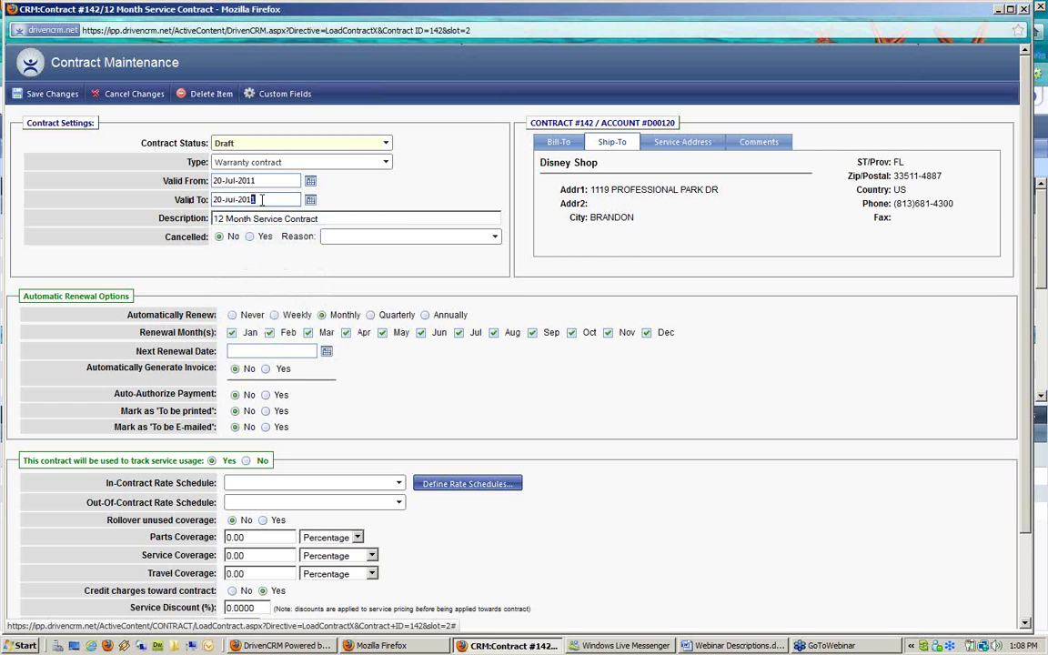
{"action": "type", "text": "2"}
- Select Never for Automatically Renew on Contract #142
{"action": "left_click", "coordinate": [232, 314]}
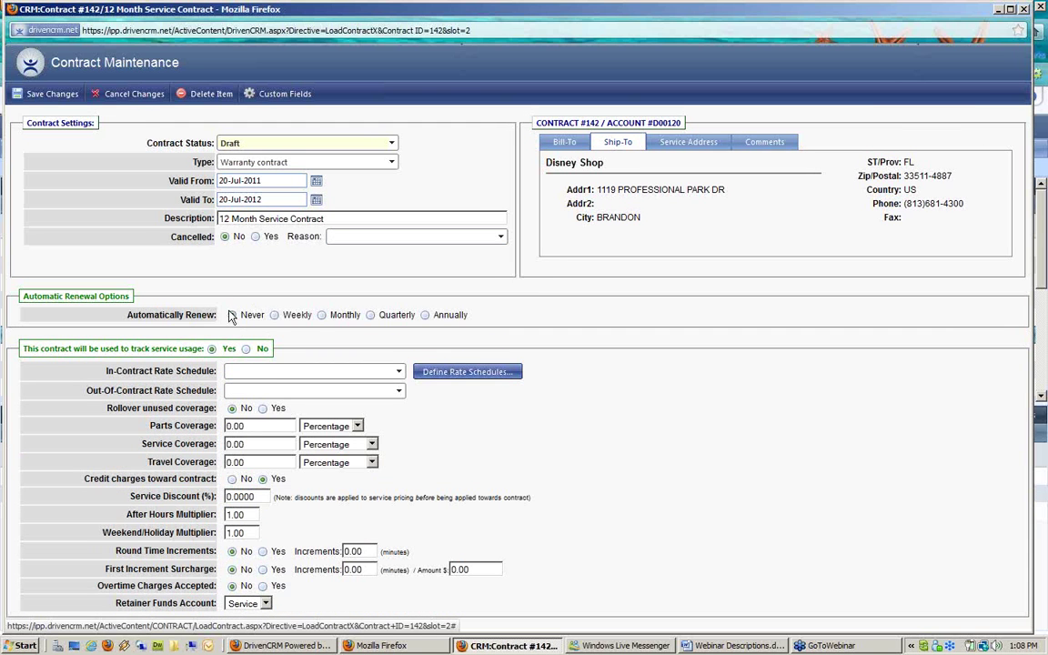
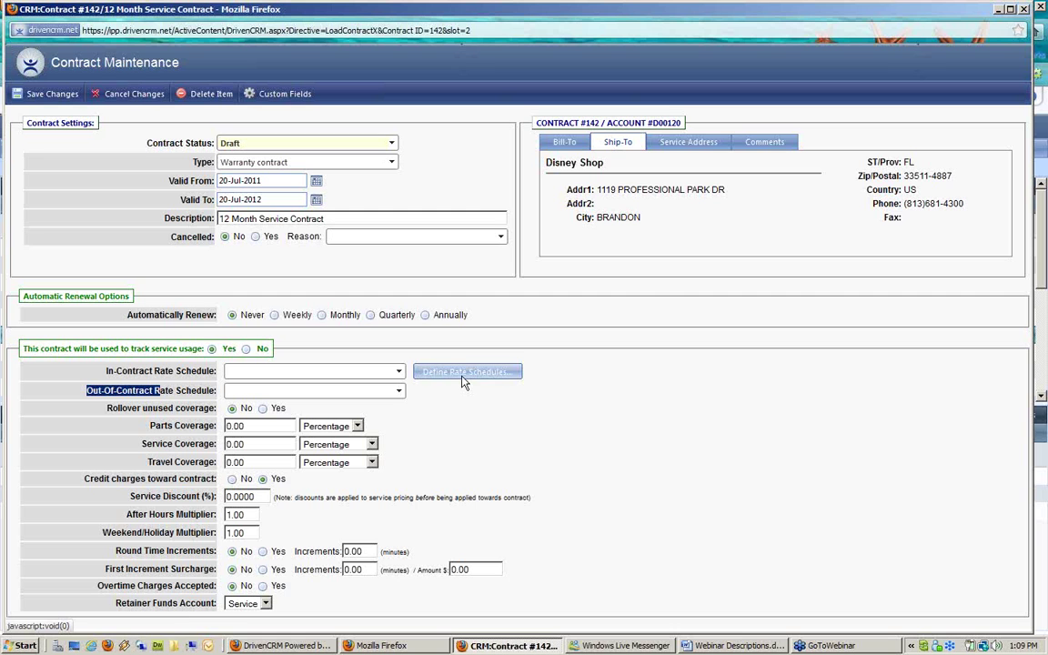
- Load the On Site Rates schedule, which includes On Site labor and Services performed
{"action": "left_click", "coordinate": [464, 373]}
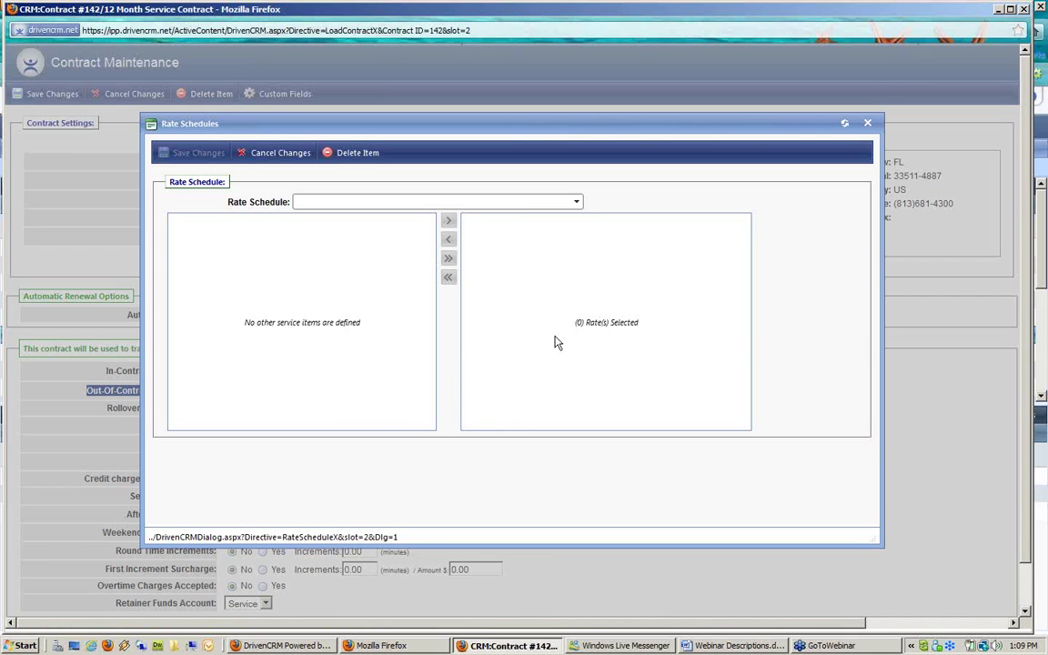
{"action": "left_click", "coordinate": [516, 203]}
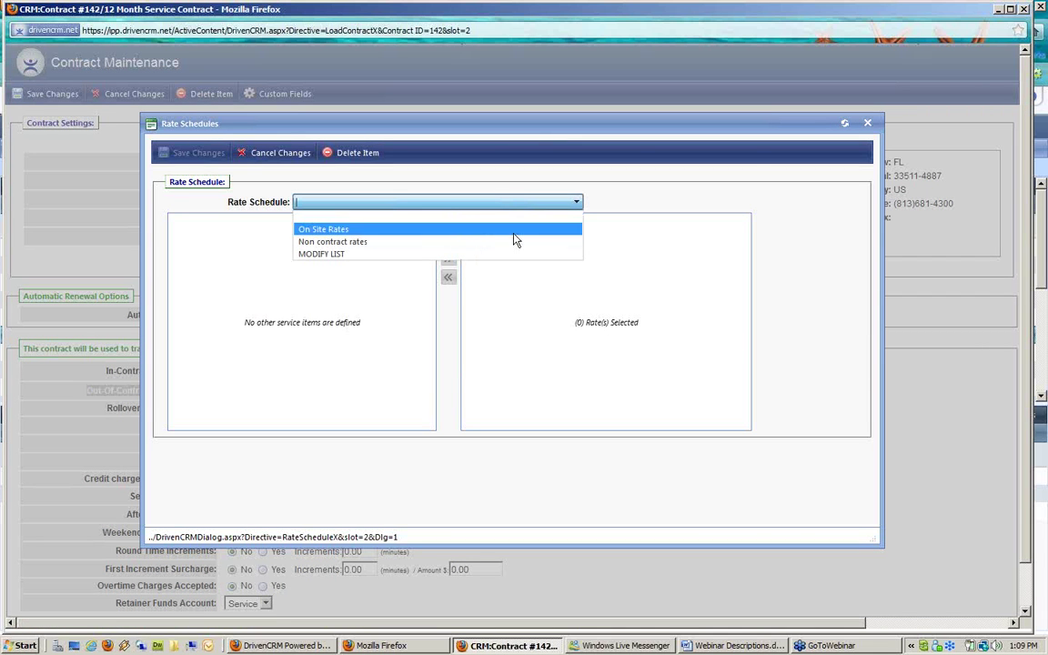
{"action": "left_click", "coordinate": [498, 234]}
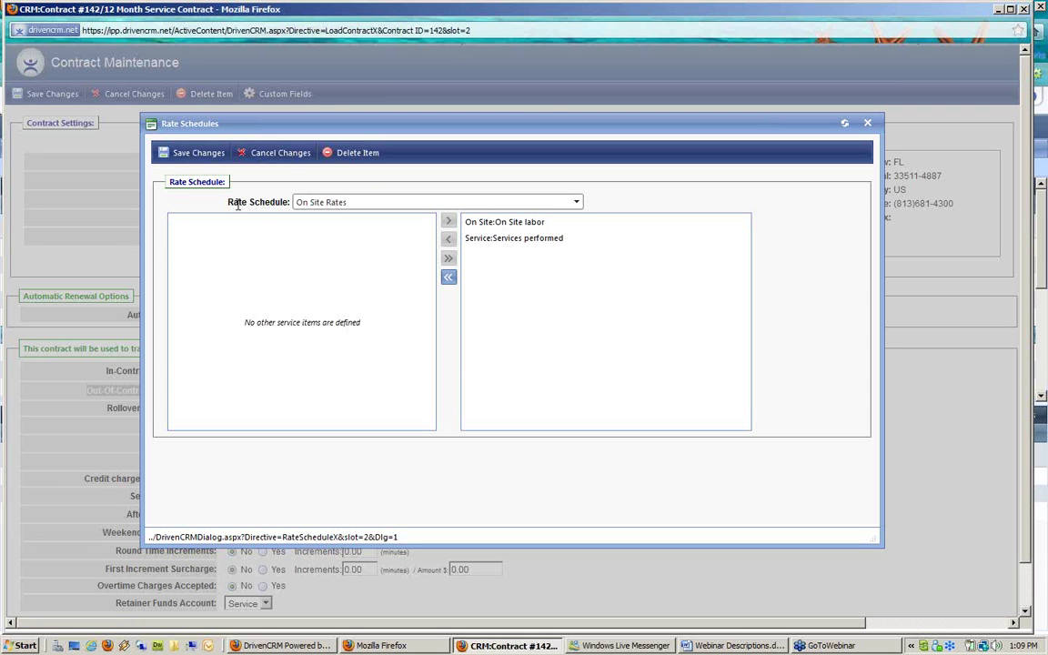
{"action": "left_click_drag", "start_coordinate": [230, 201], "coordinate": [289, 204]}
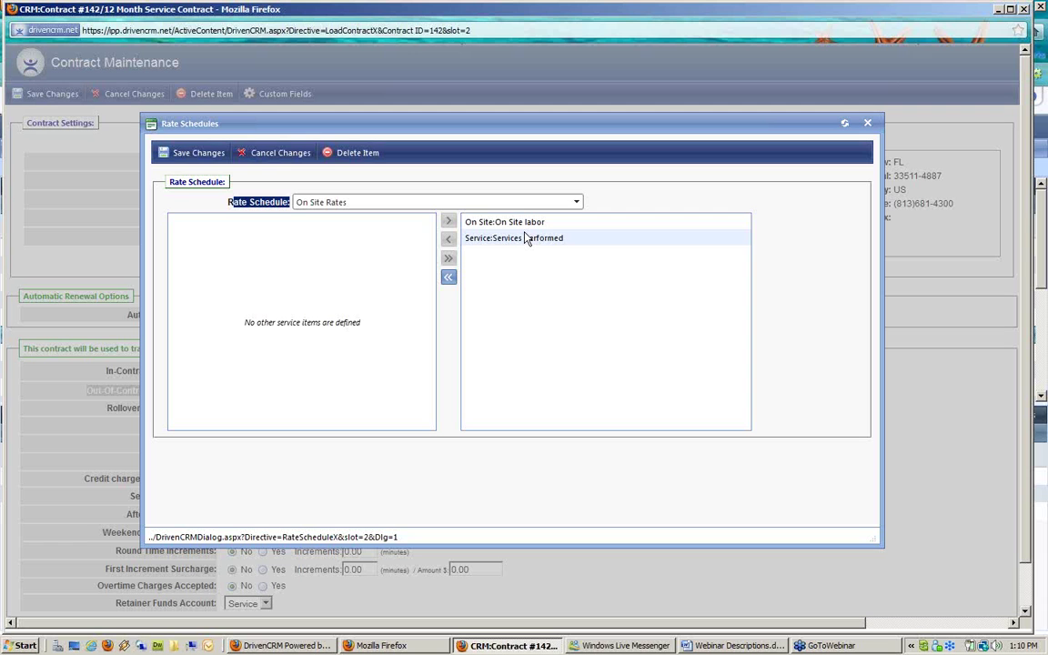
{"action": "left_click", "coordinate": [397, 203]}
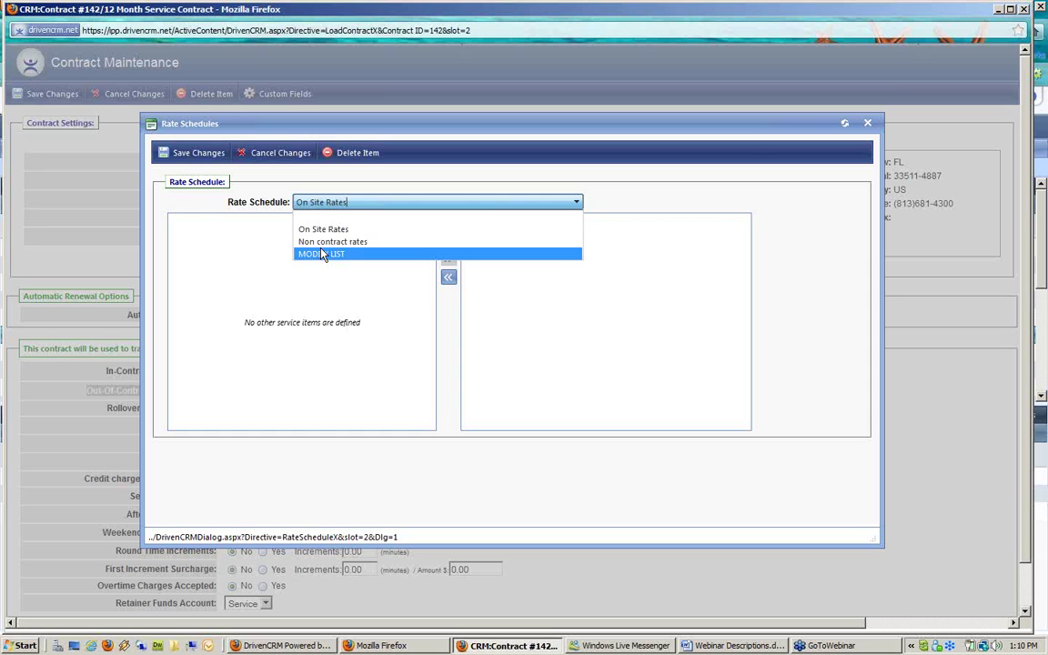
- Limit the Non contract rates schedule to Services performed only and save it
{"action": "left_click", "coordinate": [325, 242]}
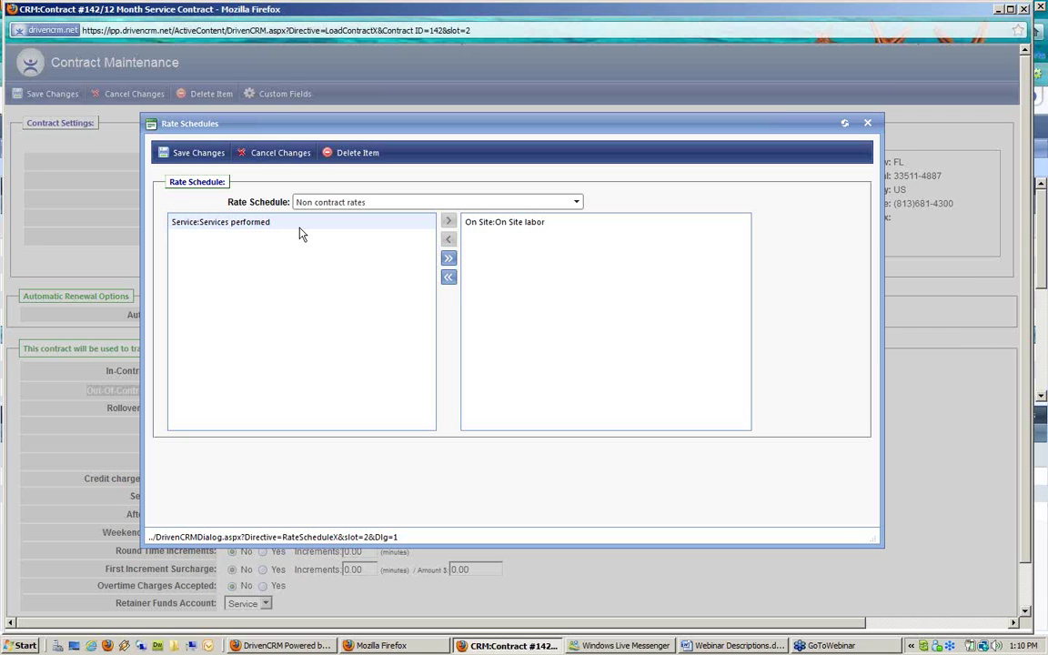
{"action": "left_click", "coordinate": [533, 224]}
{"action": "left_click", "coordinate": [449, 277]}
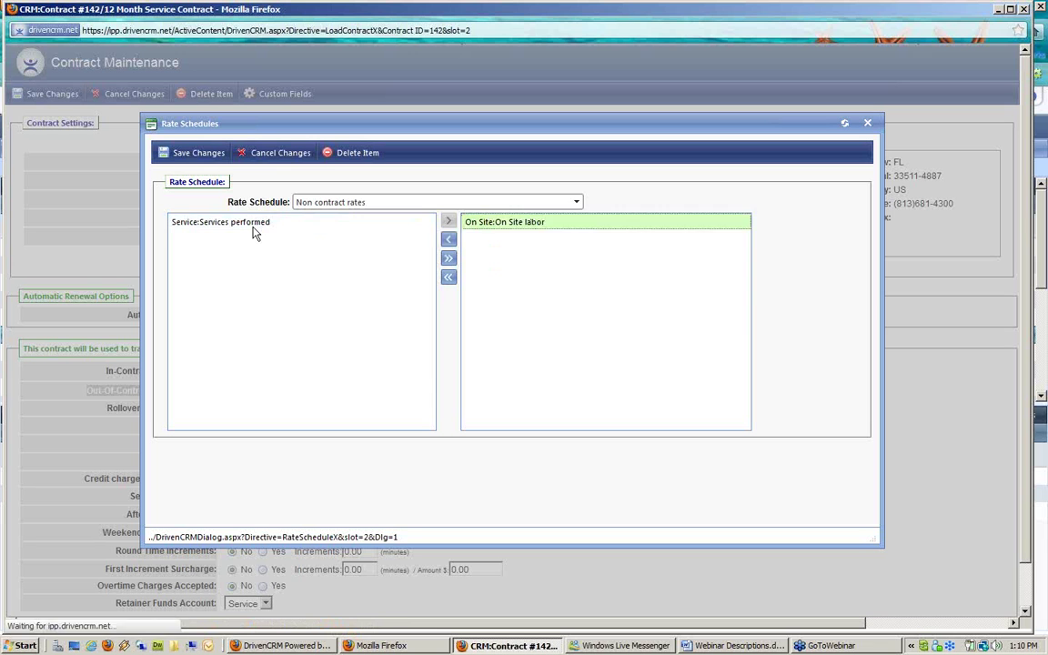
{"action": "left_click", "coordinate": [448, 221]}
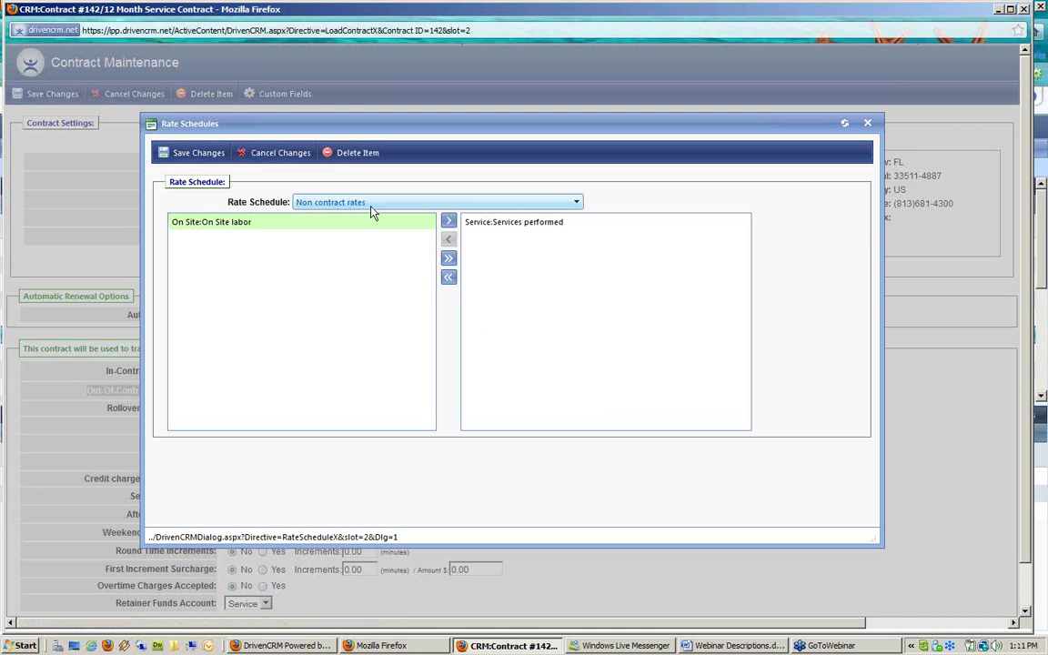
{"action": "left_click", "coordinate": [197, 156]}
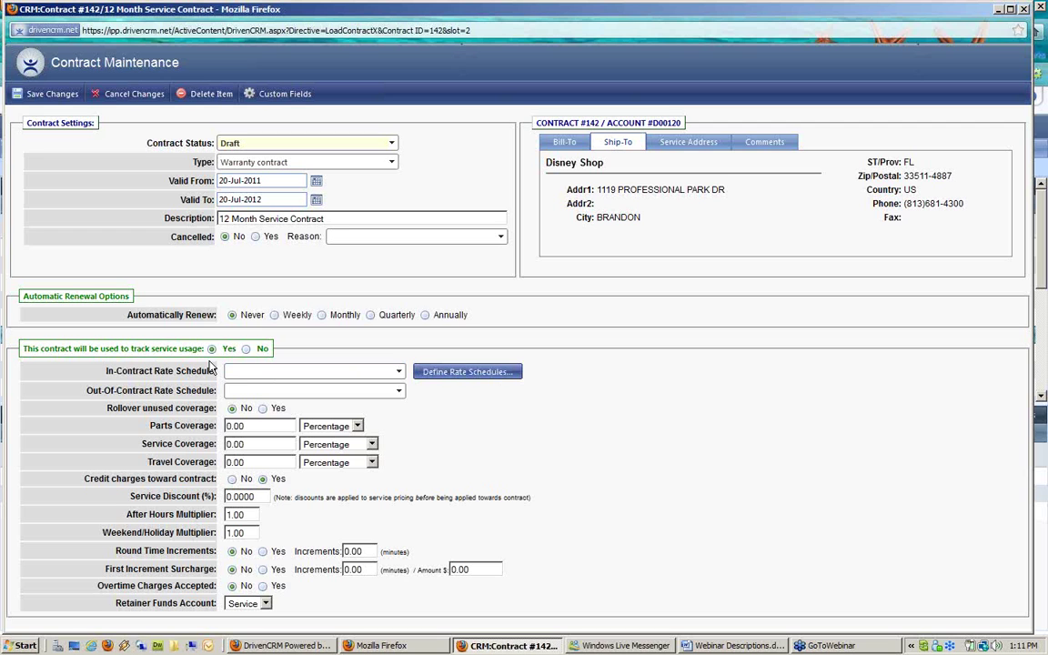
- Assign On Site Rates for in-contract work and Non contract rates for out-of-contract work
{"action": "left_click", "coordinate": [254, 382]}
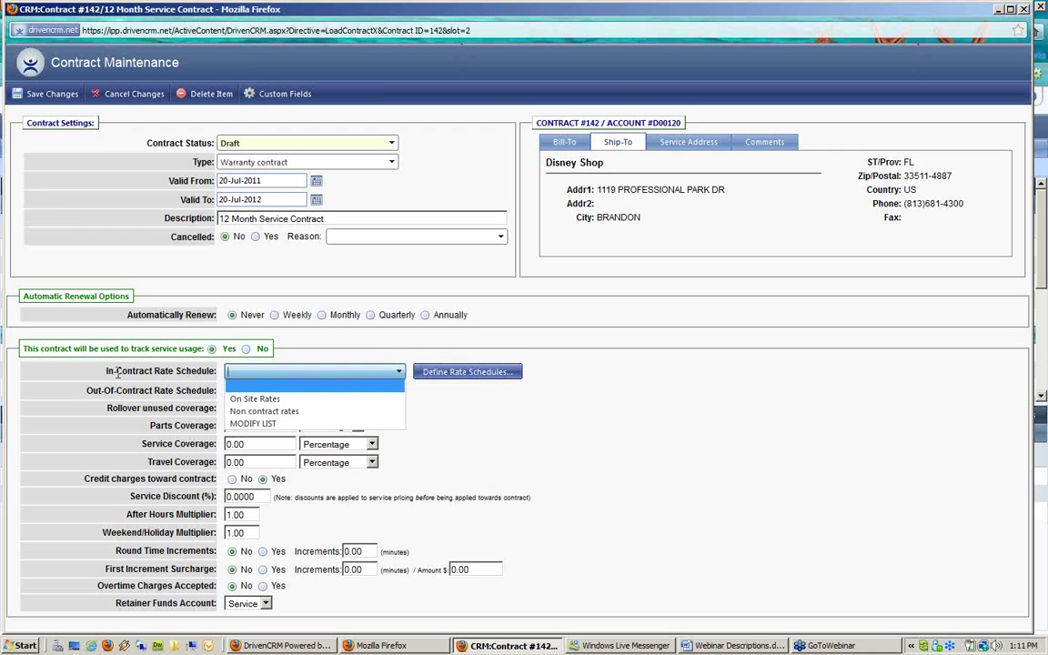
{"action": "left_click", "coordinate": [271, 399]}
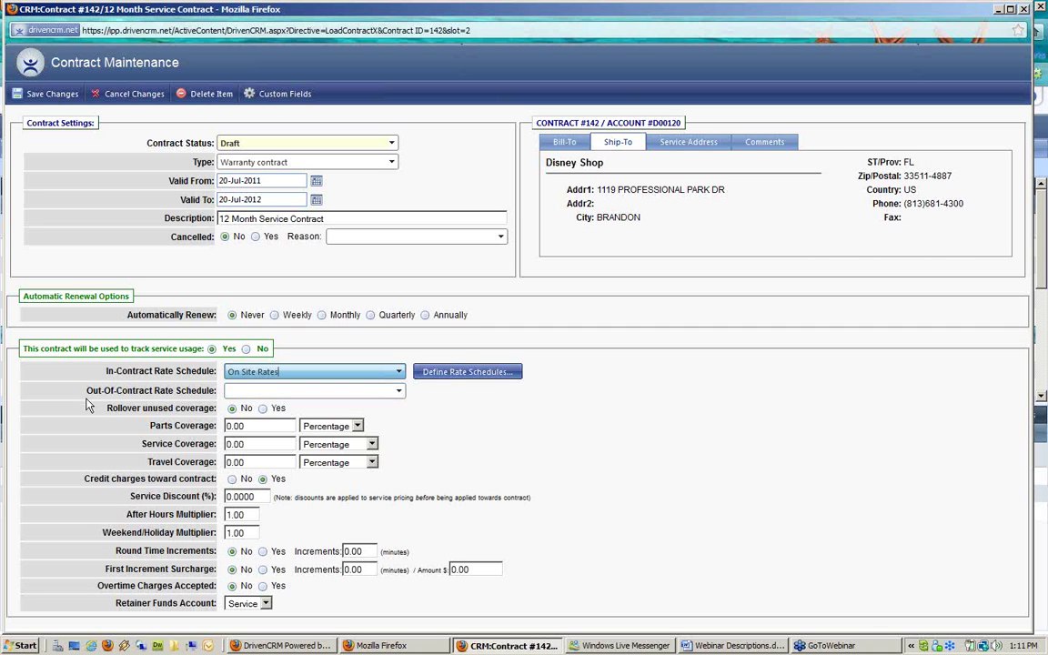
{"action": "left_click_drag", "start_coordinate": [87, 390], "coordinate": [159, 393]}
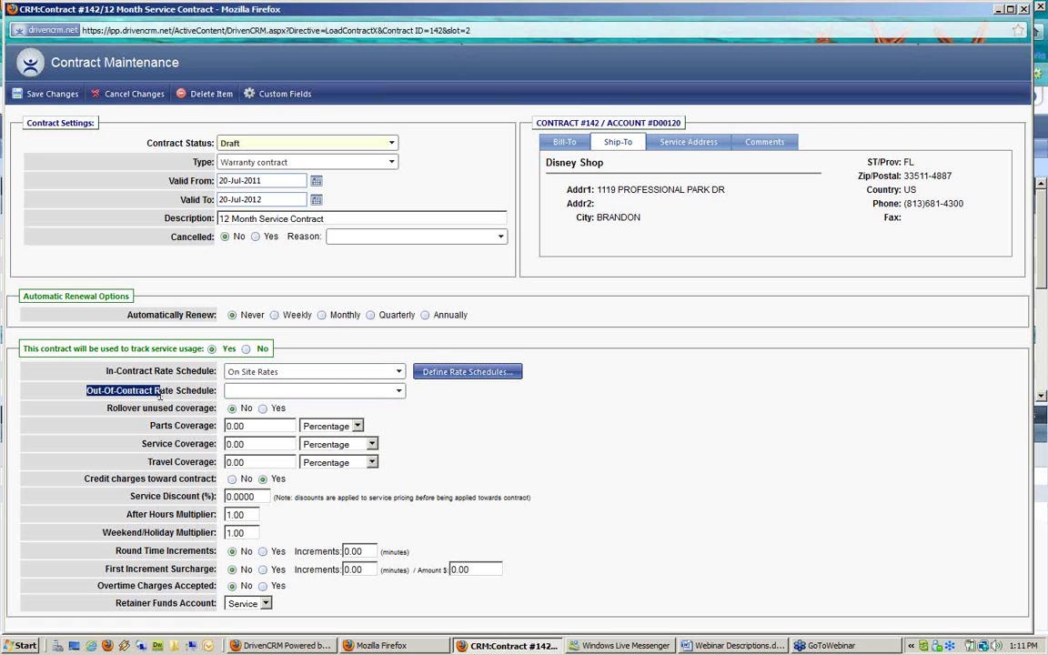
{"action": "left_click", "coordinate": [309, 391]}
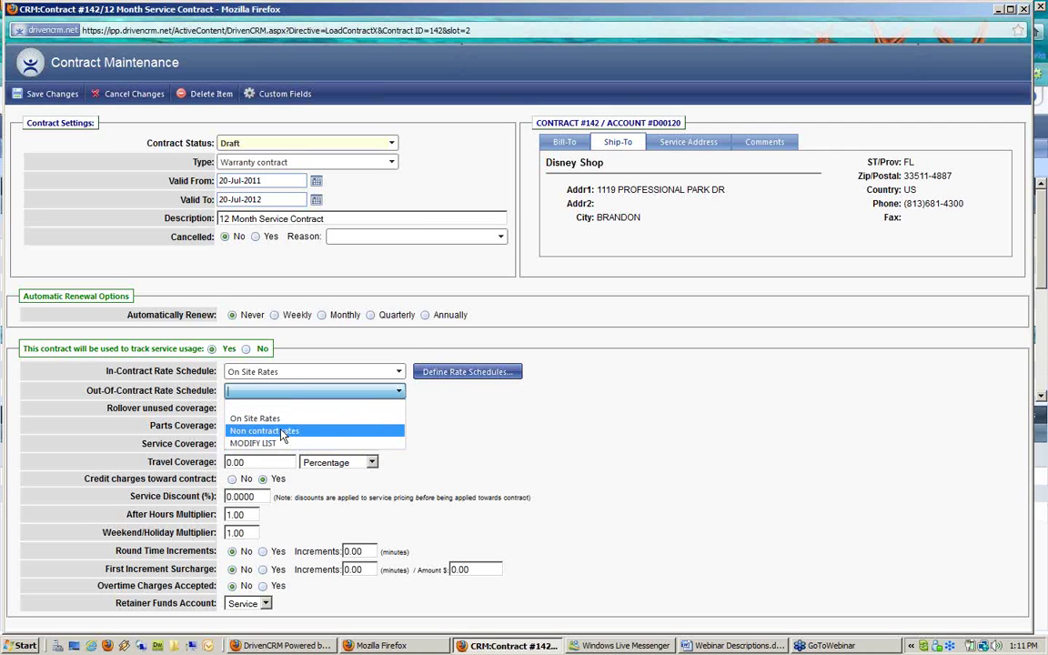
{"action": "left_click", "coordinate": [282, 431]}
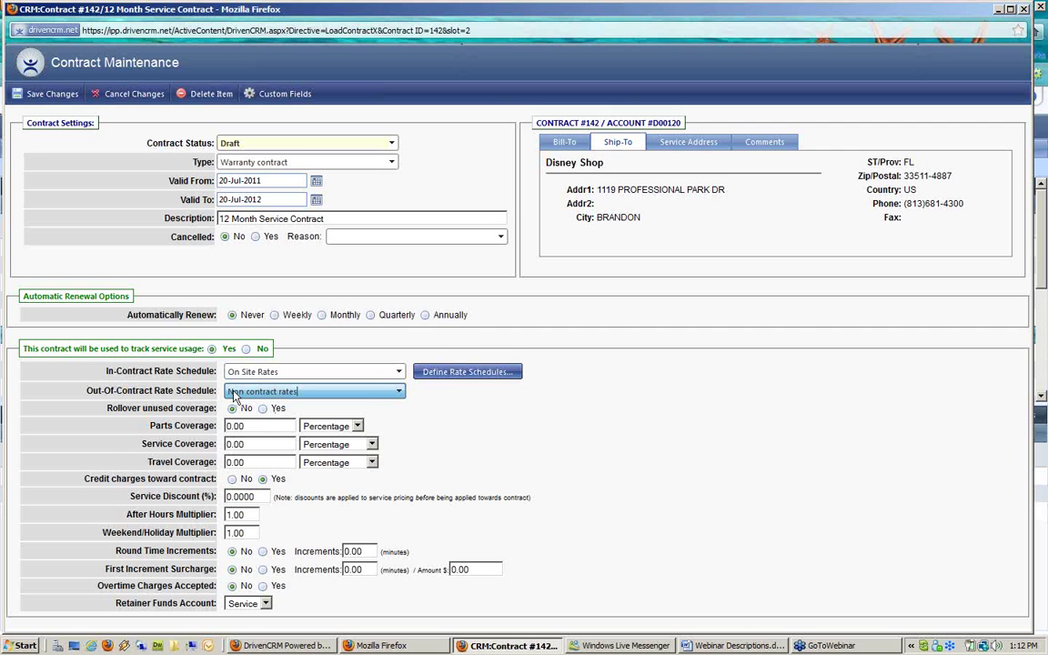
{"action": "left_click", "coordinate": [119, 414]}
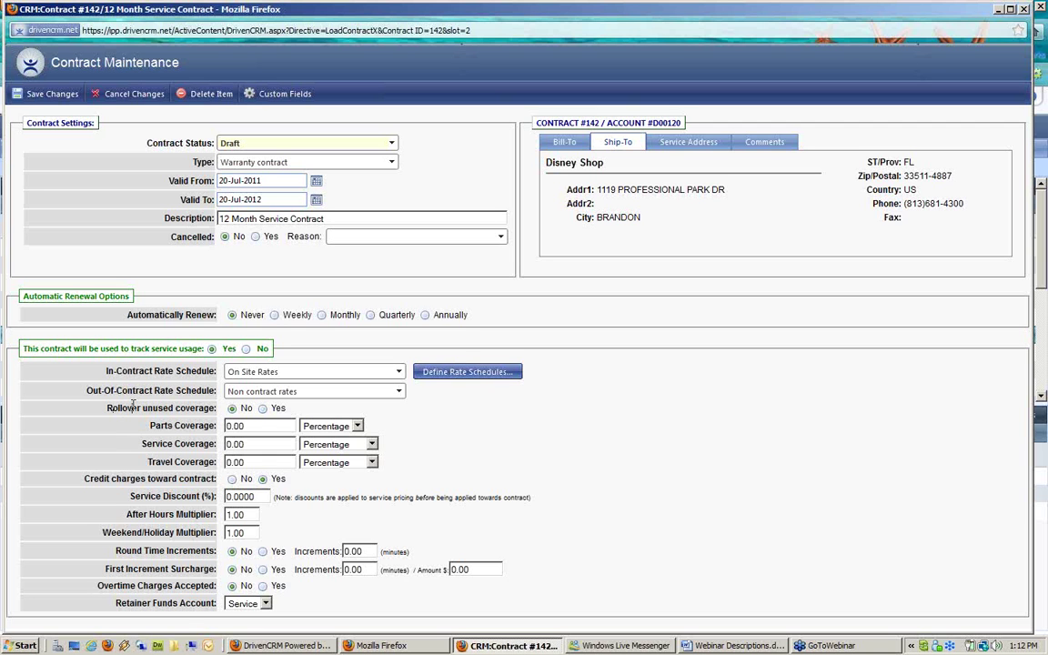
{"action": "left_click_drag", "start_coordinate": [133, 406], "coordinate": [225, 409]}
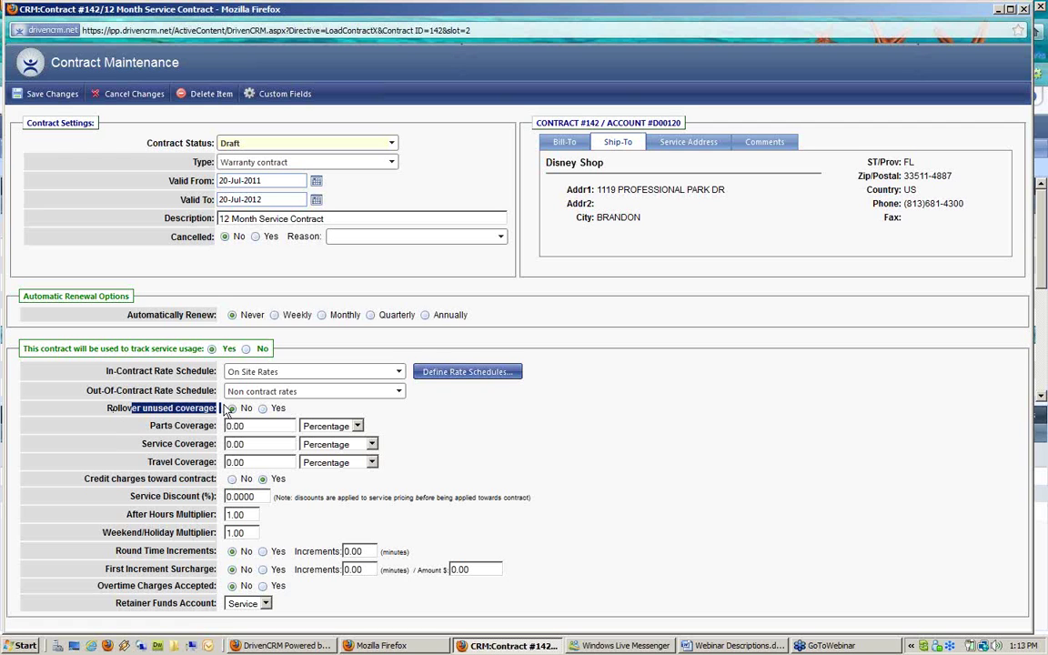
{"action": "left_click", "coordinate": [193, 401]}
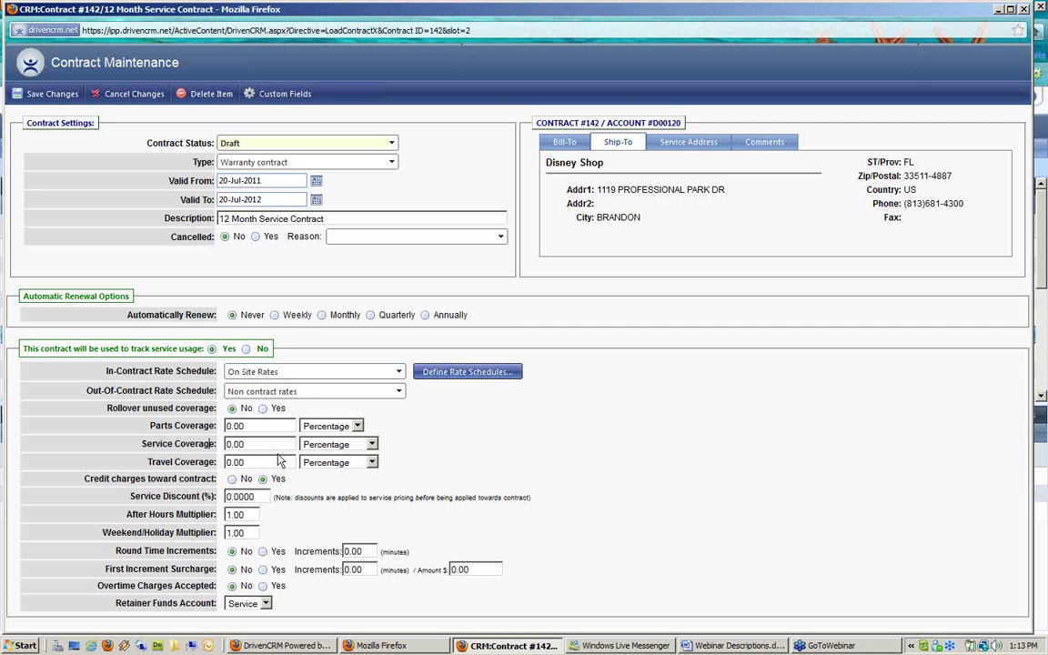
- Enter a parts coverage of 500 Dollars
{"action": "left_click", "coordinate": [262, 431]}
{"action": "type", "text": "500"}
{"action": "key", "text": "Tab"}
{"action": "key", "text": "alt+Down"}
{"action": "key", "text": "Down"}
{"action": "key", "text": "Return"}
- Change the parts coverage to 25 with Percentage as the unit
{"action": "left_click_drag", "start_coordinate": [264, 426], "coordinate": [195, 423]}
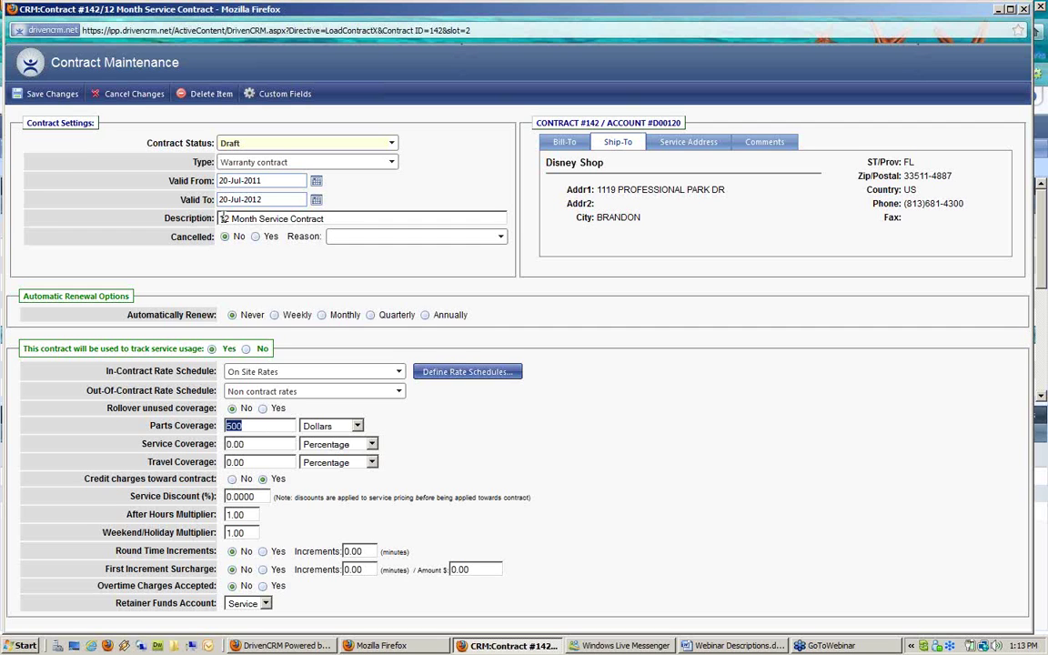
{"action": "type", "text": "25"}
{"action": "left_click", "coordinate": [327, 427]}
{"action": "left_click", "coordinate": [336, 445]}
{"action": "left_click_drag", "start_coordinate": [142, 442], "coordinate": [219, 444]}
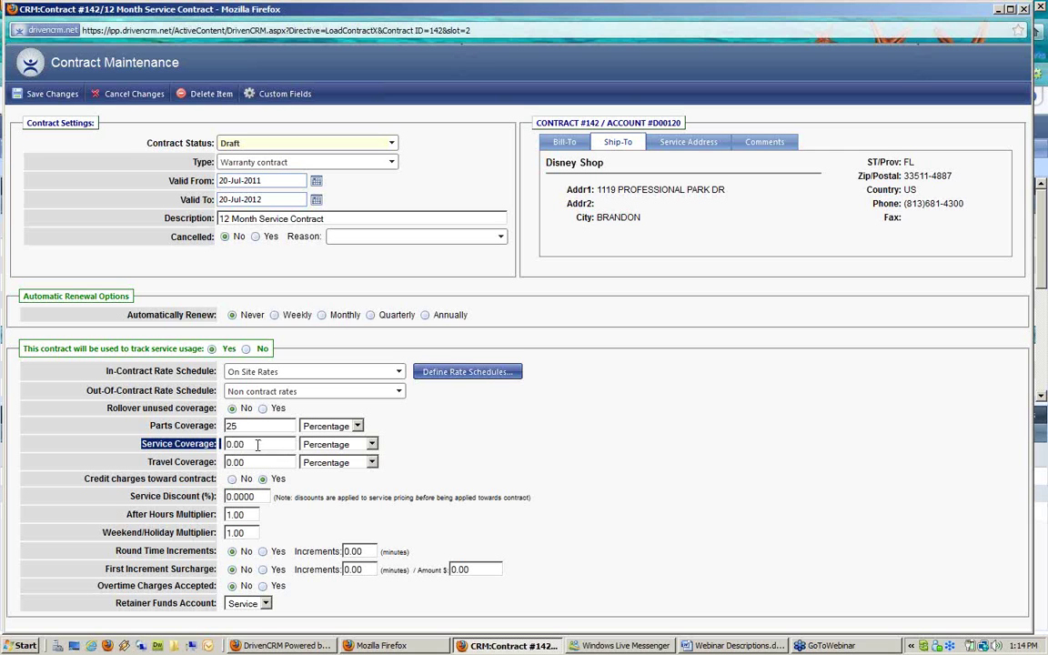
- Enter a service coverage of 10 in Time (Hours)
{"action": "left_click", "coordinate": [168, 442]}
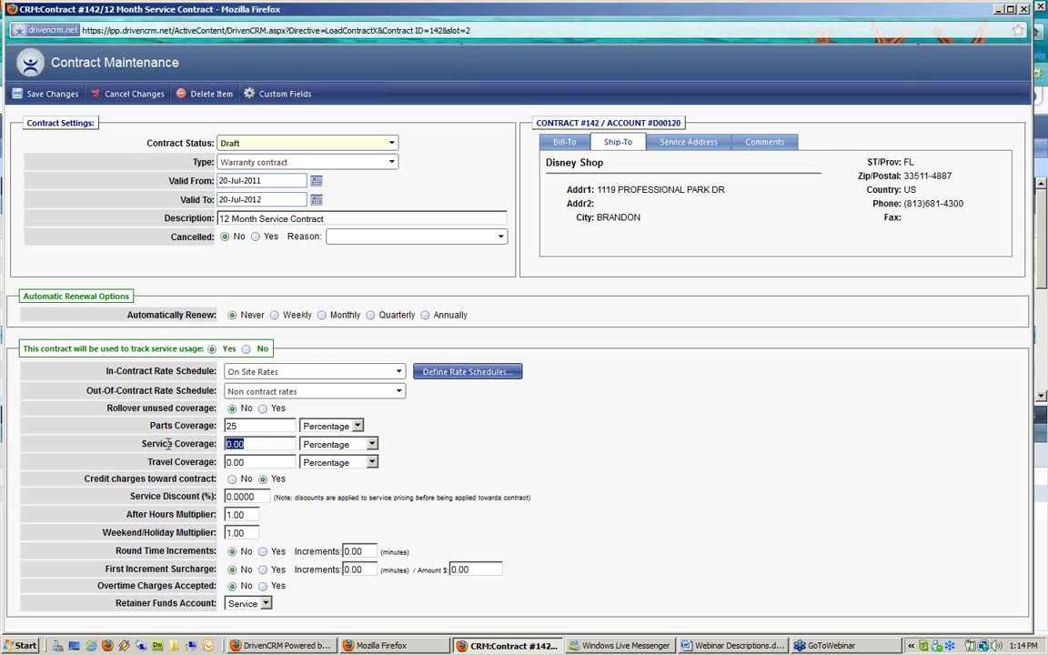
{"action": "type", "text": "10"}
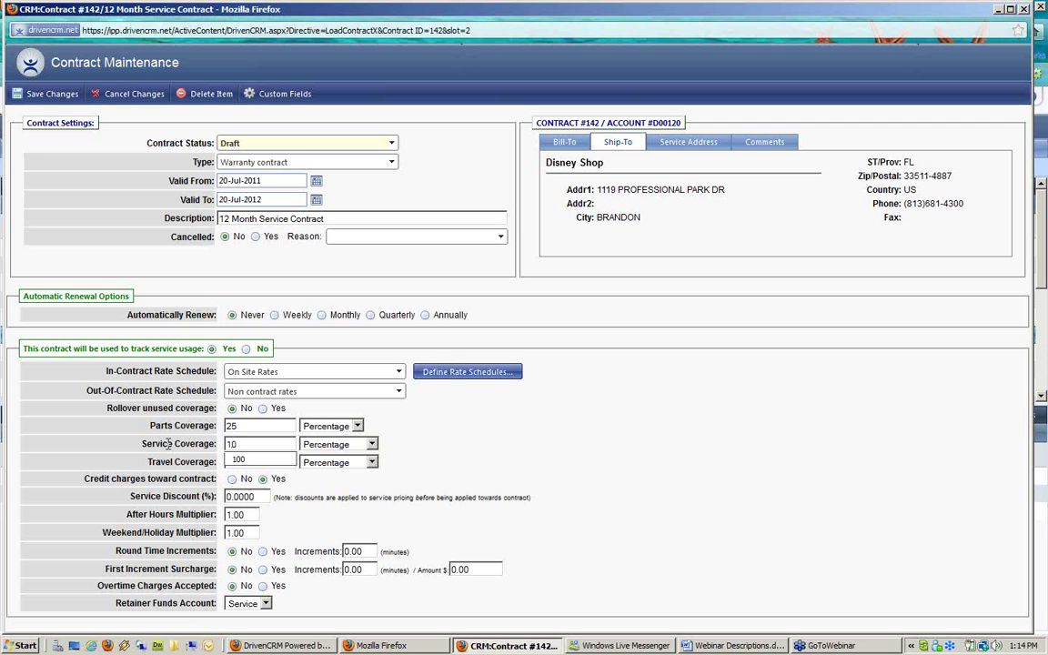
{"action": "left_click", "coordinate": [371, 443]}
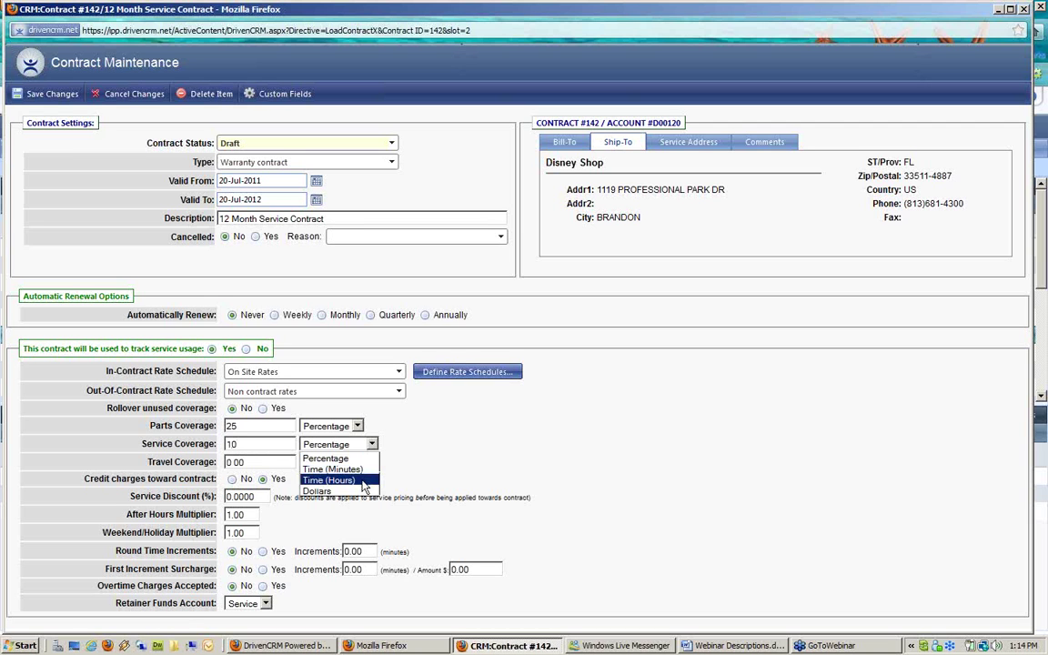
{"action": "left_click", "coordinate": [345, 474]}
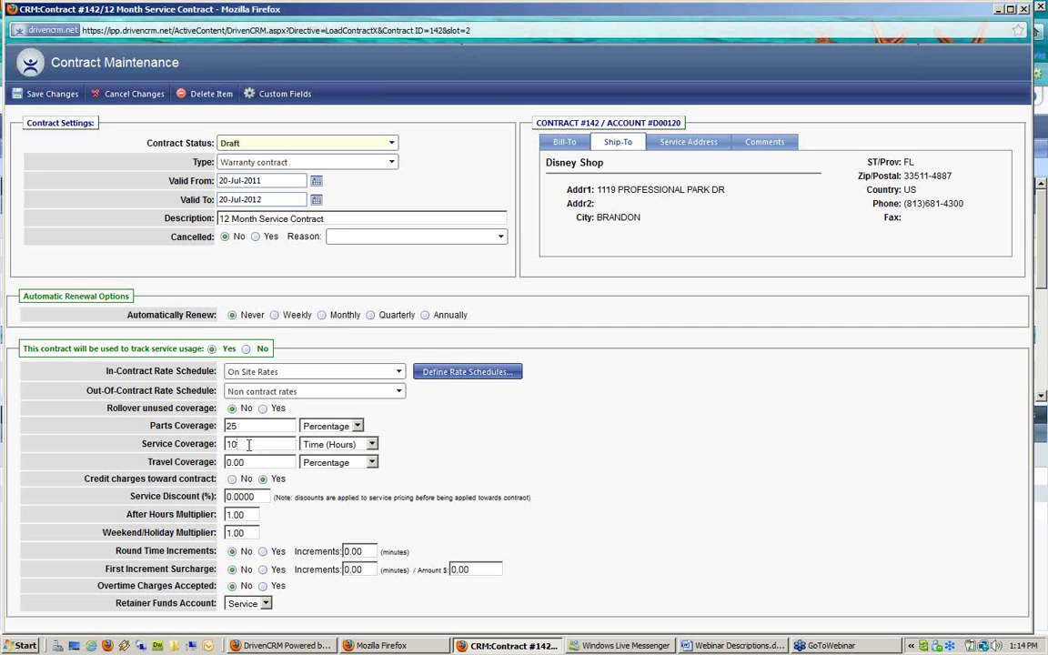
- Change service coverage to 100 with Percentage as the unit
{"action": "left_click", "coordinate": [250, 444]}
{"action": "type", "text": "0"}
{"action": "left_click", "coordinate": [371, 444]}
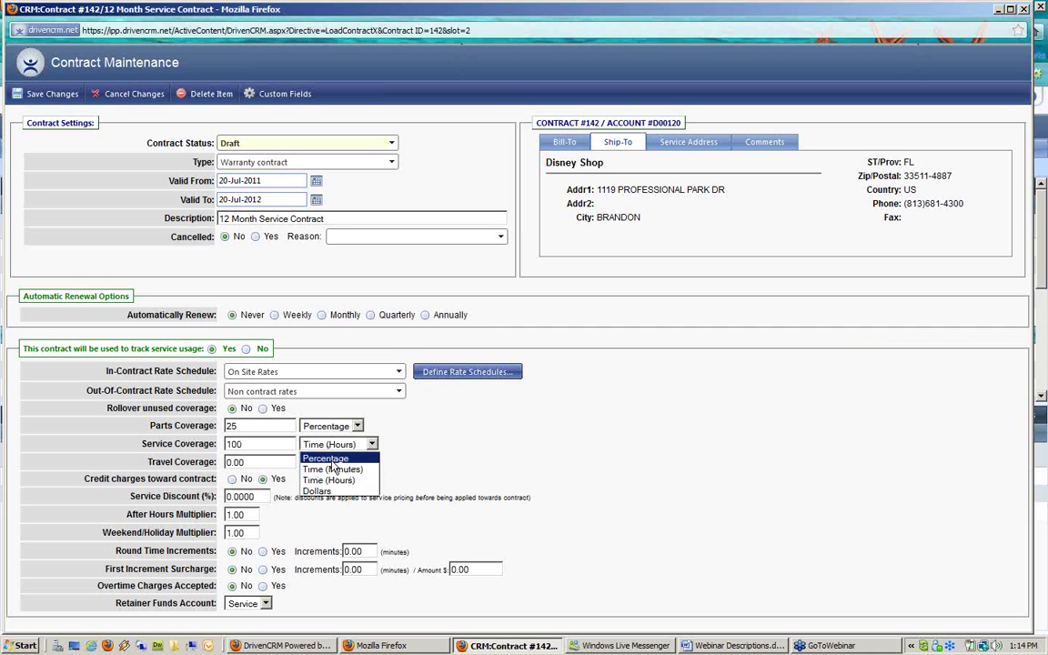
{"action": "left_click", "coordinate": [333, 460]}
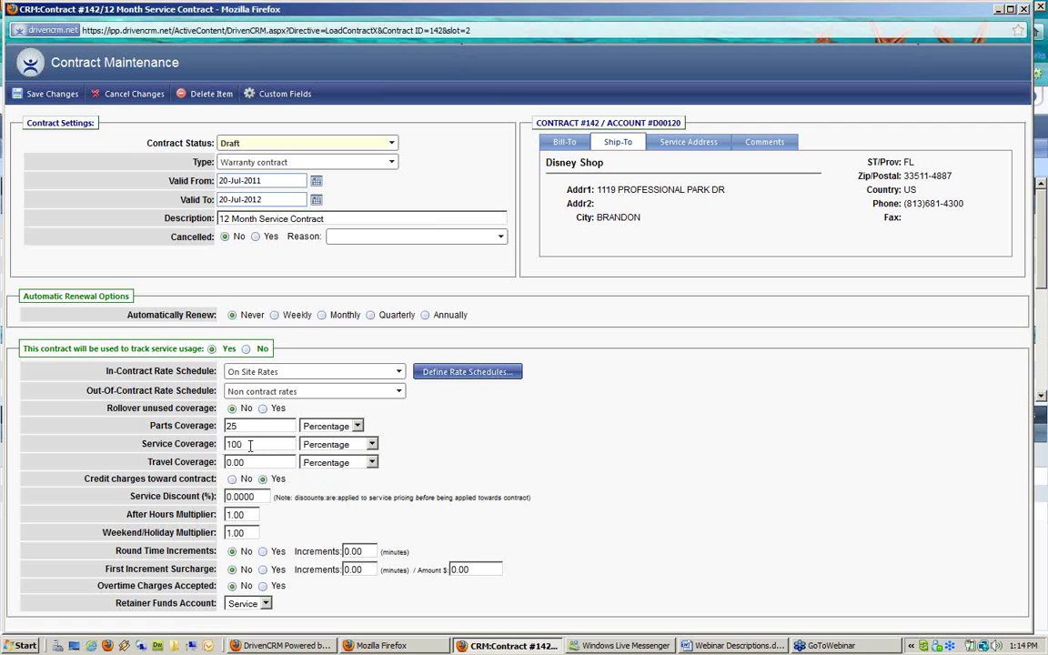
- Revert service coverage to 10 measured in hours
{"action": "left_click", "coordinate": [249, 445]}
{"action": "key", "text": "BackSpace"}
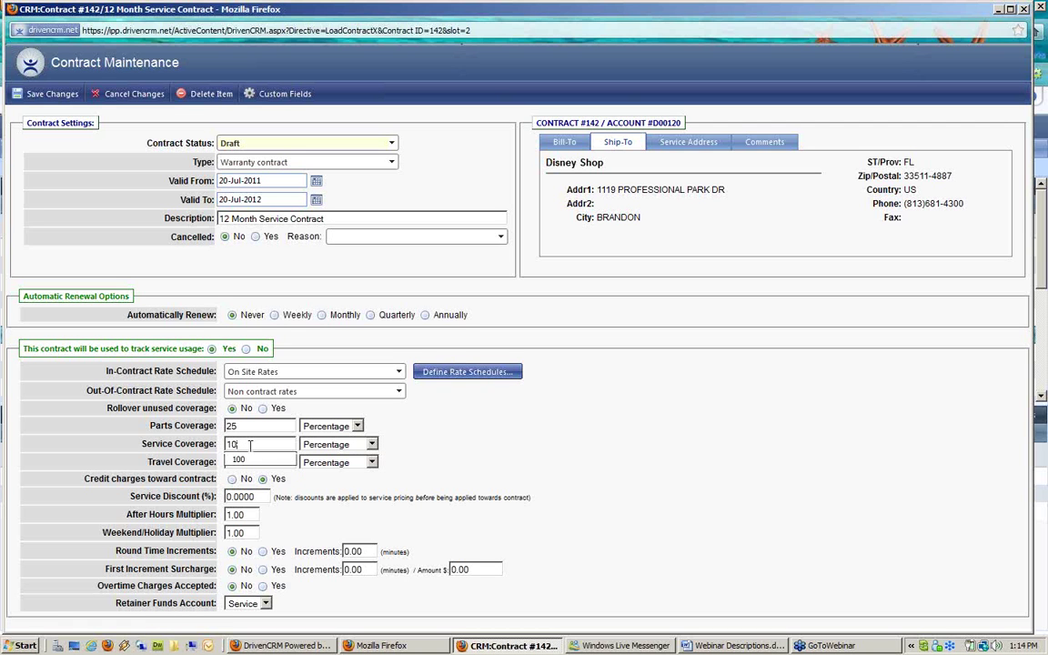
{"action": "left_click", "coordinate": [371, 446]}
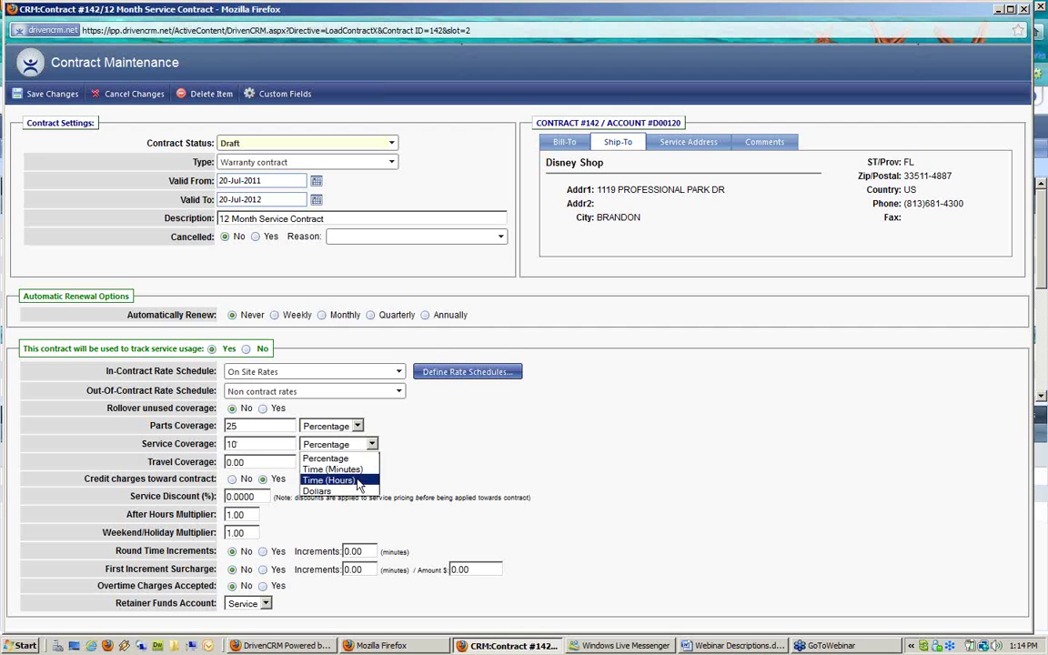
{"action": "left_click", "coordinate": [358, 482]}
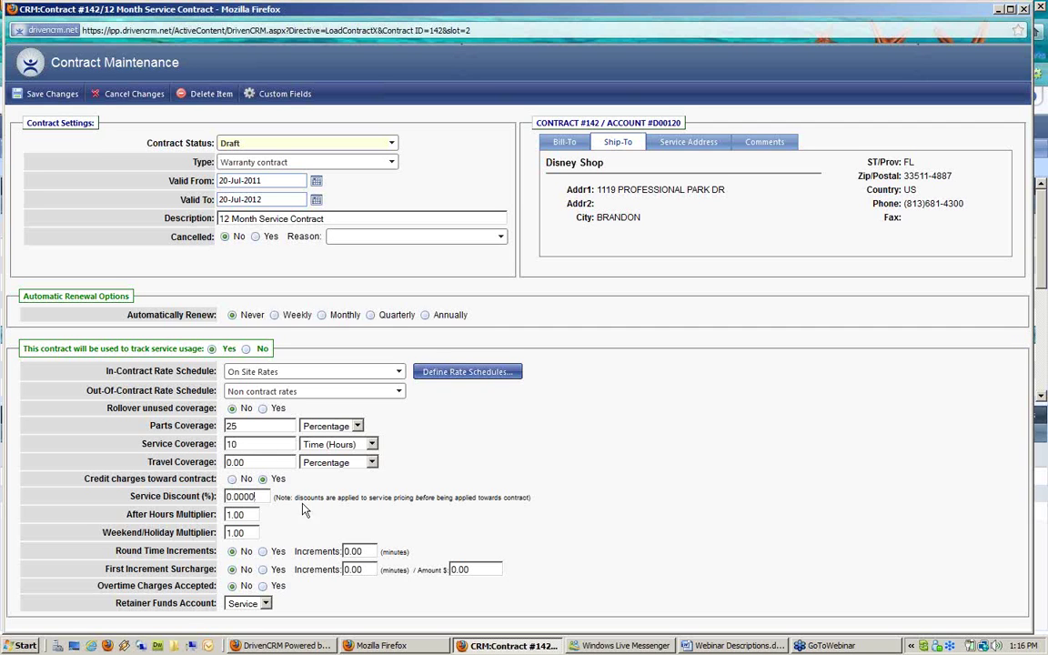
{"action": "left_click", "coordinate": [176, 491]}
- Change the After Hours Multiplier to 1.5 and the Weekend/Holiday Multiplier to 2
{"action": "left_click", "coordinate": [168, 509]}
{"action": "left_click_drag", "start_coordinate": [130, 514], "coordinate": [196, 525]}
{"action": "left_click_drag", "start_coordinate": [103, 532], "coordinate": [176, 530]}
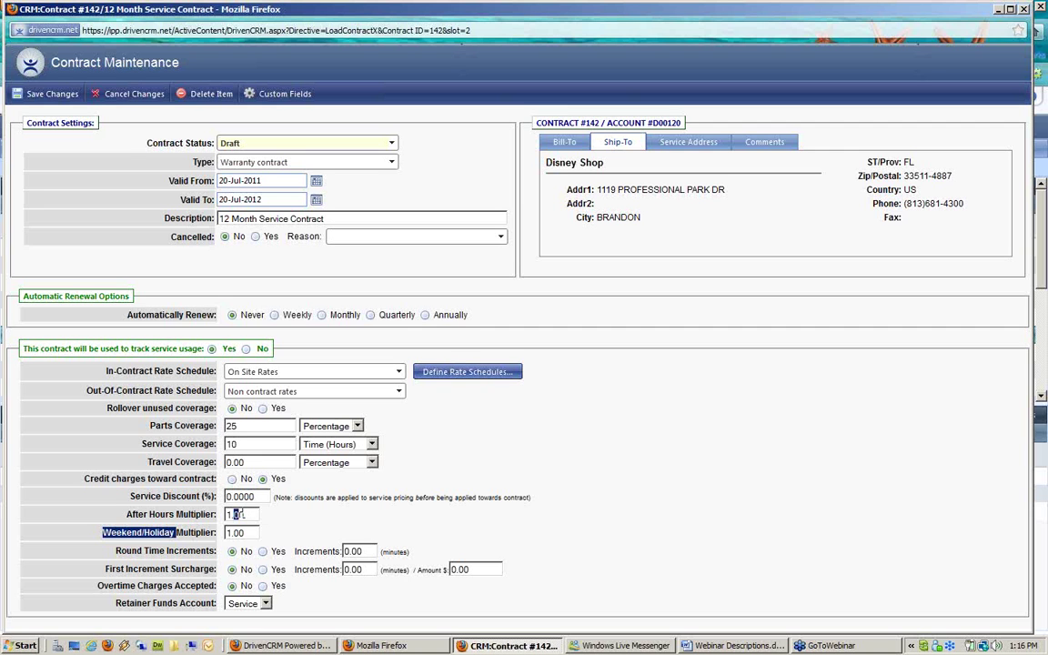
{"action": "left_click_drag", "start_coordinate": [233, 514], "coordinate": [280, 511]}
{"action": "type", "text": "5"}
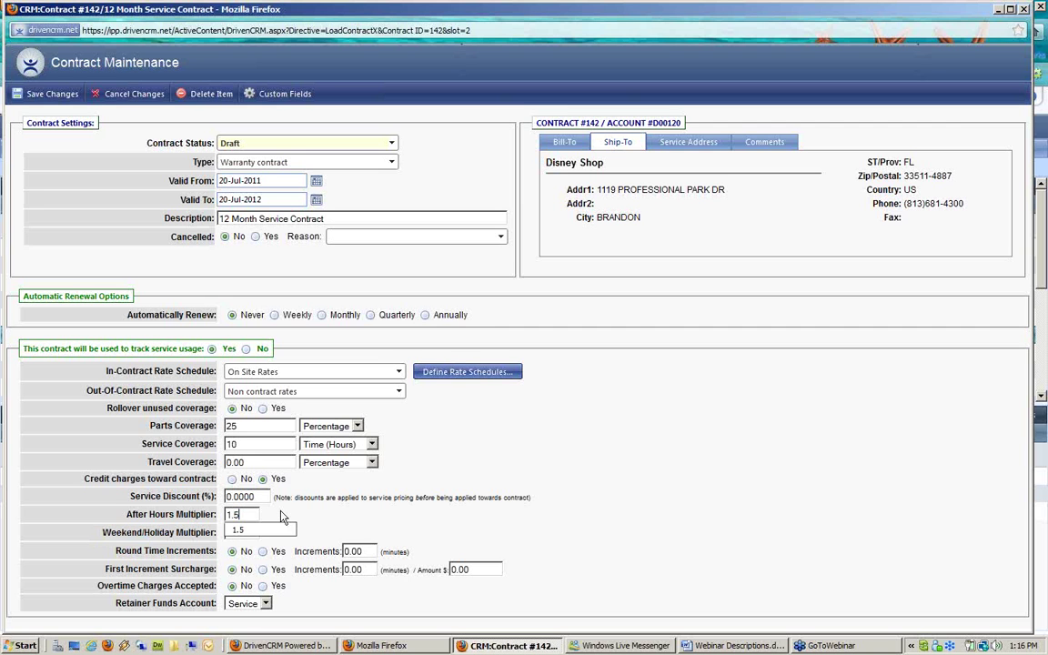
{"action": "left_click", "coordinate": [282, 517]}
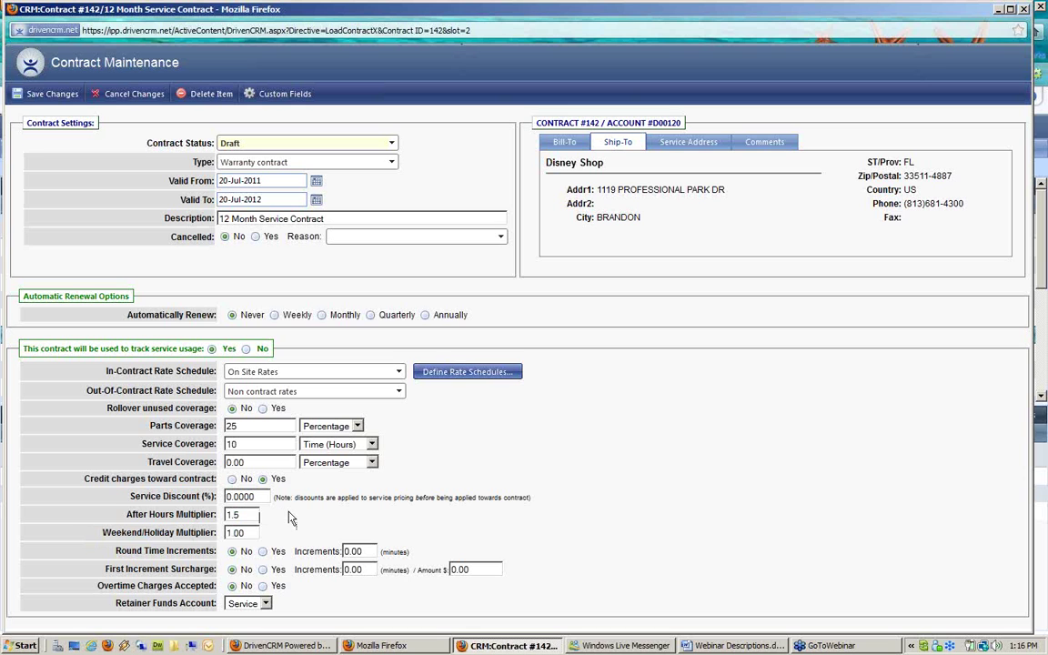
{"action": "left_click_drag", "start_coordinate": [250, 534], "coordinate": [165, 517]}
{"action": "type", "text": "2"}
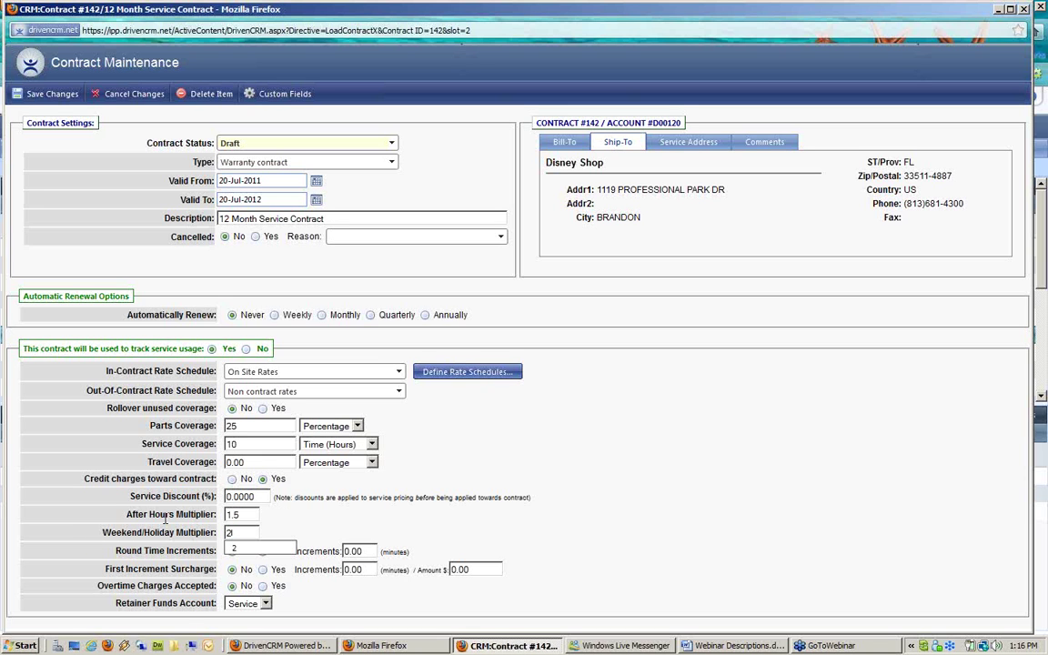
{"action": "left_click", "coordinate": [297, 529]}
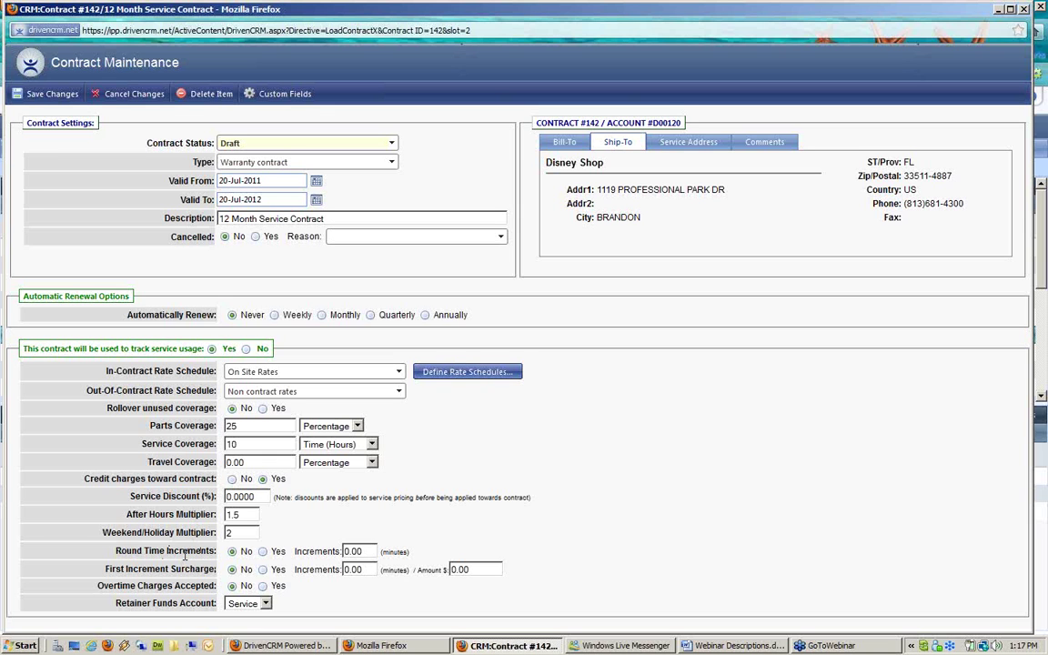
- Switch Round Time Increments to Yes with a 30-minute increment
{"action": "left_click", "coordinate": [264, 552]}
{"action": "type", "text": "30"}
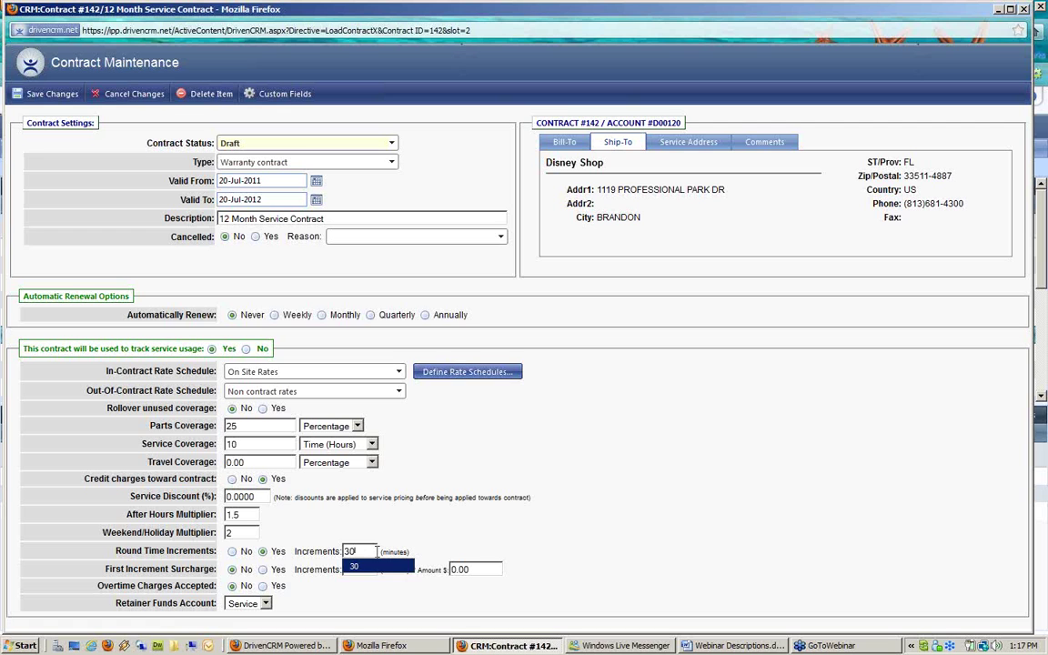
{"action": "left_click", "coordinate": [308, 551]}
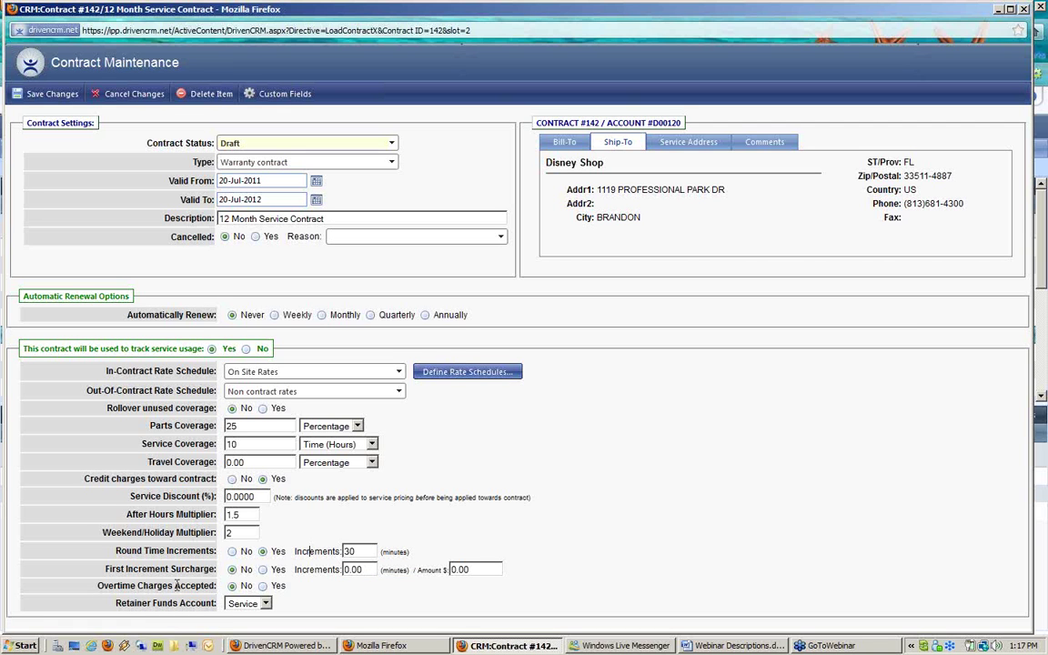
{"action": "left_click_drag", "start_coordinate": [104, 569], "coordinate": [218, 573]}
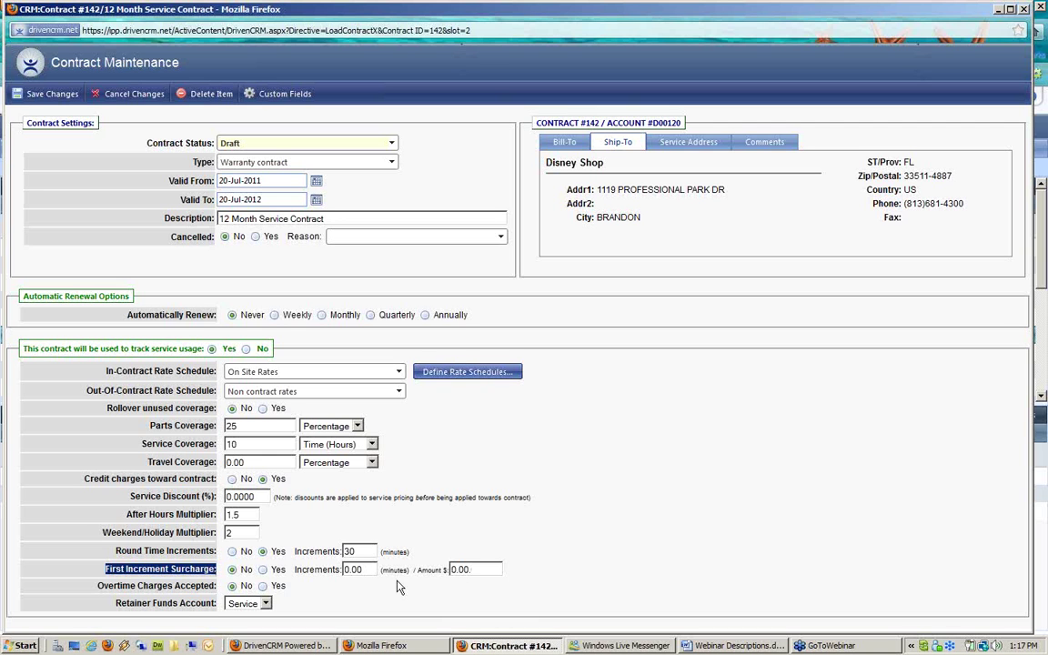
- Enter 30 minutes and $200 for the first increment surcharge, then clear both values
{"action": "left_click_drag", "start_coordinate": [371, 570], "coordinate": [302, 561]}
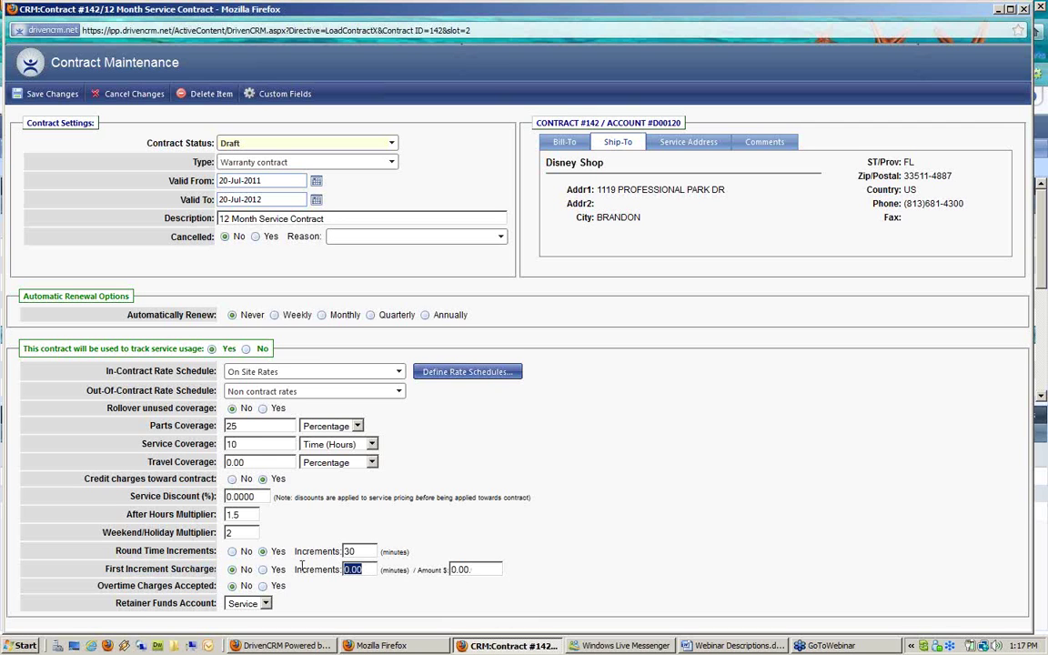
{"action": "type", "text": "30"}
{"action": "key", "text": "Tab"}
{"action": "type", "text": "200"}
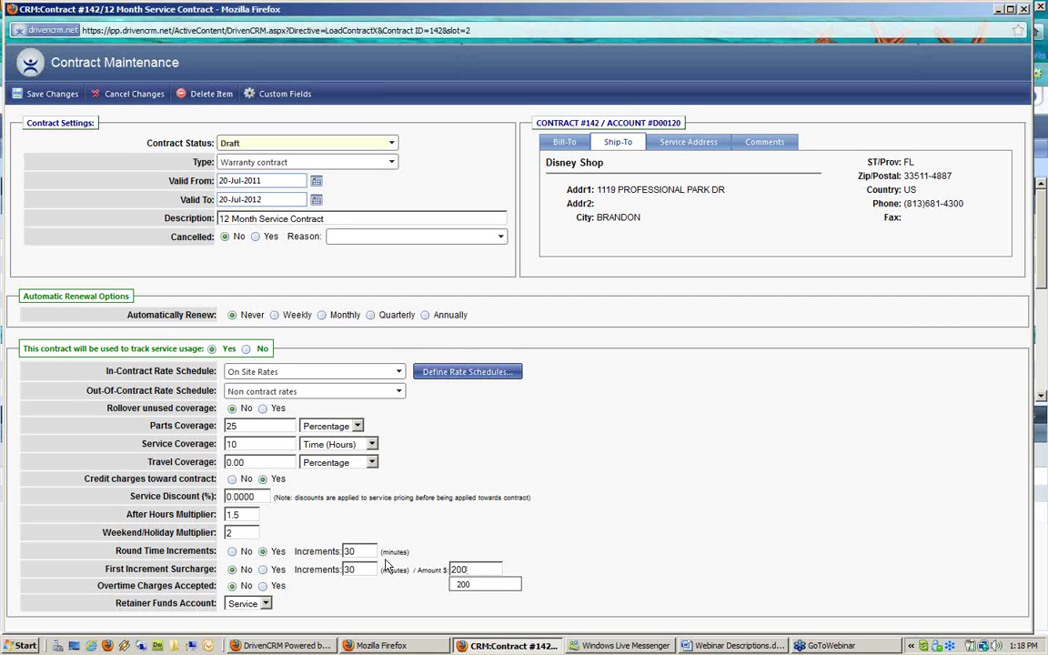
{"action": "key", "text": "shift+Tab"}
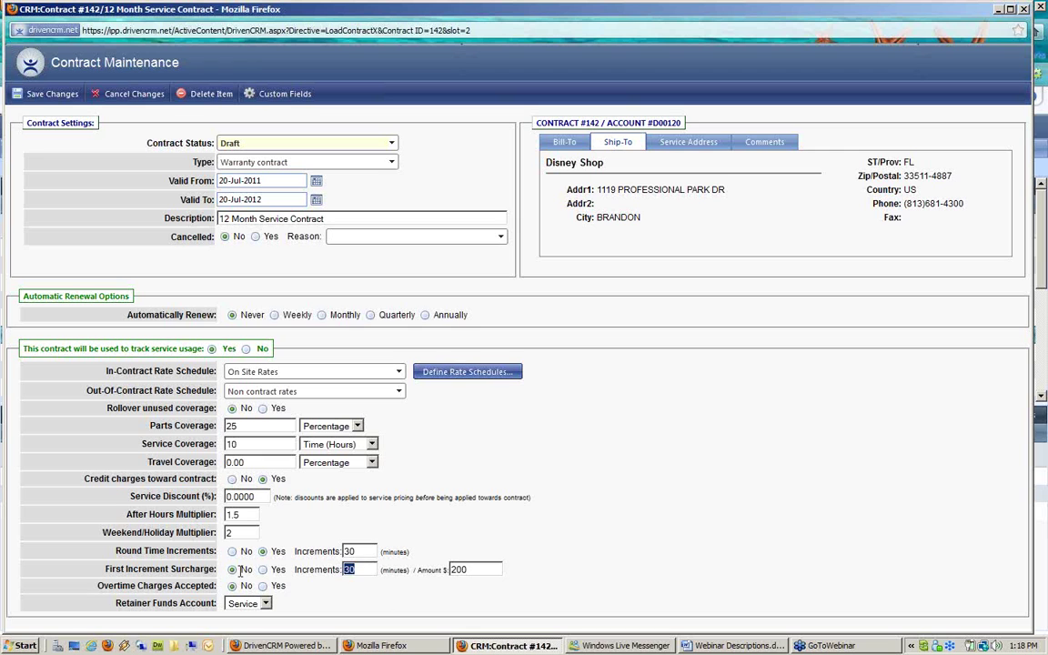
{"action": "key", "text": "Delete"}
{"action": "key", "text": "Tab"}
- Finish clearing the surcharge amount and set Overtime Charges Accepted to Yes
{"action": "type", "text": "2."}
{"action": "key", "text": "BackSpace"}
{"action": "key", "text": "BackSpace"}
{"action": "left_click_drag", "start_coordinate": [97, 585], "coordinate": [203, 585]}
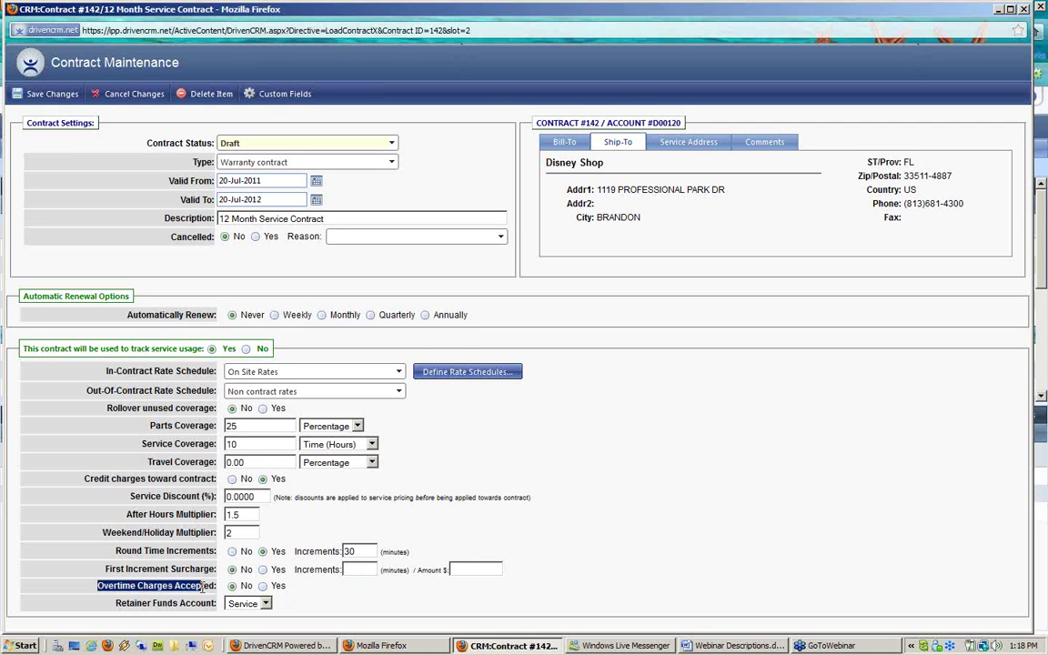
{"action": "left_click", "coordinate": [263, 587]}
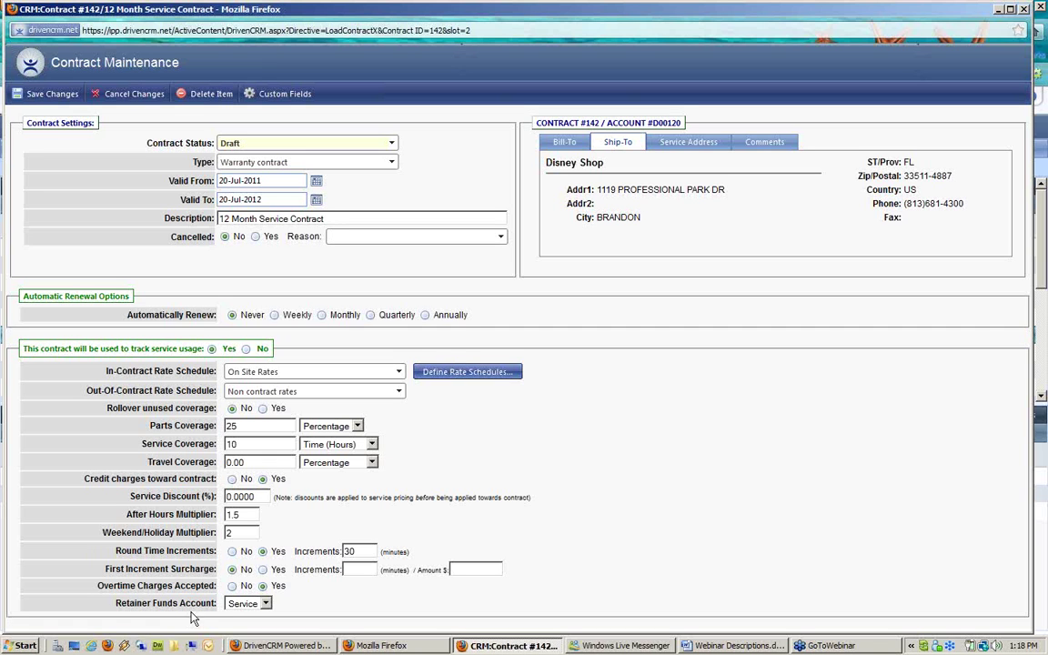
- Keep Service as the Retainer Funds Account
{"action": "left_click_drag", "start_coordinate": [116, 603], "coordinate": [216, 606]}
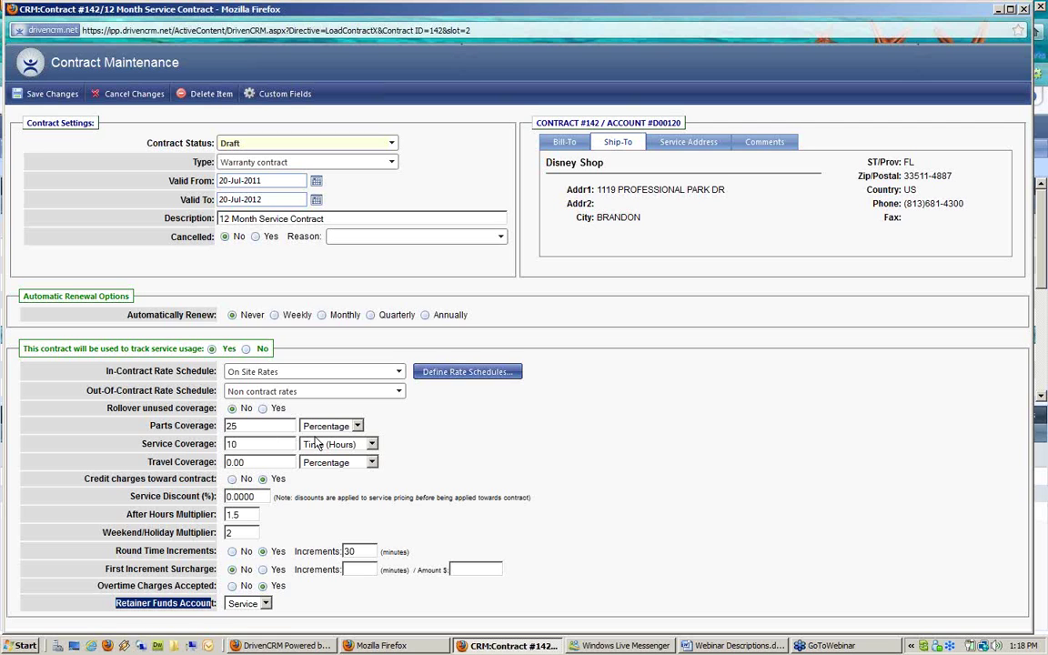
{"action": "left_click", "coordinate": [265, 603]}
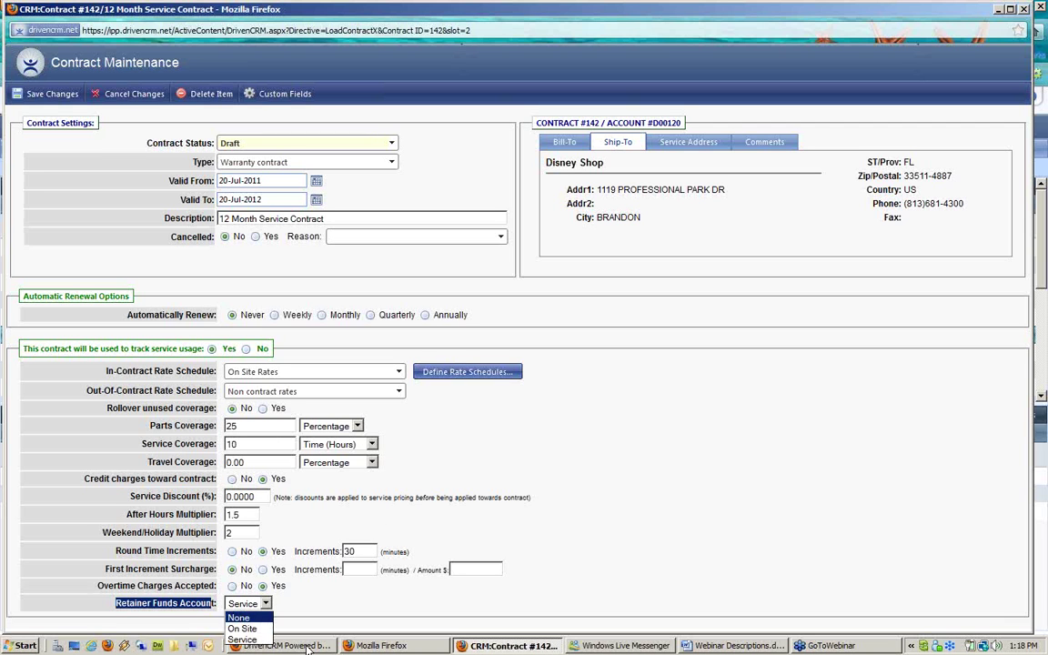
{"action": "left_click", "coordinate": [289, 618]}
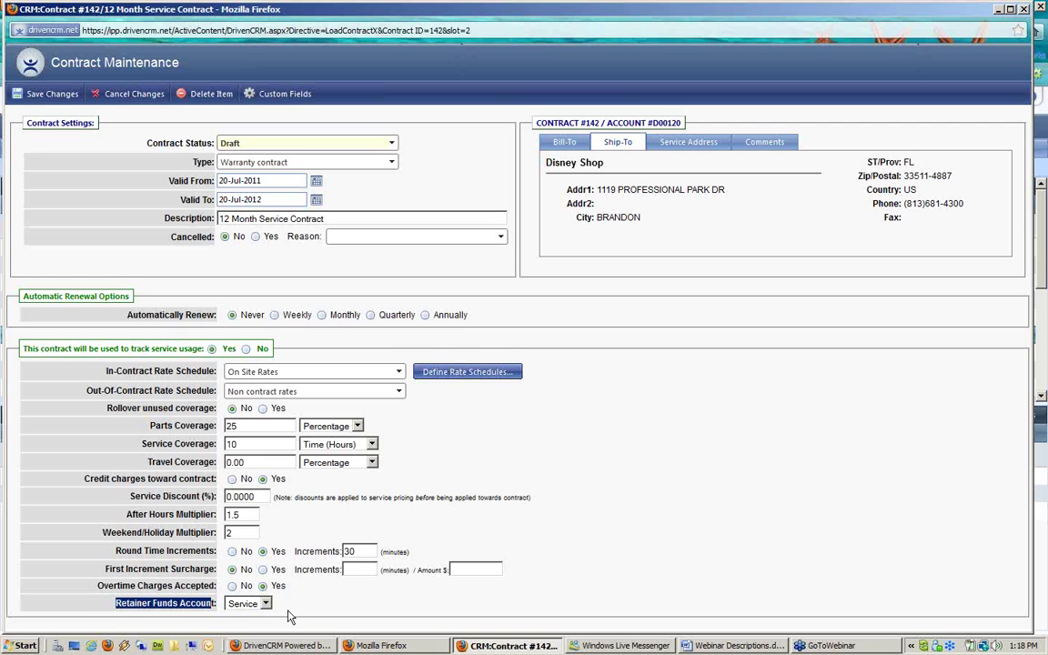
{"action": "left_click", "coordinate": [514, 591]}
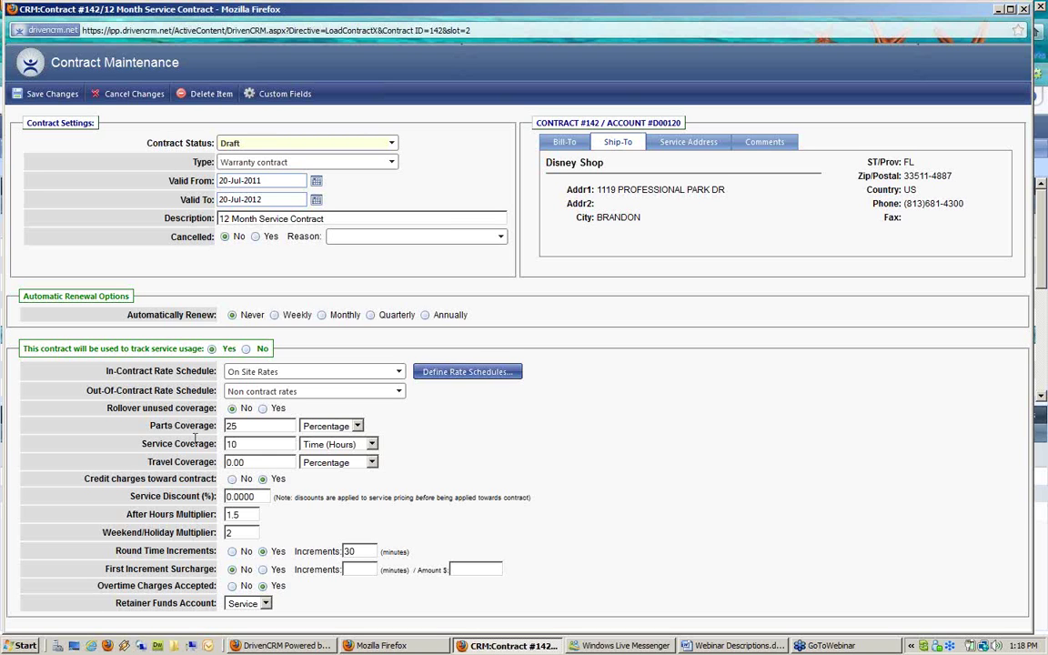
{"action": "left_click_drag", "start_coordinate": [164, 143], "coordinate": [188, 145]}
- Set contract #142's status to Active and save the contract
{"action": "left_click", "coordinate": [285, 143]}
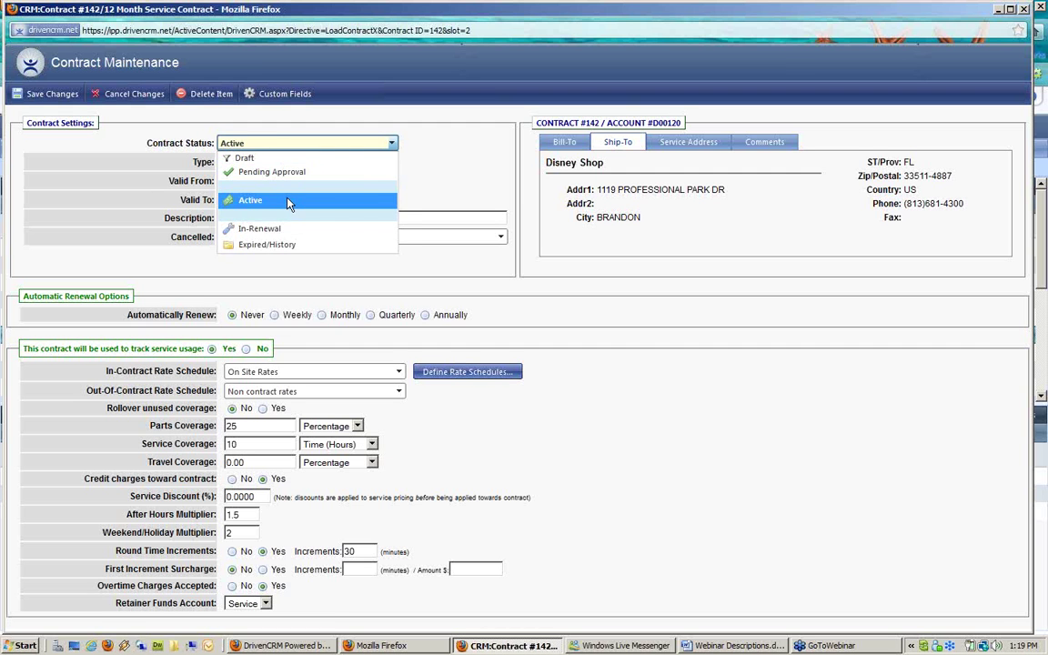
{"action": "left_click", "coordinate": [287, 202]}
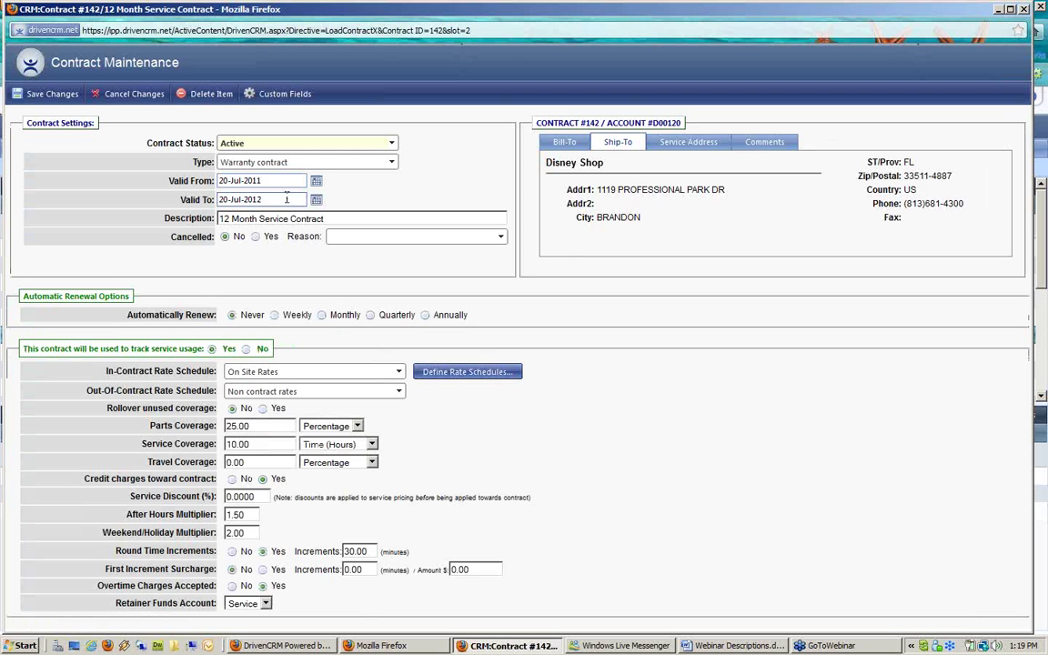
{"action": "left_click", "coordinate": [69, 94]}
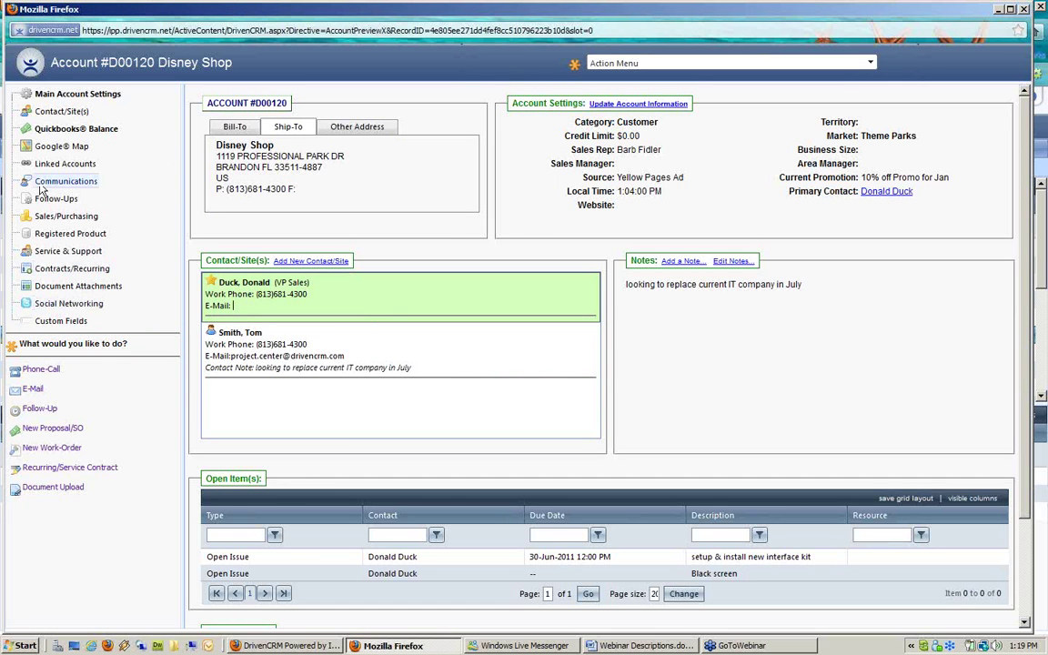
- List Disney Shop's contracts, select the 12 Month Service Contract, and bring up the grid column choices
{"action": "left_click", "coordinate": [76, 270]}
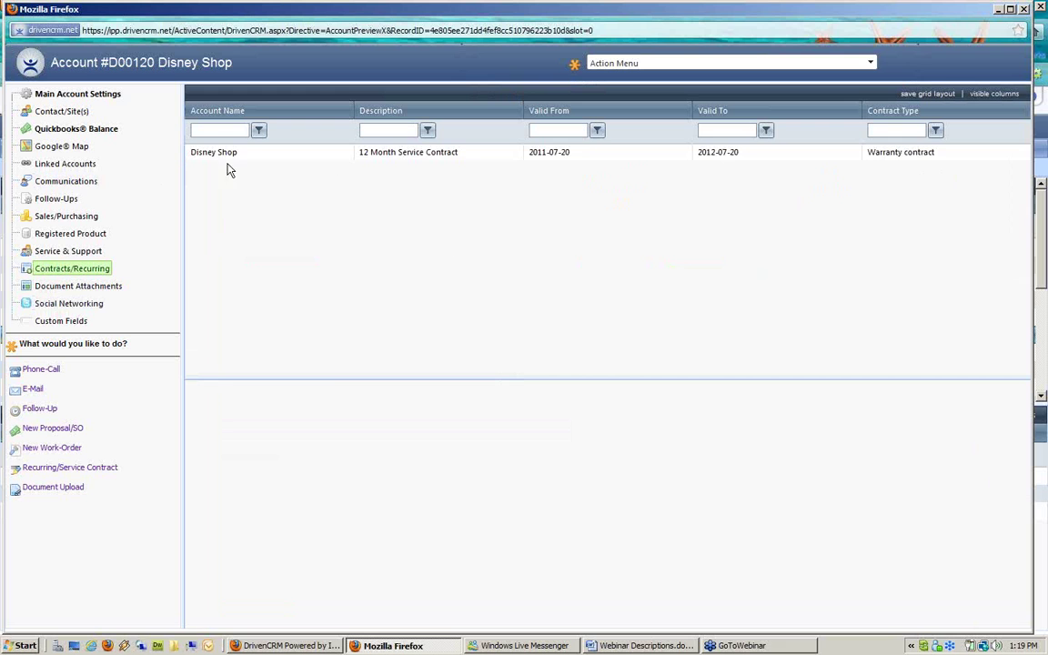
{"action": "left_click", "coordinate": [300, 155]}
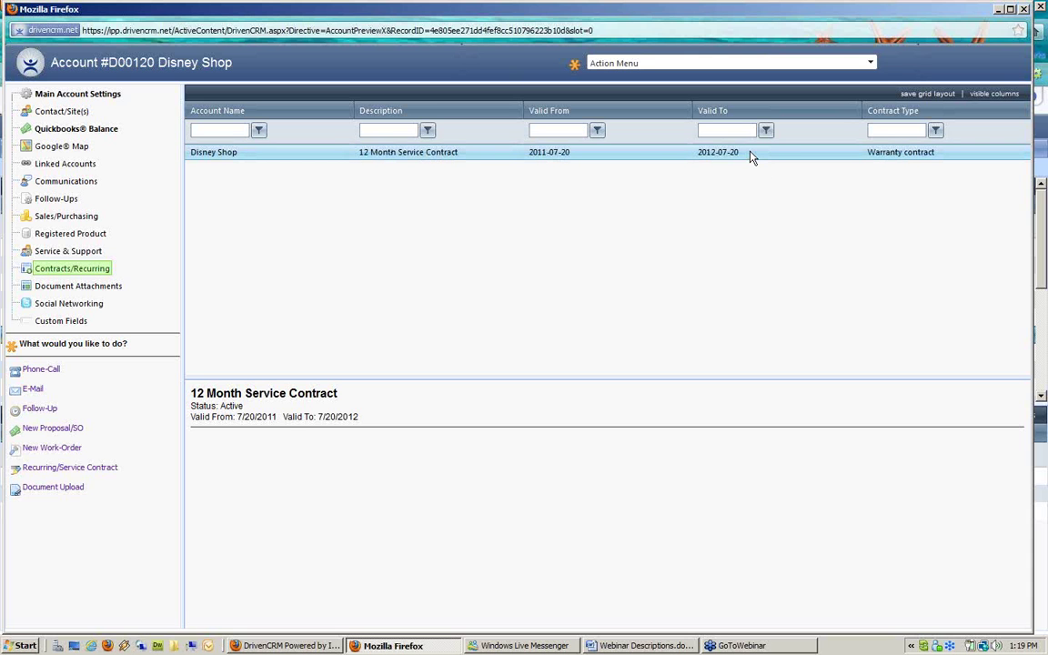
{"action": "left_click", "coordinate": [982, 95]}
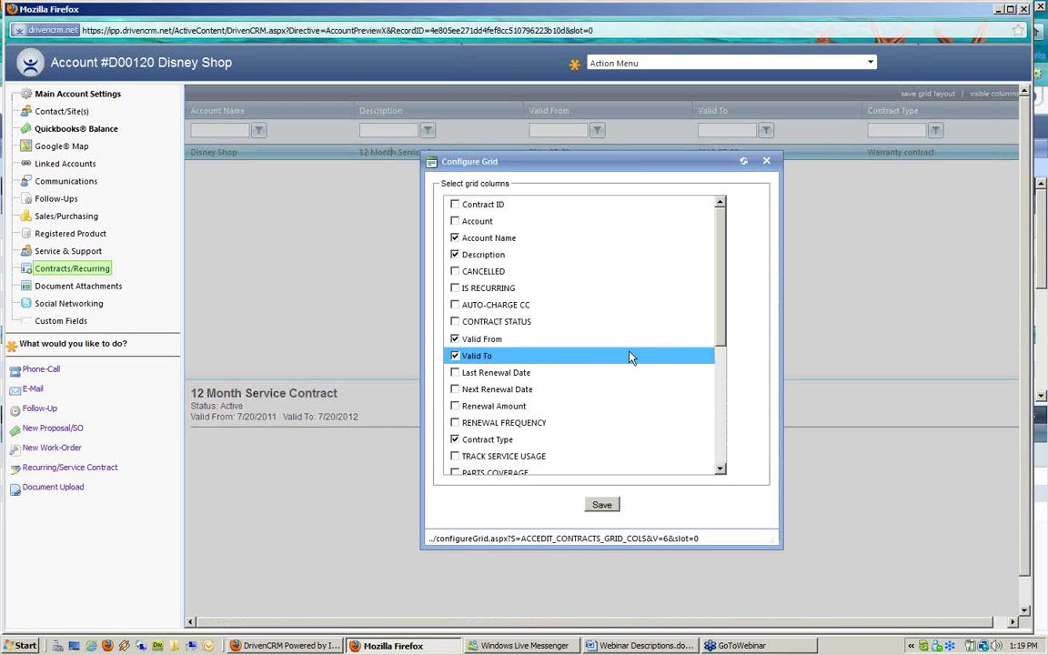
- Add the SERVICE COVERAGE, SERVICE USAGE and PARTS COVERAGE columns to the contracts grid
{"action": "left_click", "coordinate": [718, 471]}
{"action": "left_click", "coordinate": [718, 471]}
{"action": "left_click", "coordinate": [718, 471]}
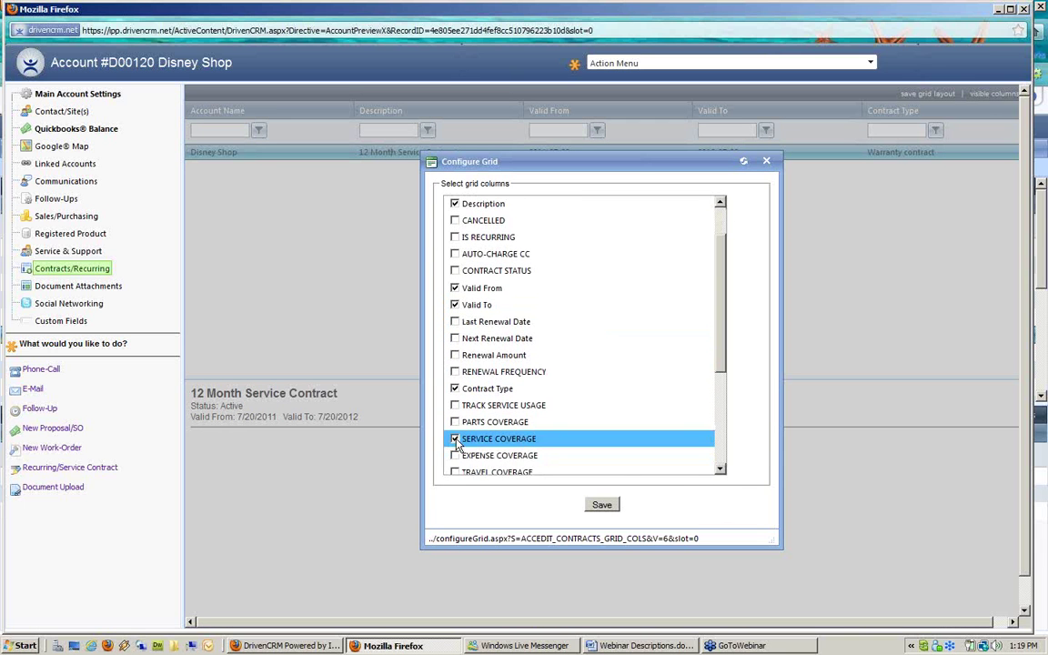
{"action": "left_click", "coordinate": [454, 439]}
{"action": "left_click", "coordinate": [720, 470]}
{"action": "left_click", "coordinate": [719, 471]}
{"action": "left_click", "coordinate": [719, 471]}
{"action": "left_click", "coordinate": [719, 471]}
{"action": "left_click", "coordinate": [456, 415]}
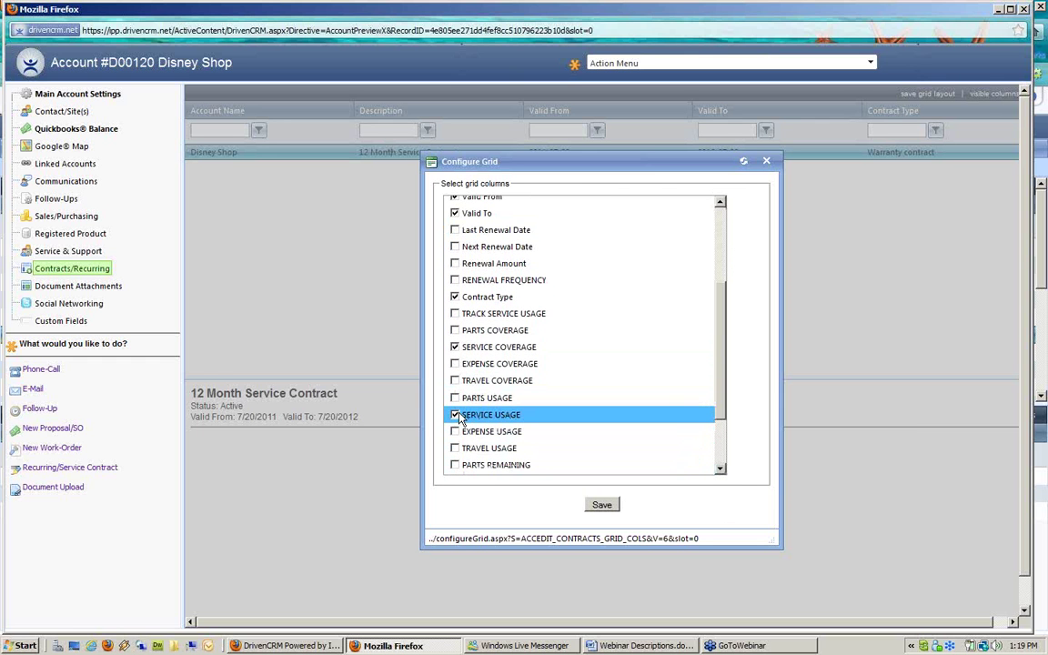
{"action": "left_click", "coordinate": [456, 331]}
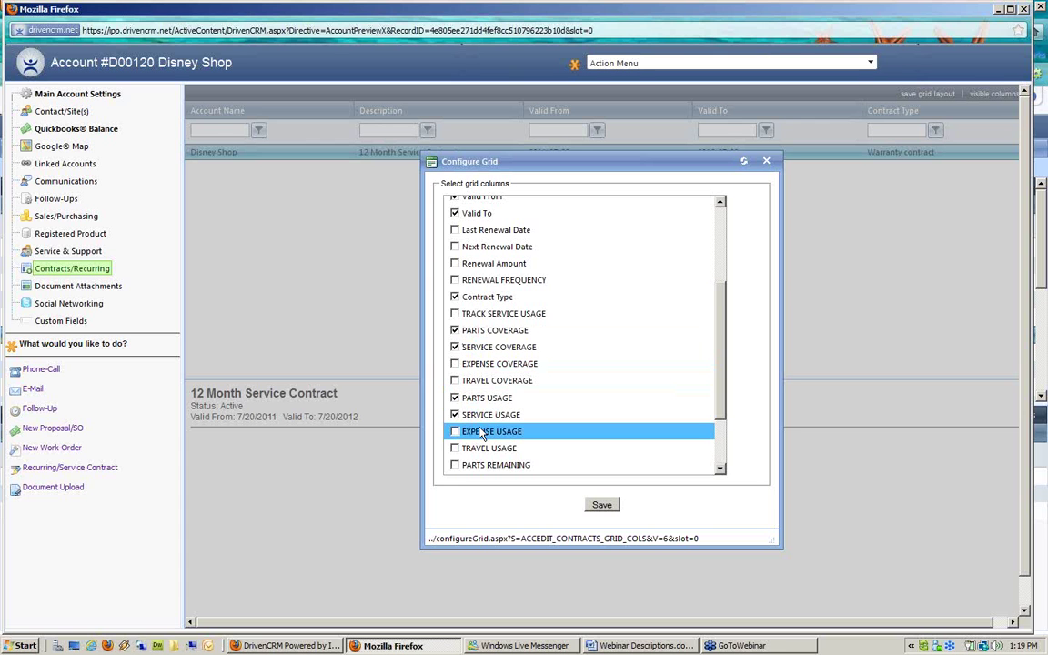
- Add the SERVICE REMAINING and PARTS REMAINING columns and save the grid layout
{"action": "scroll", "coordinate": [590, 468], "scroll_direction": "down", "scroll_amount": 2}
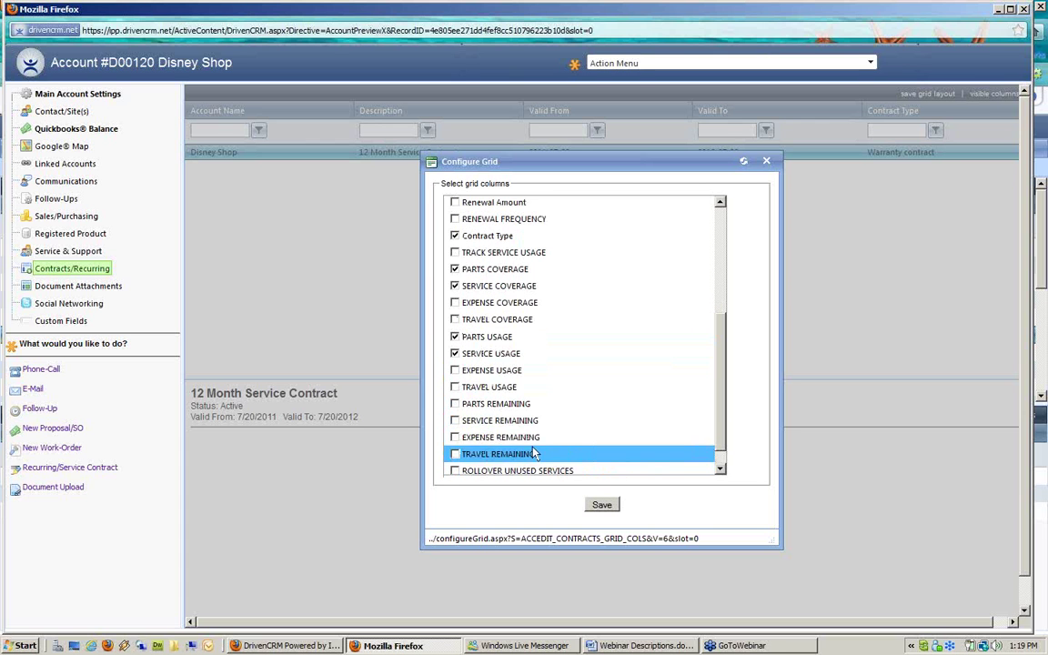
{"action": "left_click", "coordinate": [455, 421]}
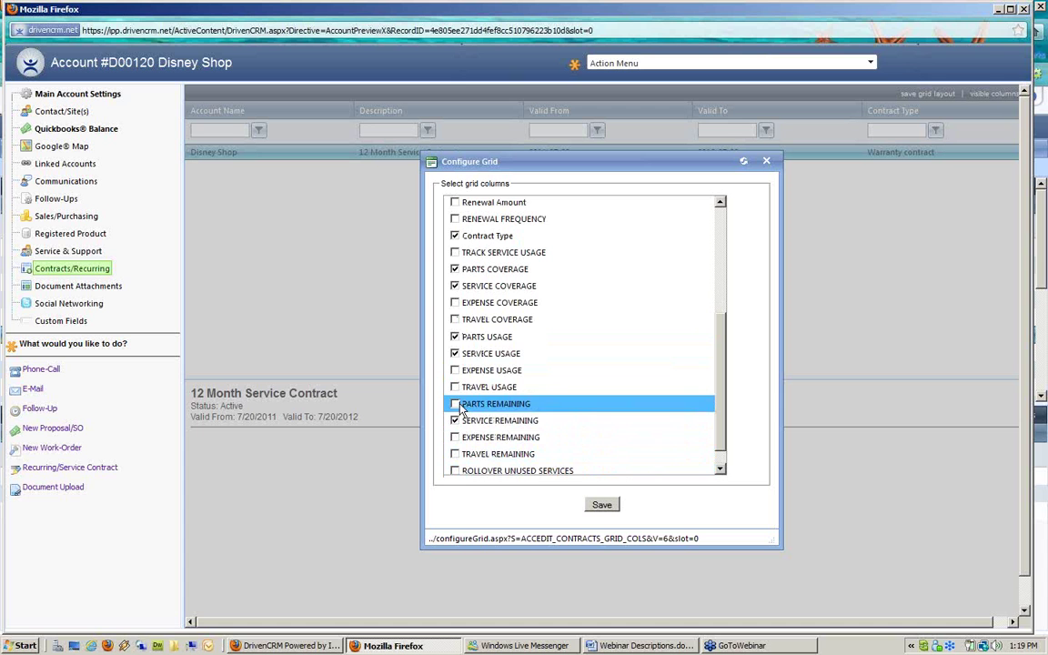
{"action": "left_click", "coordinate": [456, 404]}
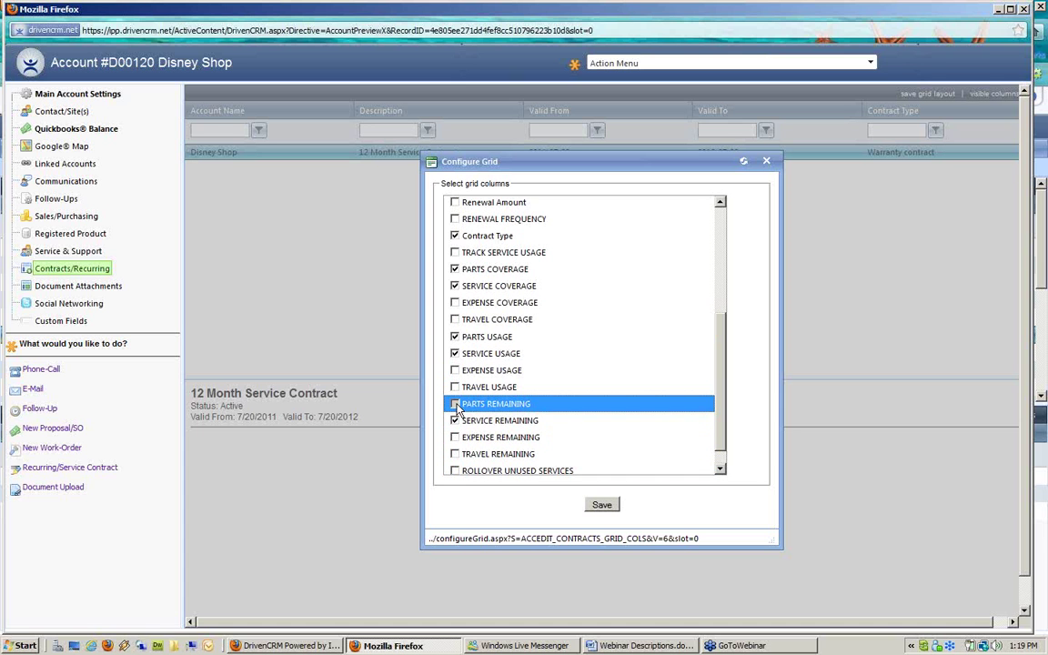
{"action": "left_click", "coordinate": [605, 506]}
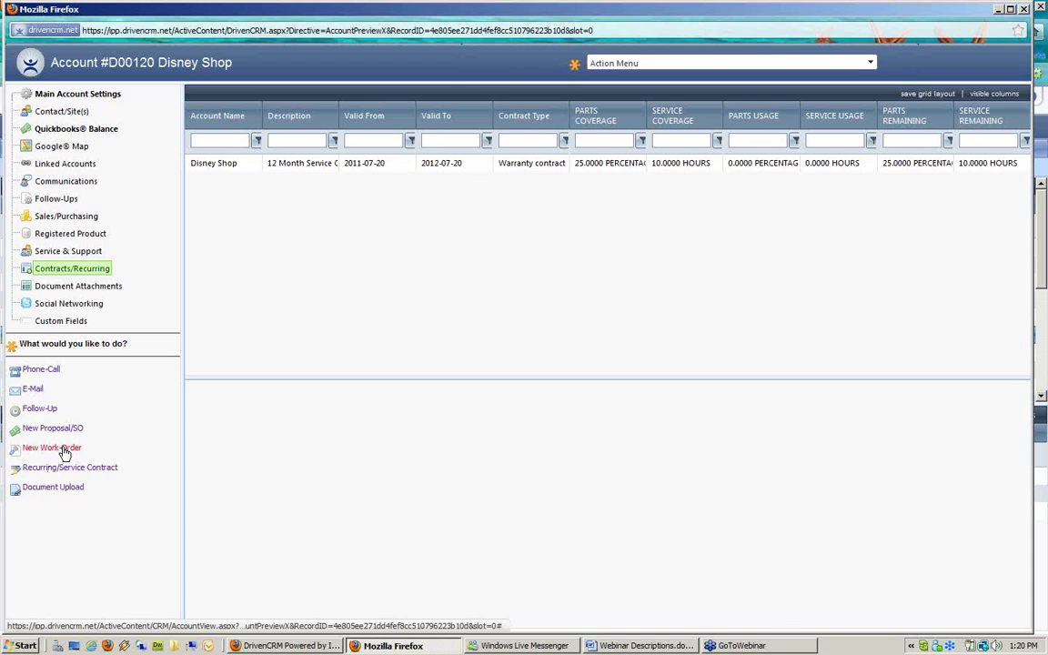
- Create a new work order for the shop's customer contact under the 12 Month Service Contract
{"action": "left_click", "coordinate": [65, 452]}
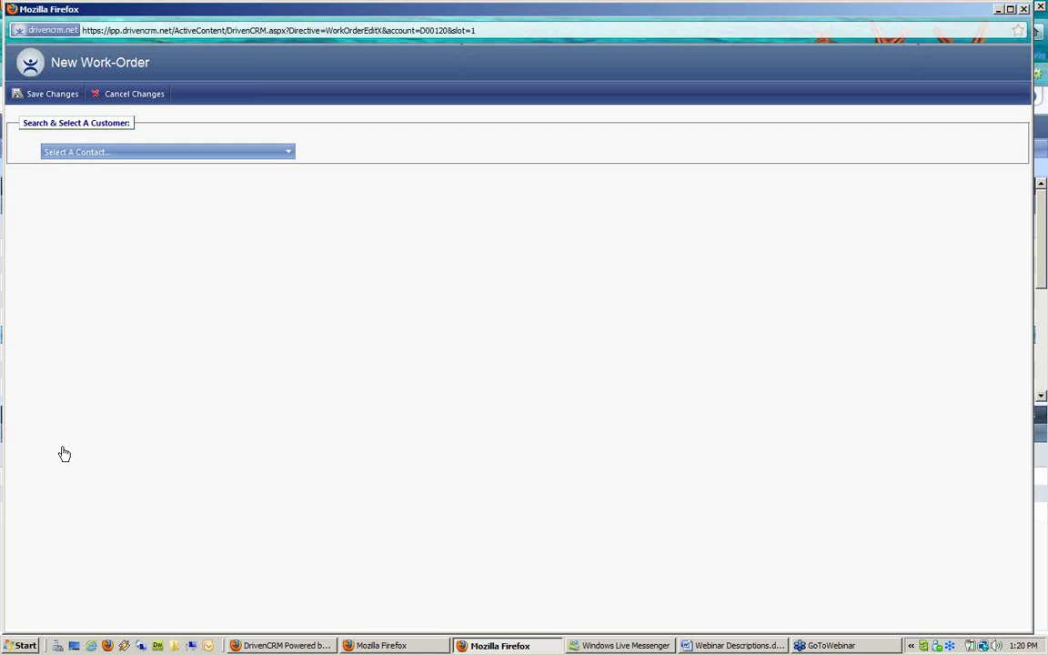
{"action": "left_click", "coordinate": [258, 153]}
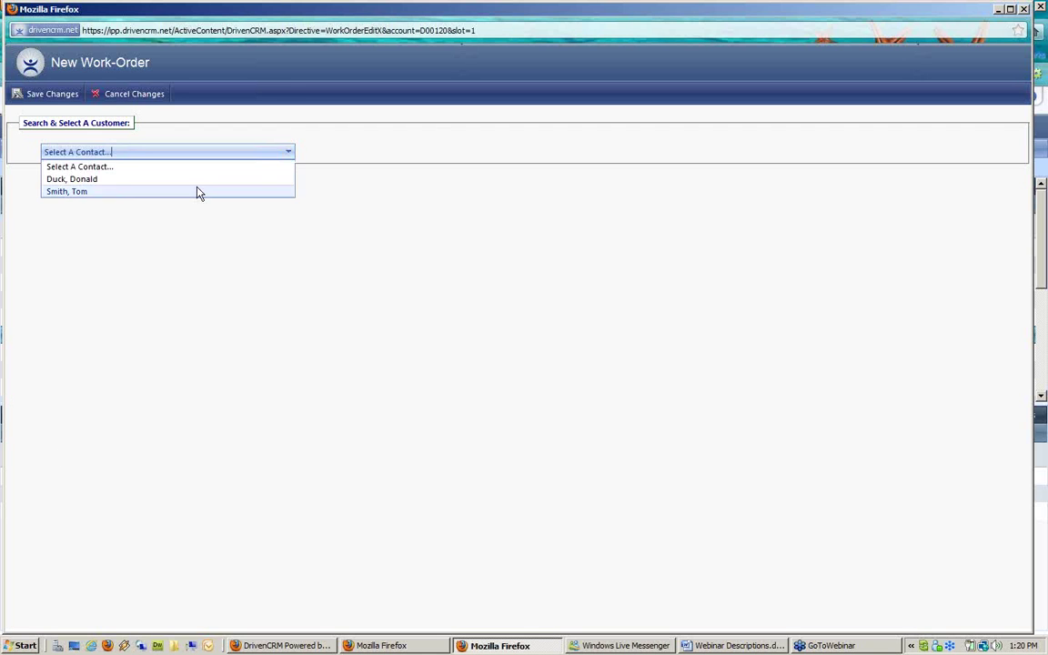
{"action": "left_click", "coordinate": [120, 181]}
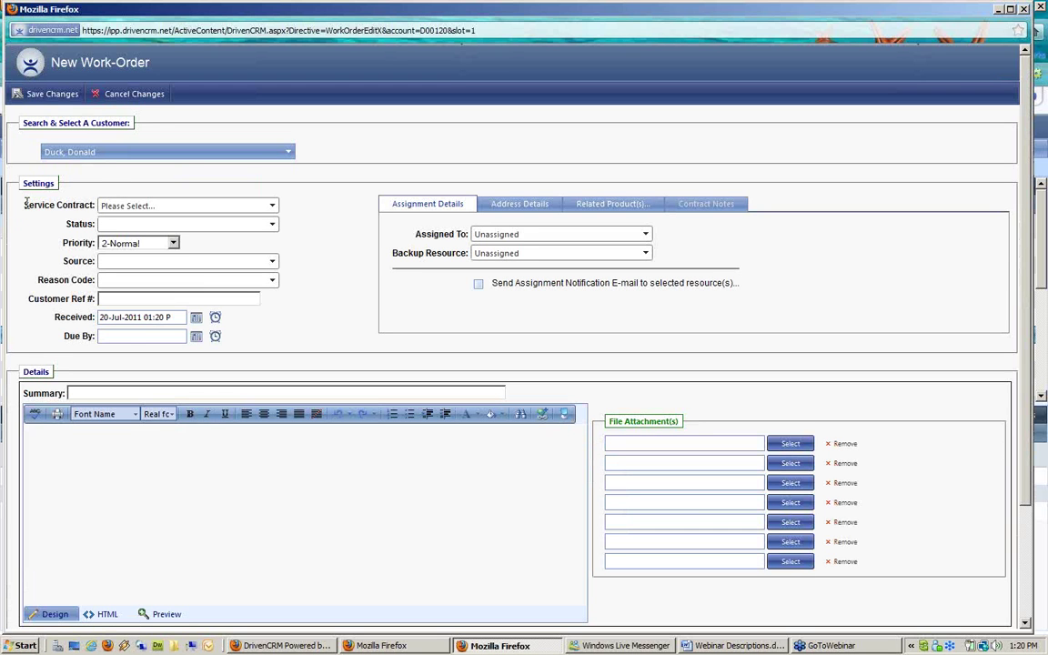
{"action": "left_click_drag", "start_coordinate": [22, 202], "coordinate": [93, 205]}
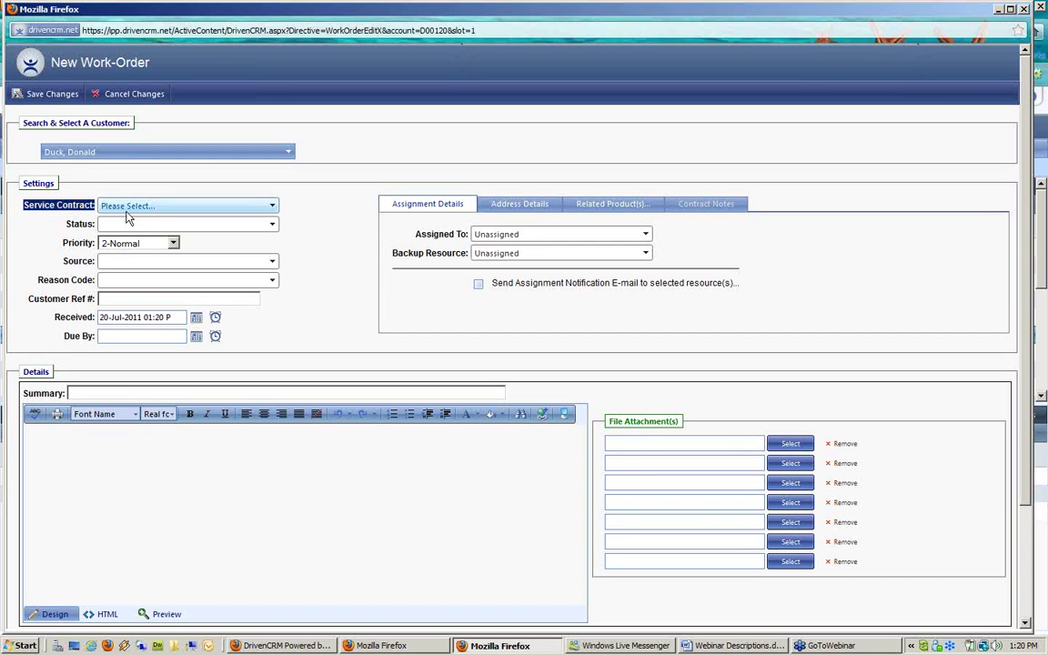
{"action": "left_click", "coordinate": [127, 207]}
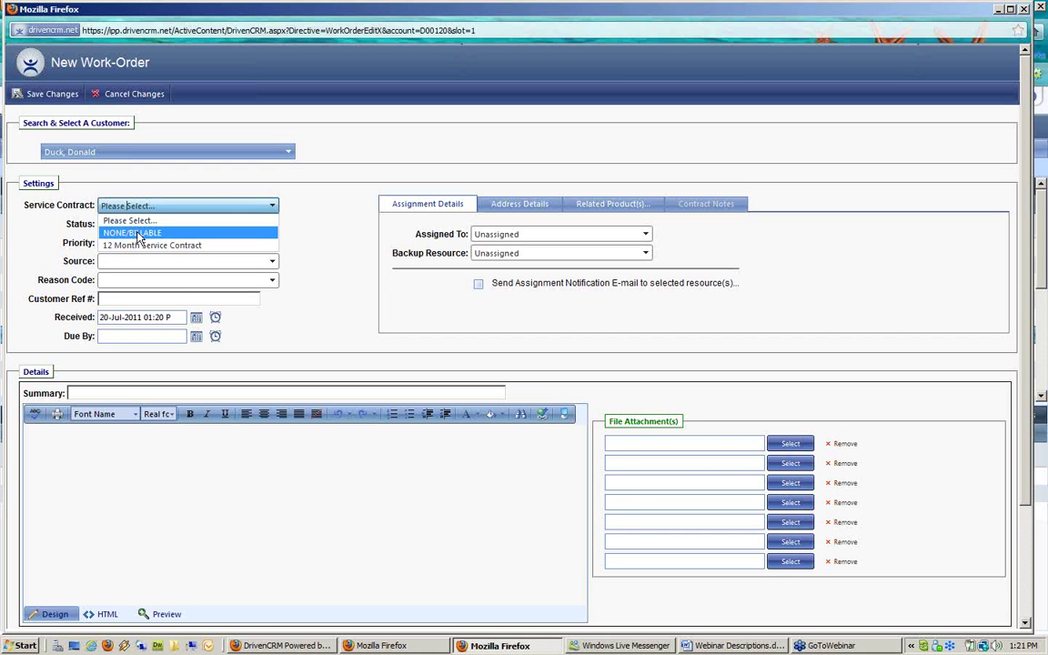
{"action": "left_click", "coordinate": [142, 244]}
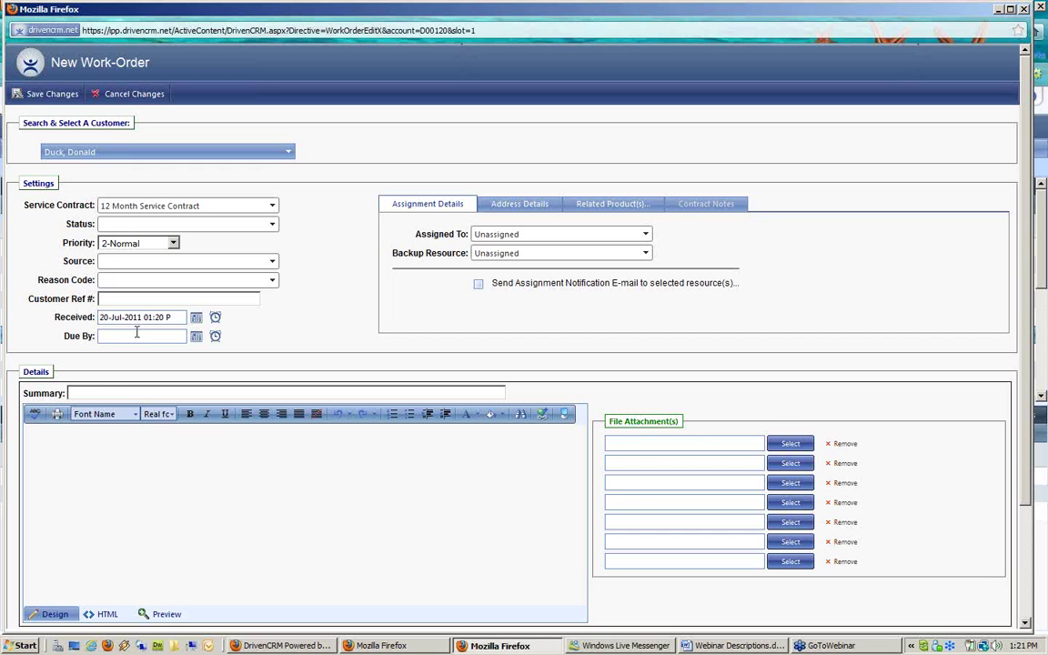
- Enter 'new equipment broken' as the work order summary
{"action": "left_click", "coordinate": [127, 393]}
{"action": "type", "text": "new "}
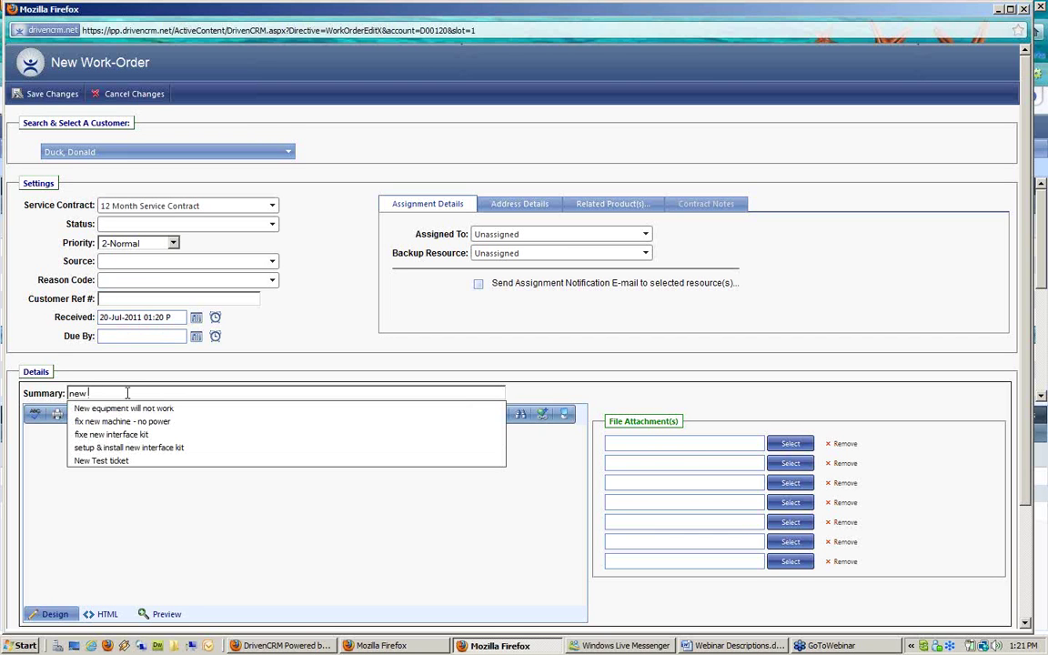
{"action": "type", "text": "eq"}
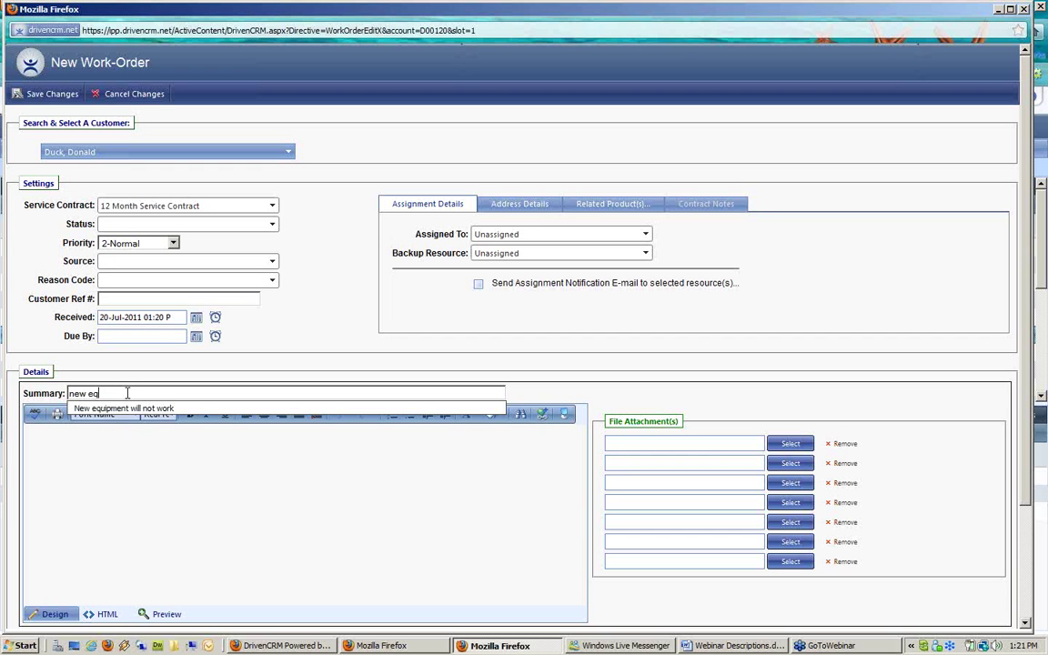
{"action": "type", "text": "uipment bo"}
{"action": "key", "text": "BackSpace"}
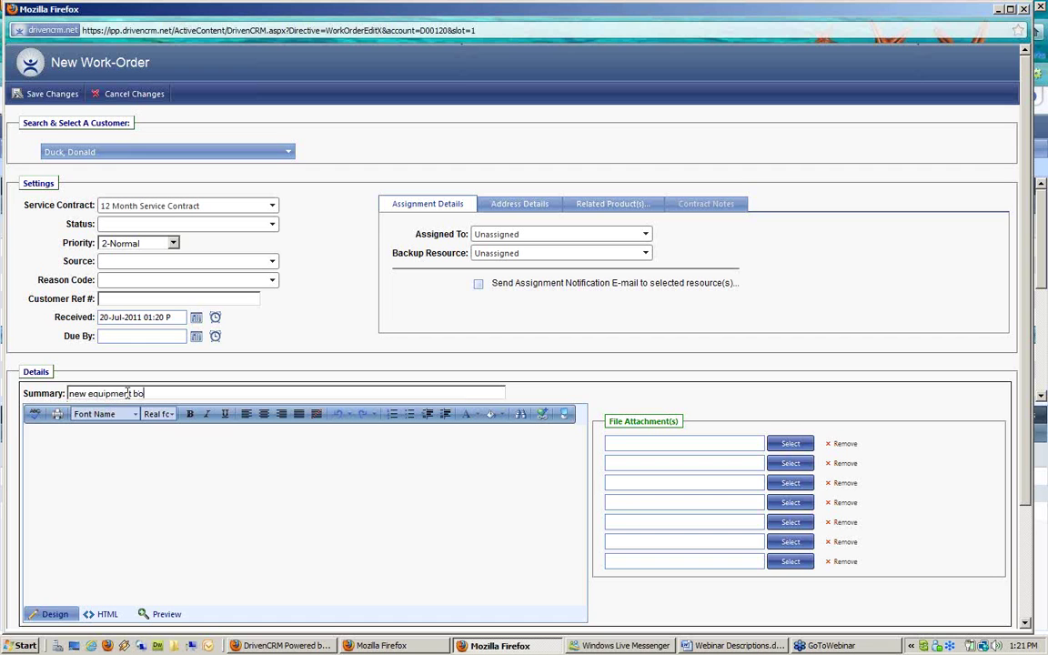
{"action": "type", "text": "roken"}
- Add details that the screen was broken when they received the machine, and save the work order
{"action": "left_click", "coordinate": [158, 444]}
{"action": "type", "text": "the cr"}
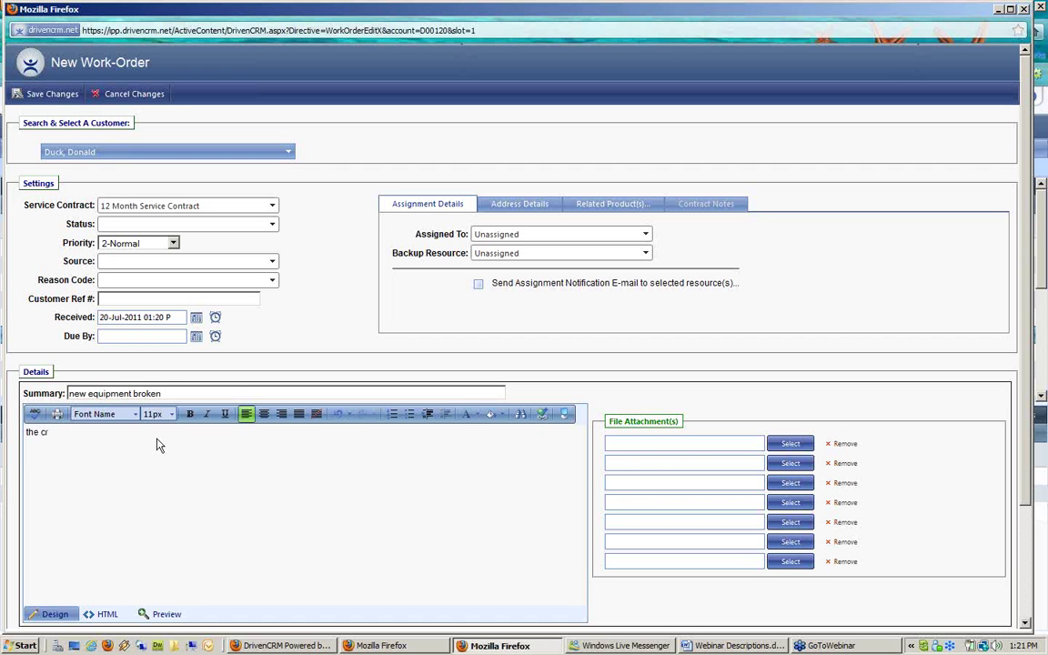
{"action": "key", "text": "BackSpace"}
{"action": "type", "text": "screen was broken when they recr"}
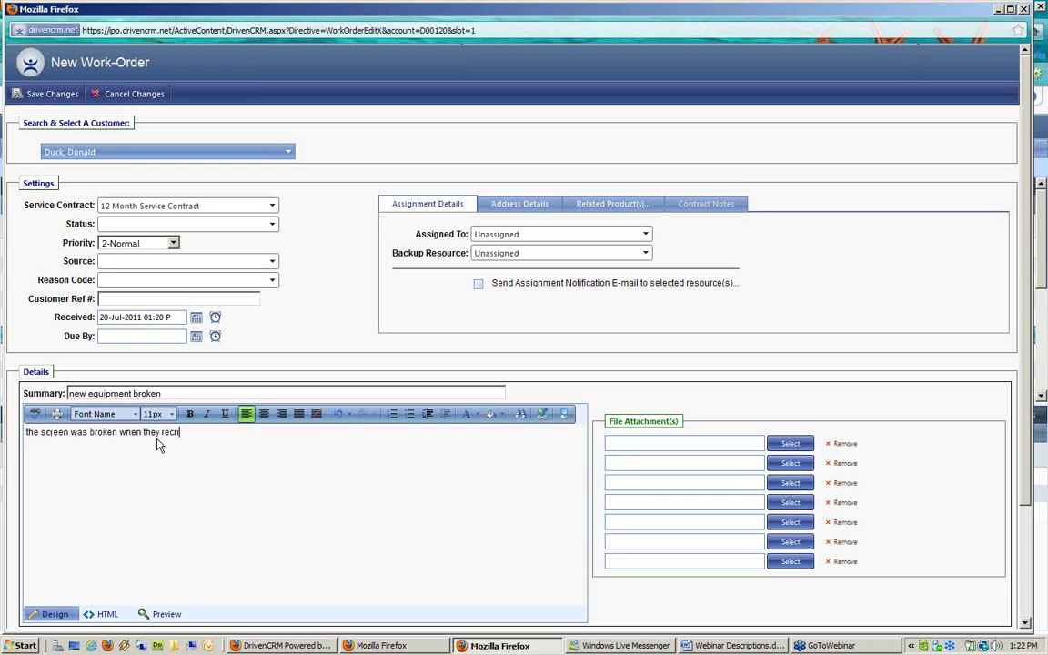
{"action": "key", "text": "BackSpace"}
{"action": "type", "text": "eived the macnine"}
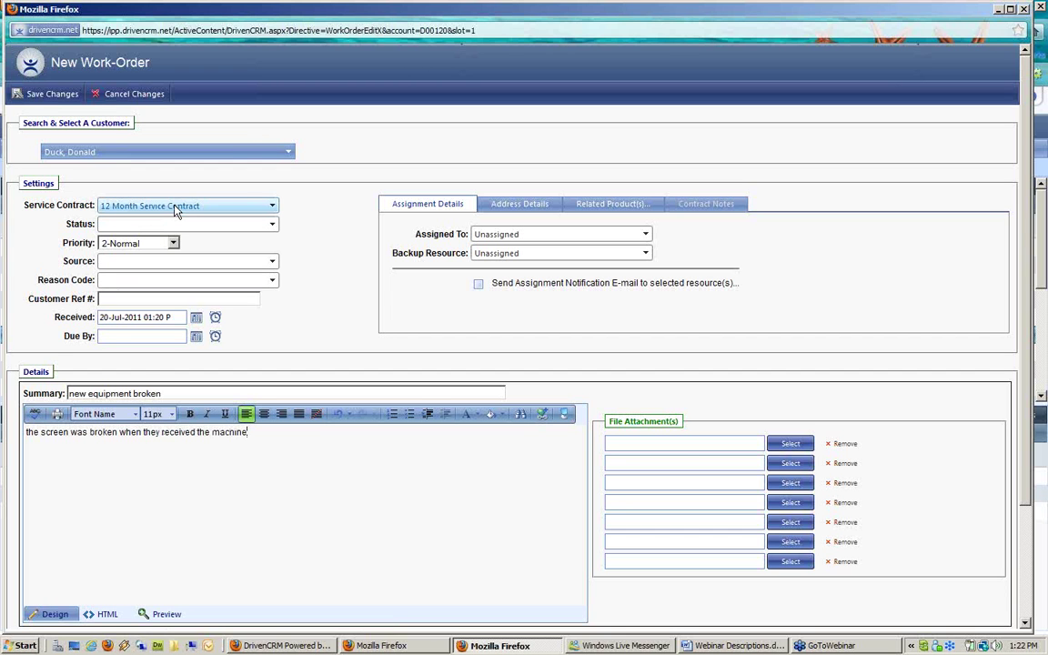
{"action": "left_click", "coordinate": [54, 95]}
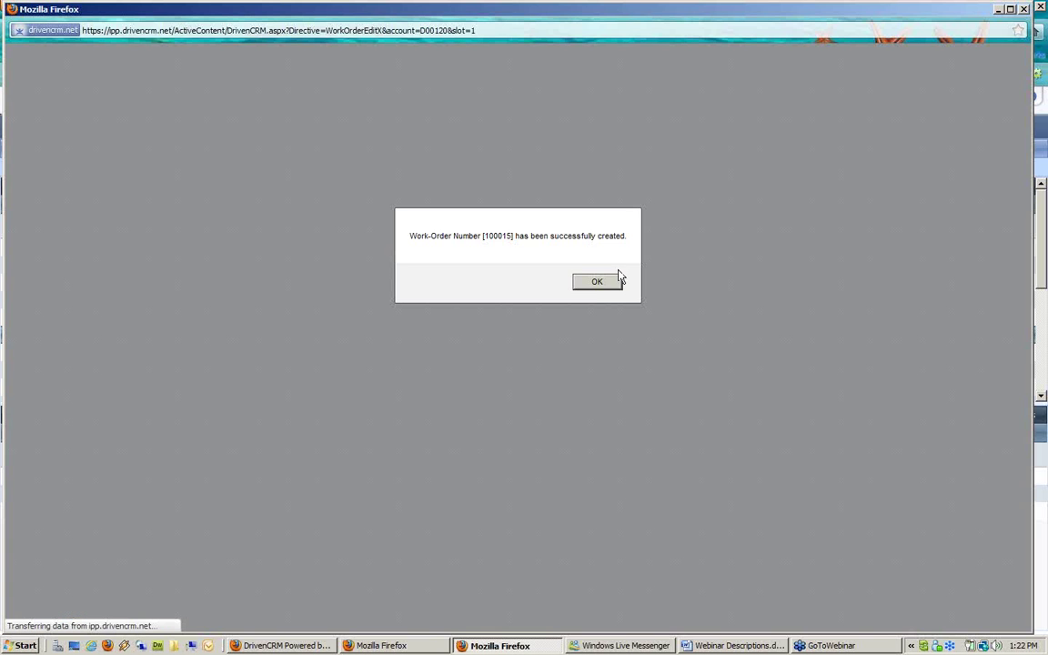
- Dismiss the success message and view work order #100015's contract #142 coverage settings
{"action": "left_click", "coordinate": [595, 282]}
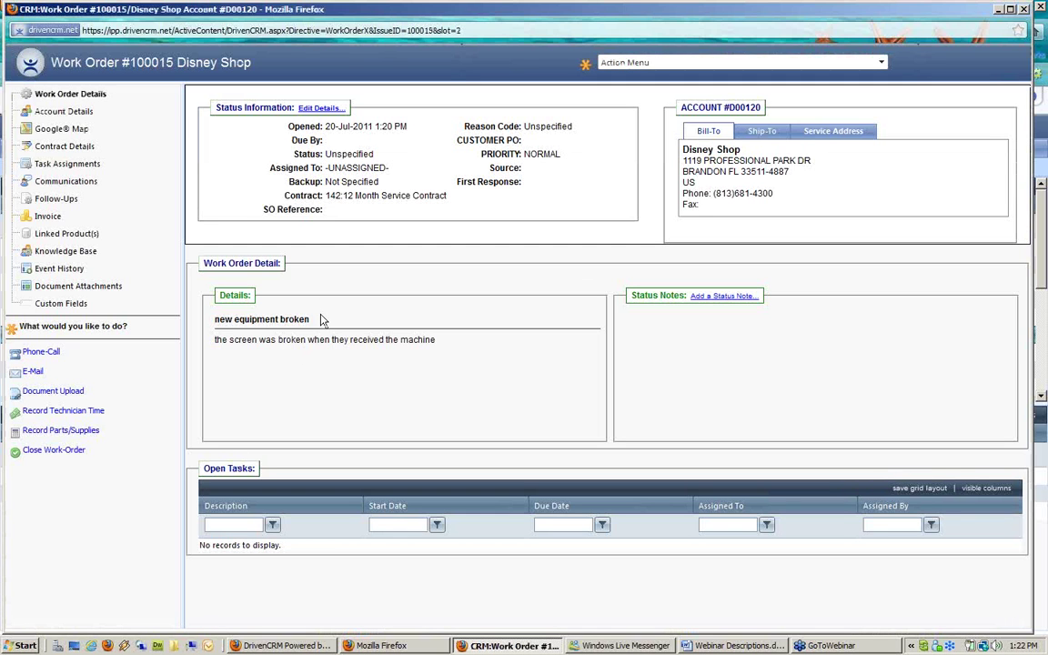
{"action": "left_click", "coordinate": [68, 148]}
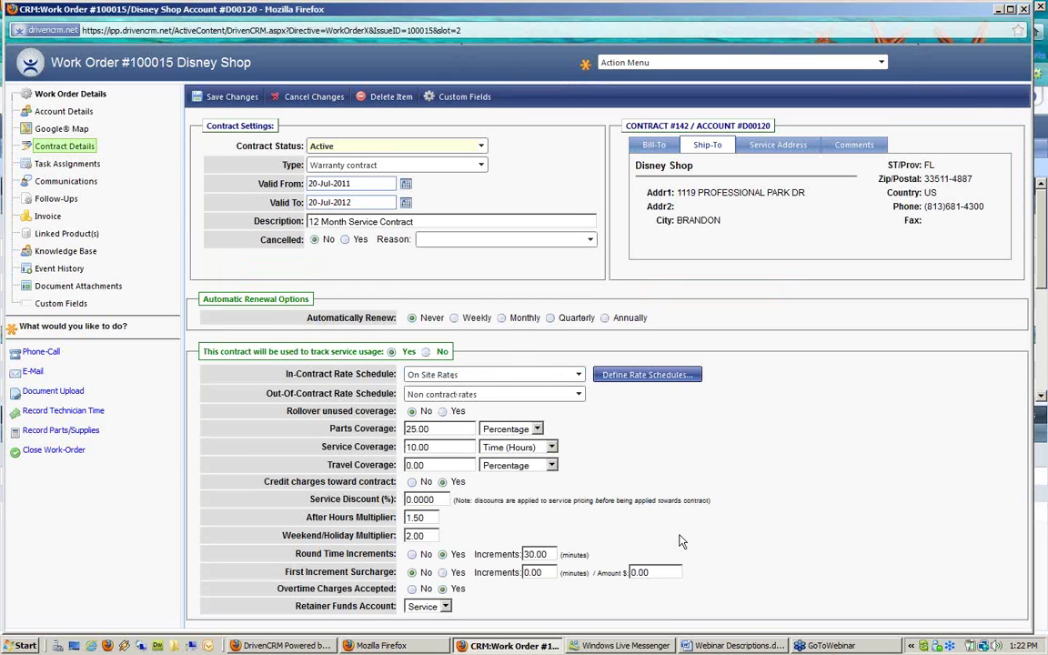
{"action": "left_click_drag", "start_coordinate": [341, 429], "coordinate": [391, 445]}
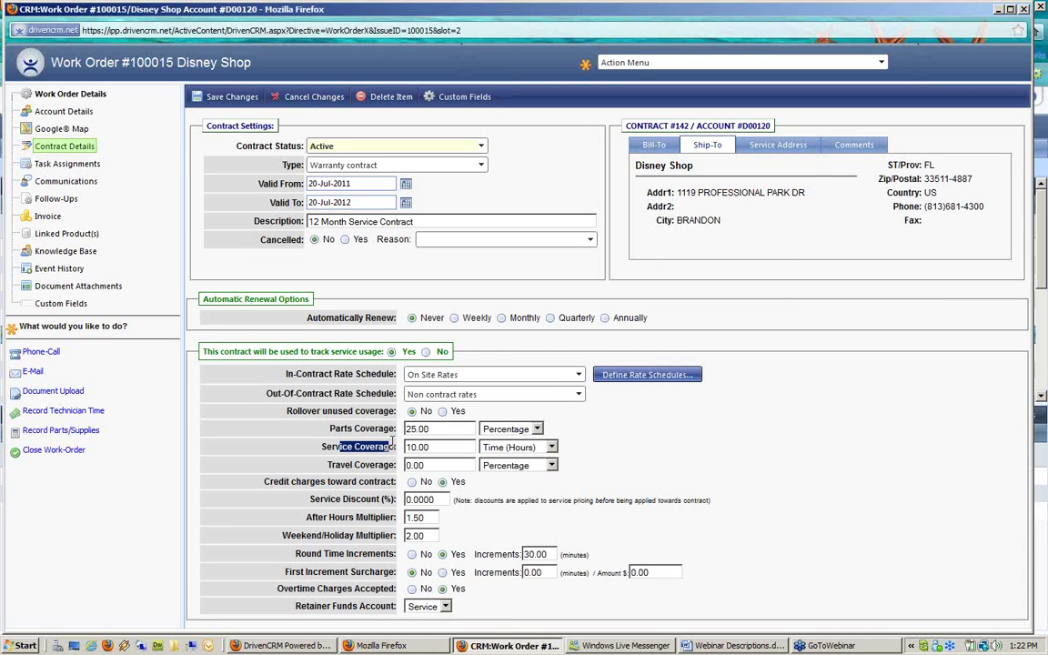
- Save the comment 'This contract covers phone support only. 25% discount applied to parts' on contract #142
{"action": "left_click", "coordinate": [864, 149]}
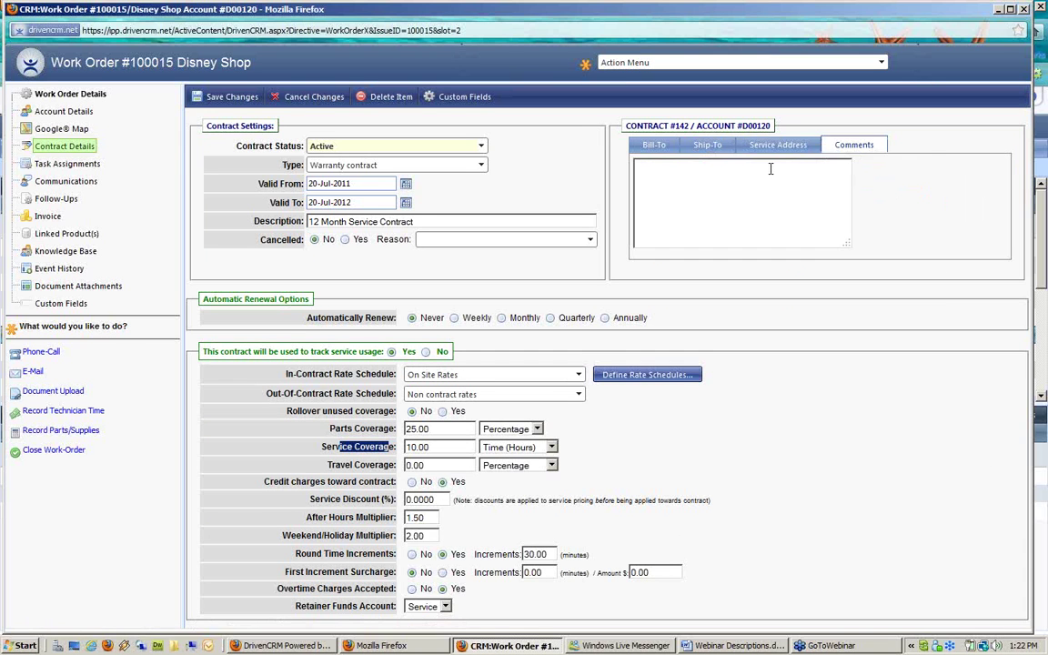
{"action": "left_click", "coordinate": [769, 166]}
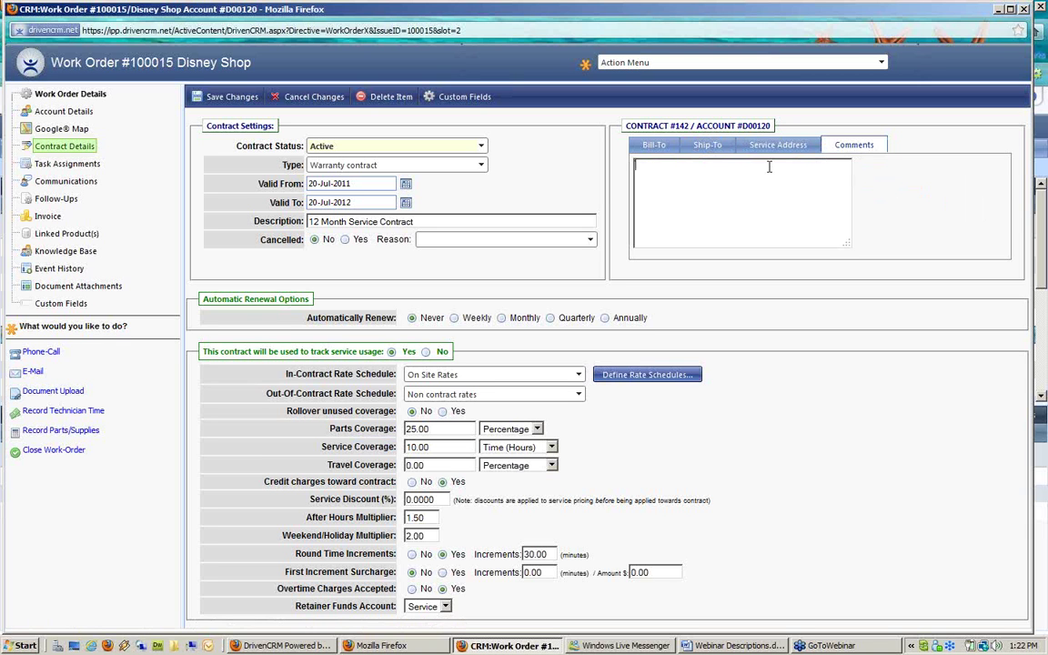
{"action": "type", "text": "This contract convers phone sup"}
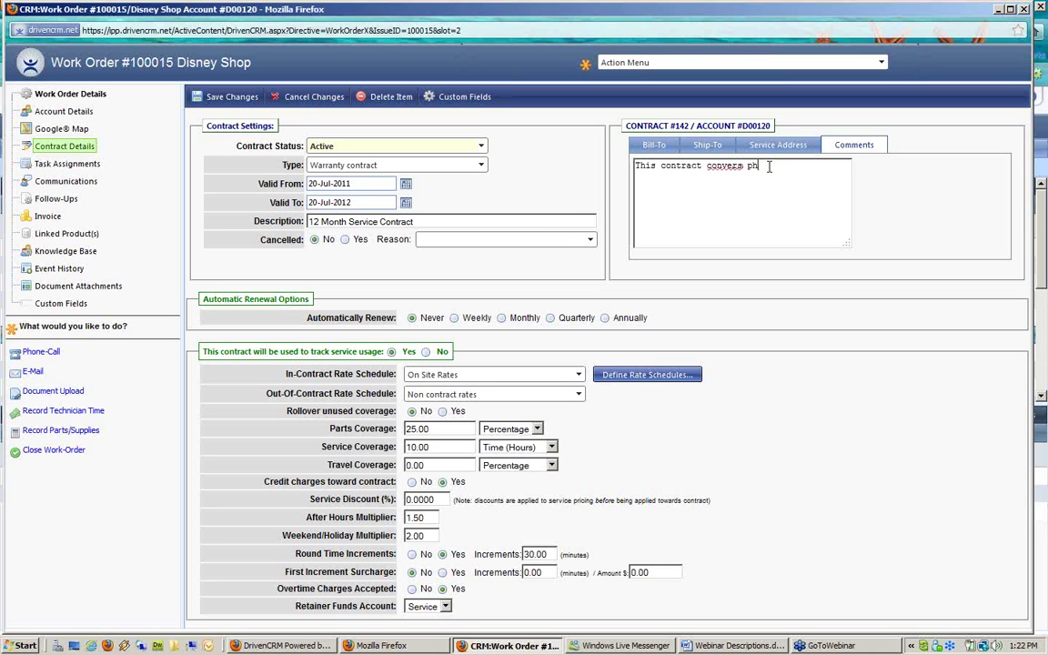
{"action": "type", "text": "ort only. 25% discount app"}
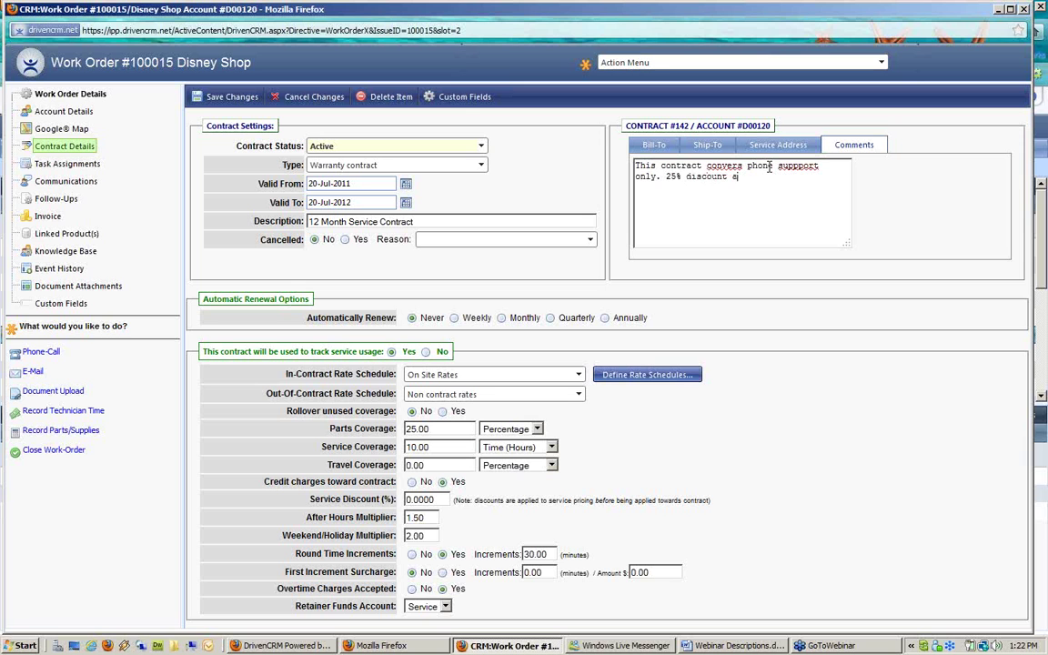
{"action": "key", "text": "BackSpace"}
{"action": "key", "text": "BackSpace"}
{"action": "key", "text": "BackSpace"}
{"action": "type", "text": "pplied to parts"}
{"action": "double_click", "coordinate": [724, 166]}
{"action": "type", "text": "covers"}
{"action": "left_click", "coordinate": [798, 166]}
{"action": "key", "text": "BackSpace"}
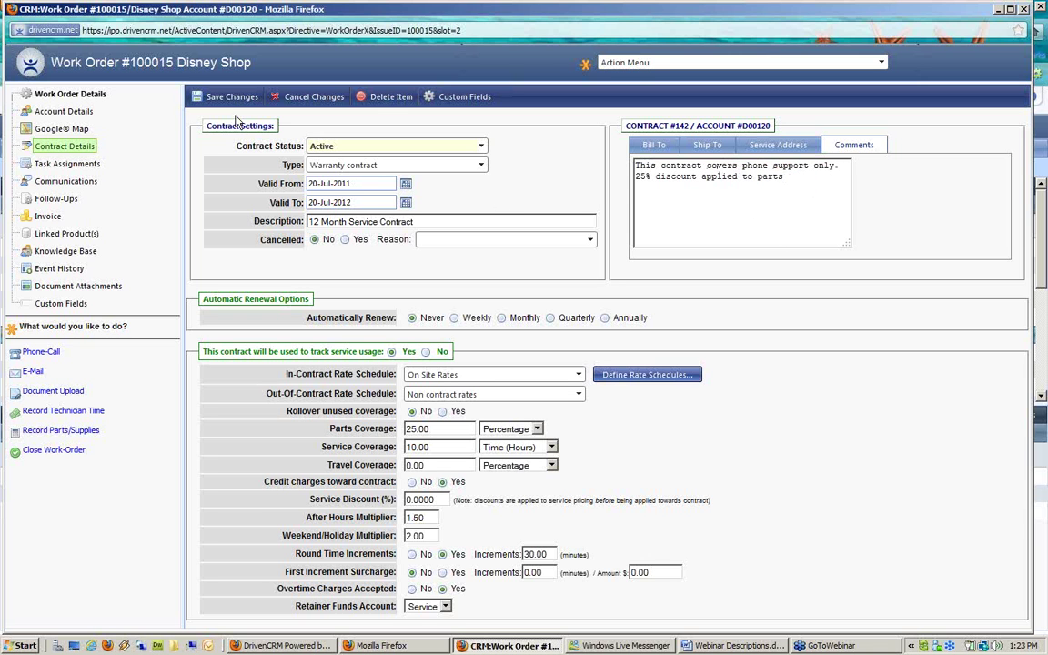
{"action": "left_click", "coordinate": [222, 98]}
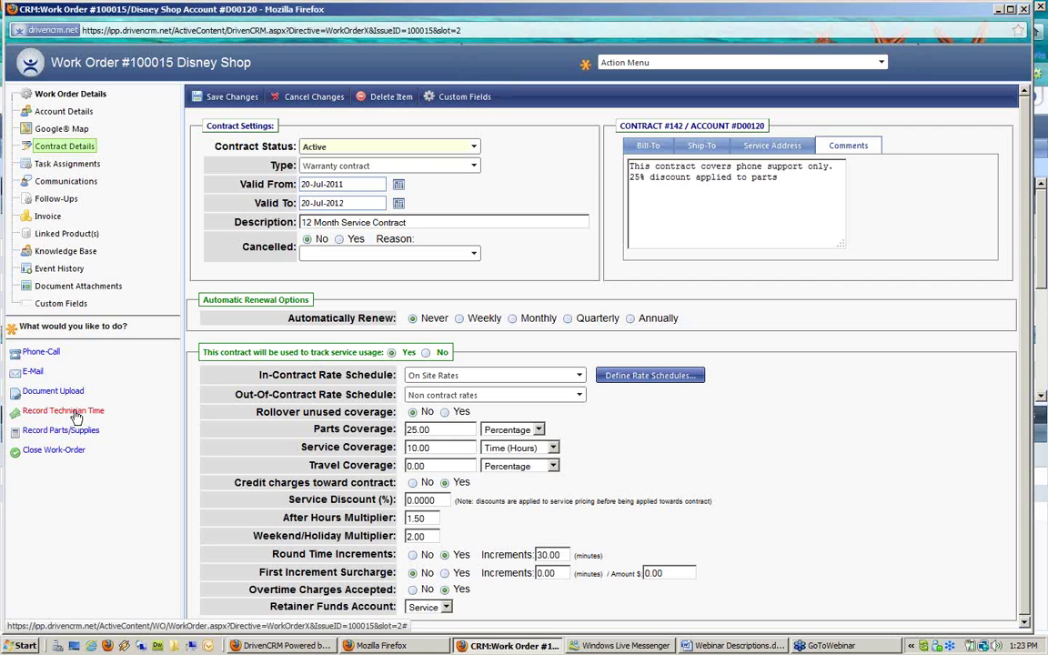
- Start a service entry from 12:30 PM to 3:00 PM for the same technician, totalling 2.5 hours
{"action": "left_click", "coordinate": [77, 417]}
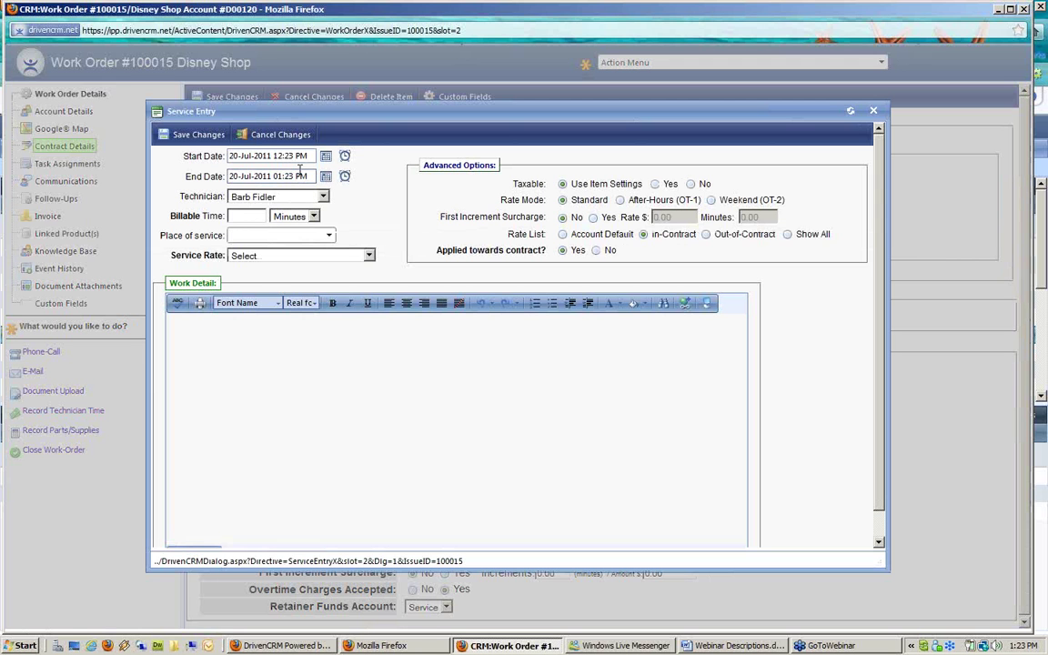
{"action": "left_click", "coordinate": [345, 156]}
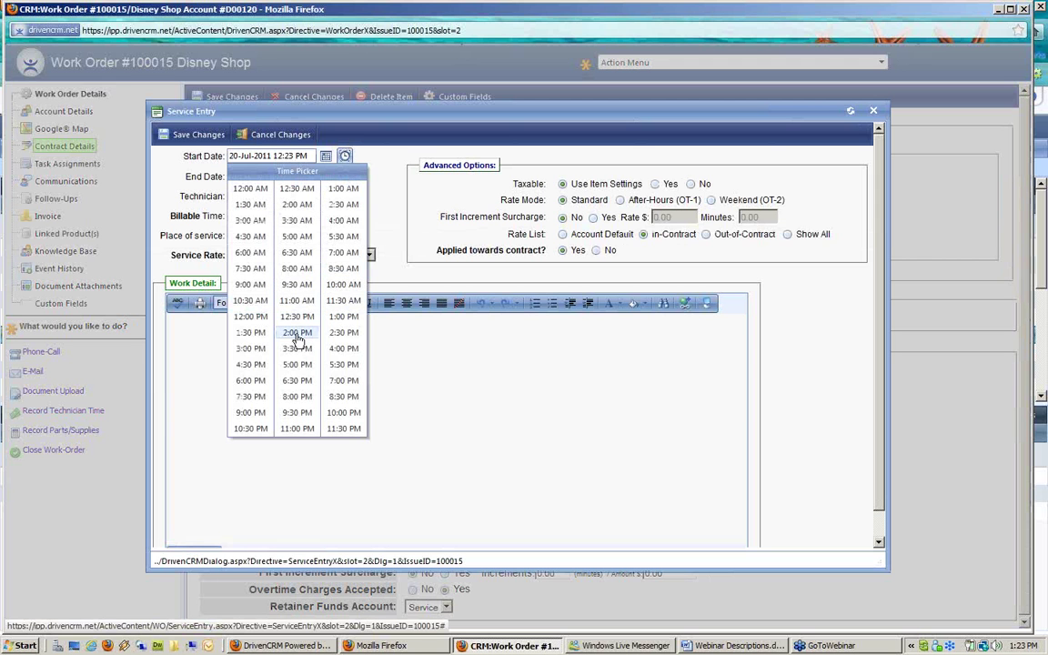
{"action": "left_click", "coordinate": [297, 315]}
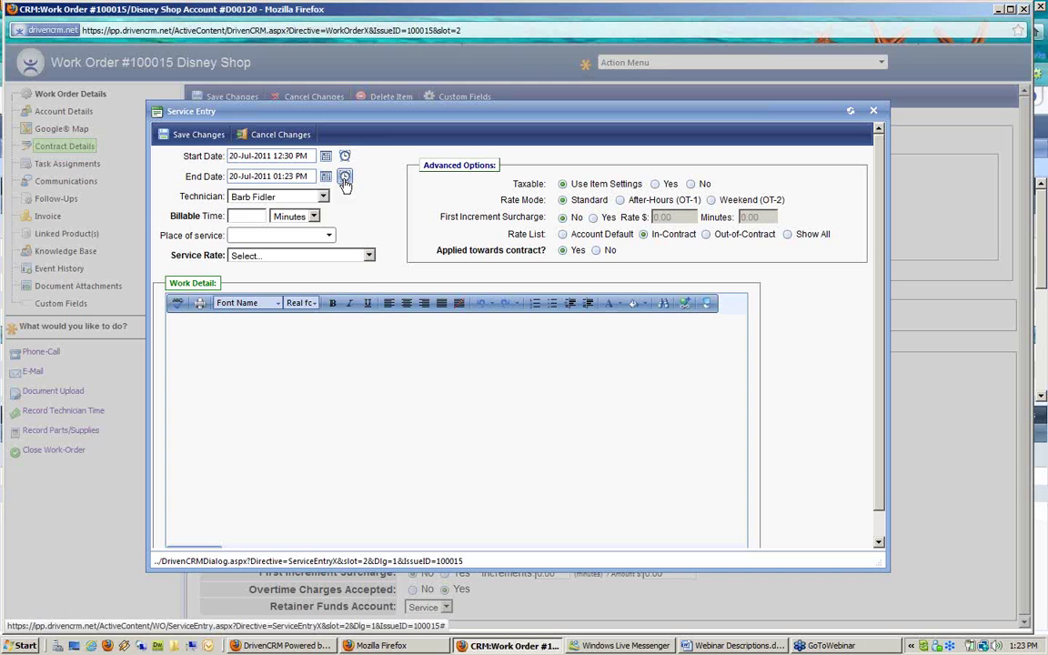
{"action": "left_click", "coordinate": [345, 179]}
{"action": "left_click", "coordinate": [261, 371]}
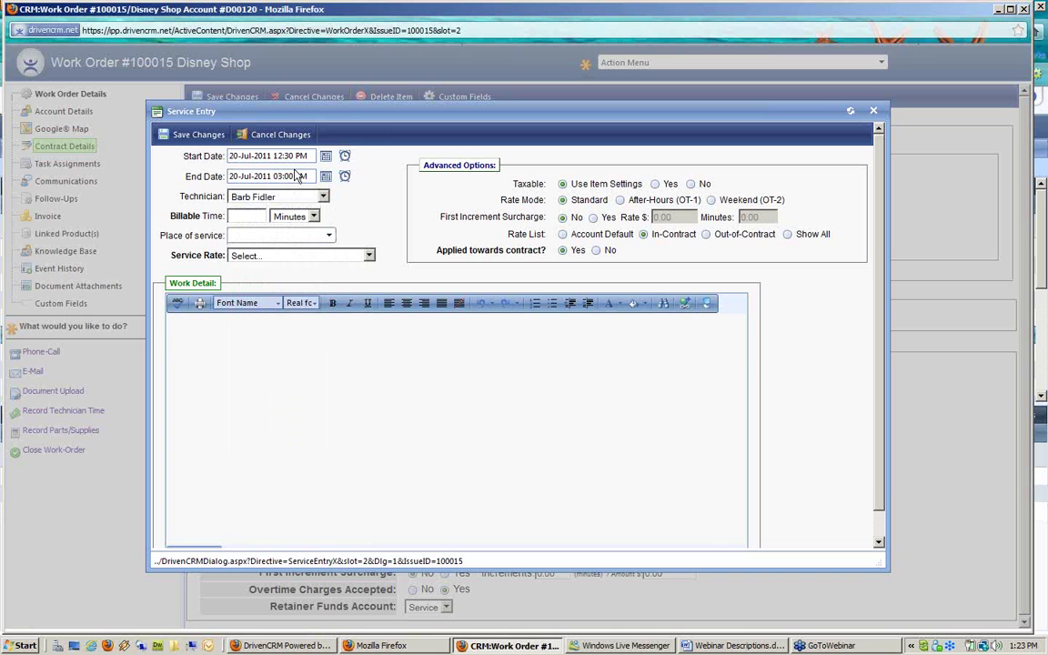
{"action": "left_click_drag", "start_coordinate": [189, 196], "coordinate": [280, 204]}
{"action": "left_click", "coordinate": [281, 198]}
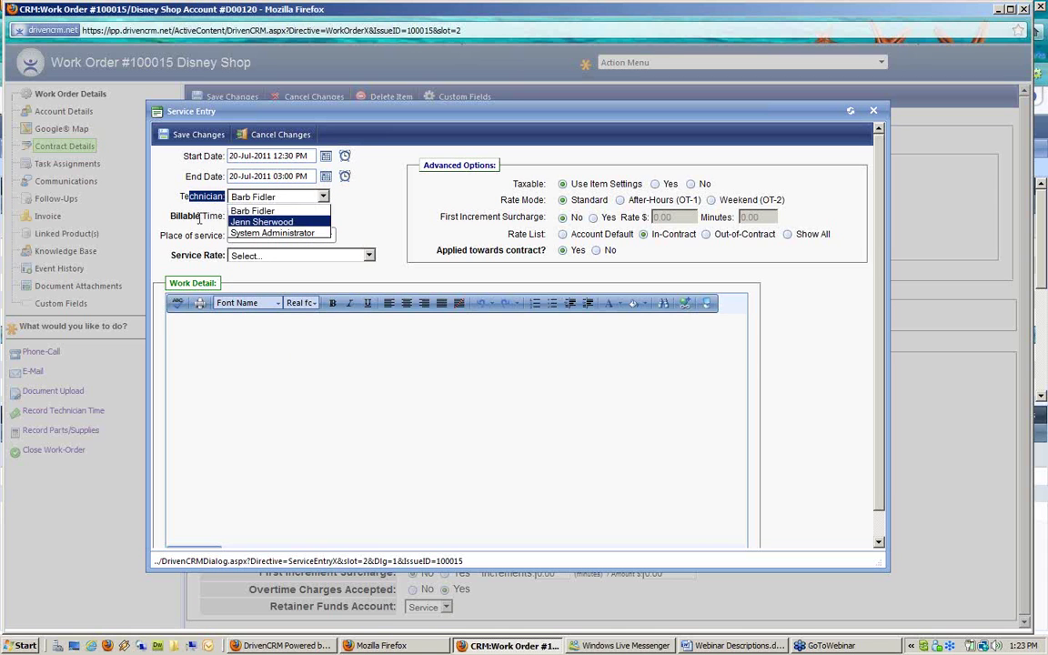
{"action": "left_click", "coordinate": [254, 211]}
{"action": "left_click", "coordinate": [242, 217]}
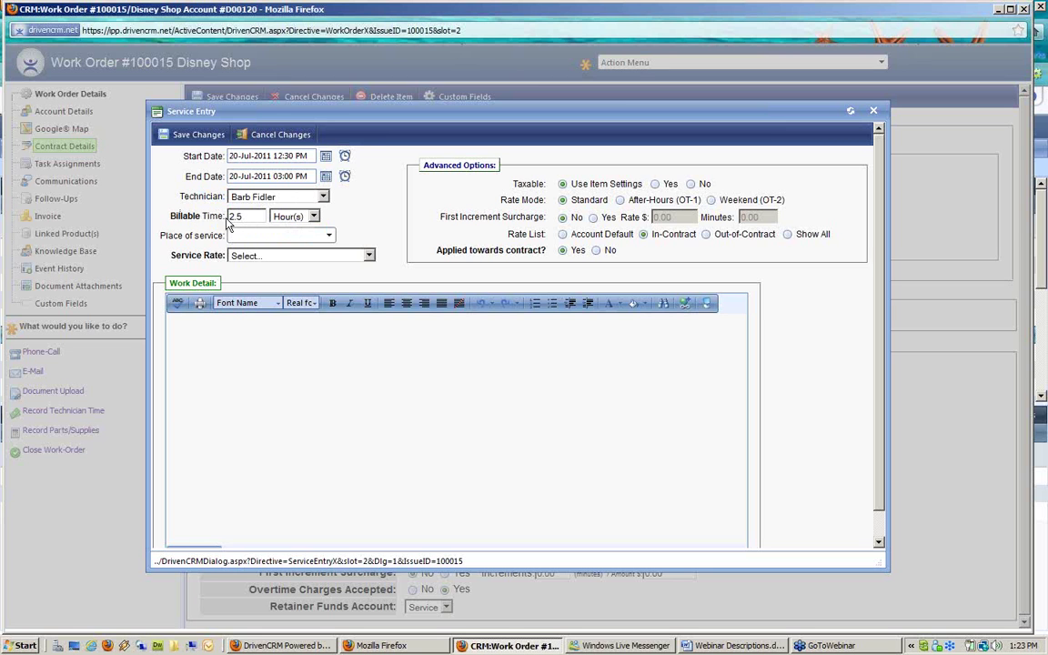
{"action": "left_click", "coordinate": [232, 216]}
- Choose the Services performed rate ($125.00/Hr) and enter the work detail 'went onsite to fix screen'
{"action": "left_click_drag", "start_coordinate": [182, 256], "coordinate": [275, 257]}
{"action": "left_click", "coordinate": [276, 255]}
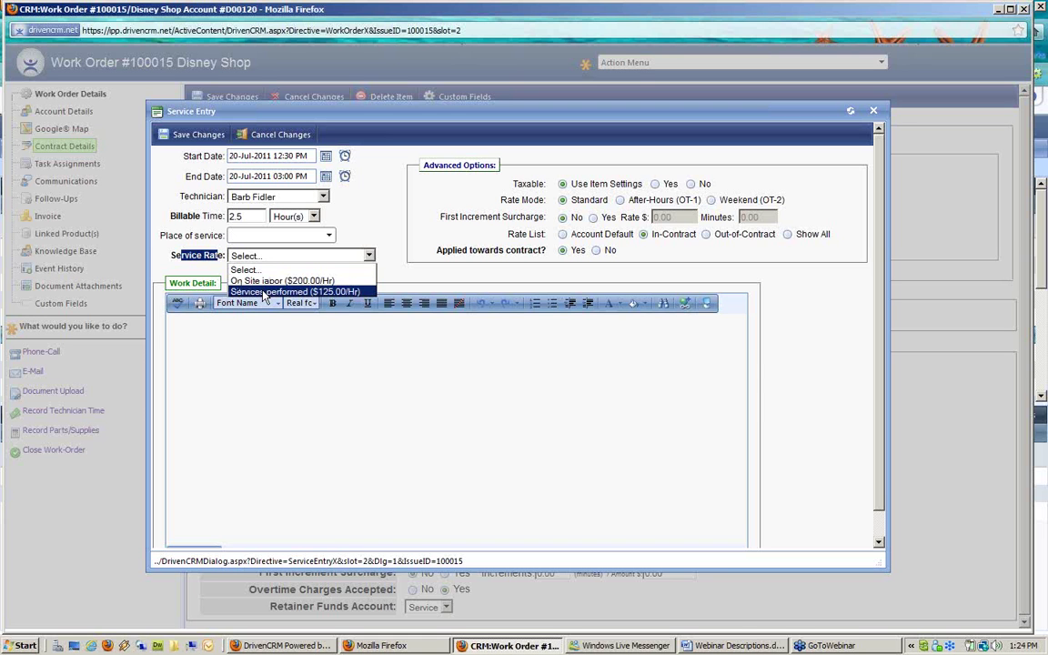
{"action": "left_click", "coordinate": [264, 291]}
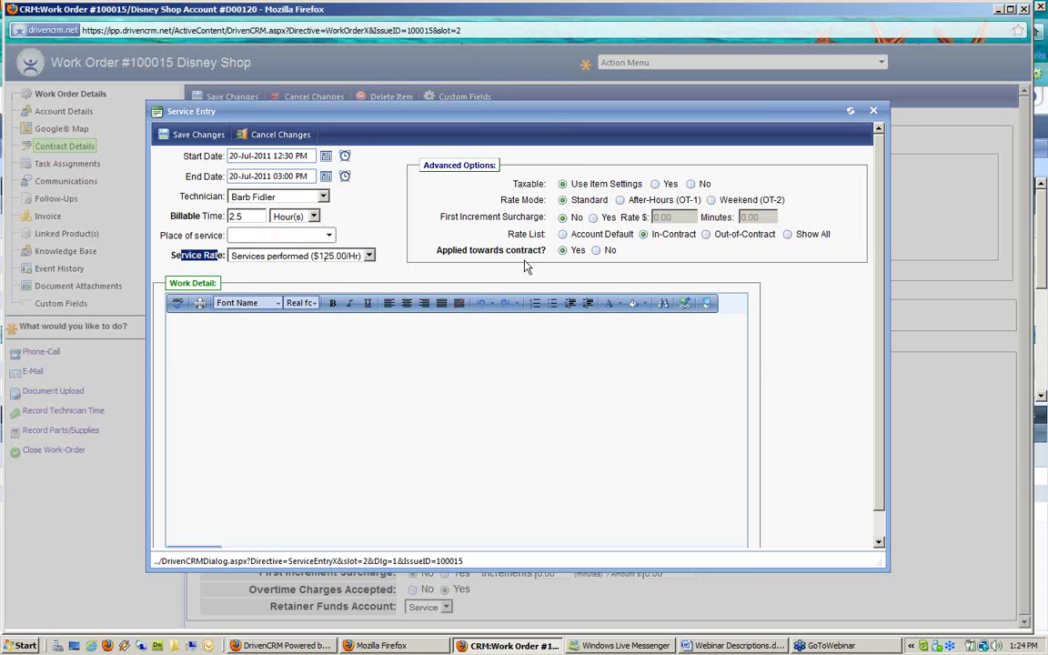
{"action": "left_click_drag", "start_coordinate": [399, 248], "coordinate": [567, 255]}
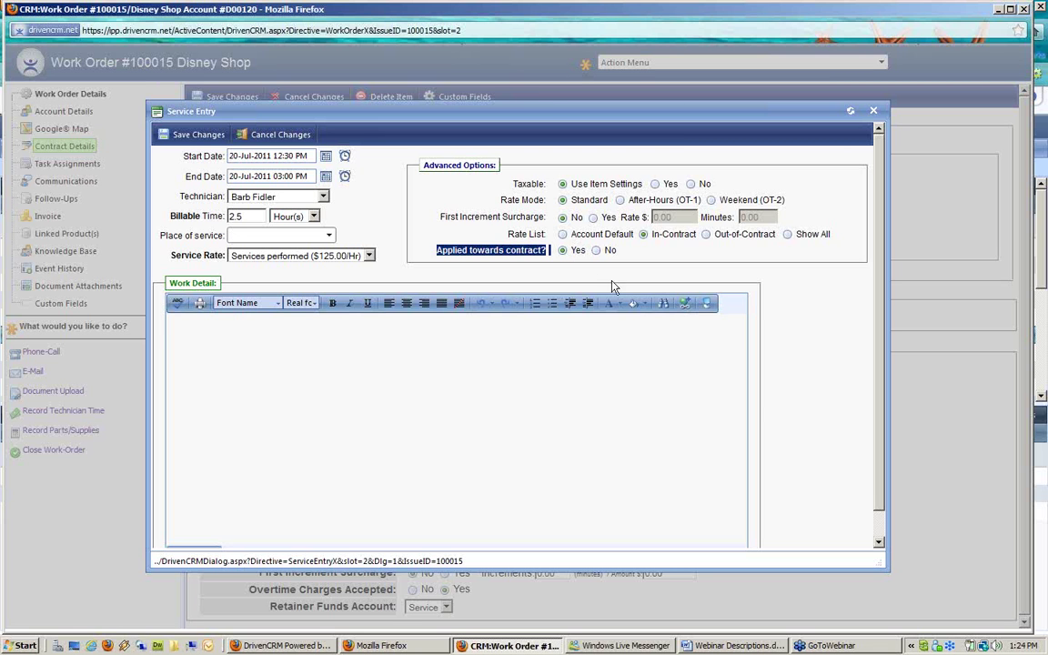
{"action": "left_click", "coordinate": [293, 337]}
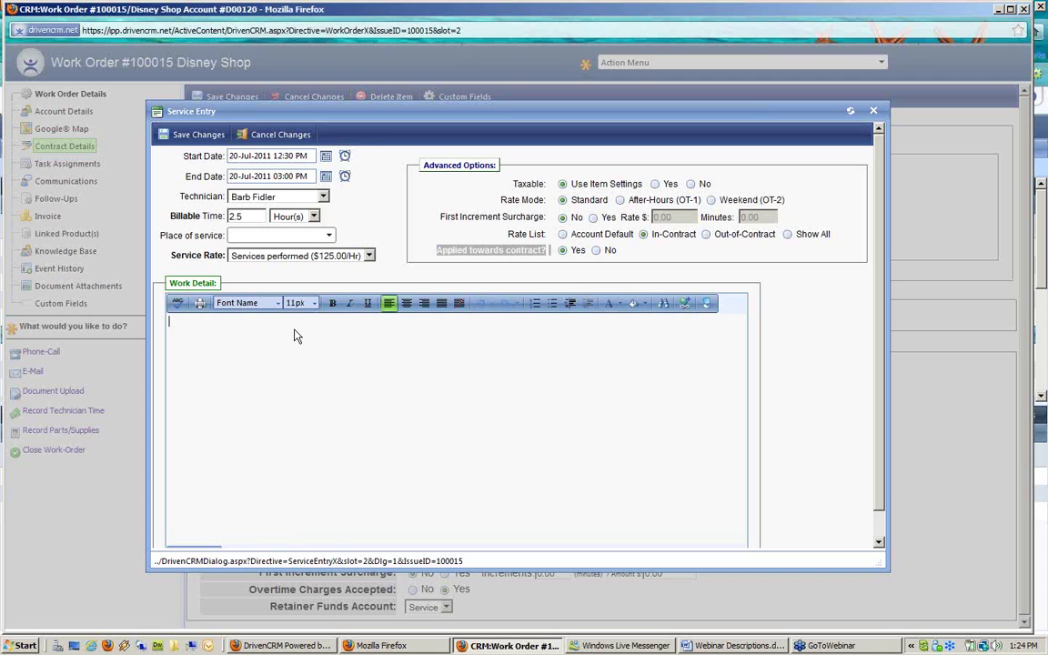
{"action": "type", "text": "went onstite to fix screen"}
- Save the entry, confirm the invoice's 312.50 service line leaves $0.00 due, and view contract #142's hours
{"action": "left_click", "coordinate": [197, 135]}
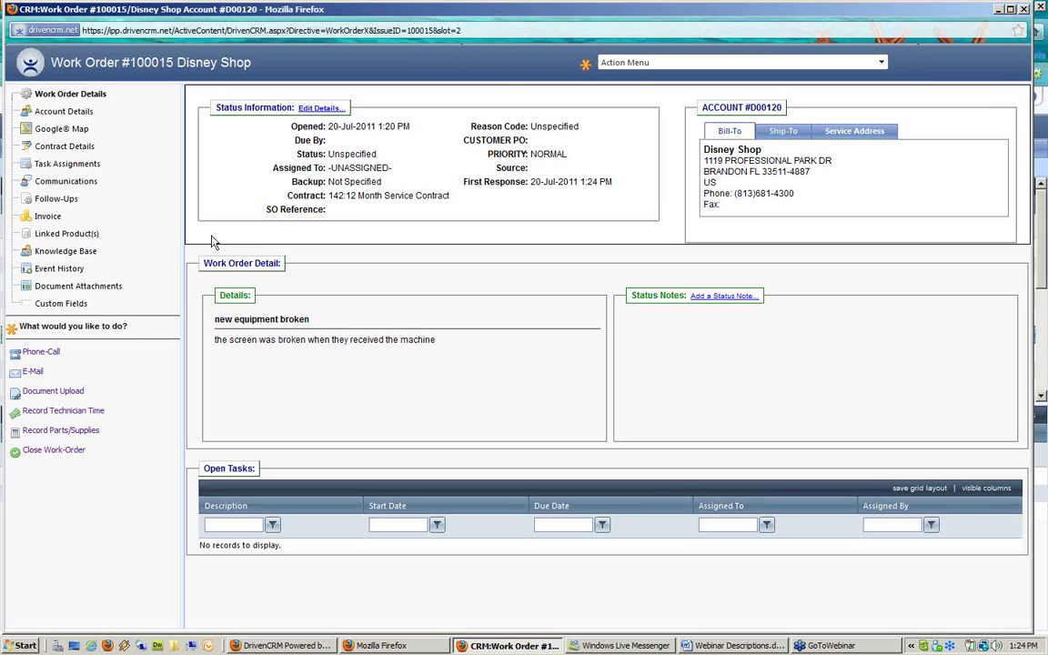
{"action": "left_click", "coordinate": [50, 216]}
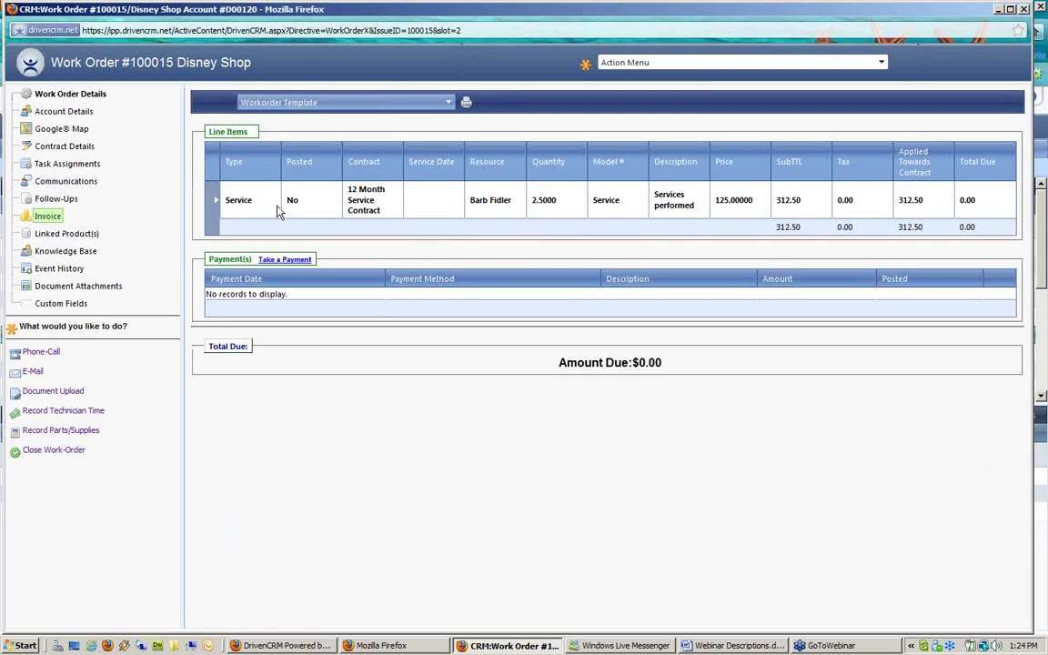
{"action": "left_click", "coordinate": [359, 210]}
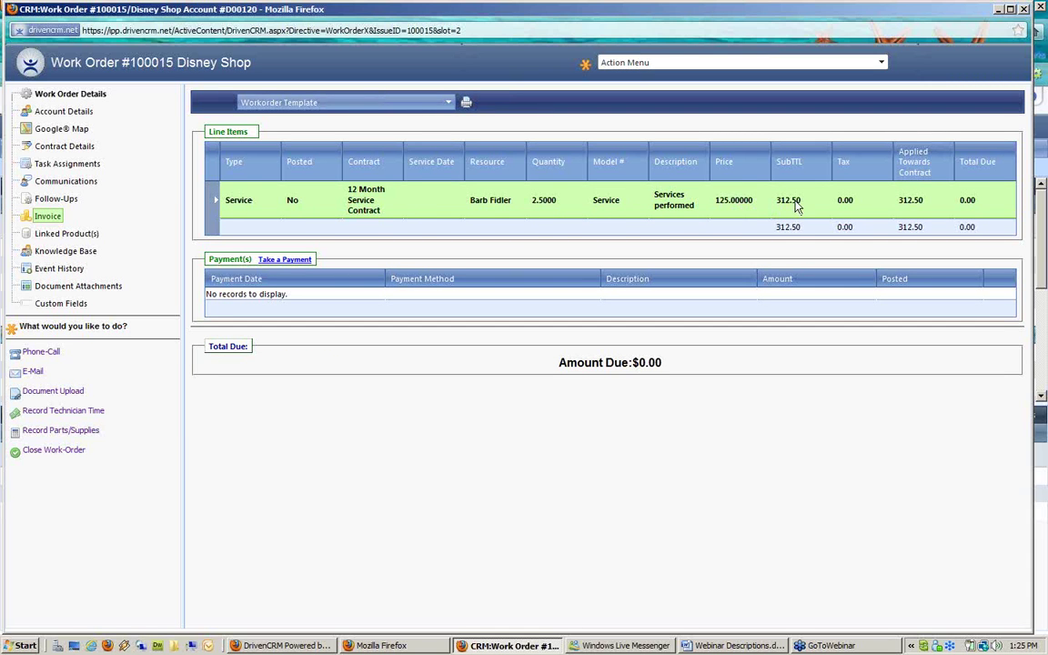
{"action": "left_click_drag", "start_coordinate": [818, 145], "coordinate": [914, 166]}
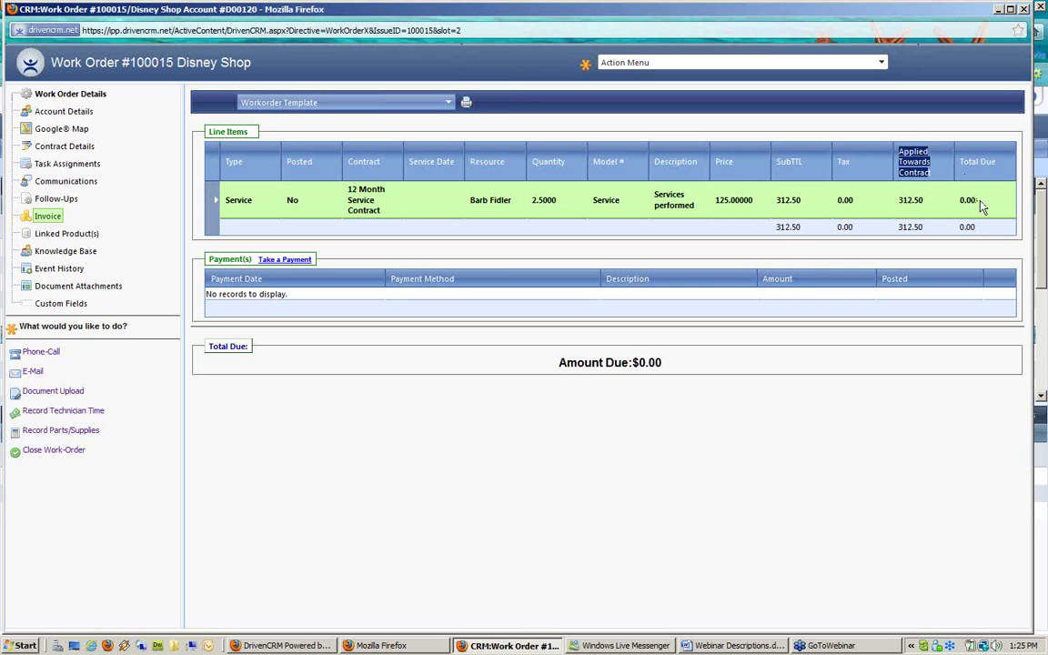
{"action": "left_click", "coordinate": [76, 150]}
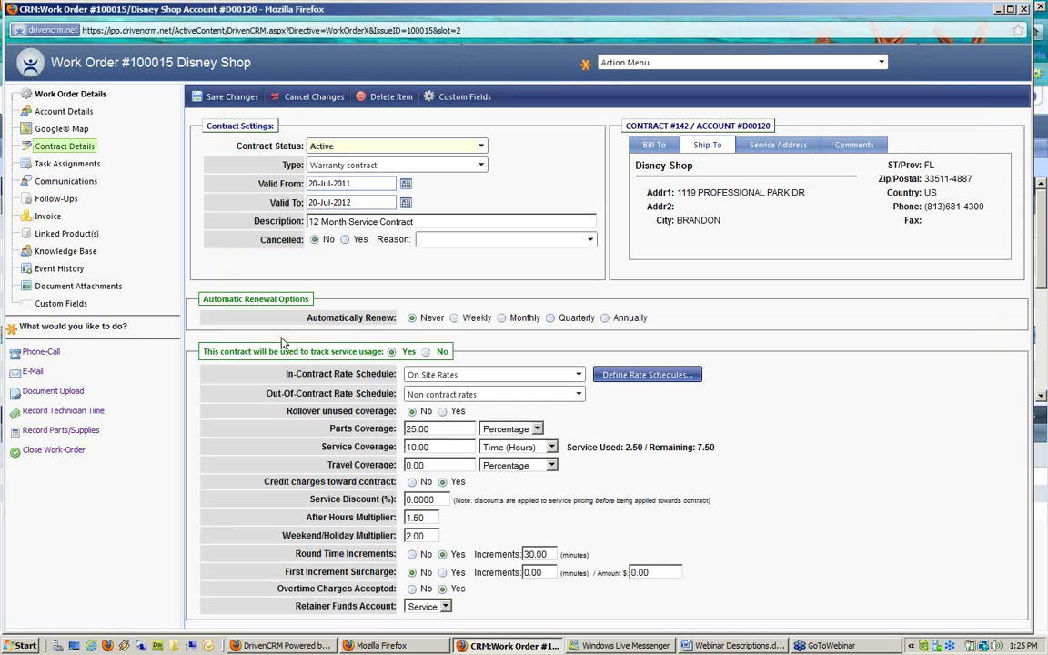
{"action": "left_click_drag", "start_coordinate": [567, 447], "coordinate": [649, 444]}
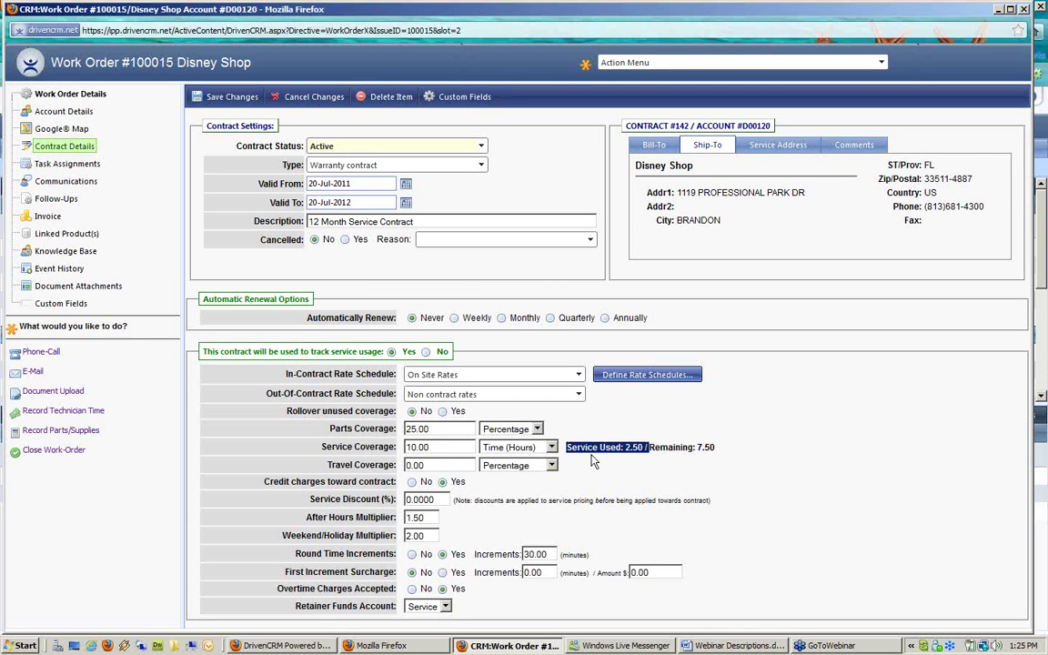
{"action": "left_click_drag", "start_coordinate": [661, 447], "coordinate": [744, 454]}
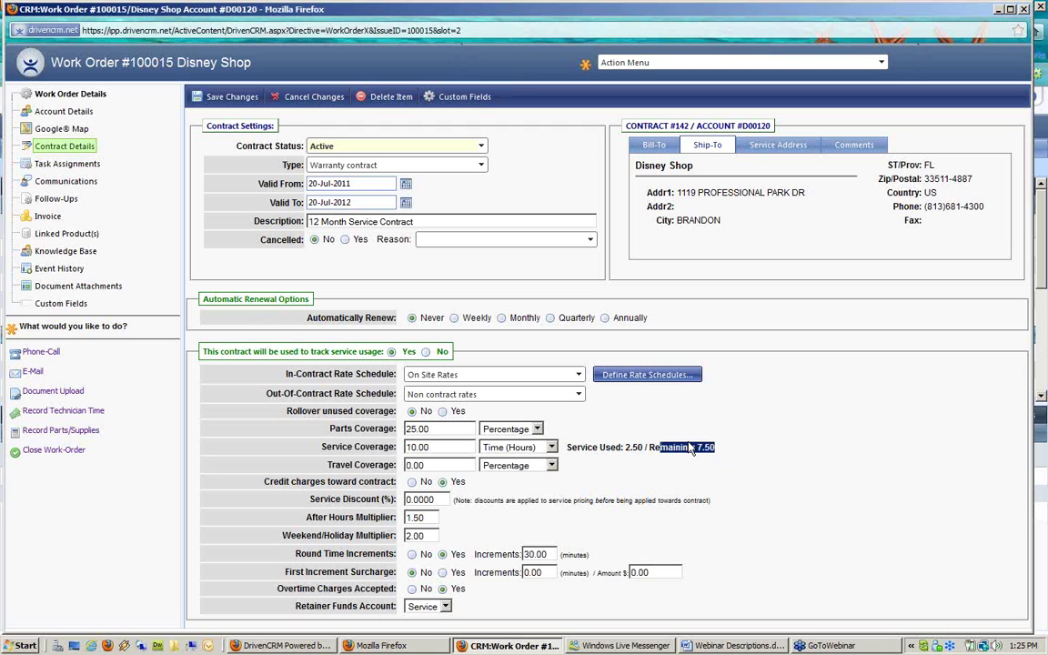
- Start another service entry running from 3:00 PM to 4:30 PM
{"action": "left_click", "coordinate": [88, 413]}
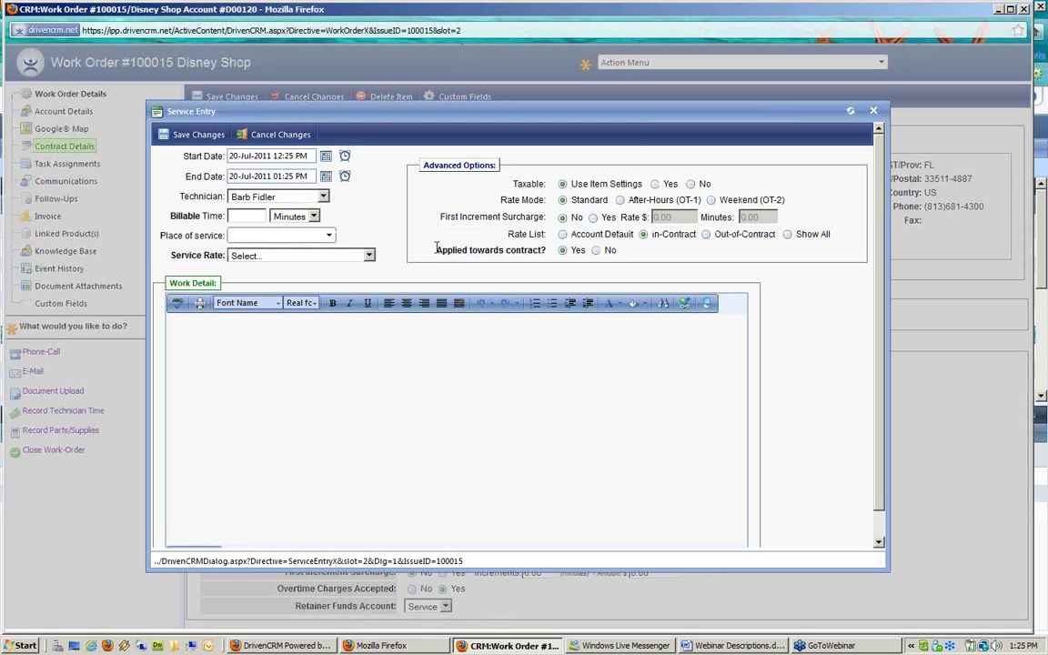
{"action": "left_click_drag", "start_coordinate": [439, 246], "coordinate": [549, 249]}
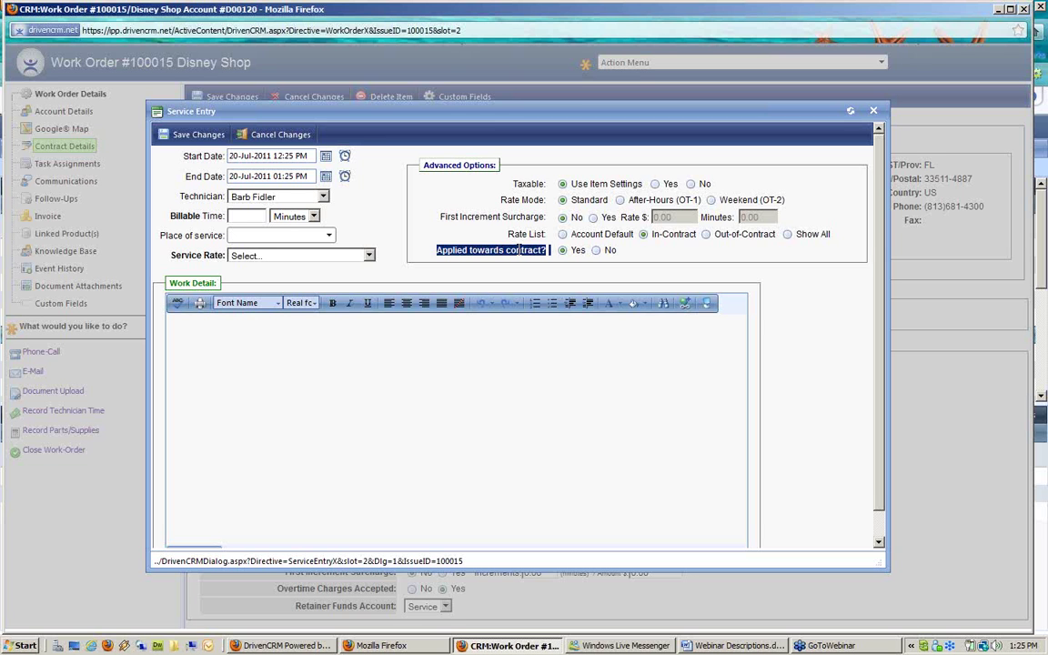
{"action": "left_click", "coordinate": [344, 158]}
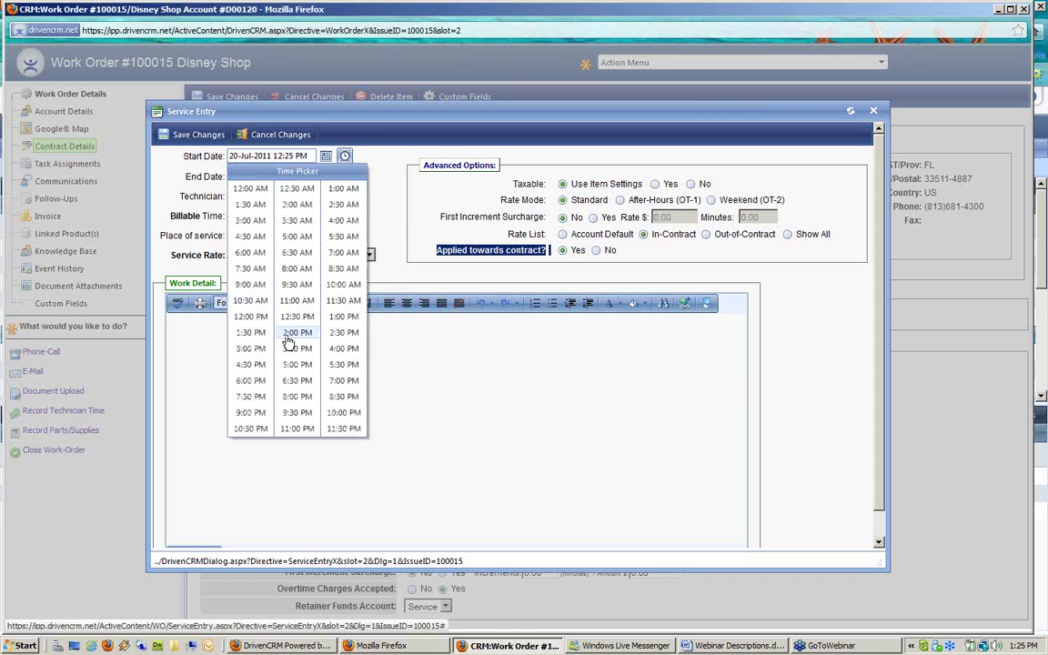
{"action": "left_click", "coordinate": [250, 348]}
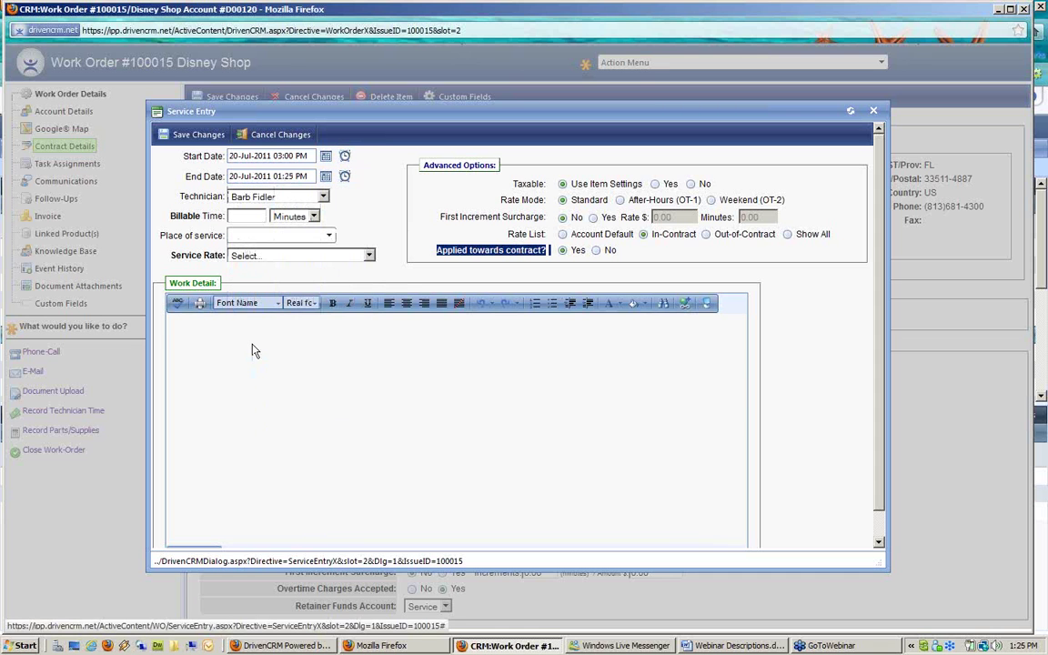
{"action": "left_click", "coordinate": [345, 178]}
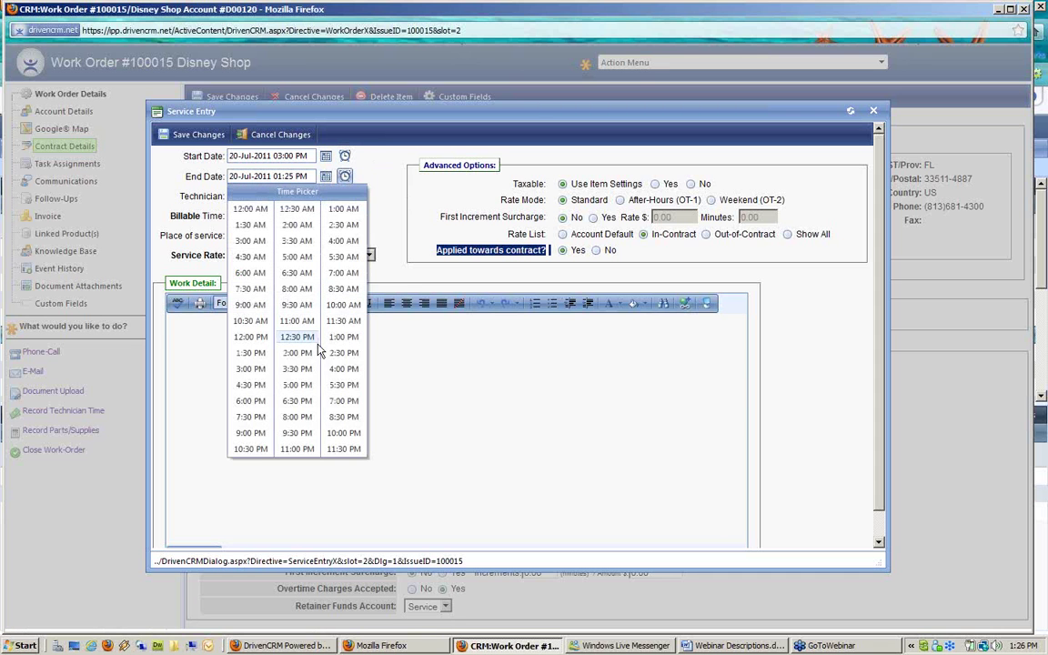
{"action": "left_click", "coordinate": [250, 389]}
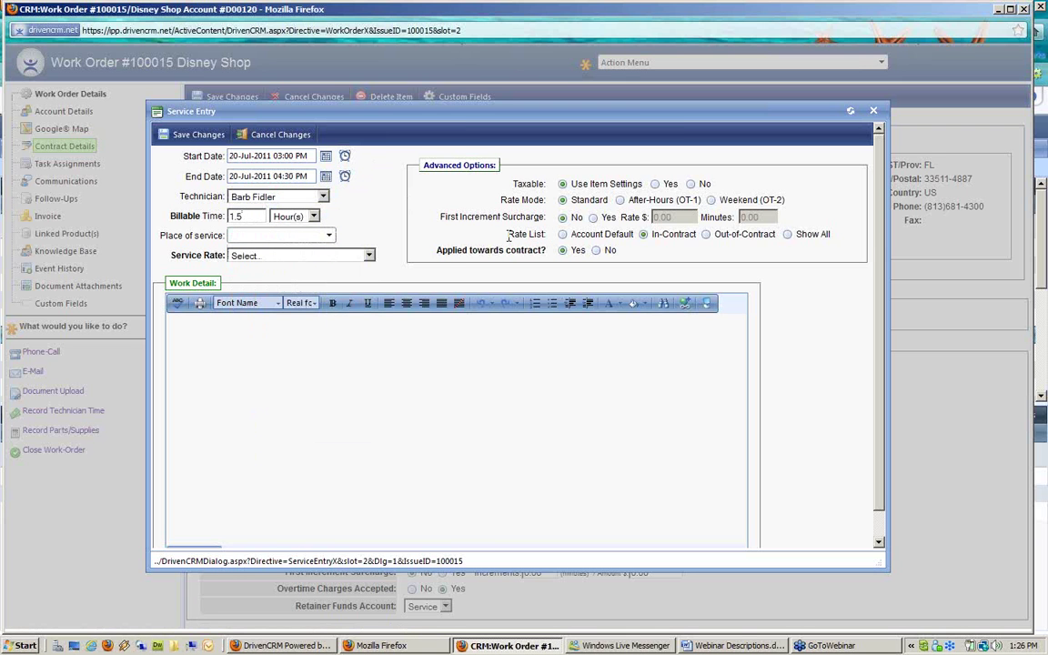
- Bill the time Out-of-Contract and set it not to apply towards the contract
{"action": "left_click_drag", "start_coordinate": [498, 233], "coordinate": [549, 238]}
{"action": "left_click_drag", "start_coordinate": [714, 235], "coordinate": [777, 237]}
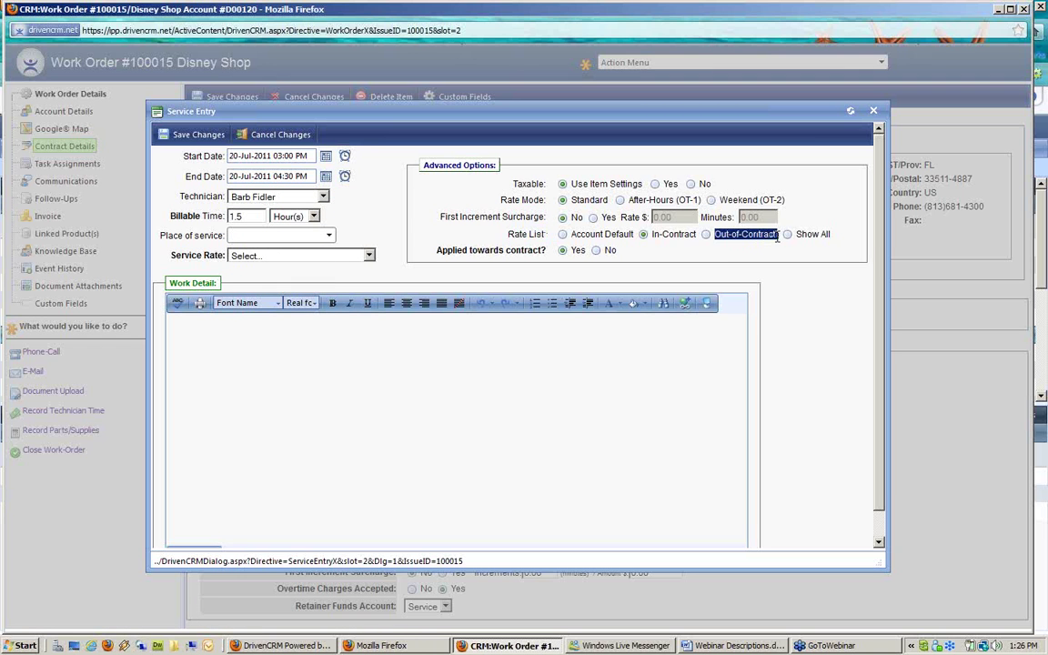
{"action": "left_click", "coordinate": [706, 235]}
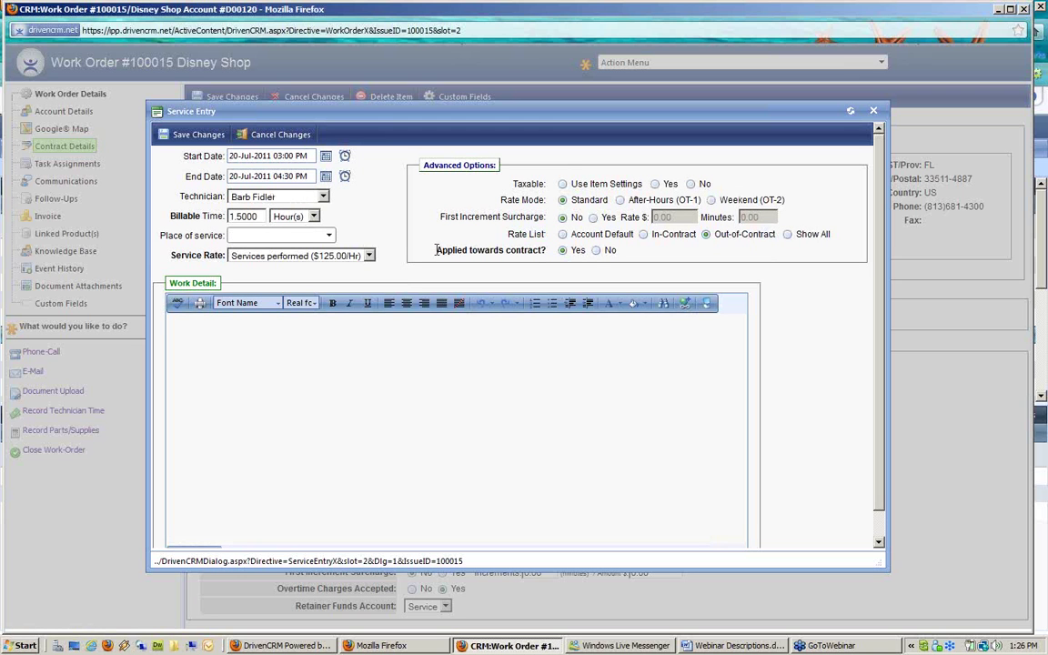
{"action": "left_click", "coordinate": [595, 251]}
{"action": "left_click", "coordinate": [255, 258]}
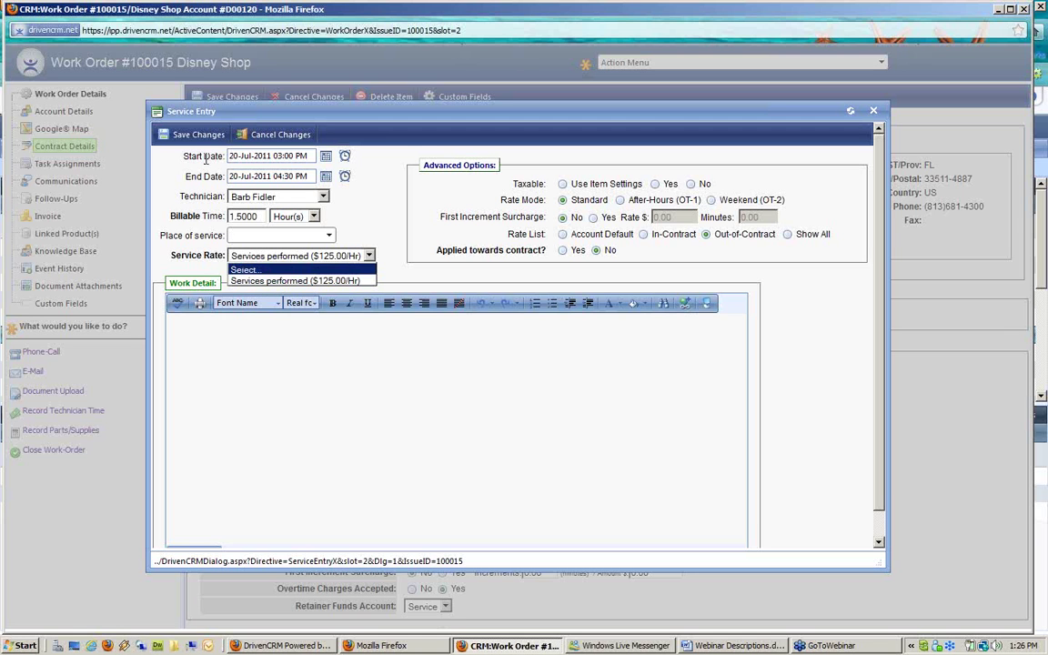
- Enter the work detail 'also clean another machine in the office' and save the entry
{"action": "left_click", "coordinate": [274, 336]}
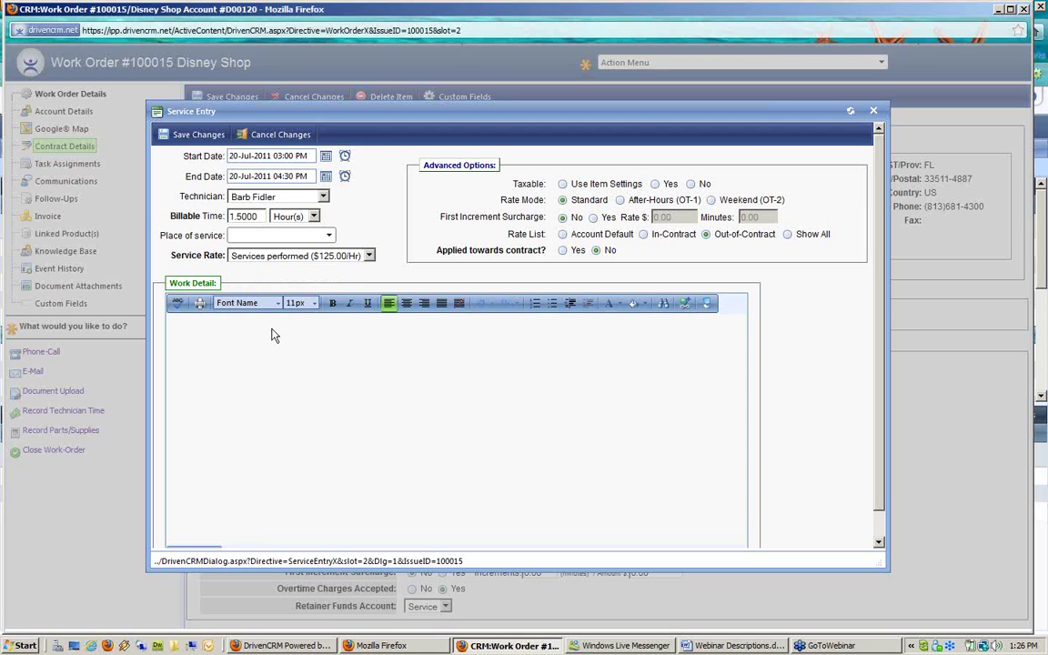
{"action": "type", "text": "also clean another maching"}
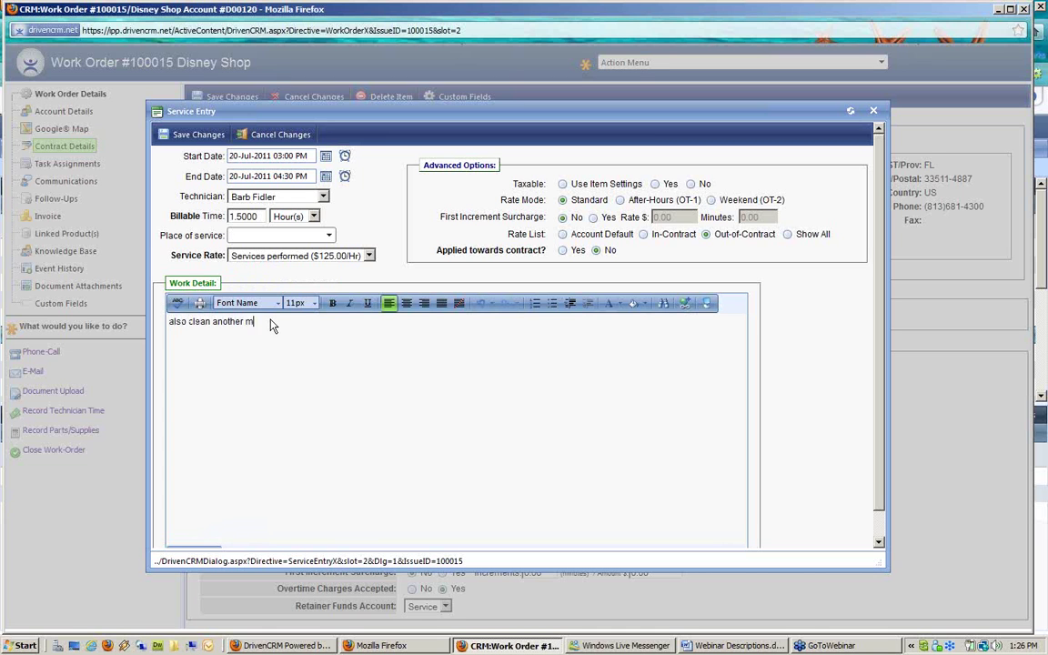
{"action": "key", "text": "BackSpace"}
{"action": "key", "text": "BackSpace"}
{"action": "type", "text": "e in th eo"}
{"action": "key", "text": "BackSpace"}
{"action": "key", "text": "BackSpace"}
{"action": "key", "text": "BackSpace"}
{"action": "type", "text": "e office"}
{"action": "left_click", "coordinate": [195, 136]}
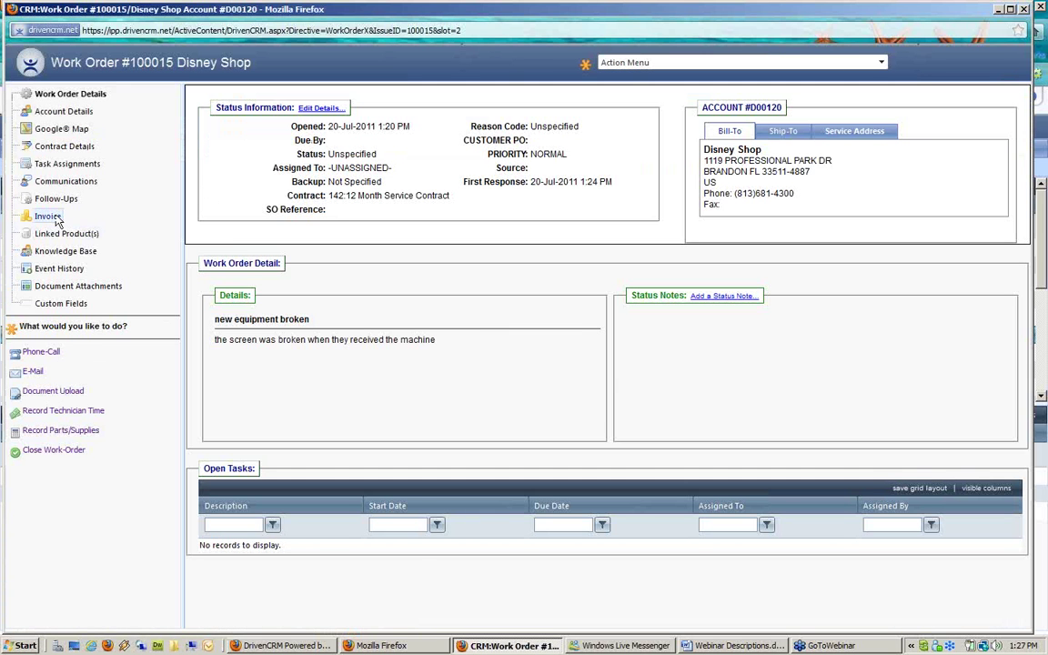
- Check the invoice's first line: N/A contract, 187.50 total due, making $187.50 owed
{"action": "left_click", "coordinate": [53, 218]}
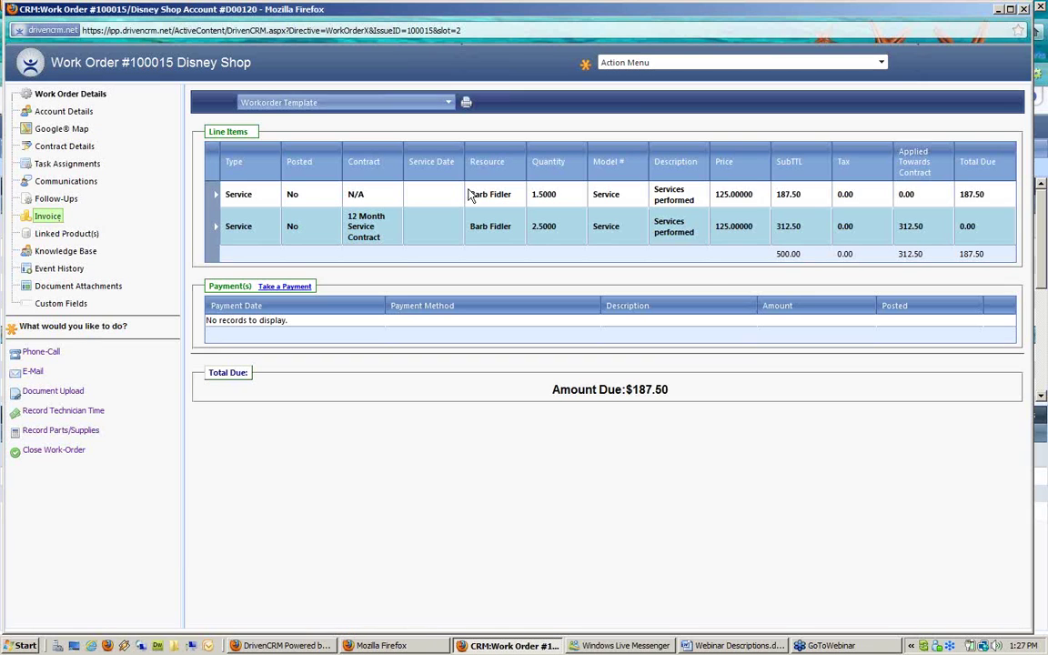
{"action": "left_click_drag", "start_coordinate": [364, 195], "coordinate": [347, 201]}
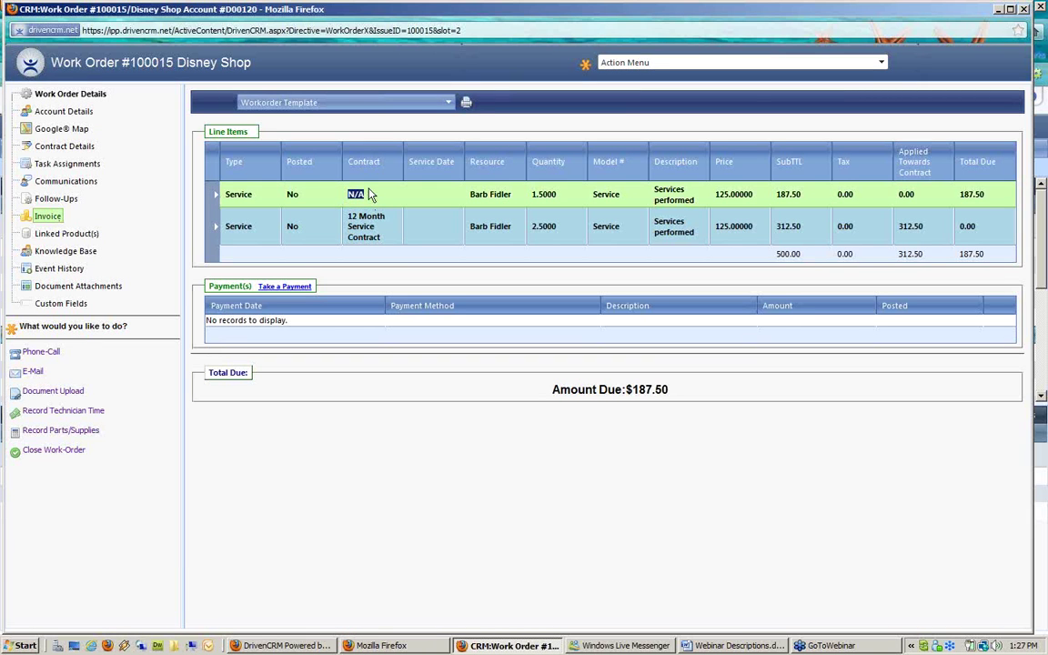
{"action": "left_click", "coordinate": [550, 194]}
{"action": "double_click", "coordinate": [974, 194]}
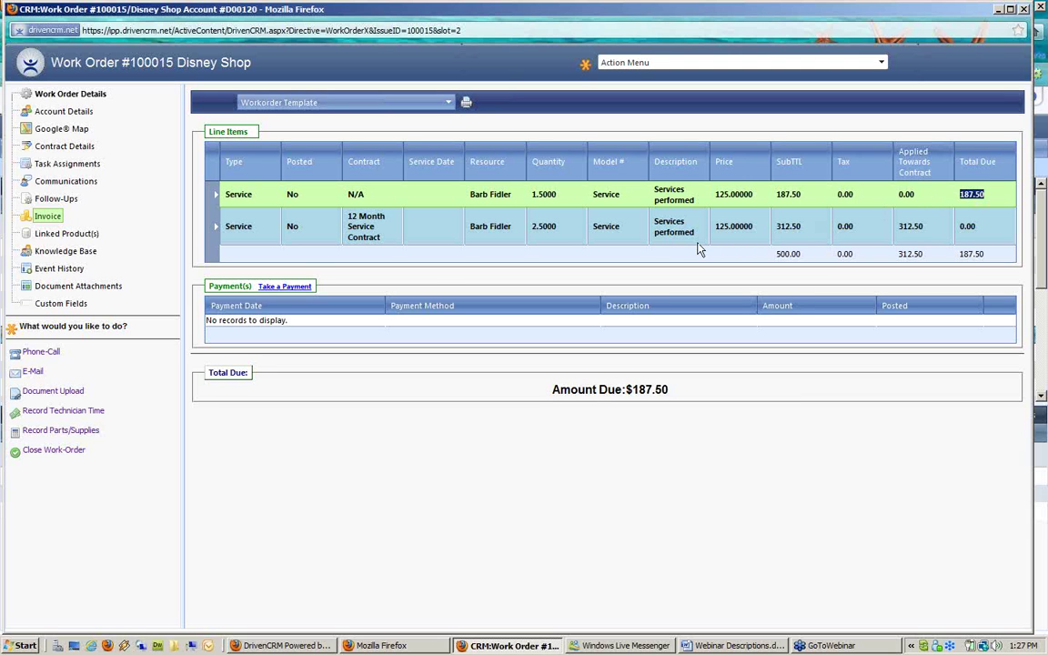
- Show the contract details: 2.50 service hours used, 7.50 remaining, and 25.00 percent parts coverage
{"action": "left_click", "coordinate": [75, 145]}
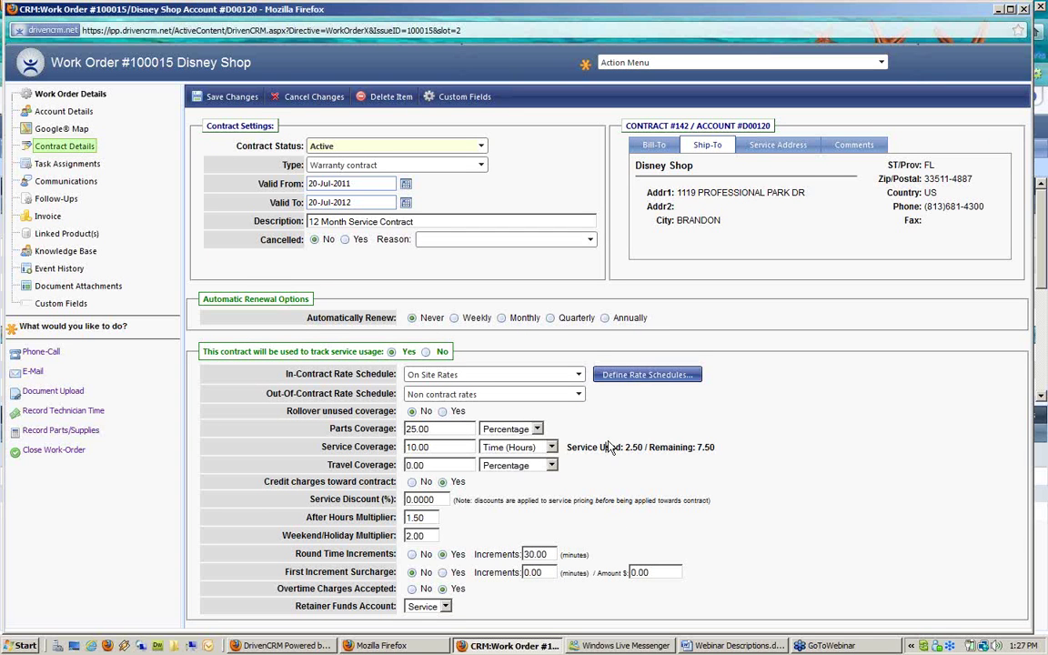
{"action": "left_click_drag", "start_coordinate": [580, 446], "coordinate": [733, 453]}
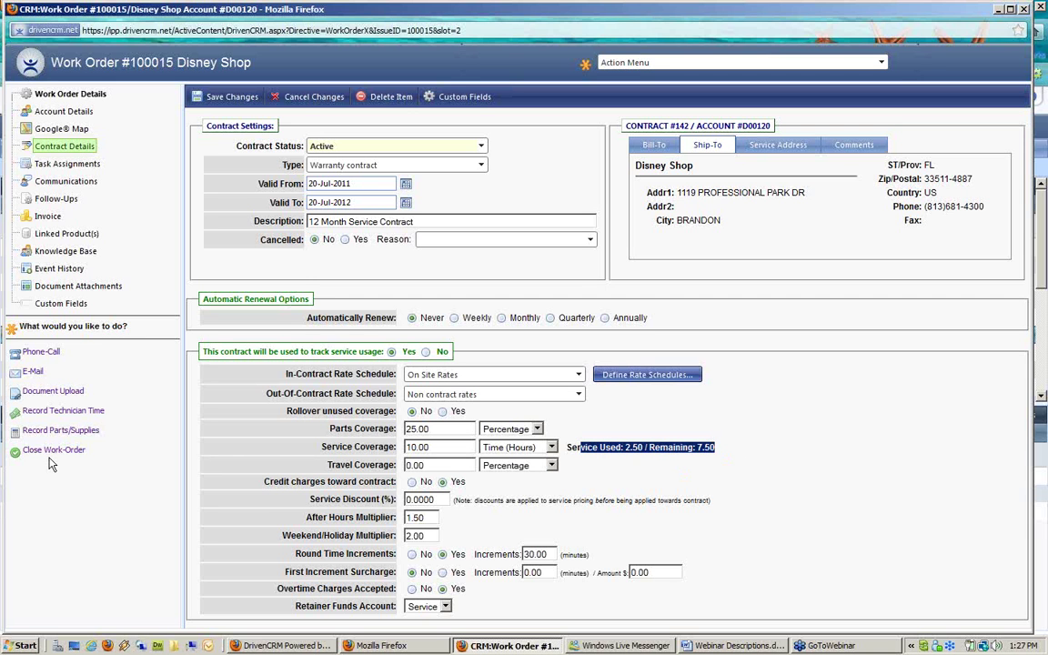
{"action": "left_click_drag", "start_coordinate": [329, 428], "coordinate": [456, 430]}
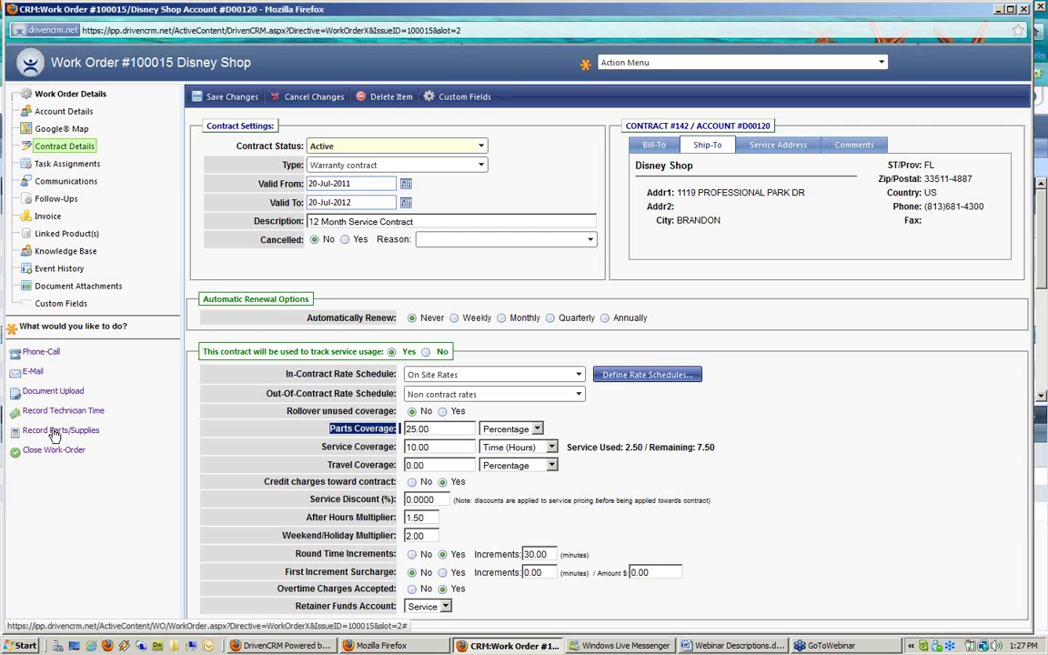
- Record one mouse at 10.00 from 01-California Warehouse as a part applied towards the contract
{"action": "left_click", "coordinate": [53, 433]}
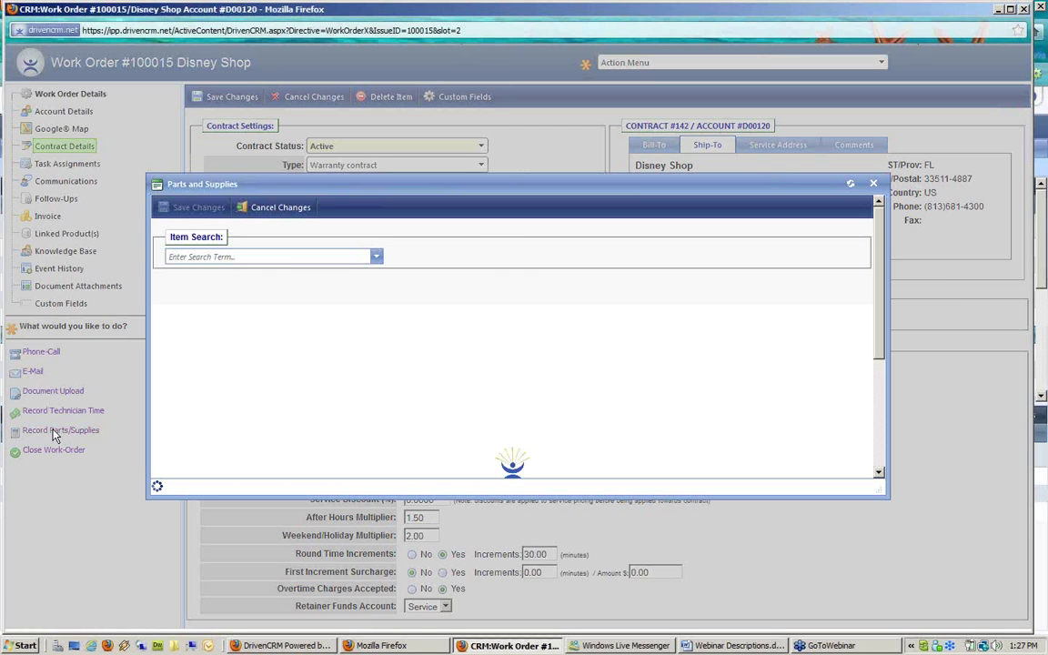
{"action": "left_click", "coordinate": [285, 255]}
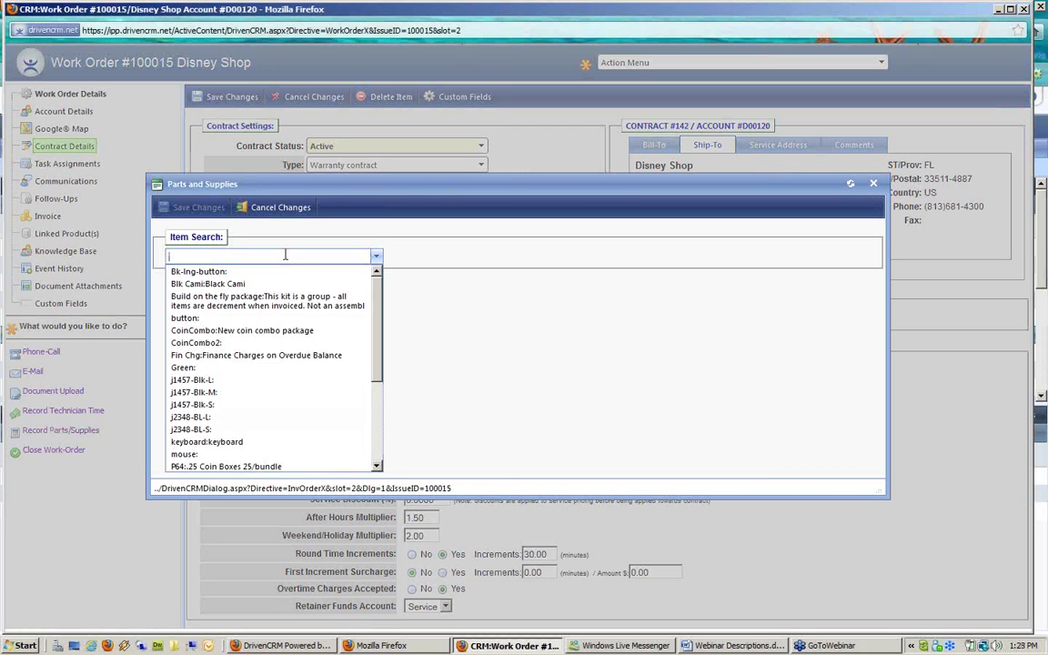
{"action": "type", "text": "mouse:"}
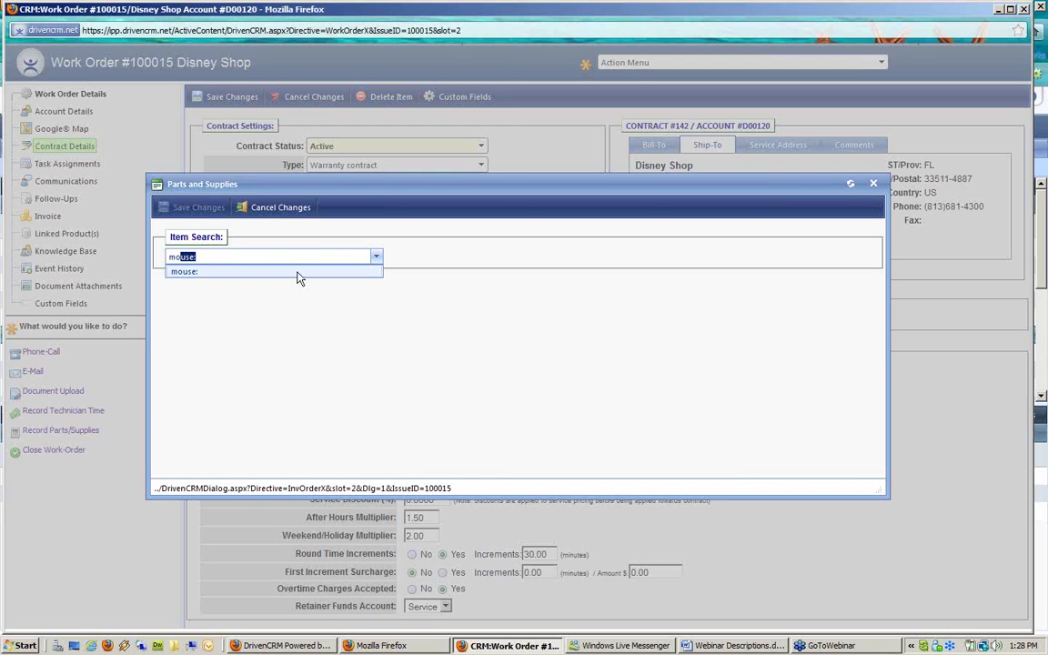
{"action": "left_click", "coordinate": [295, 272]}
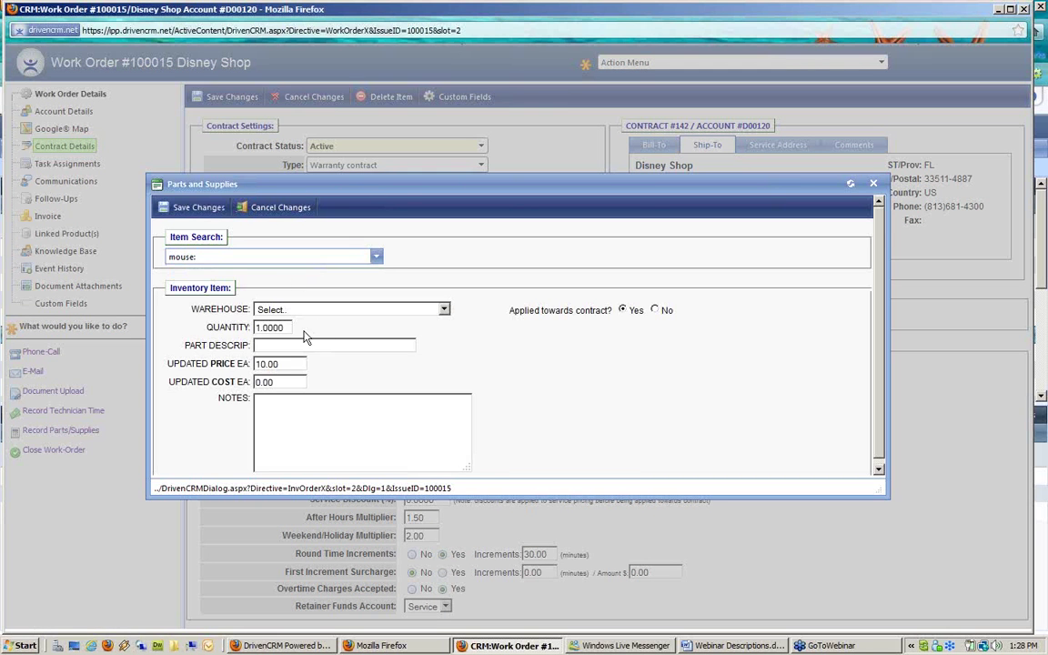
{"action": "left_click_drag", "start_coordinate": [278, 364], "coordinate": [234, 363]}
{"action": "left_click", "coordinate": [186, 212]}
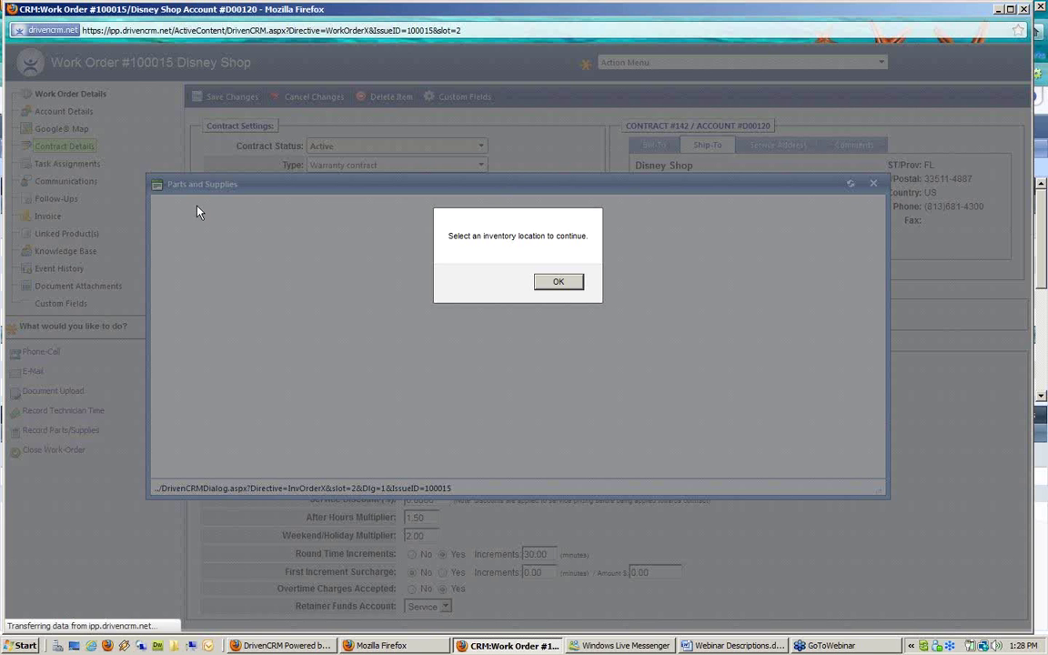
{"action": "left_click", "coordinate": [555, 286]}
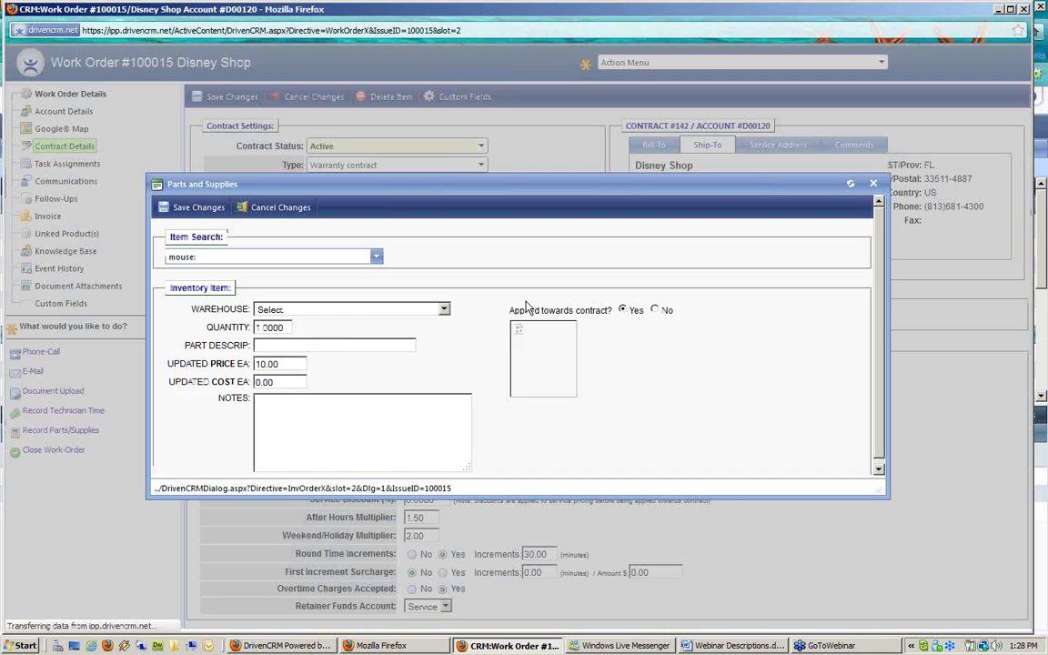
{"action": "left_click", "coordinate": [372, 310]}
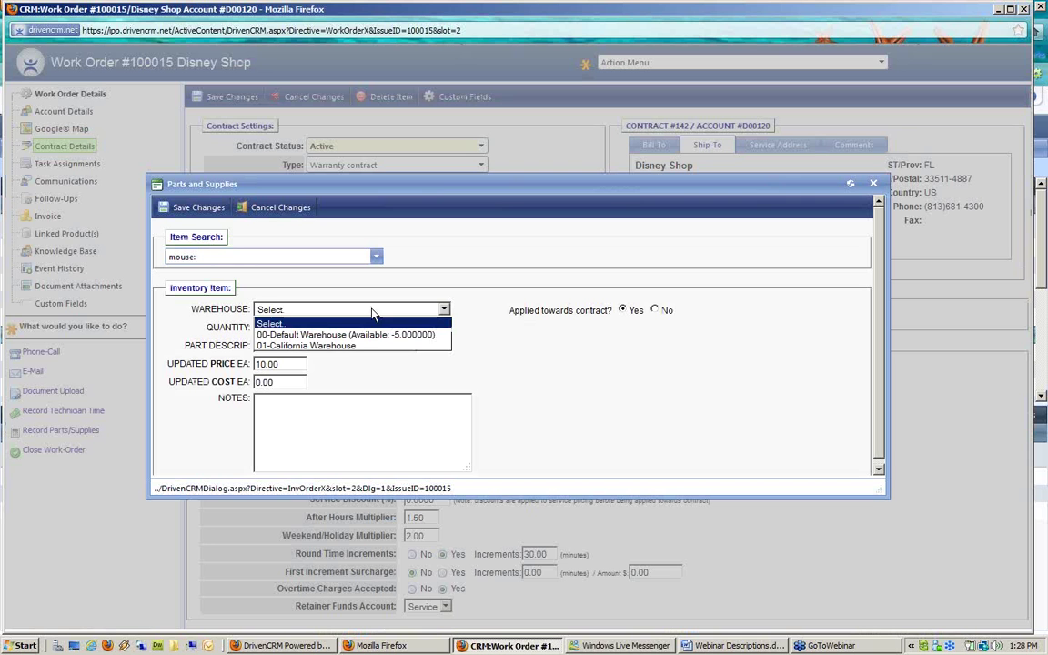
{"action": "left_click", "coordinate": [327, 347]}
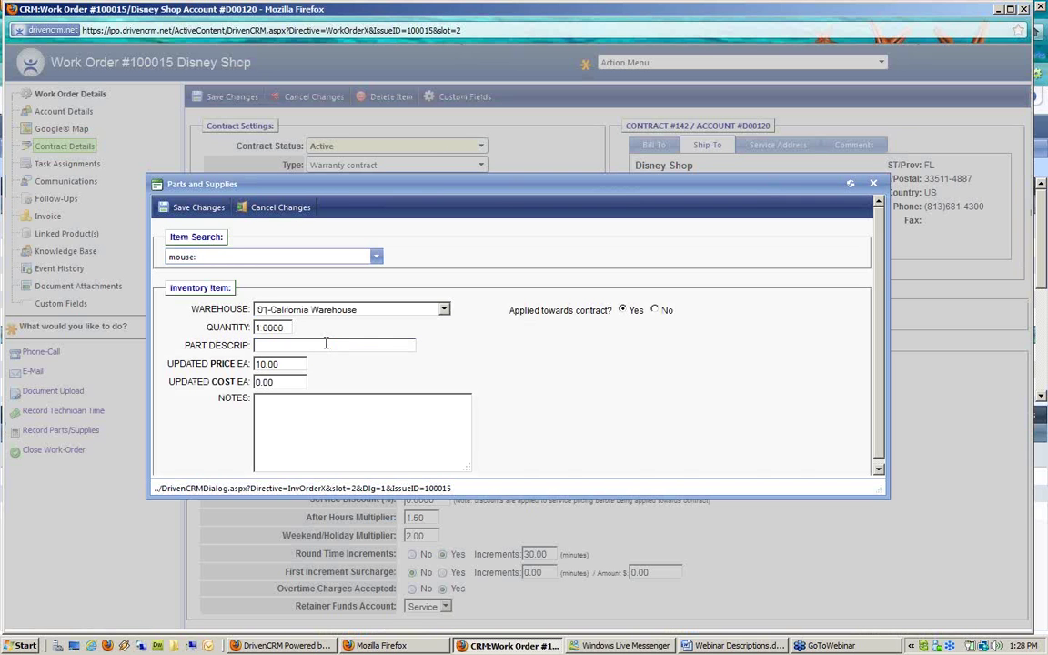
{"action": "left_click", "coordinate": [201, 209]}
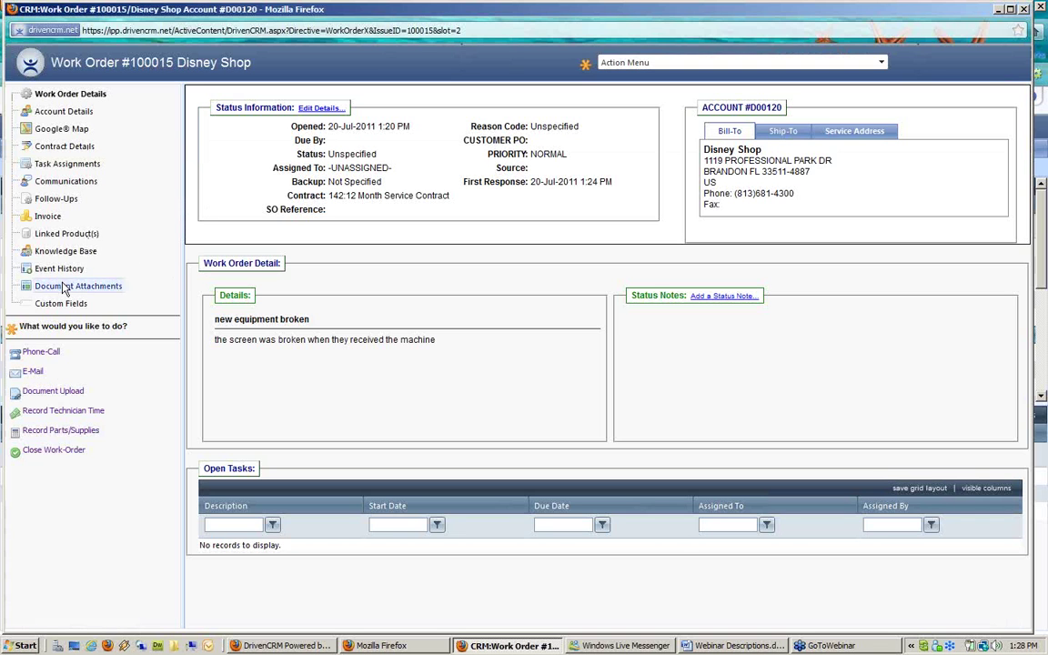
{"action": "left_click", "coordinate": [47, 218]}
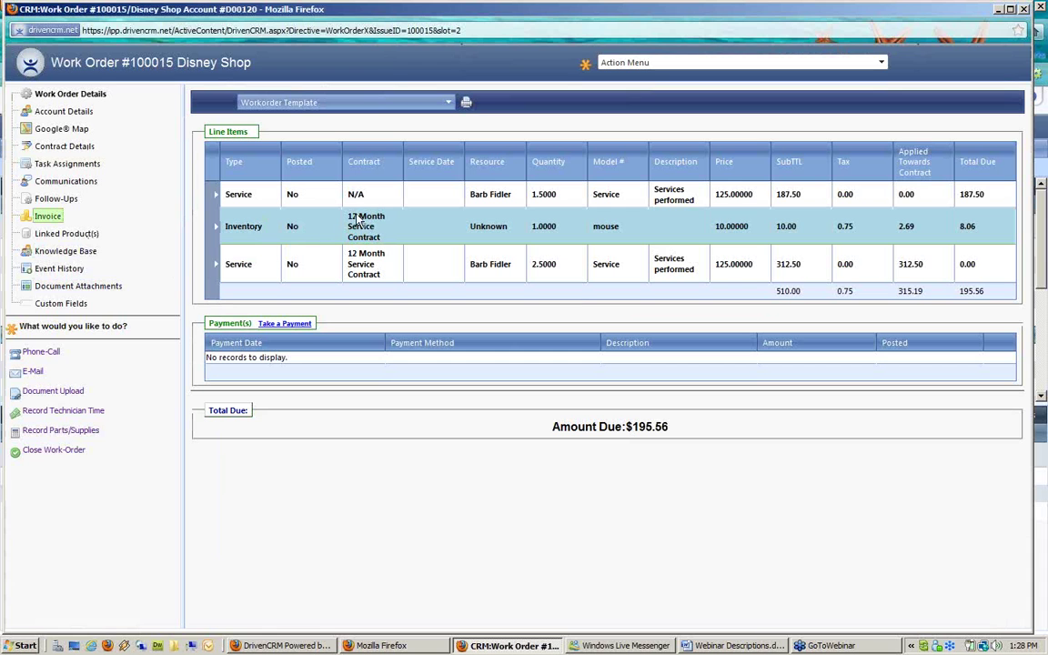
{"action": "left_click_drag", "start_coordinate": [344, 215], "coordinate": [397, 243]}
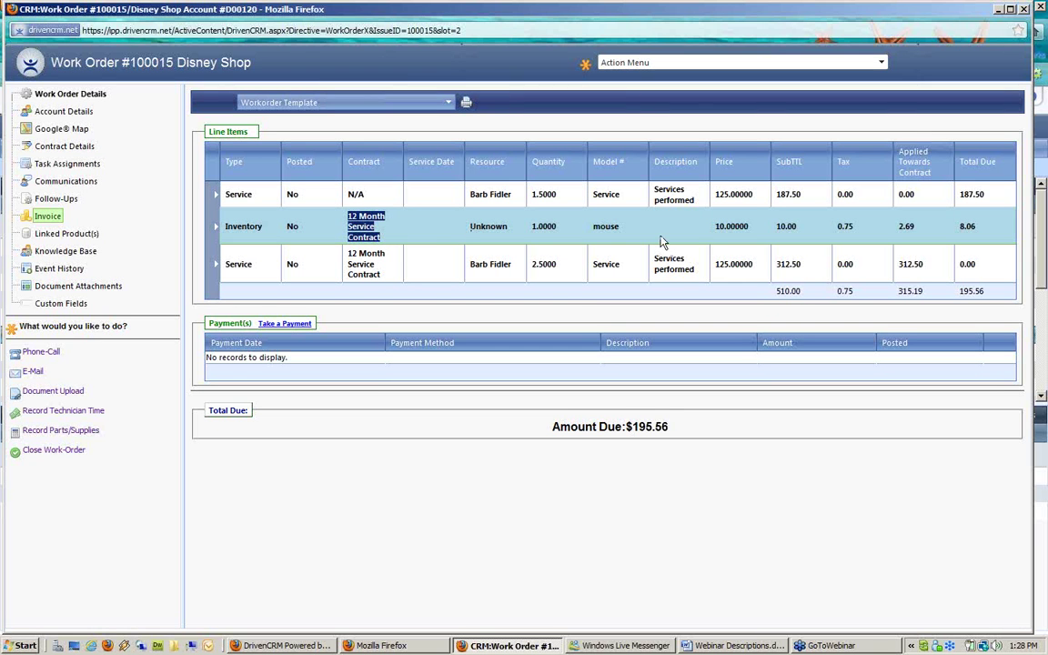
{"action": "double_click", "coordinate": [722, 226]}
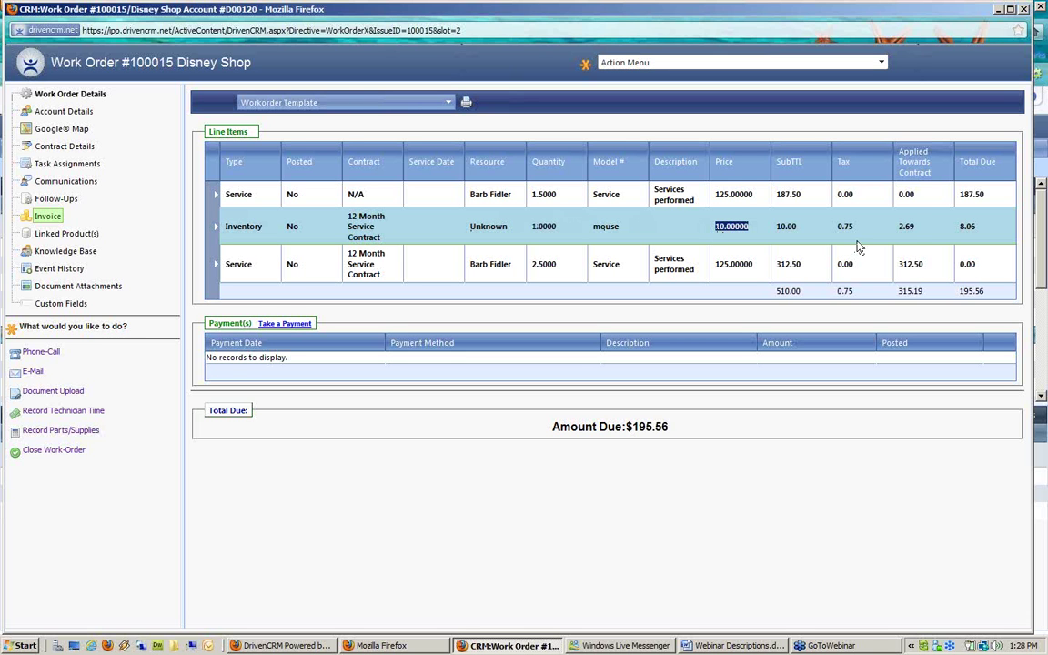
{"action": "double_click", "coordinate": [902, 227]}
{"action": "double_click", "coordinate": [973, 228]}
{"action": "left_click", "coordinate": [64, 146]}
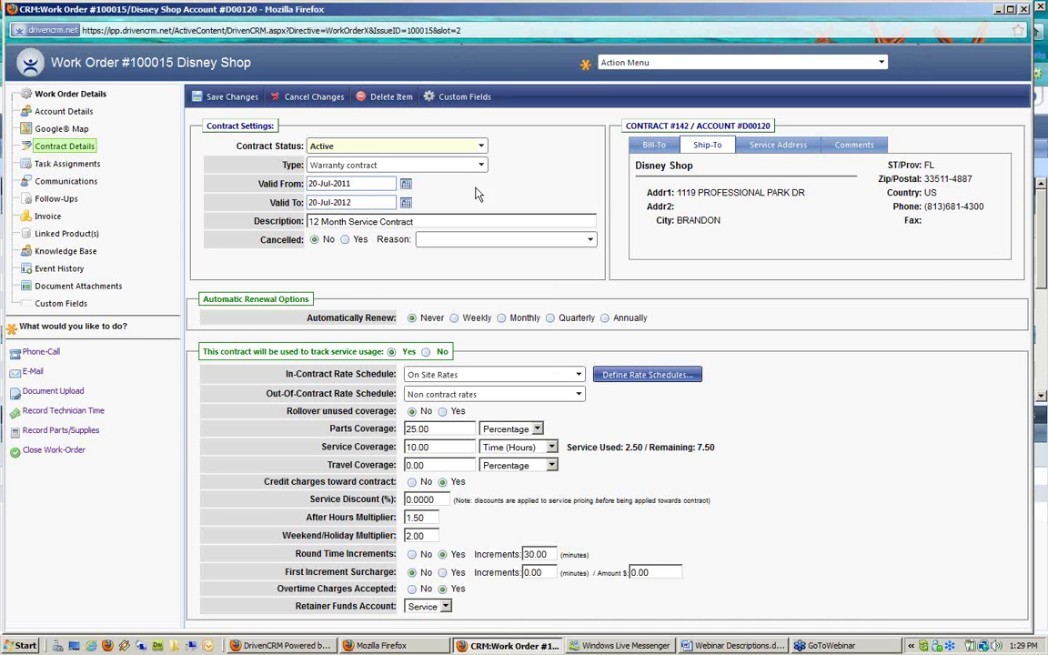
{"action": "left_click", "coordinate": [100, 96]}
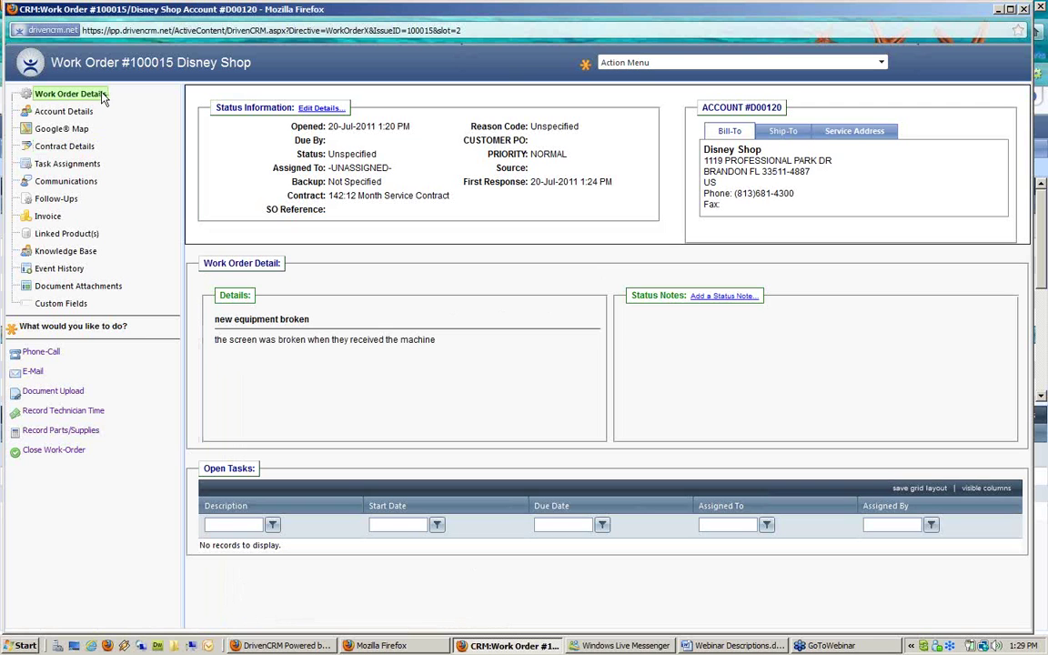
- Assign work order #100015 to the listed technician and save it
{"action": "left_click", "coordinate": [313, 110]}
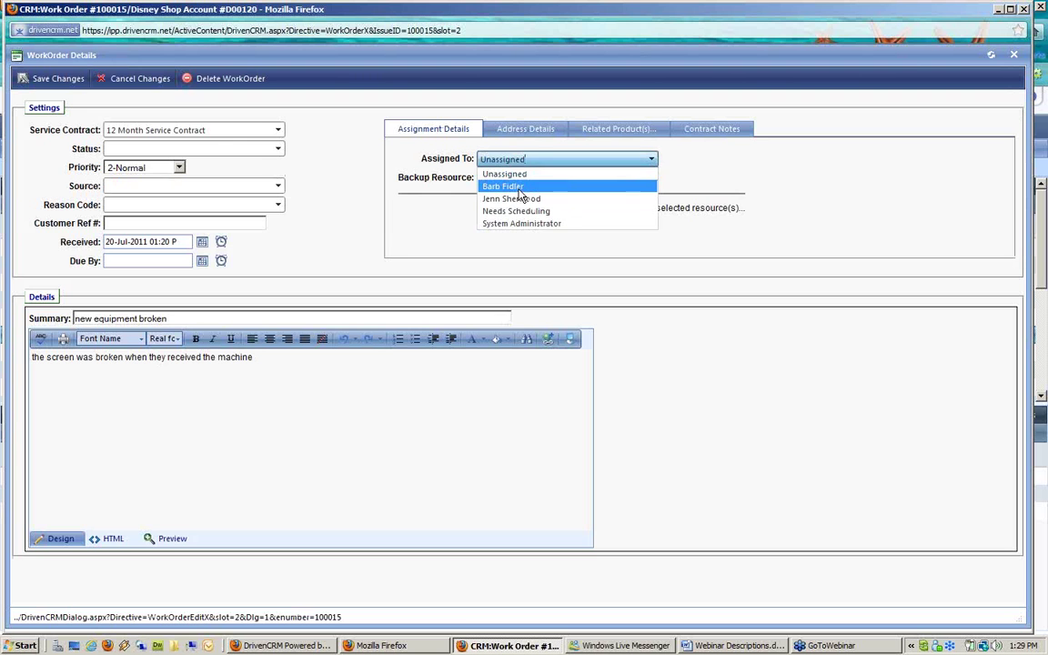
{"action": "left_click", "coordinate": [522, 187]}
{"action": "left_click", "coordinate": [58, 79]}
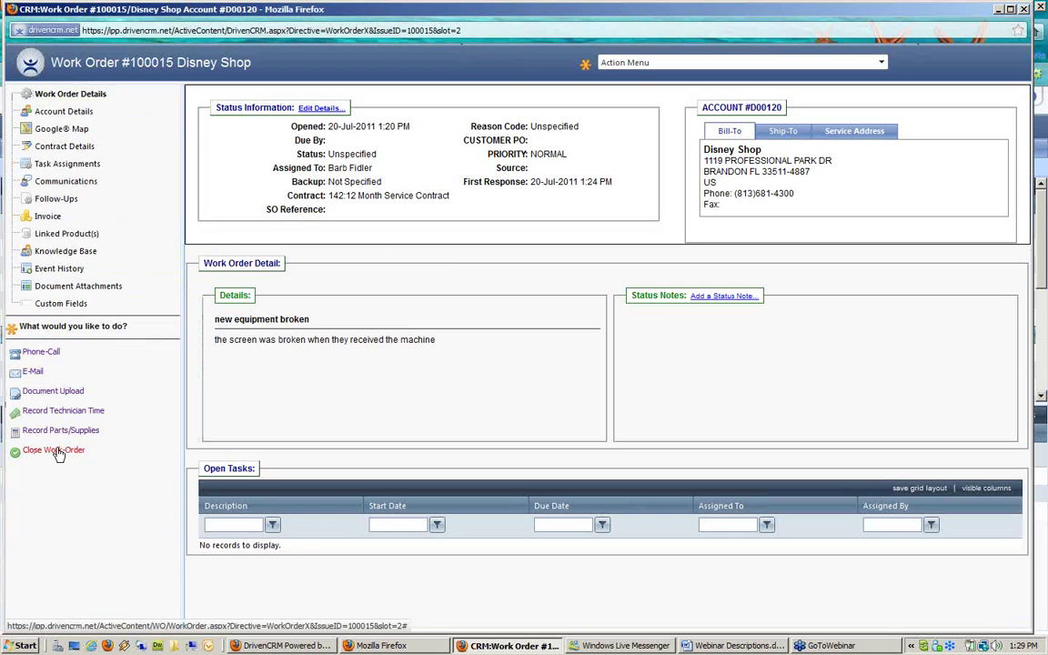
- Close out work order #100015 at the $195.56 invoice total, without a follow-up, and close its window
{"action": "left_click", "coordinate": [56, 451]}
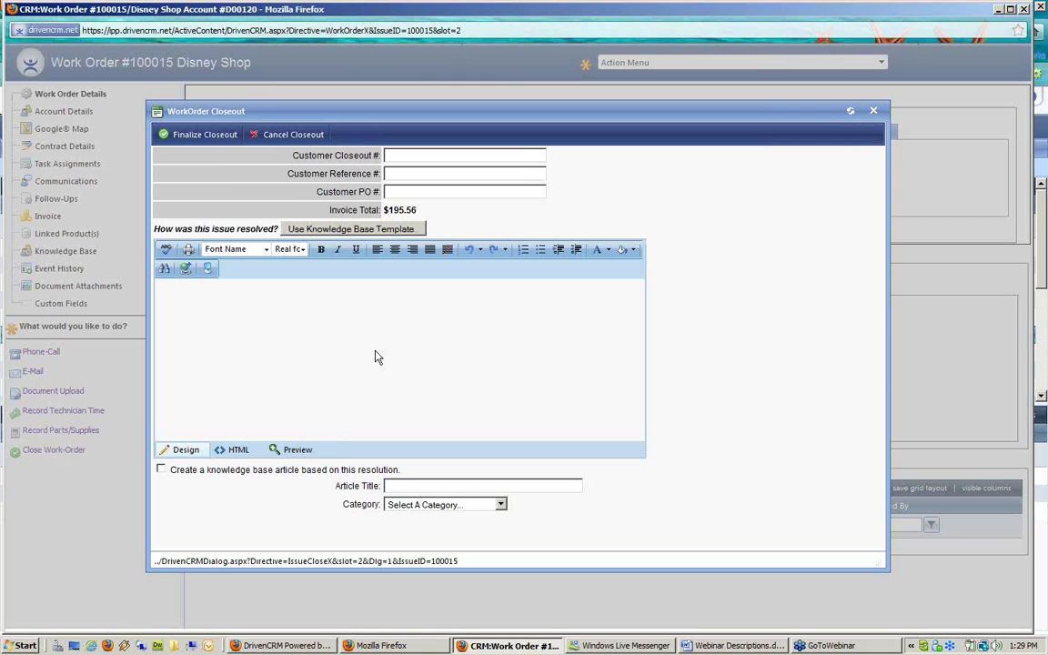
{"action": "left_click_drag", "start_coordinate": [330, 210], "coordinate": [420, 211]}
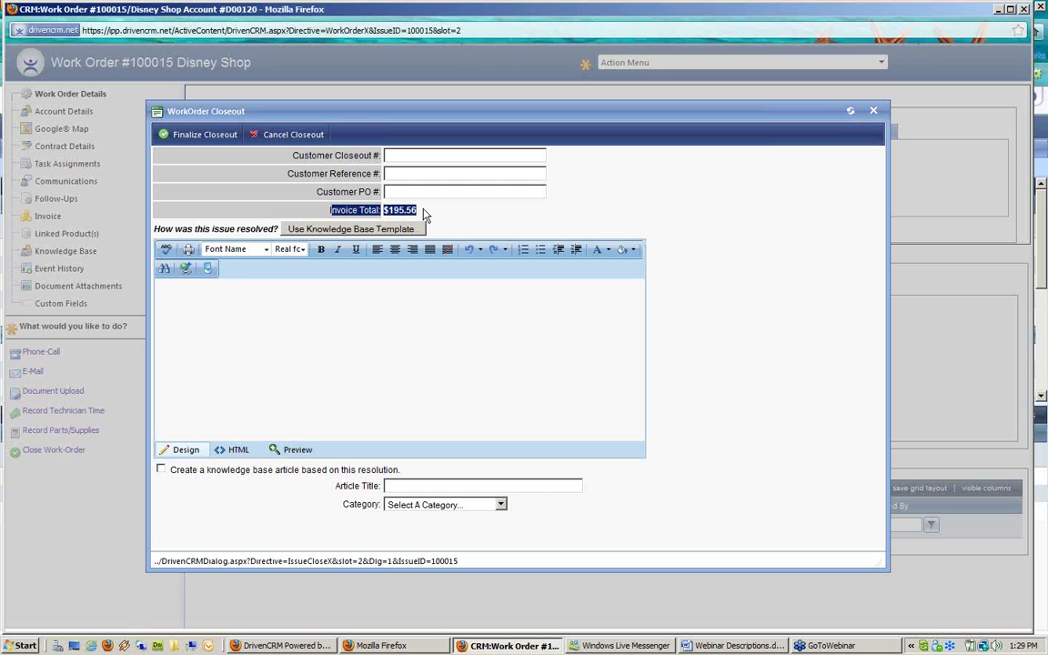
{"action": "left_click", "coordinate": [204, 135]}
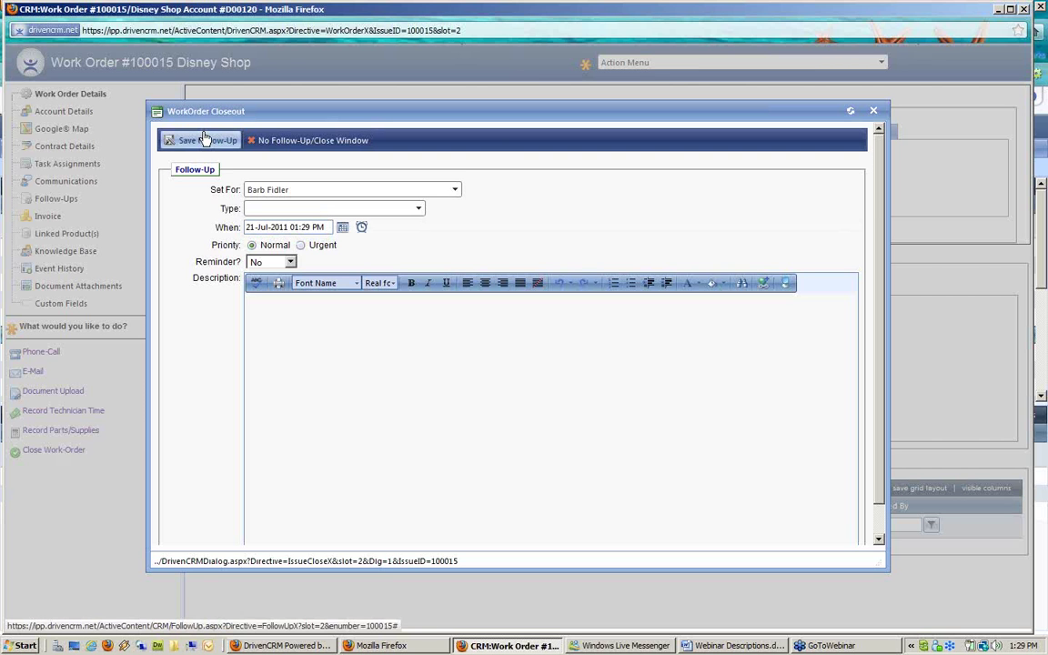
{"action": "left_click", "coordinate": [327, 147]}
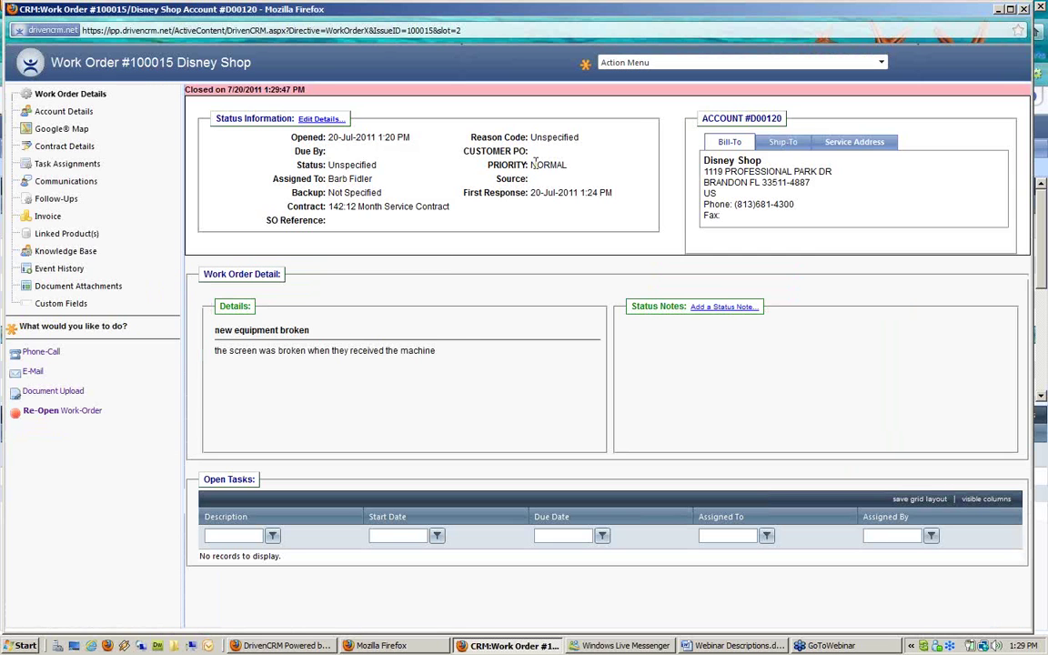
{"action": "left_click", "coordinate": [1025, 9]}
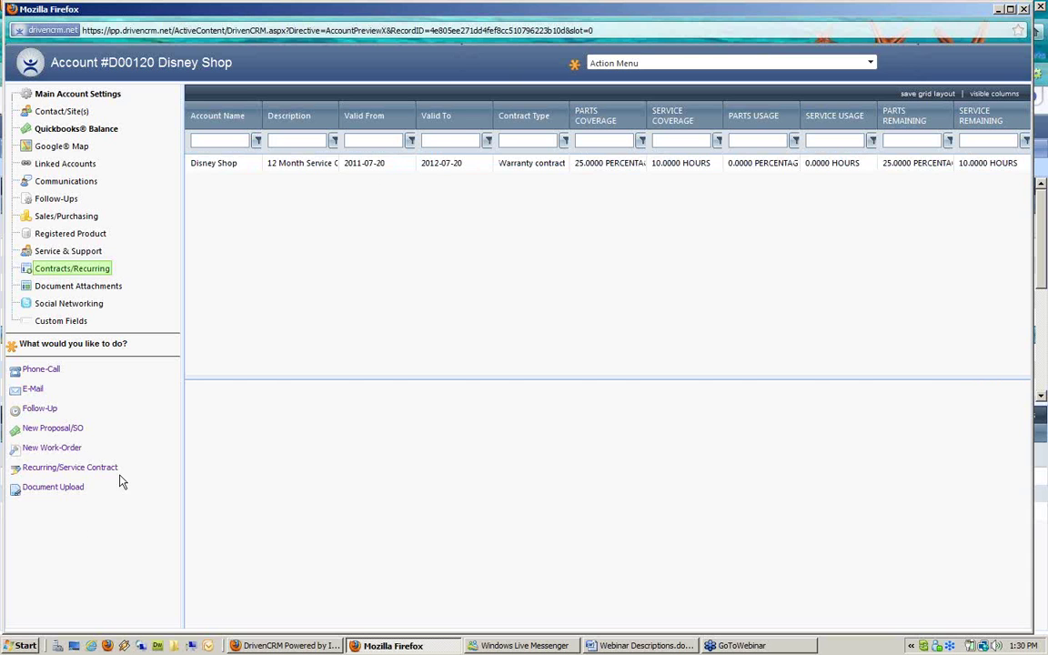
- Create a work order for a Disney Shop contact: 'mchine broken again' / 'come fix it', 12 Month Service Contract
{"action": "left_click", "coordinate": [53, 448]}
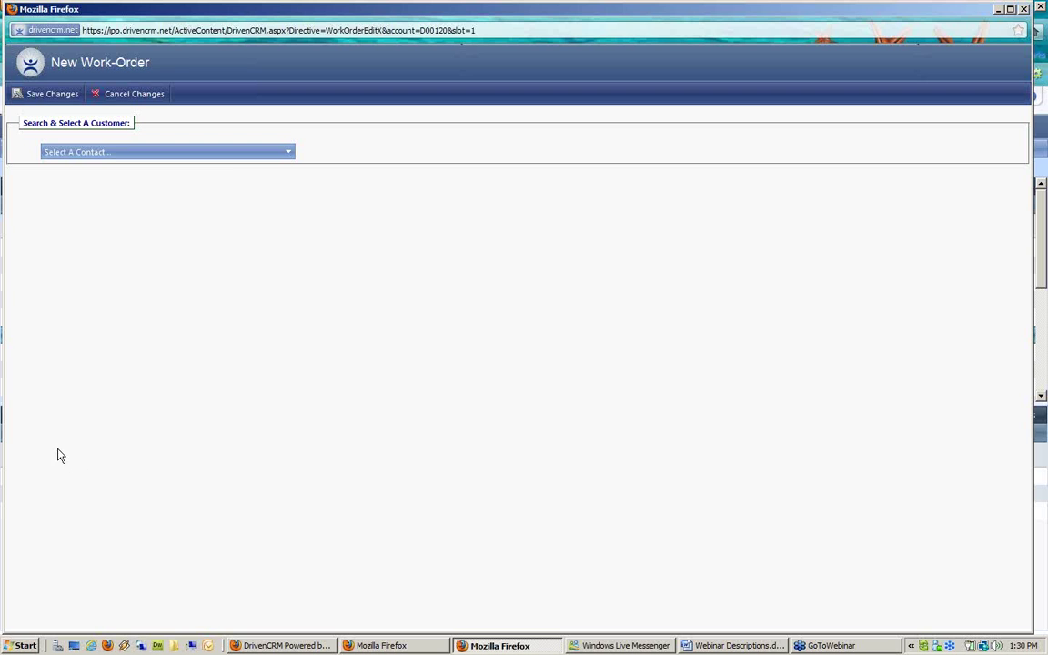
{"action": "left_click", "coordinate": [238, 153]}
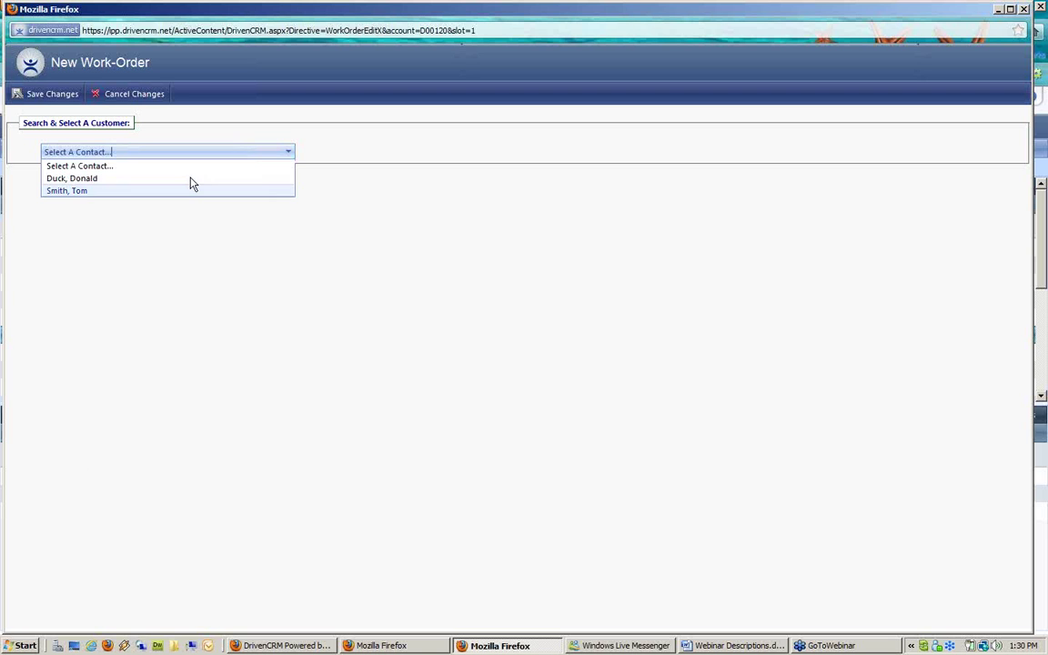
{"action": "left_click", "coordinate": [182, 179]}
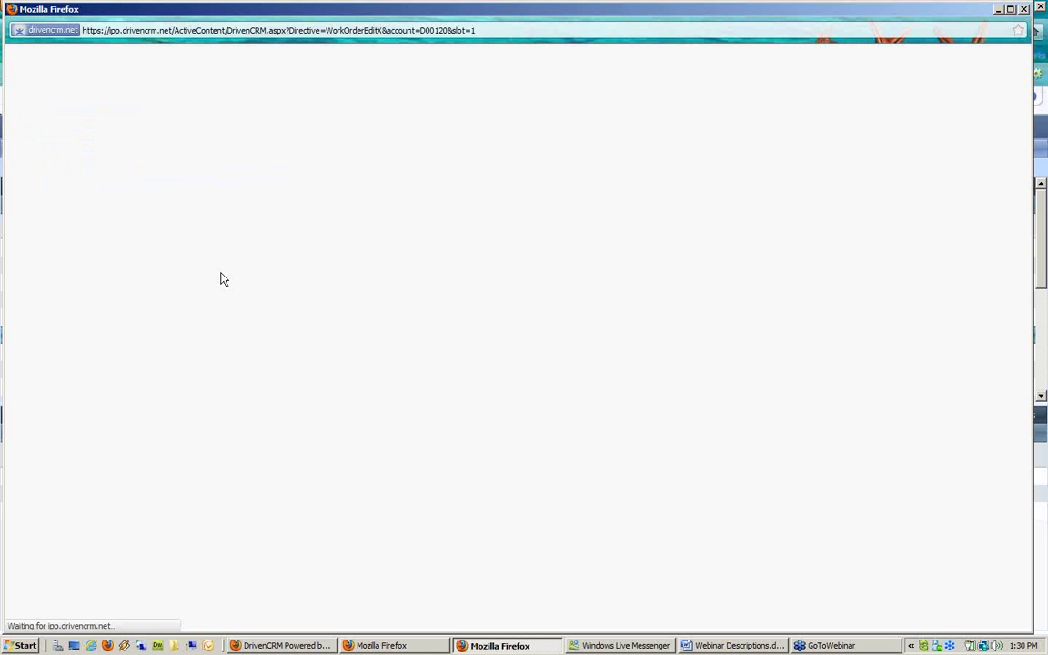
{"action": "left_click", "coordinate": [156, 392]}
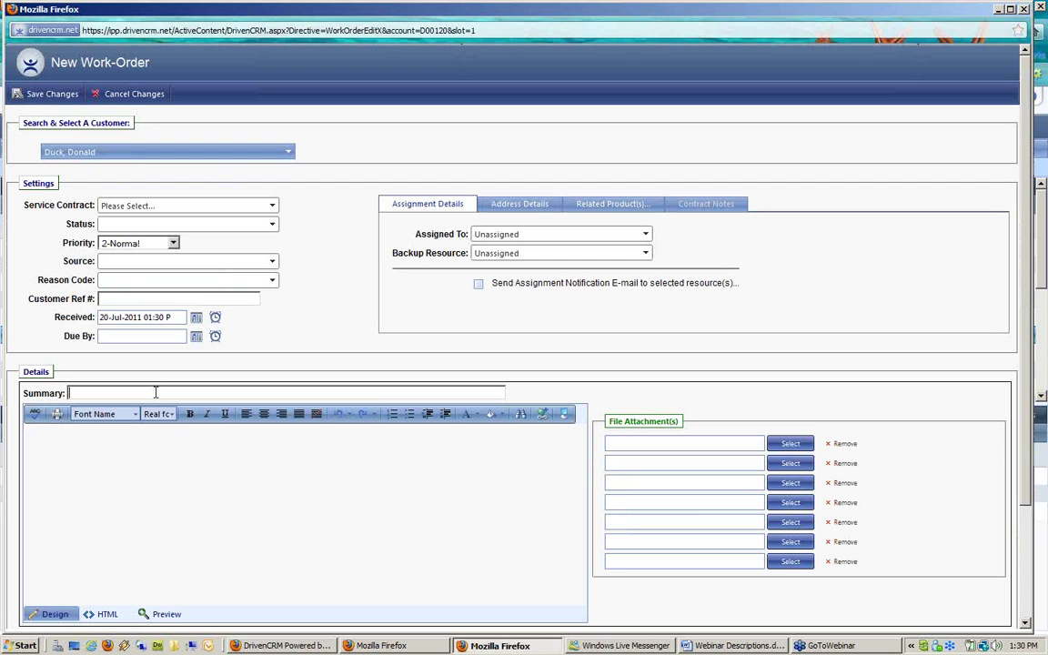
{"action": "type", "text": "mchine broken again"}
{"action": "left_click", "coordinate": [116, 440]}
{"action": "type", "text": "come f"}
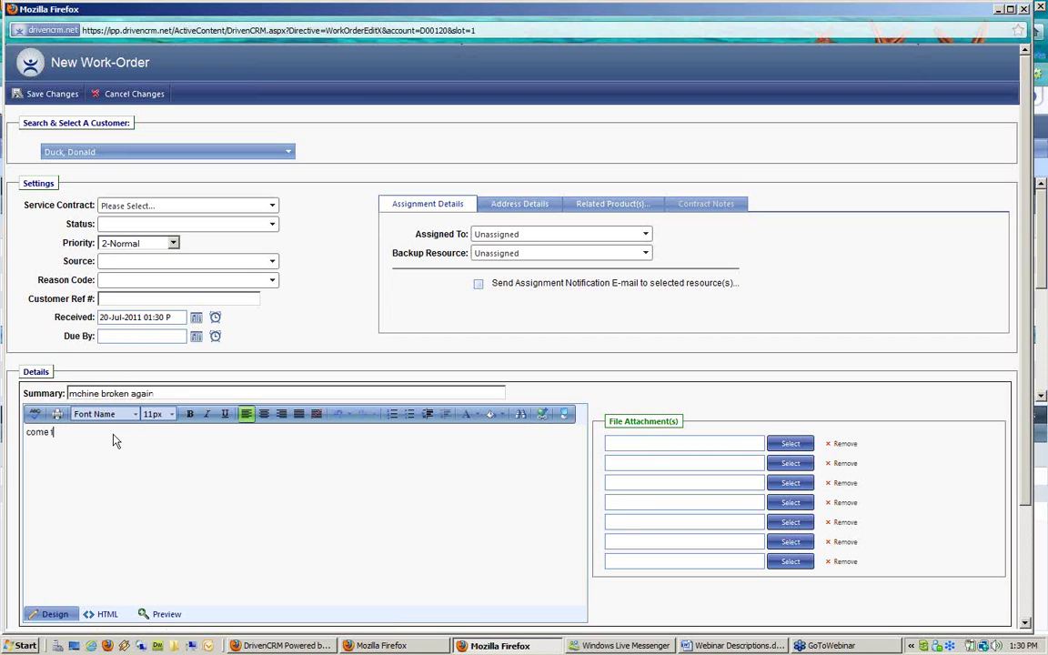
{"action": "type", "text": "ix it"}
{"action": "left_click", "coordinate": [152, 207]}
{"action": "left_click", "coordinate": [148, 243]}
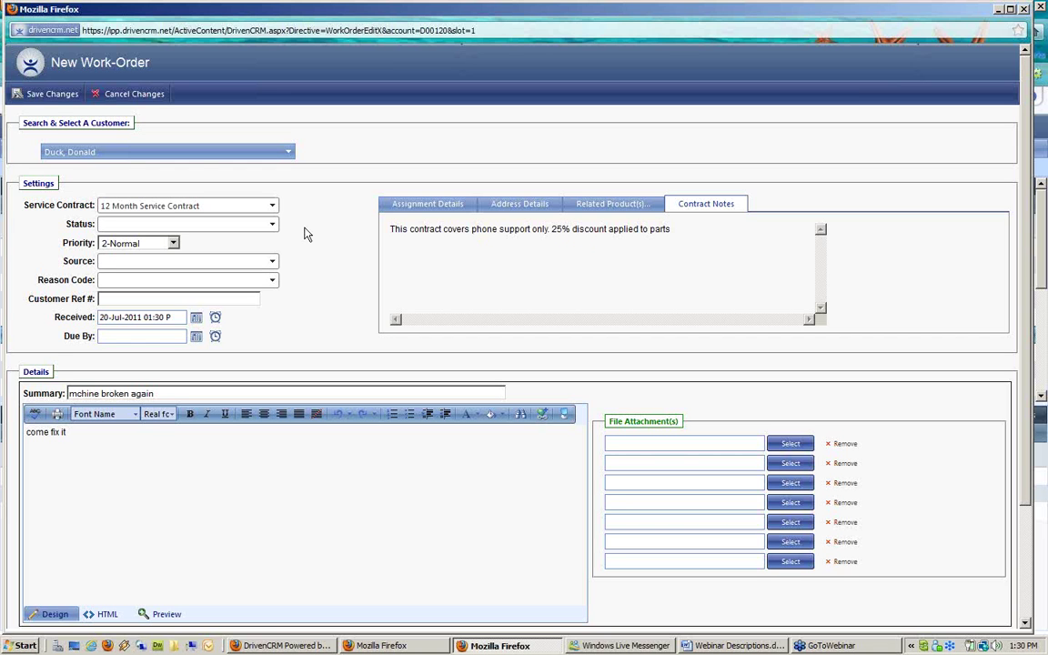
{"action": "left_click", "coordinate": [52, 94]}
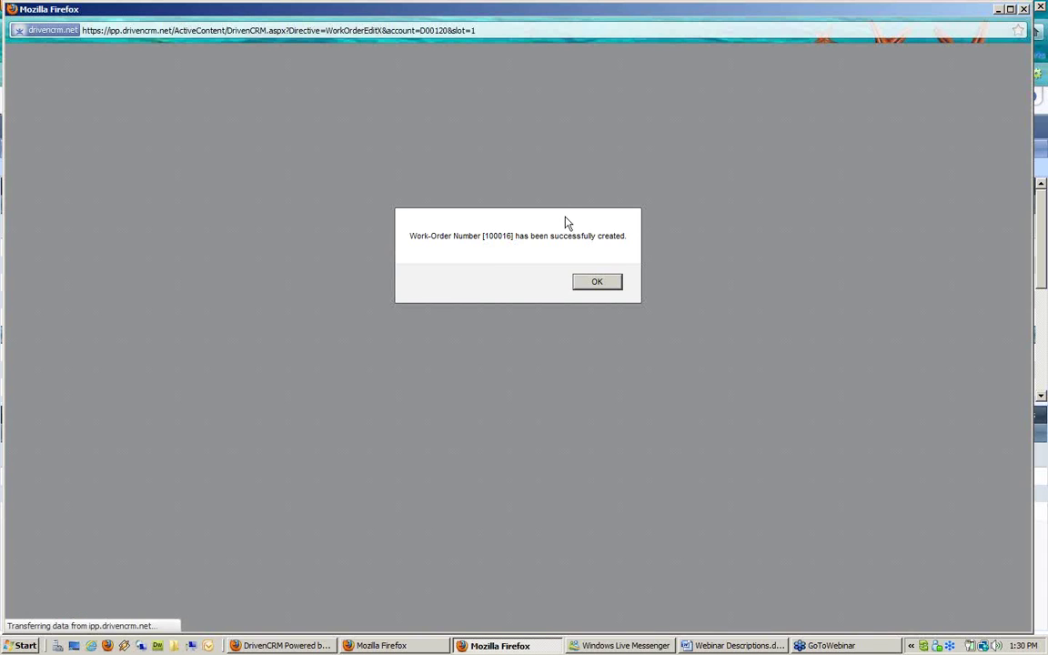
- Start a technician time entry on #100016 running from 7:00 AM to 5:00 PM
{"action": "left_click", "coordinate": [597, 283]}
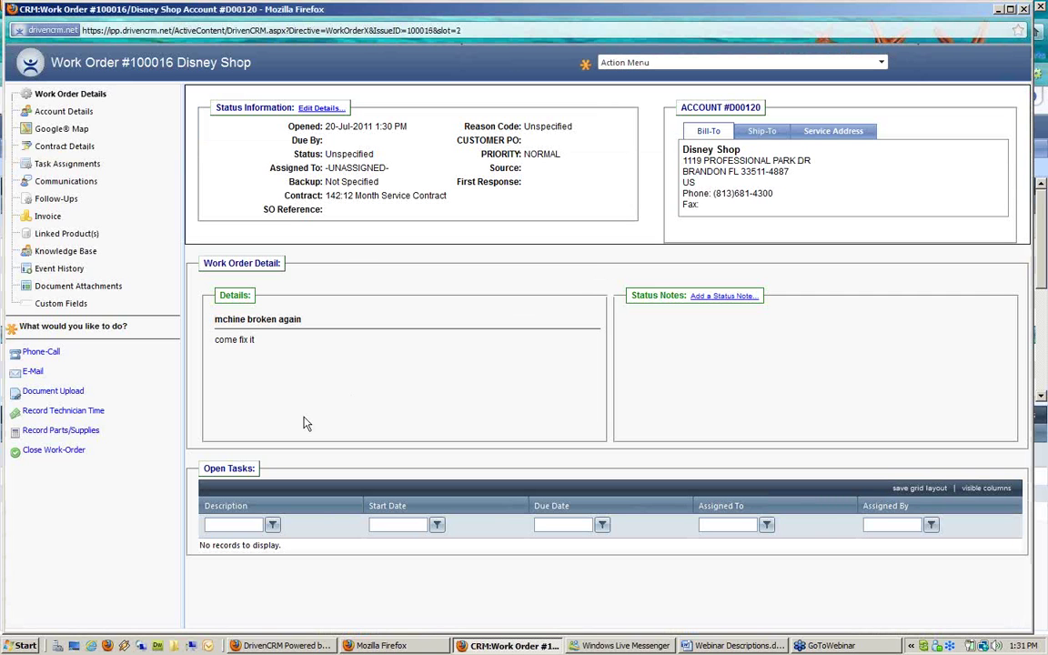
{"action": "left_click", "coordinate": [62, 413]}
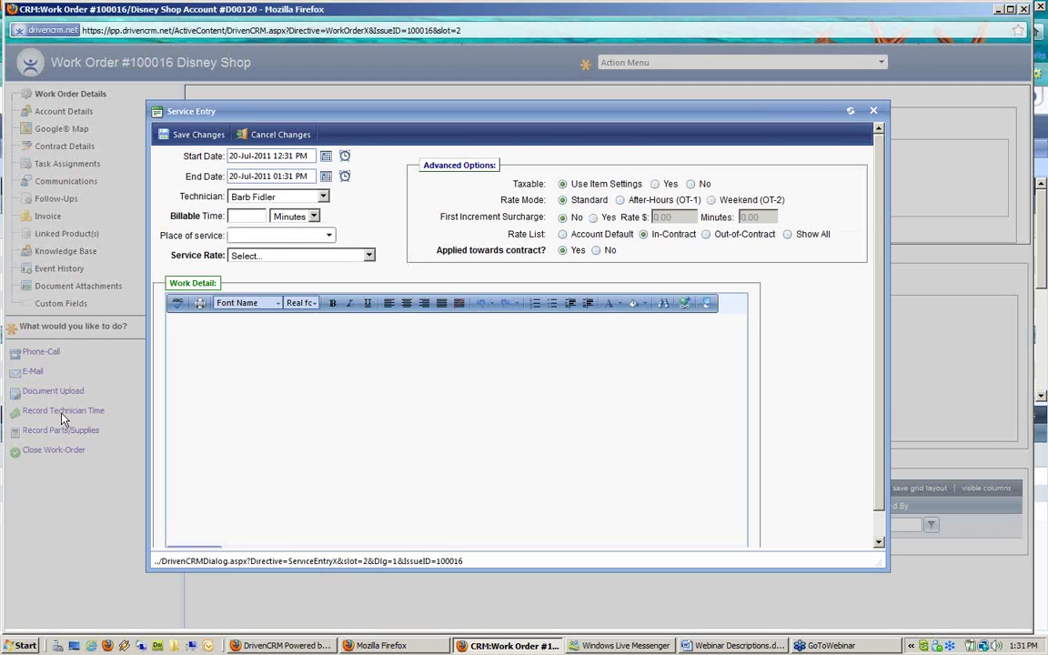
{"action": "left_click", "coordinate": [344, 156]}
{"action": "left_click", "coordinate": [343, 253]}
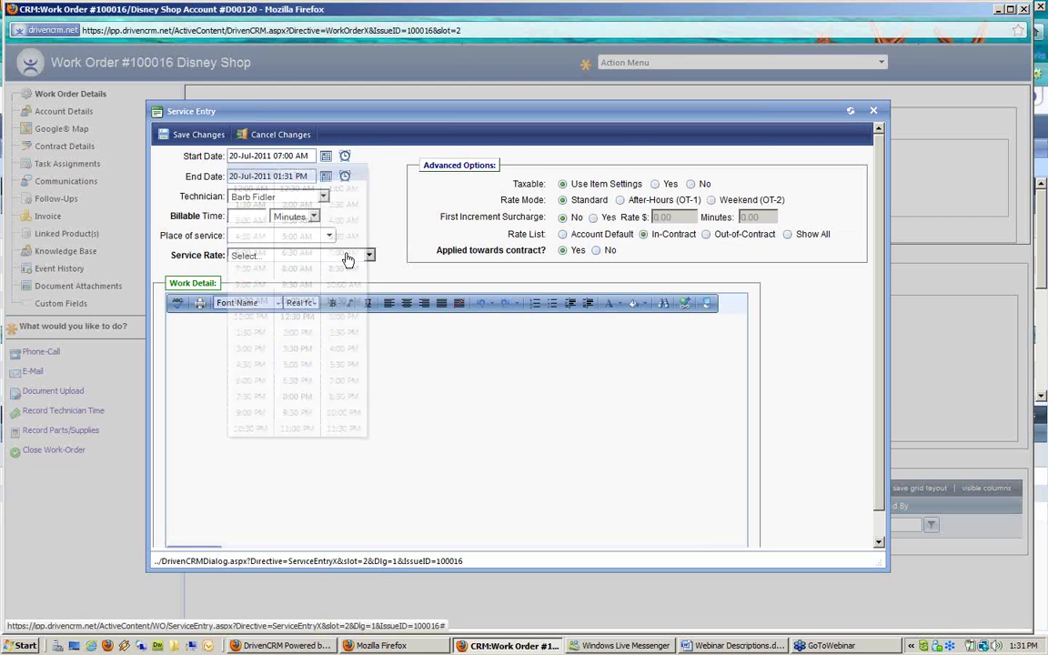
{"action": "left_click", "coordinate": [345, 176]}
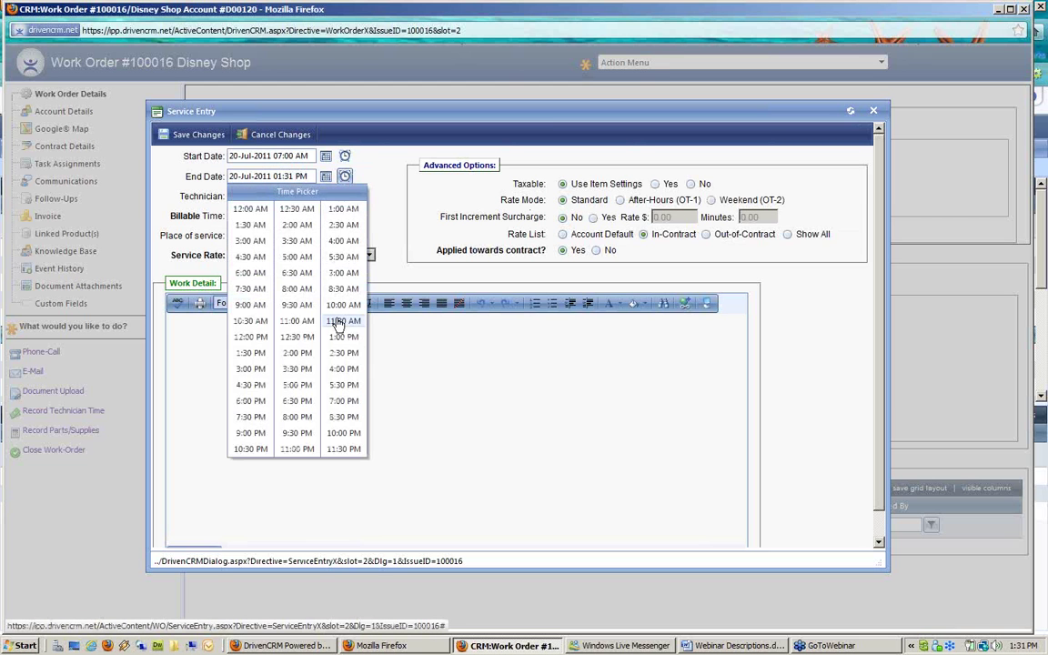
{"action": "left_click", "coordinate": [297, 384]}
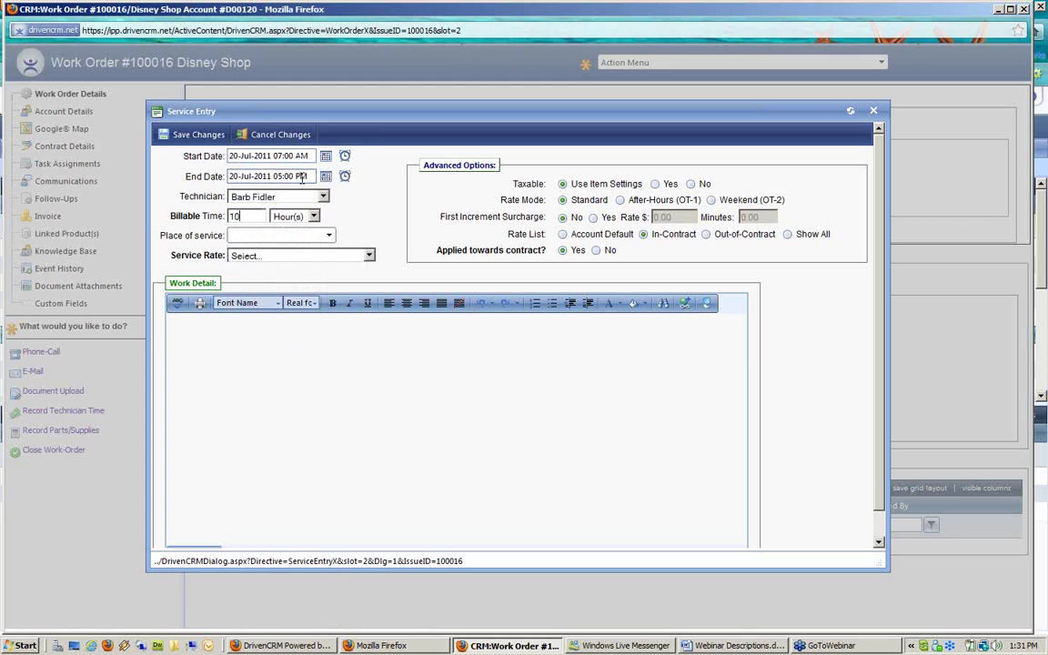
- Bill the in-contract time as On Site labor with work detail 'had rebuild machine' and save
{"action": "left_click_drag", "start_coordinate": [649, 233], "coordinate": [697, 235]}
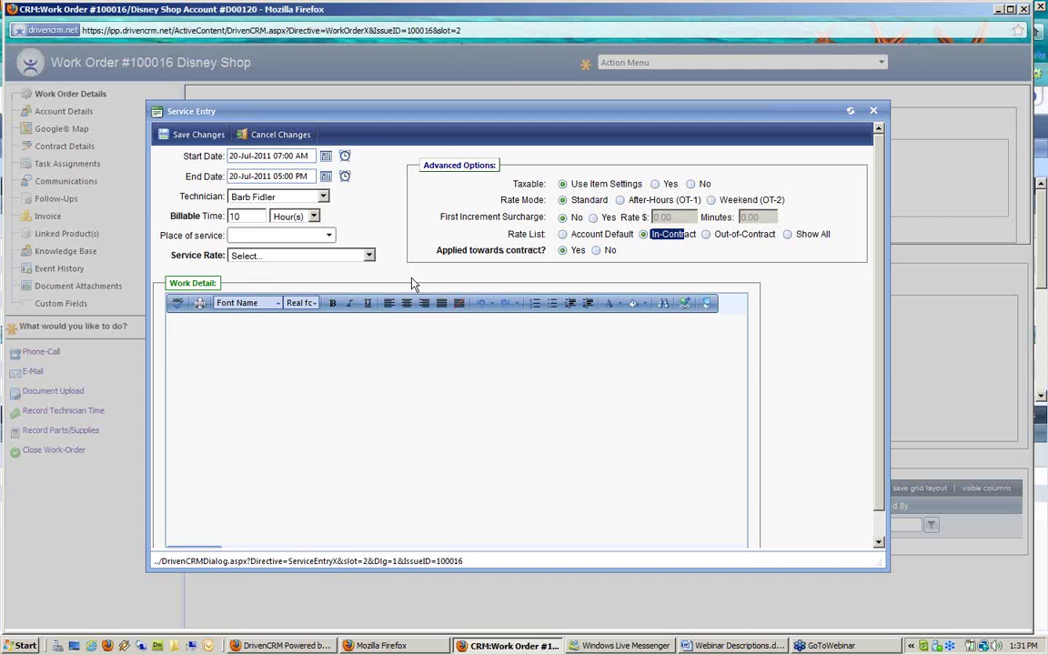
{"action": "left_click", "coordinate": [331, 256]}
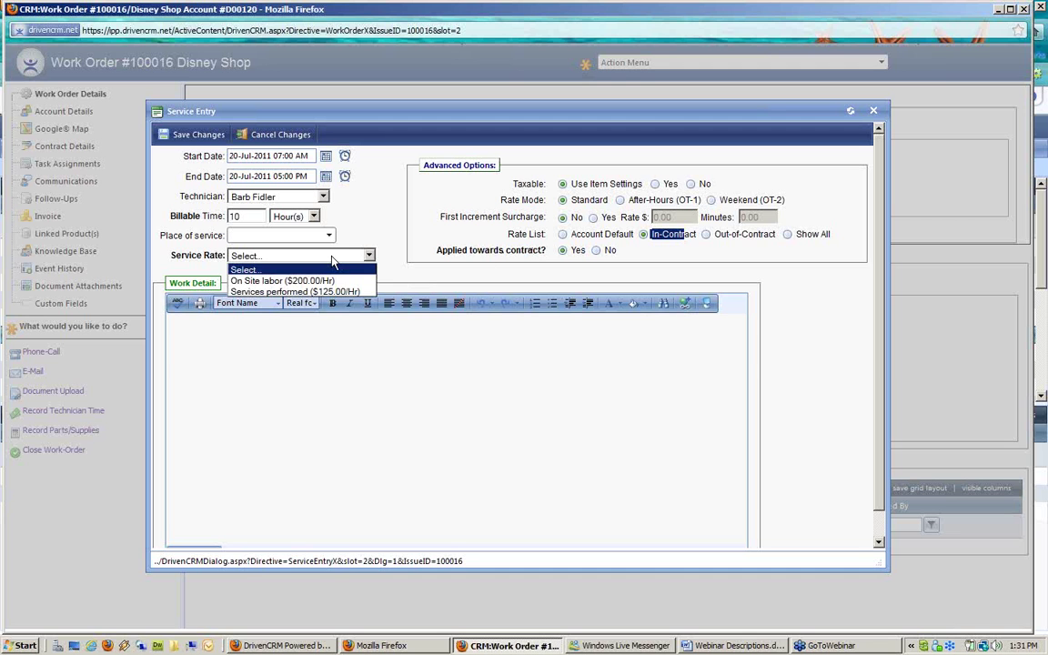
{"action": "left_click", "coordinate": [287, 281]}
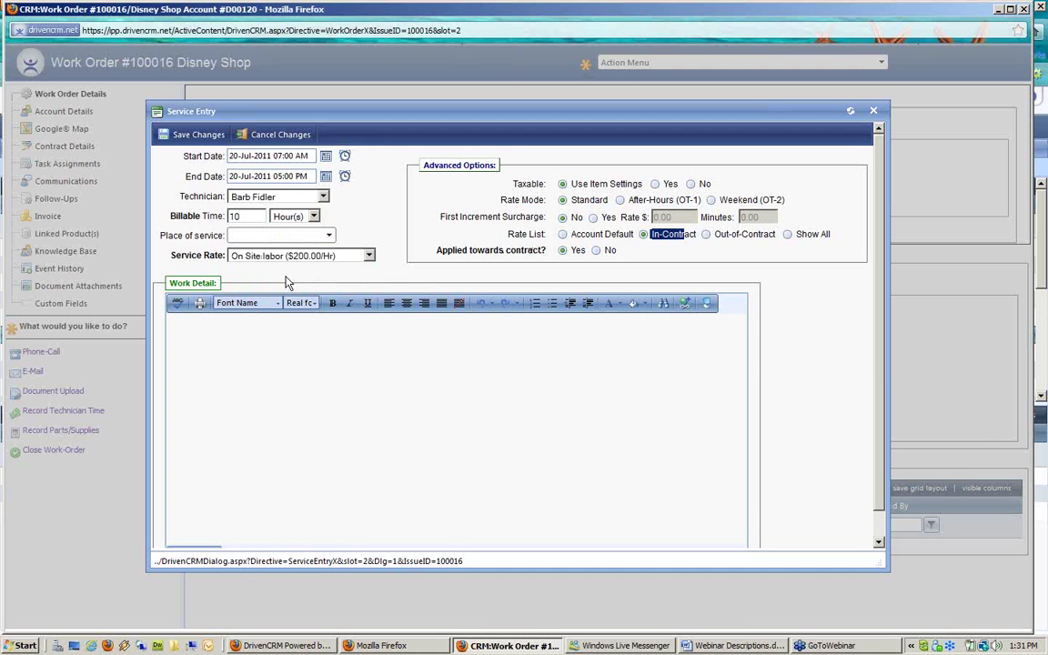
{"action": "left_click", "coordinate": [277, 335]}
{"action": "type", "text": "had r"}
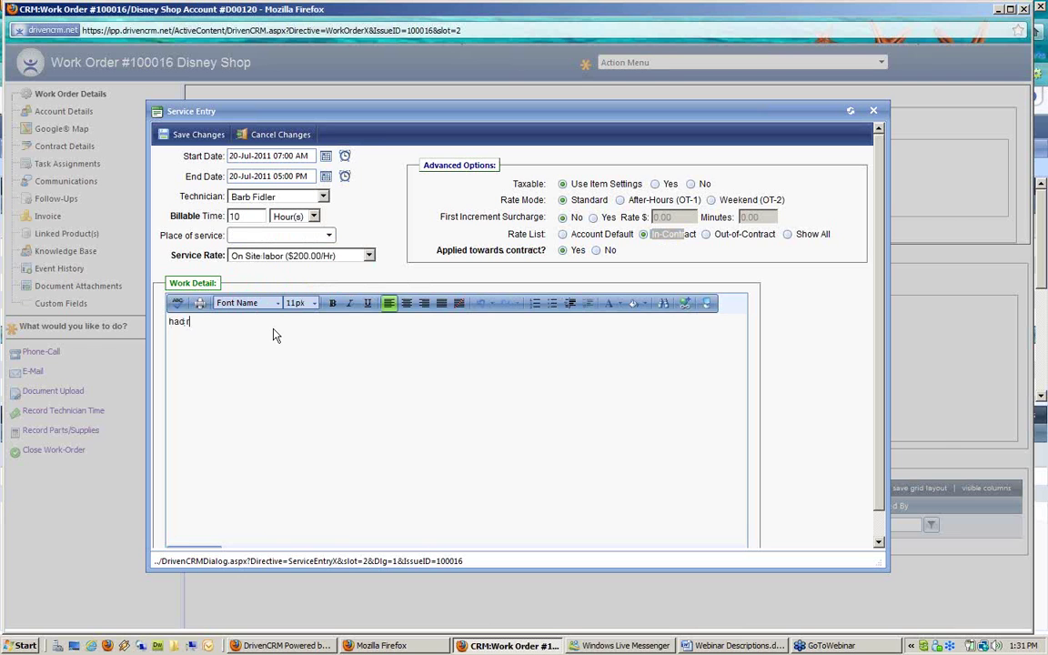
{"action": "type", "text": "egbuilt"}
{"action": "key", "text": "BackSpace"}
{"action": "key", "text": "BackSpace"}
{"action": "key", "text": "BackSpace"}
{"action": "key", "text": "BackSpace"}
{"action": "key", "text": "BackSpace"}
{"action": "key", "text": "BackSpace"}
{"action": "key", "text": "BackSpace"}
{"action": "type", "text": "build machine"}
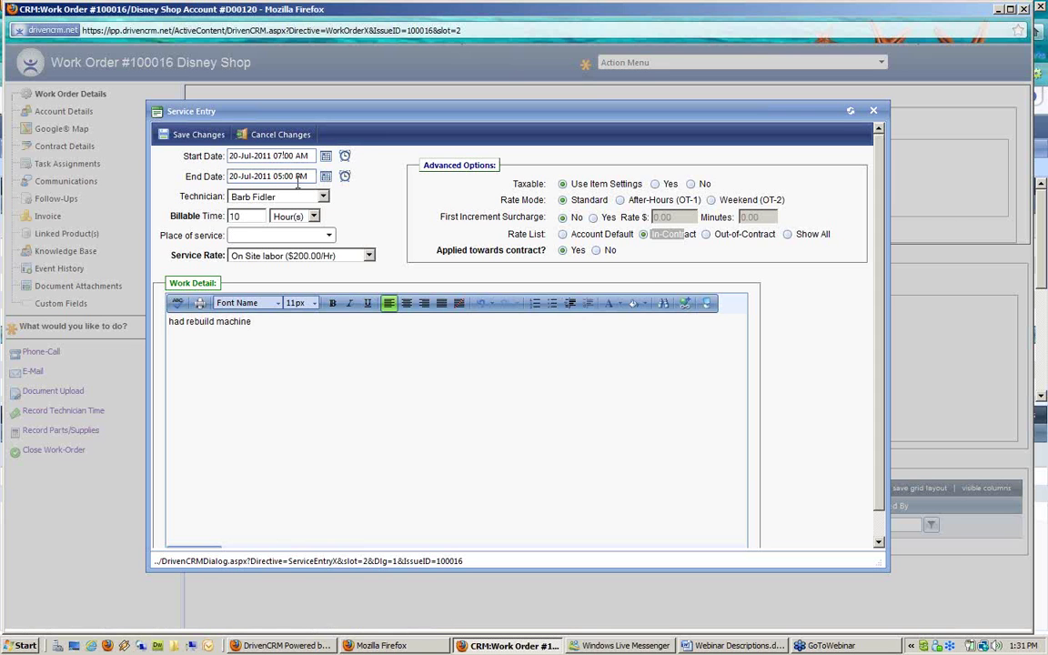
{"action": "left_click", "coordinate": [208, 135]}
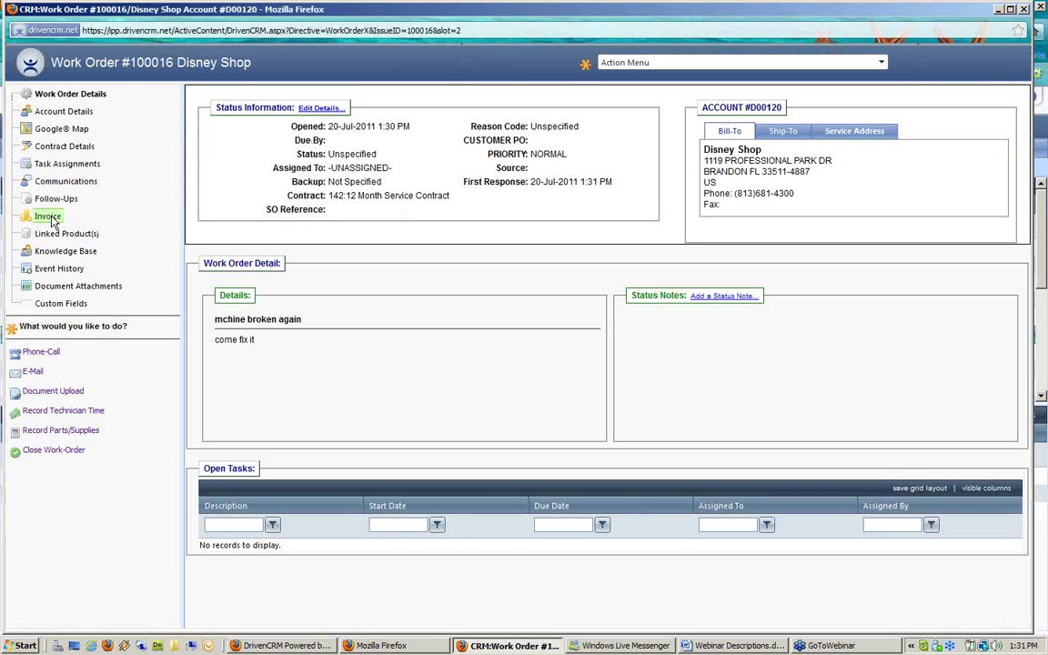
- Check the invoice's 1,500.00 applied towards contract, then confirm 10.00 service hours used, 0.00 remaining
{"action": "left_click", "coordinate": [48, 216]}
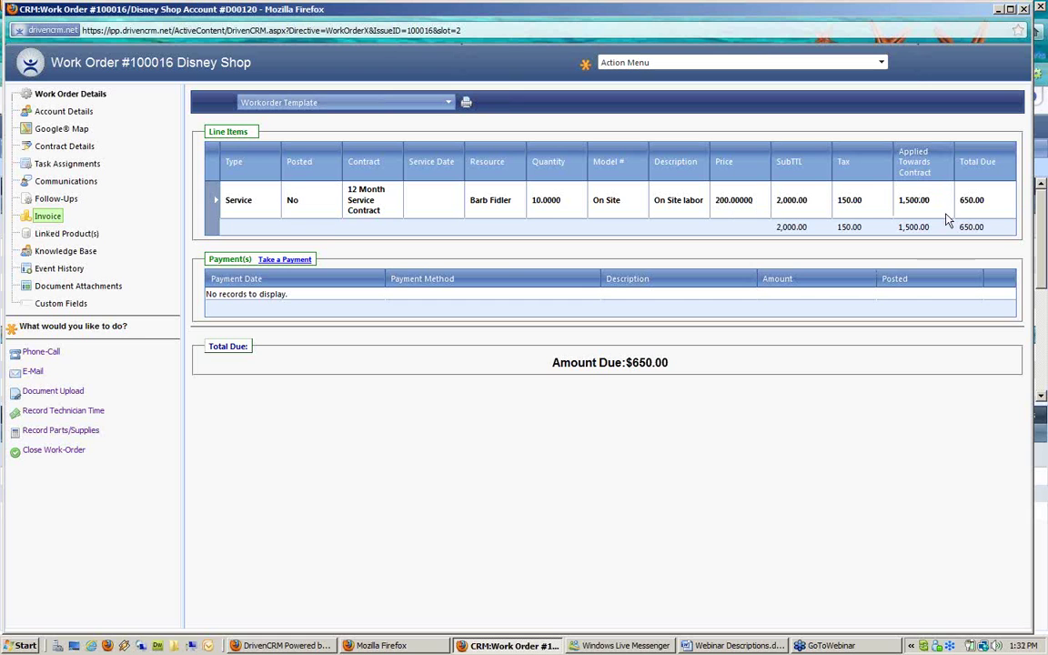
{"action": "left_click", "coordinate": [913, 200]}
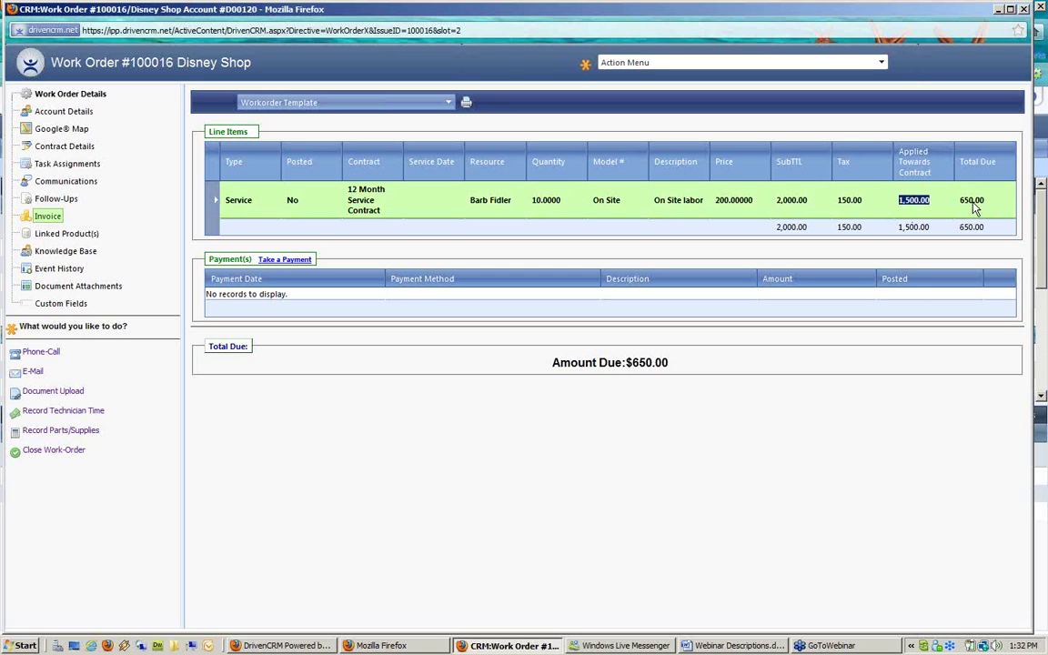
{"action": "left_click", "coordinate": [77, 150]}
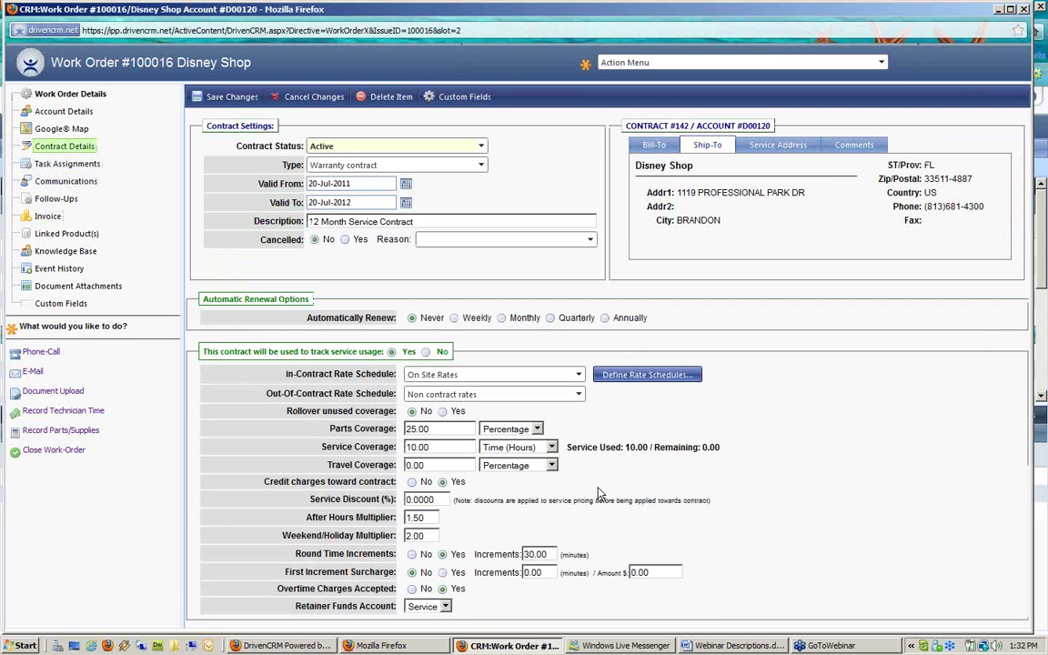
{"action": "left_click_drag", "start_coordinate": [571, 447], "coordinate": [729, 457]}
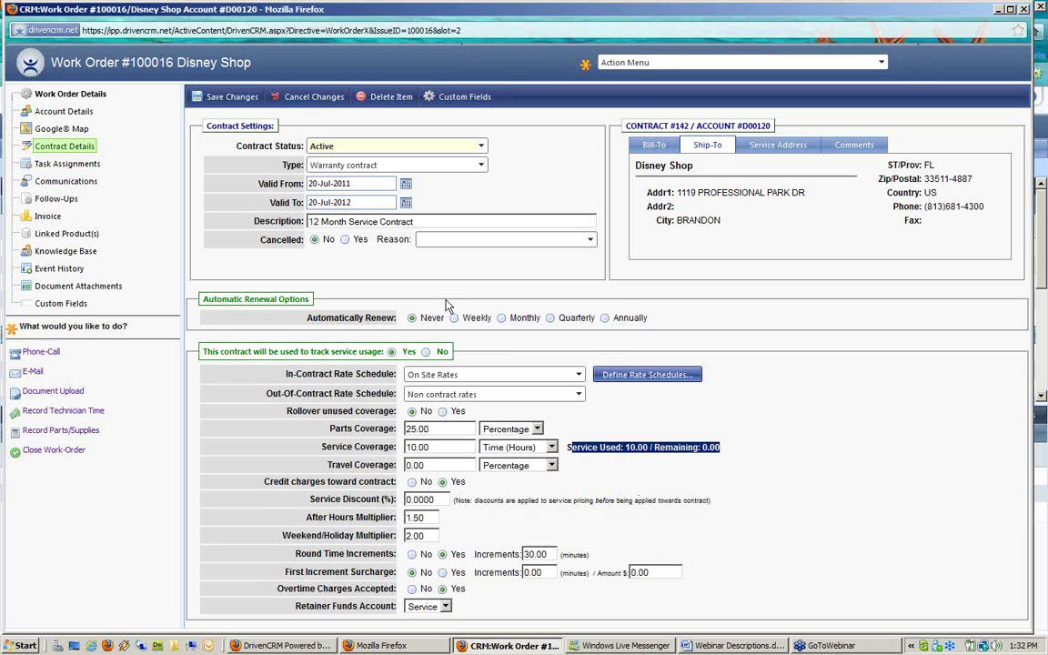
- Close the work order and return to the Disney Shop account's contracts list
{"action": "left_click", "coordinate": [1024, 9]}
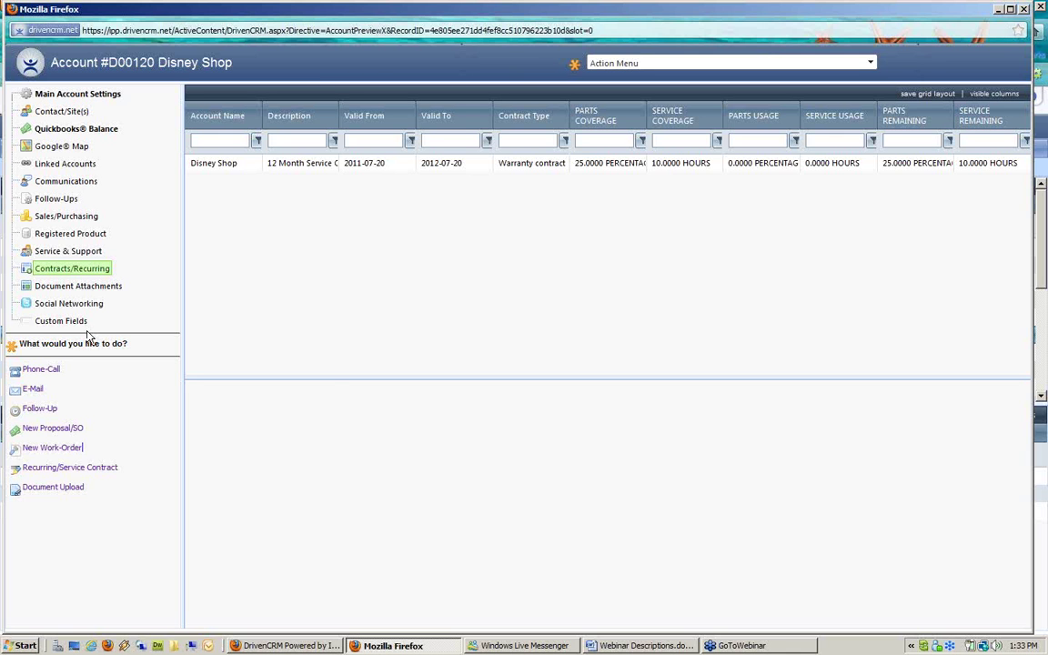
{"action": "left_click", "coordinate": [58, 255]}
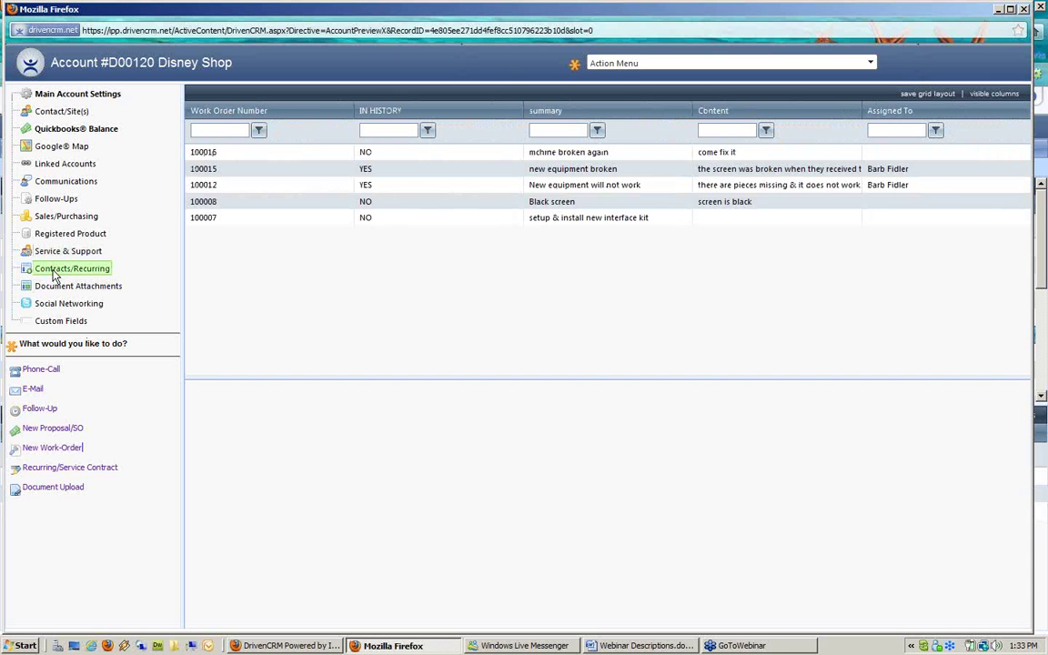
{"action": "left_click", "coordinate": [55, 271]}
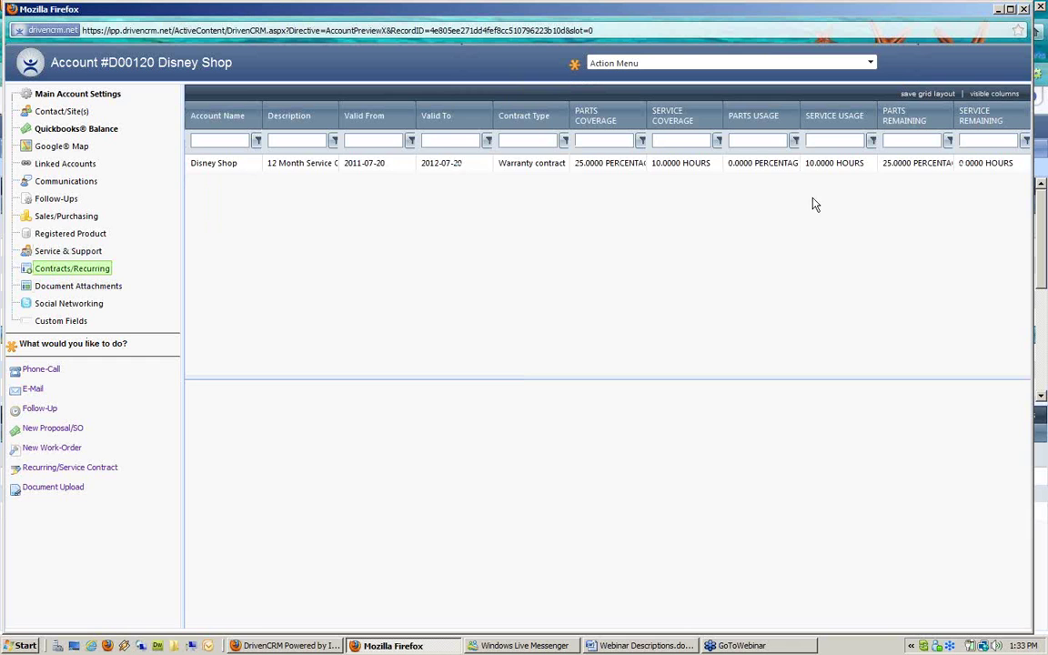
- Review the 12 Month Service Contract's service usage and details, then close the Disney Shop account
{"action": "left_click_drag", "start_coordinate": [806, 164], "coordinate": [855, 171]}
{"action": "left_click", "coordinate": [957, 171]}
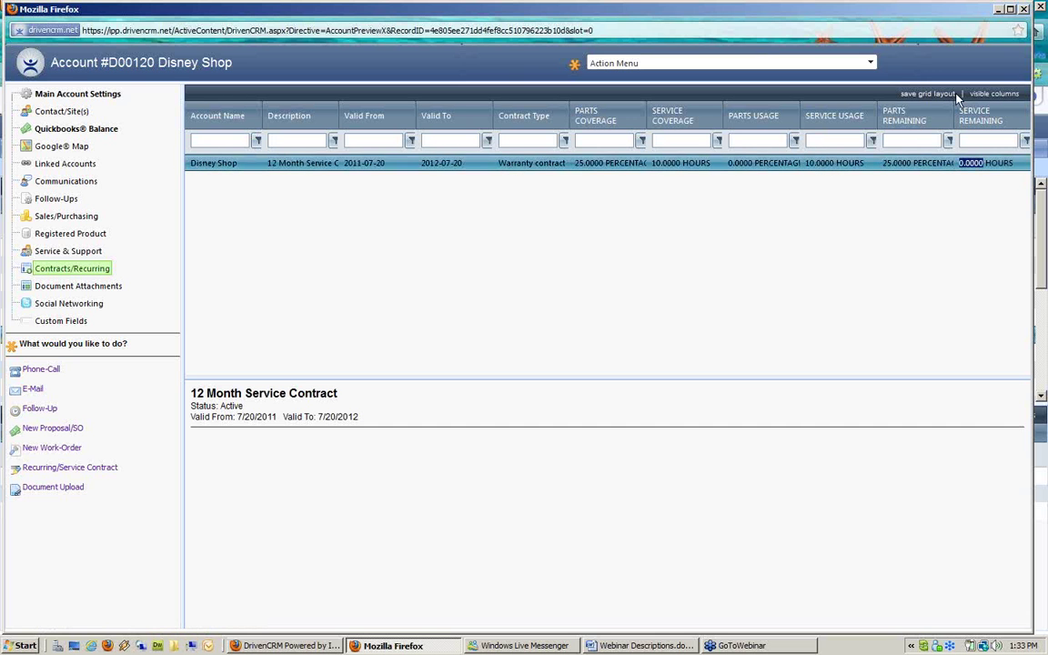
{"action": "left_click", "coordinate": [1024, 9]}
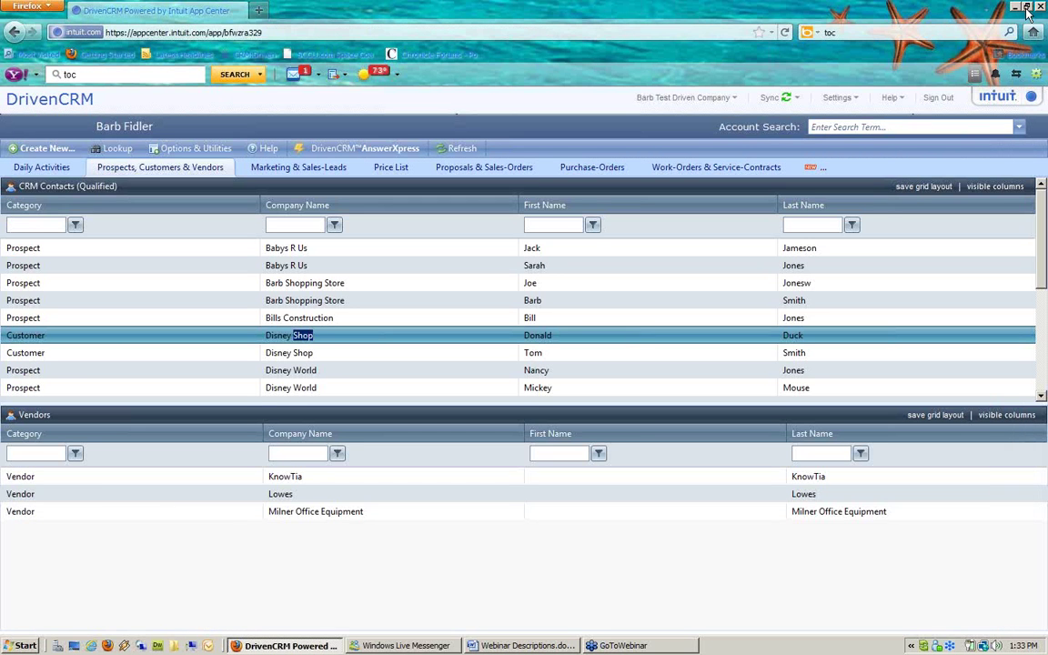
- Open the Disney World account and start a new Recurring/Service Contract from it
{"action": "left_click", "coordinate": [357, 343]}
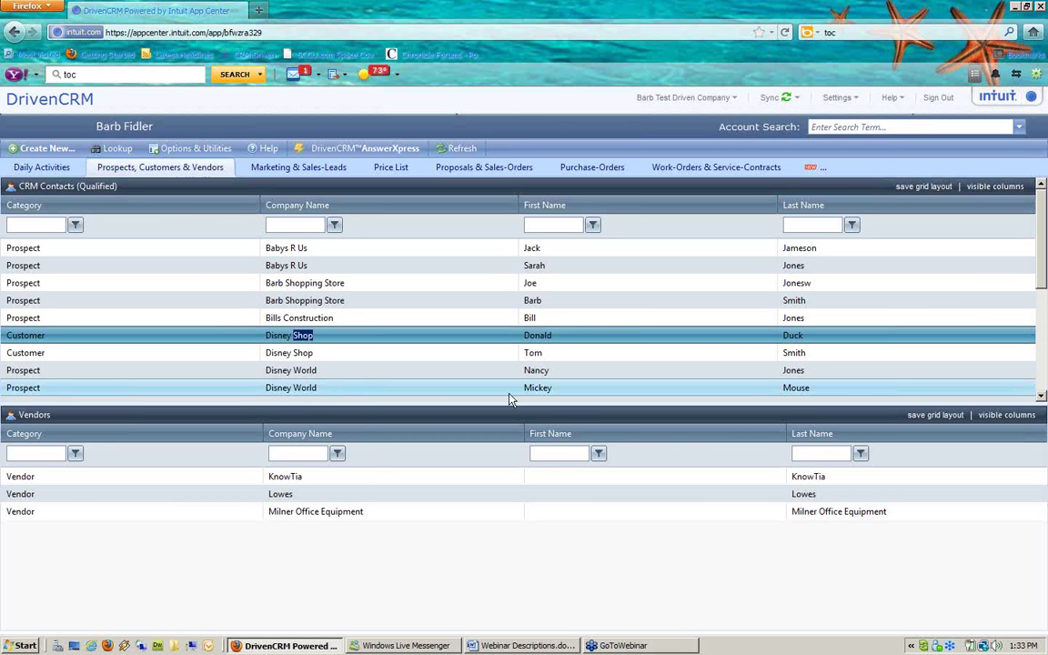
{"action": "double_click", "coordinate": [294, 393]}
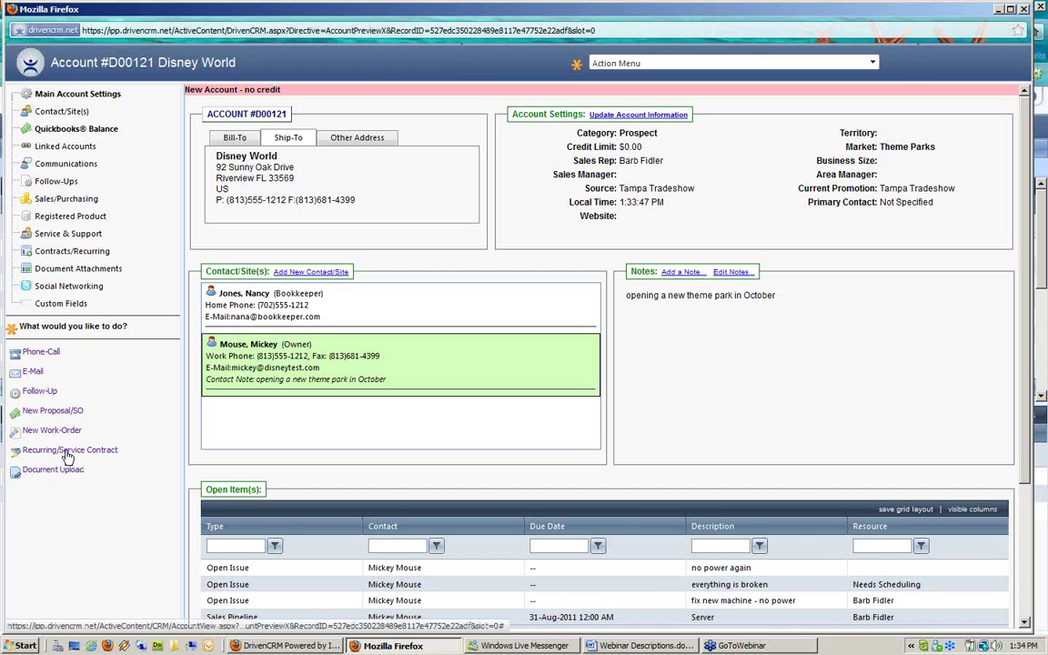
{"action": "left_click", "coordinate": [68, 458]}
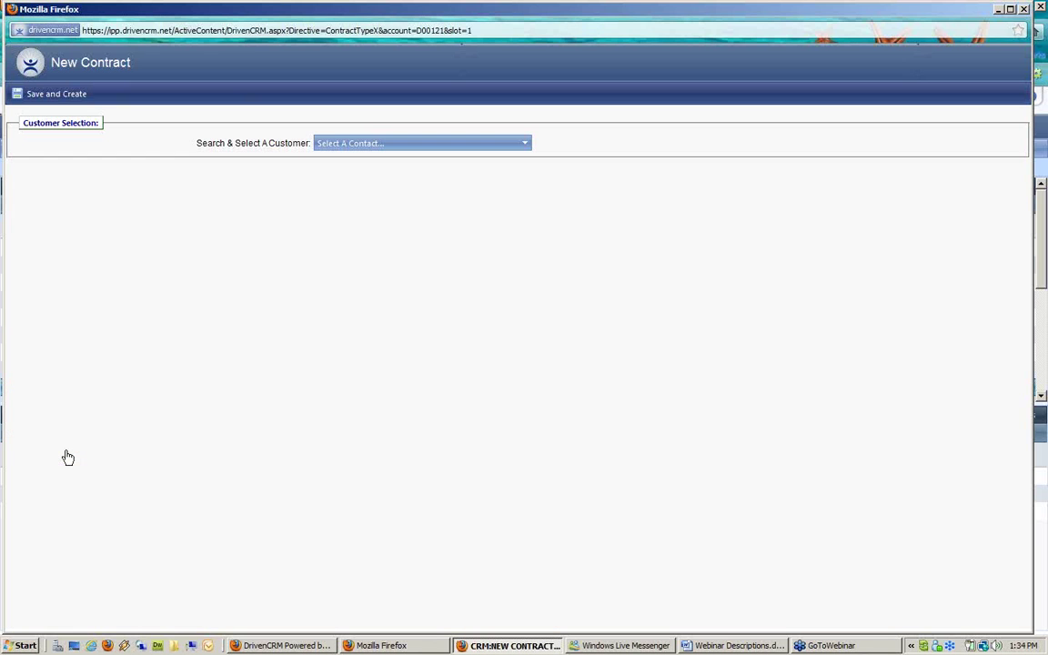
- Choose the account owner as customer and describe the contract as 'Monthly Support & part contract'
{"action": "left_click", "coordinate": [491, 146]}
{"action": "left_click", "coordinate": [438, 183]}
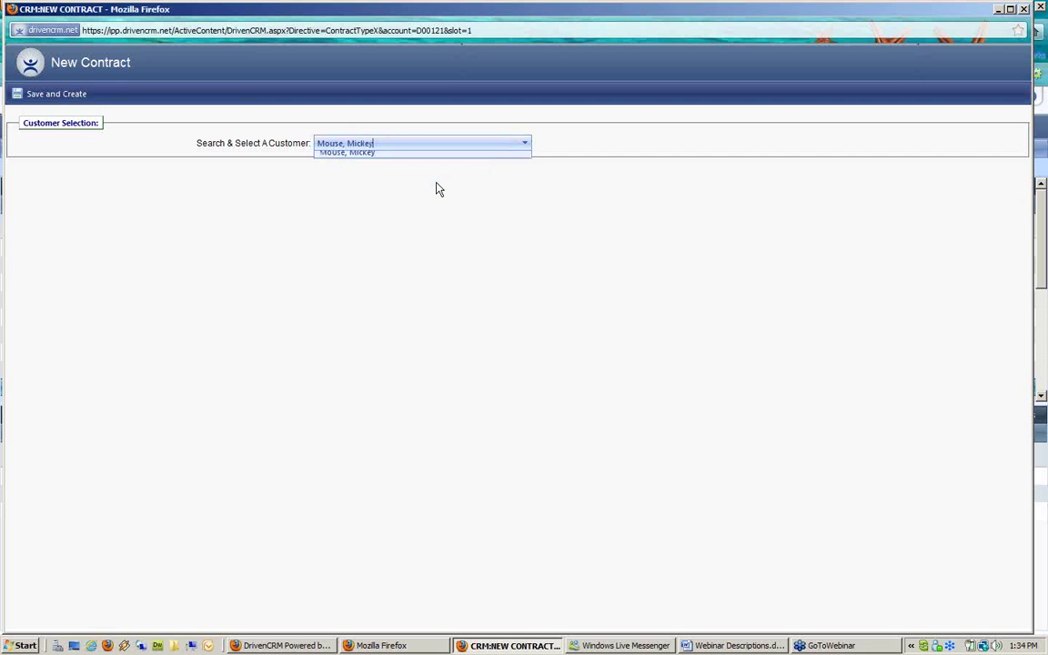
{"action": "left_click", "coordinate": [293, 220]}
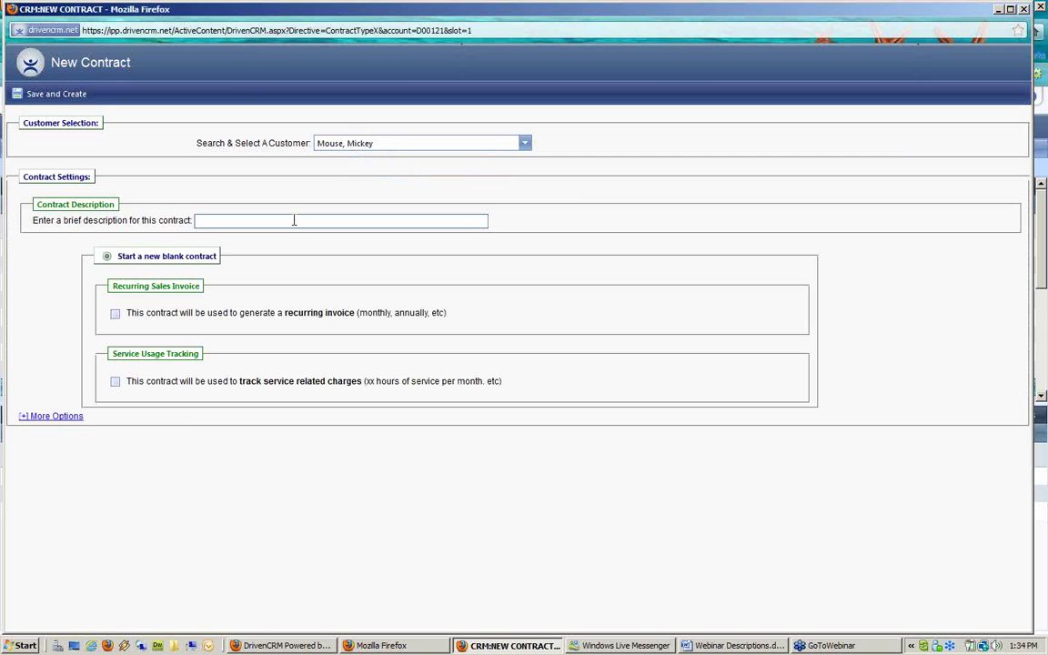
{"action": "type", "text": "Montly"}
{"action": "key", "text": "BackSpace"}
{"action": "key", "text": "BackSpace"}
{"action": "key", "text": "BackSpace"}
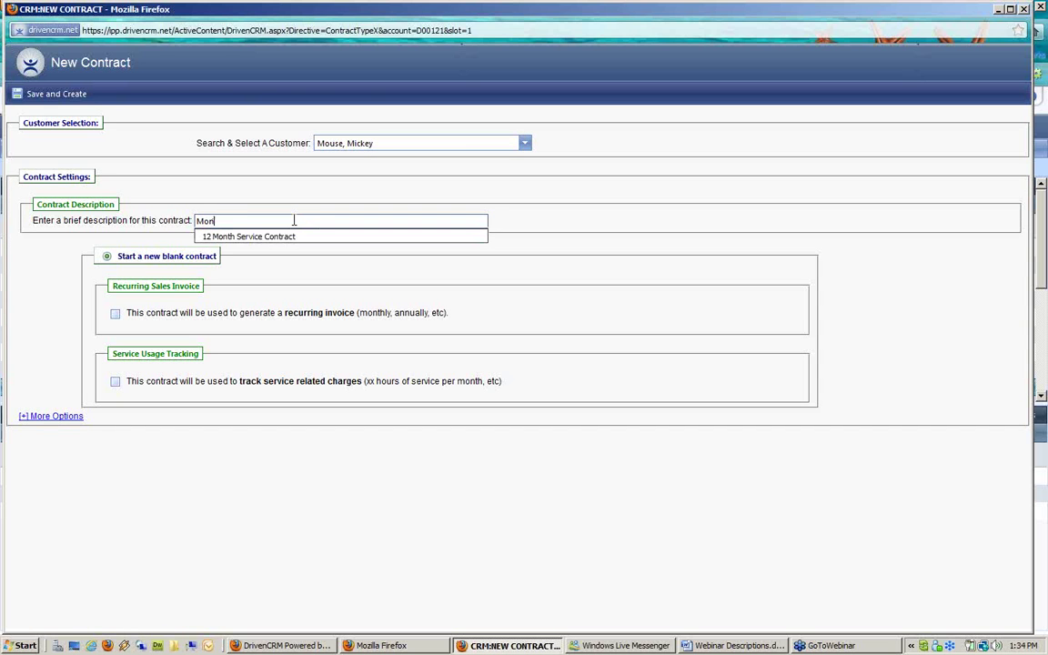
{"action": "type", "text": "thly "}
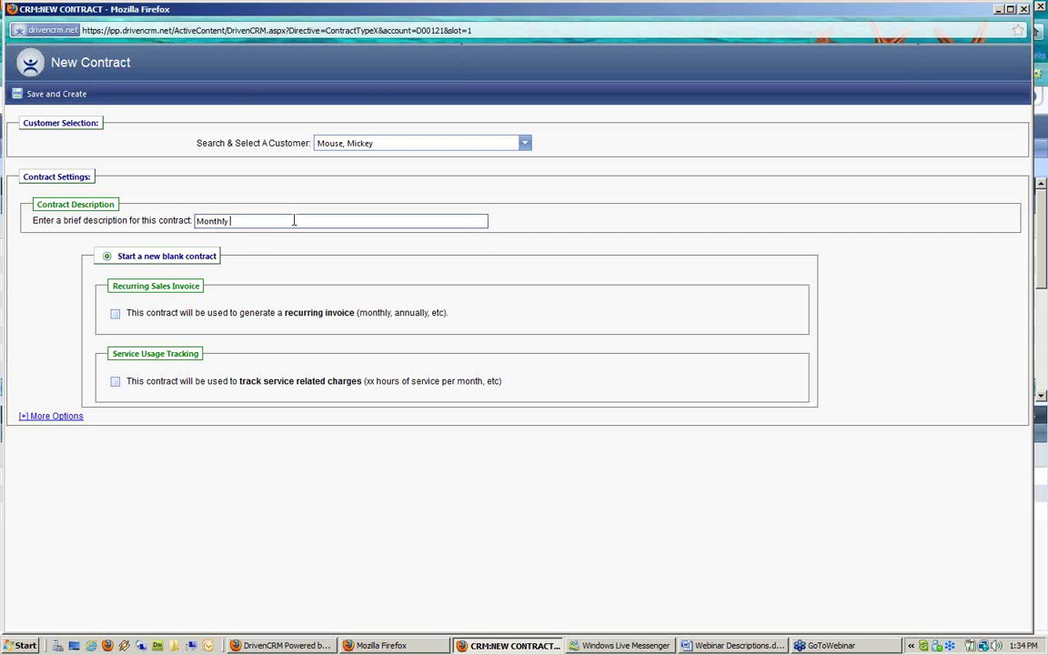
{"action": "type", "text": "Support & part contract"}
- Enable Recurring Sales Invoice and automatic credit card charging, then save and create the contract
{"action": "left_click_drag", "start_coordinate": [283, 313], "coordinate": [446, 314]}
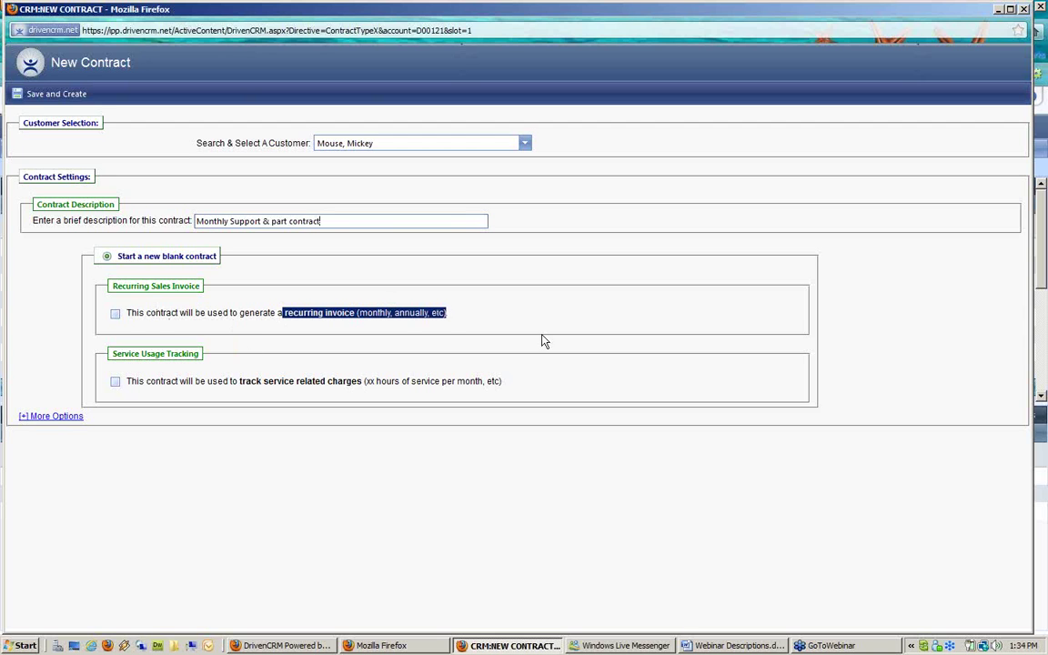
{"action": "left_click", "coordinate": [115, 314]}
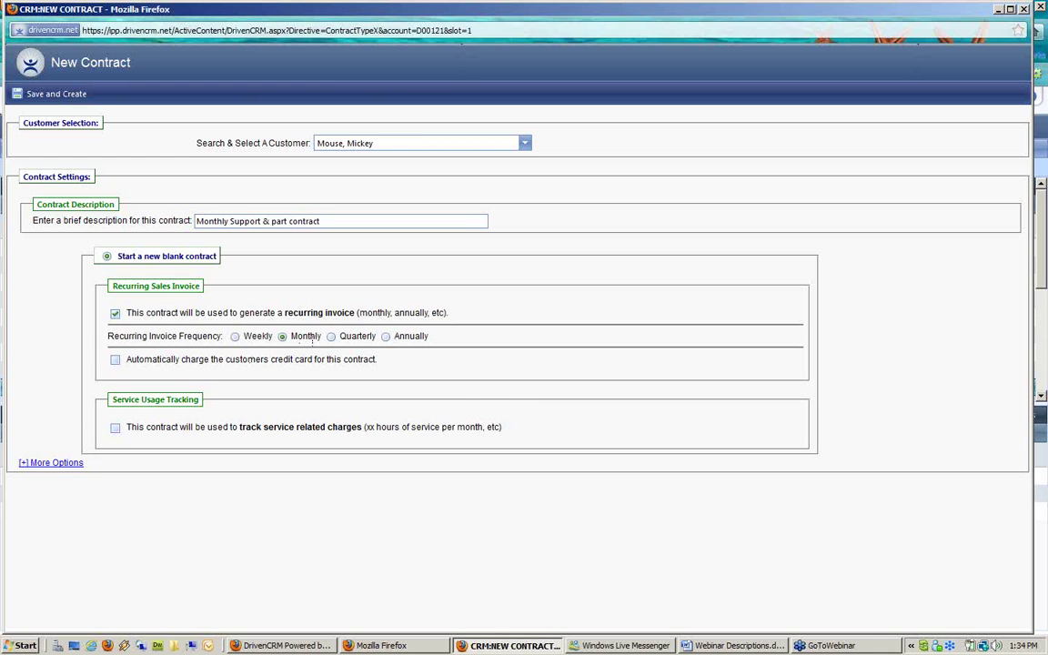
{"action": "left_click_drag", "start_coordinate": [125, 360], "coordinate": [398, 363]}
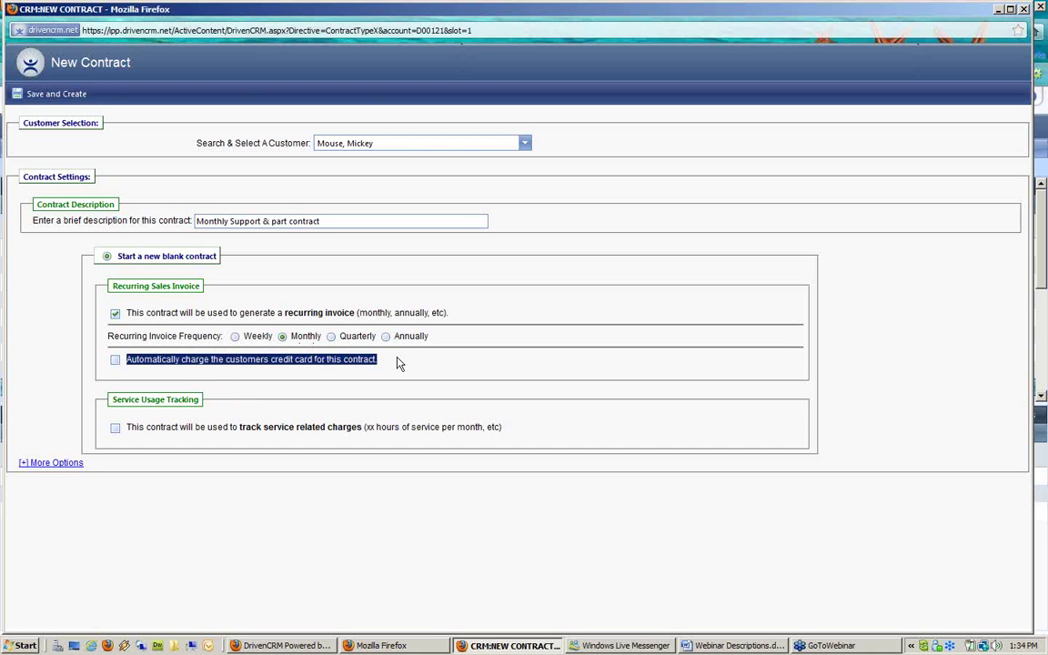
{"action": "left_click", "coordinate": [114, 361]}
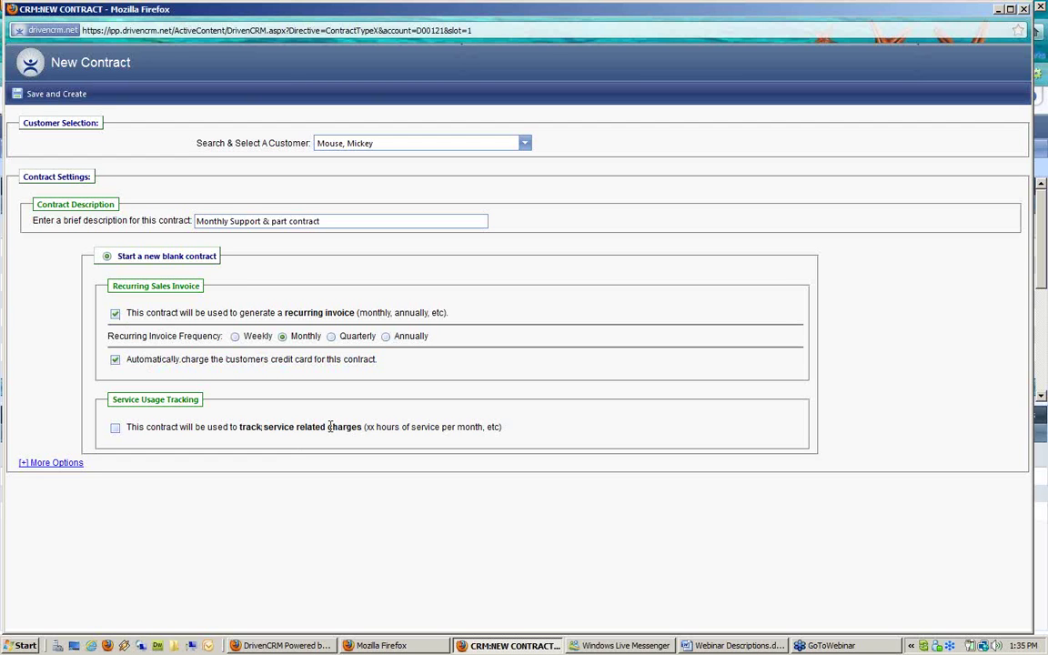
{"action": "left_click", "coordinate": [50, 94]}
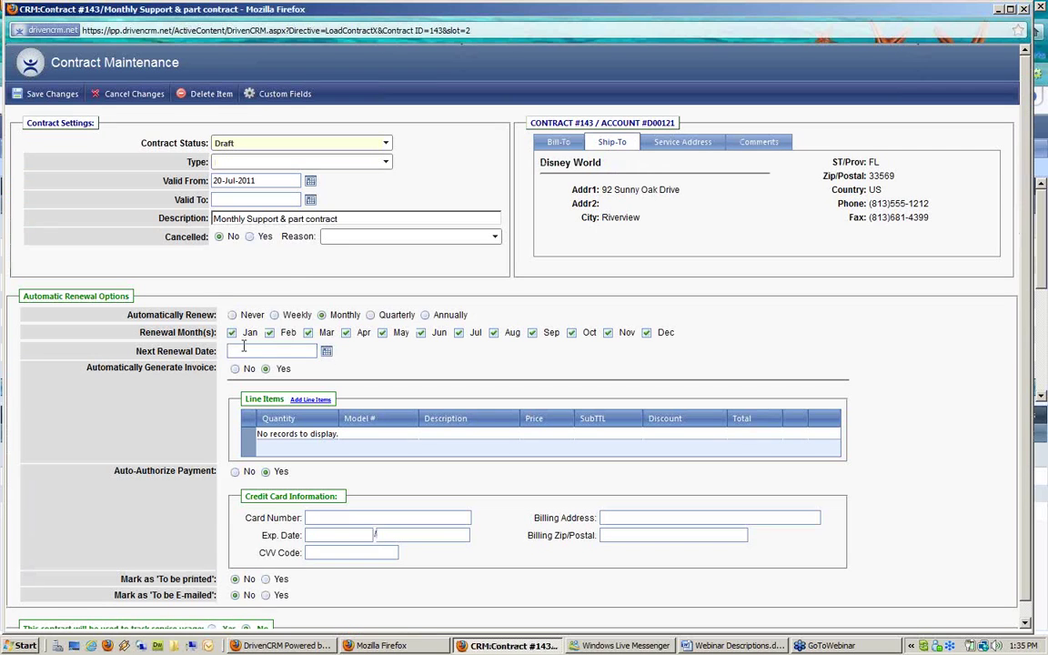
- Uncheck Sep in contract #143's Renewal Month(s), checking its status and 20-Jul-2011 start date
{"action": "left_click_drag", "start_coordinate": [143, 143], "coordinate": [208, 141]}
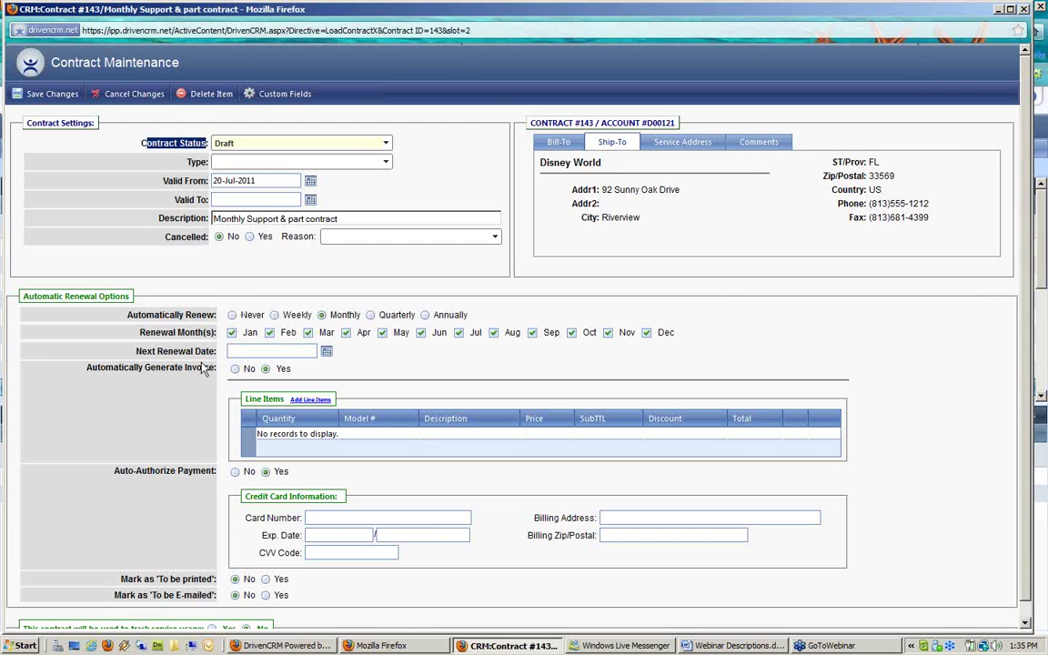
{"action": "left_click", "coordinate": [175, 327]}
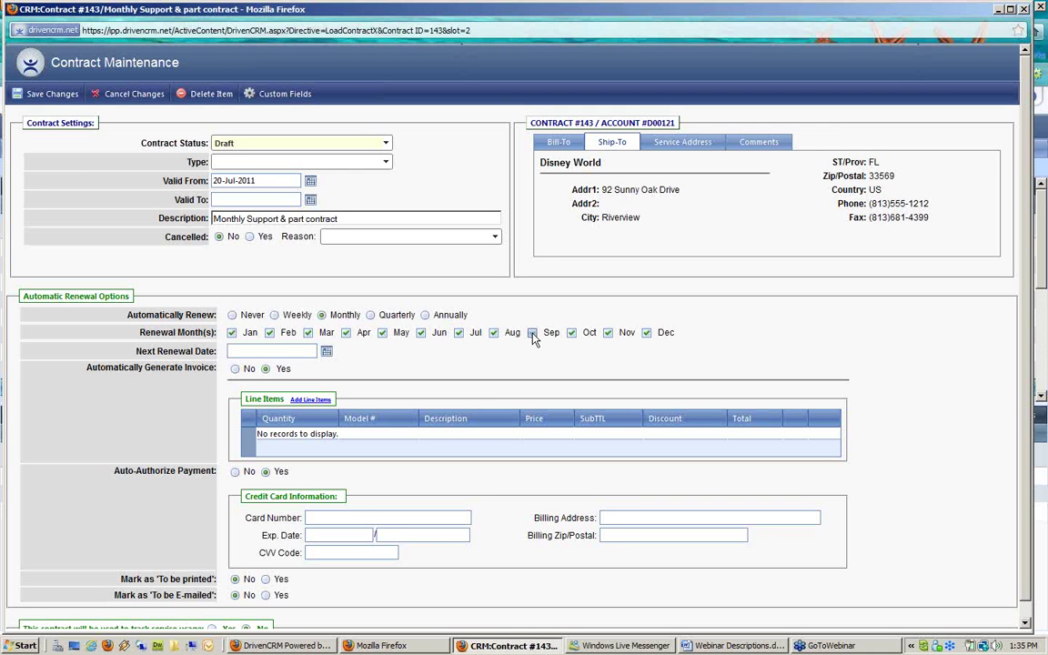
{"action": "left_click", "coordinate": [532, 332]}
{"action": "left_click", "coordinate": [240, 351]}
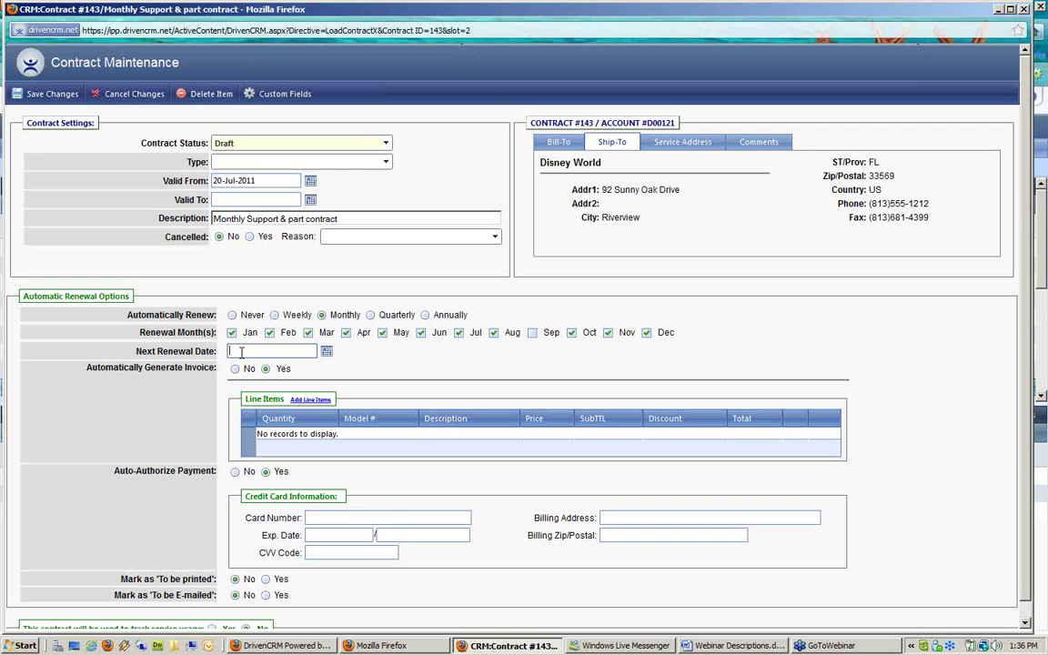
{"action": "left_click_drag", "start_coordinate": [164, 180], "coordinate": [255, 180]}
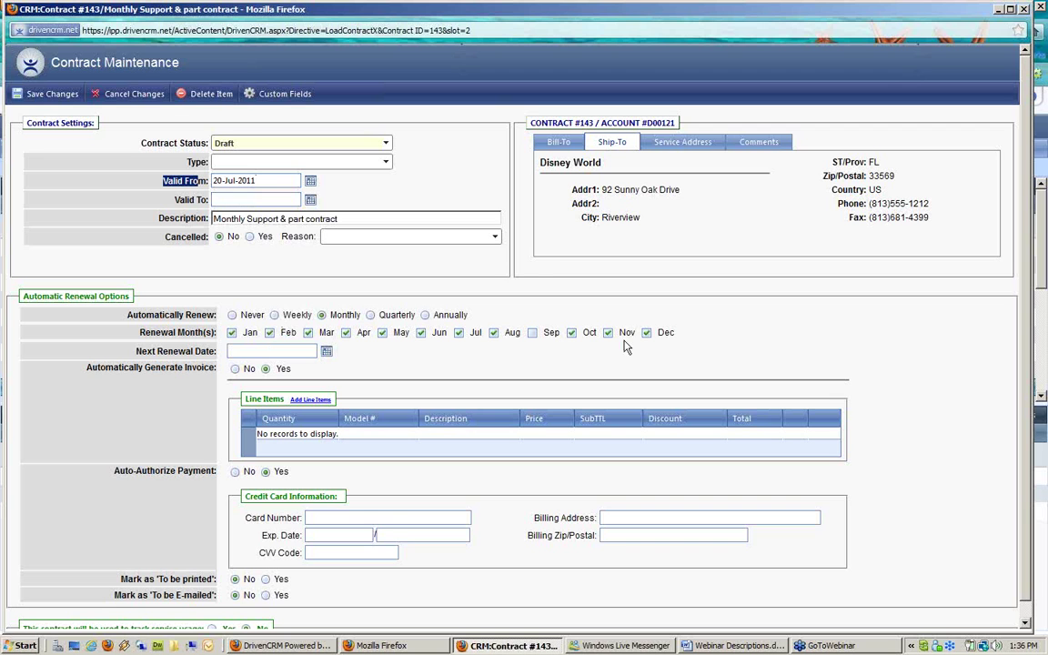
{"action": "left_click", "coordinate": [202, 179]}
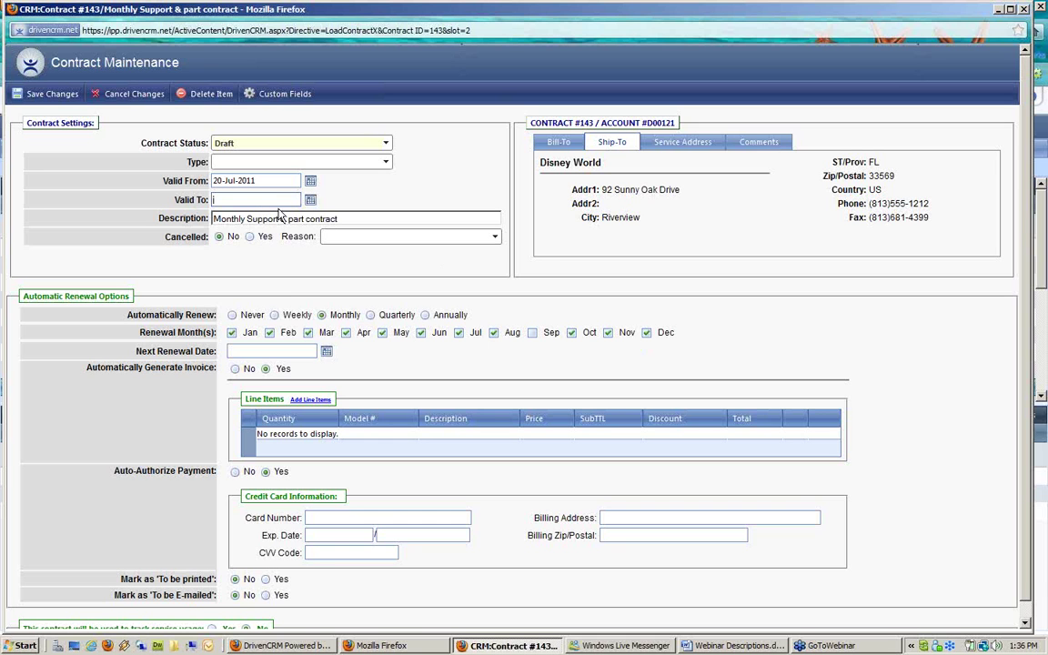
- Set the contract end date to 21 July, correcting the year's last digit to 2
{"action": "left_click", "coordinate": [310, 199]}
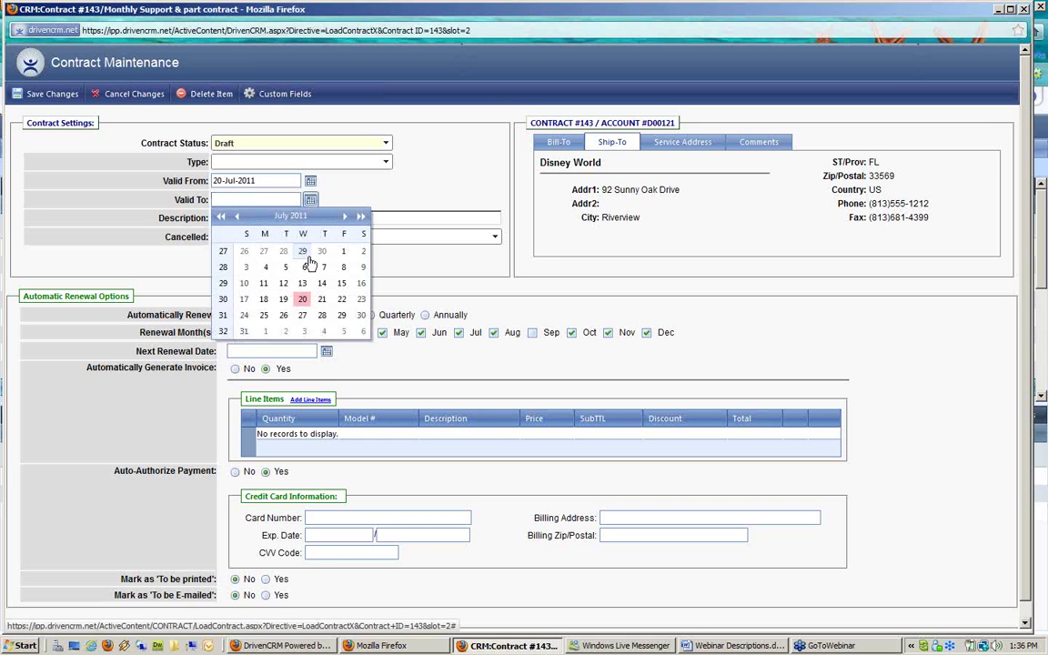
{"action": "left_click", "coordinate": [321, 298]}
{"action": "left_click", "coordinate": [290, 199]}
{"action": "key", "text": "BackSpace"}
{"action": "type", "text": "21-Jul-2012"}
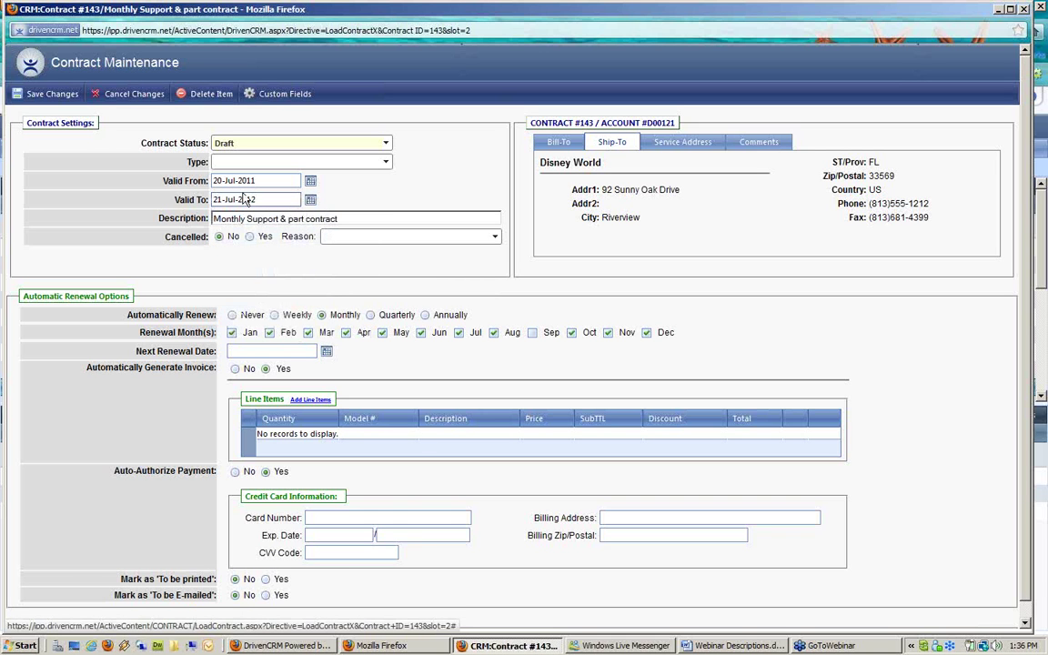
{"action": "left_click_drag", "start_coordinate": [165, 200], "coordinate": [273, 205]}
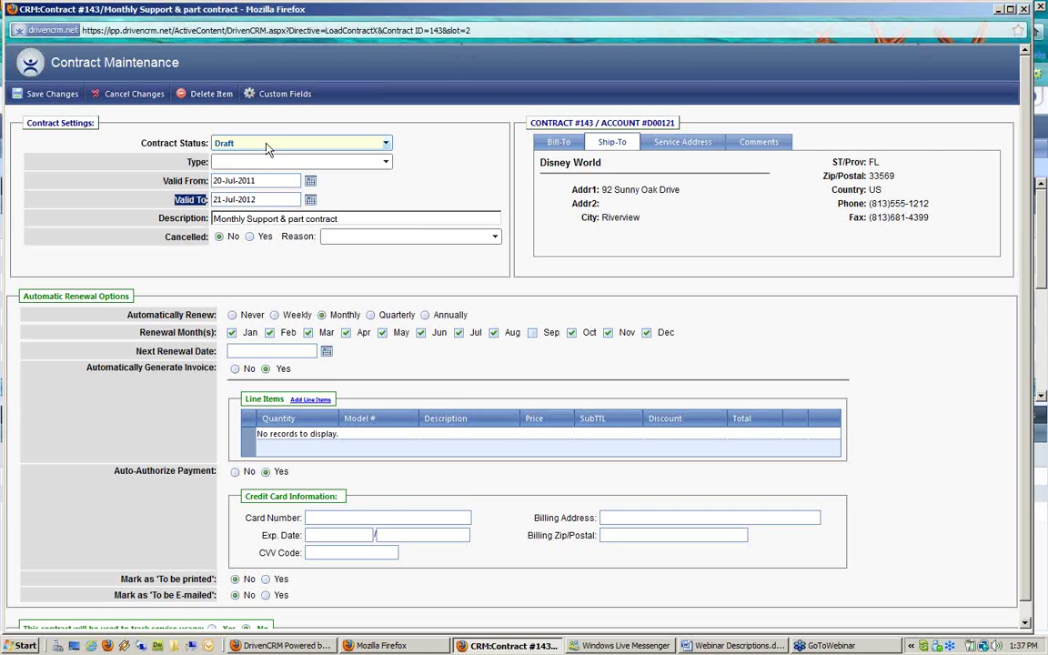
- Set the contract type to Warranty contract and review the automatic invoice setting
{"action": "left_click", "coordinate": [277, 163]}
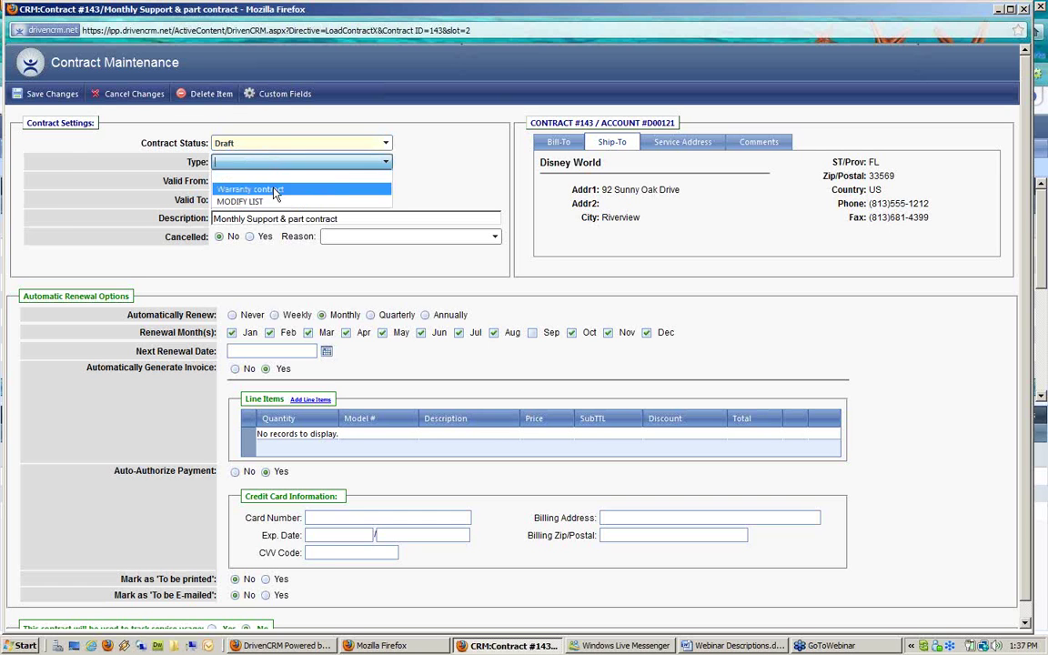
{"action": "left_click", "coordinate": [273, 190]}
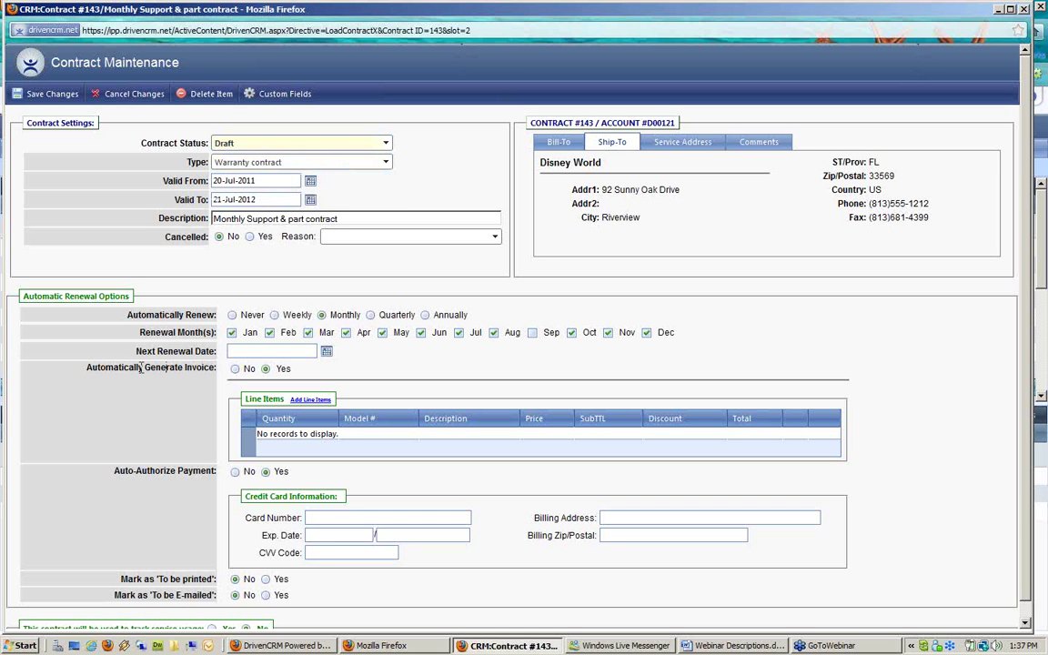
{"action": "left_click_drag", "start_coordinate": [88, 367], "coordinate": [232, 378]}
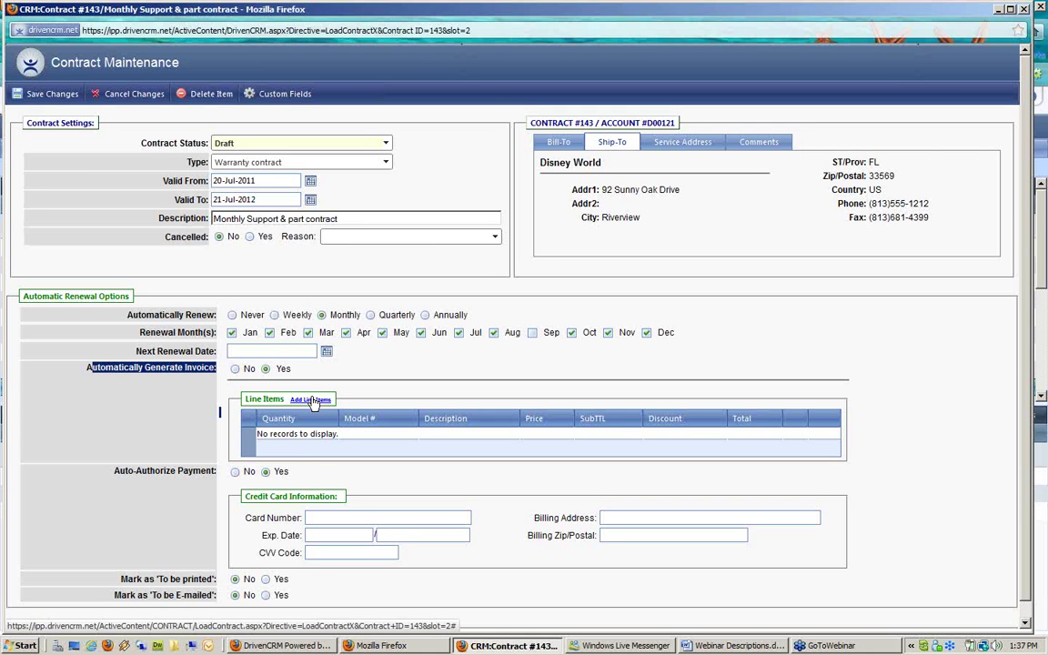
- Add a keyboard line item with quantity 2 at a price of 3.75
{"action": "left_click", "coordinate": [310, 400]}
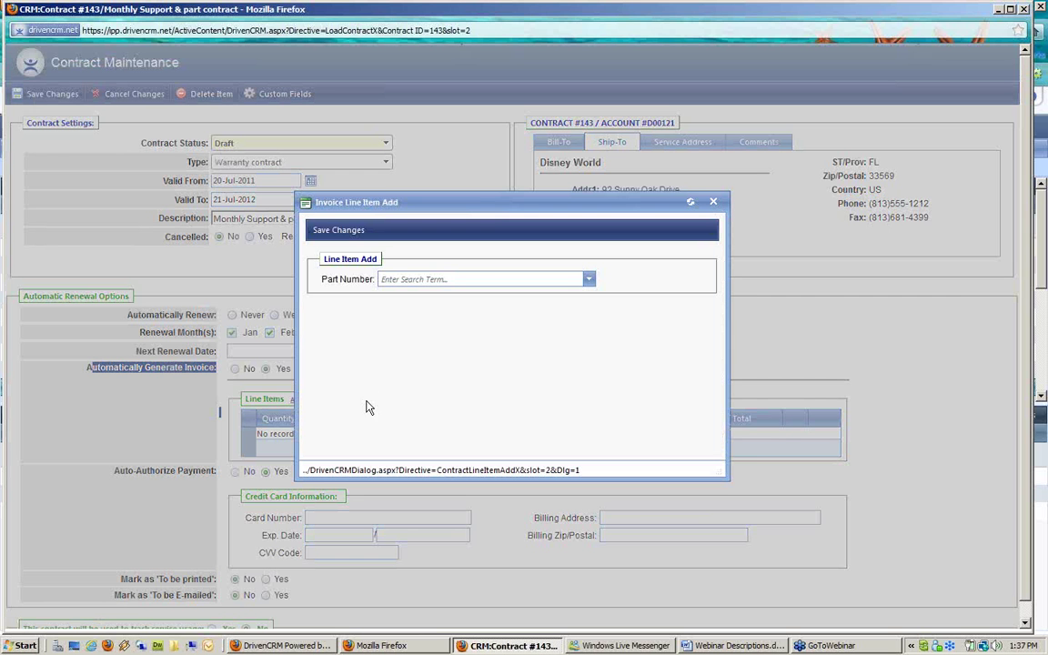
{"action": "left_click", "coordinate": [478, 281]}
{"action": "type", "text": "keyboard:keyboard"}
{"action": "left_click", "coordinate": [487, 295]}
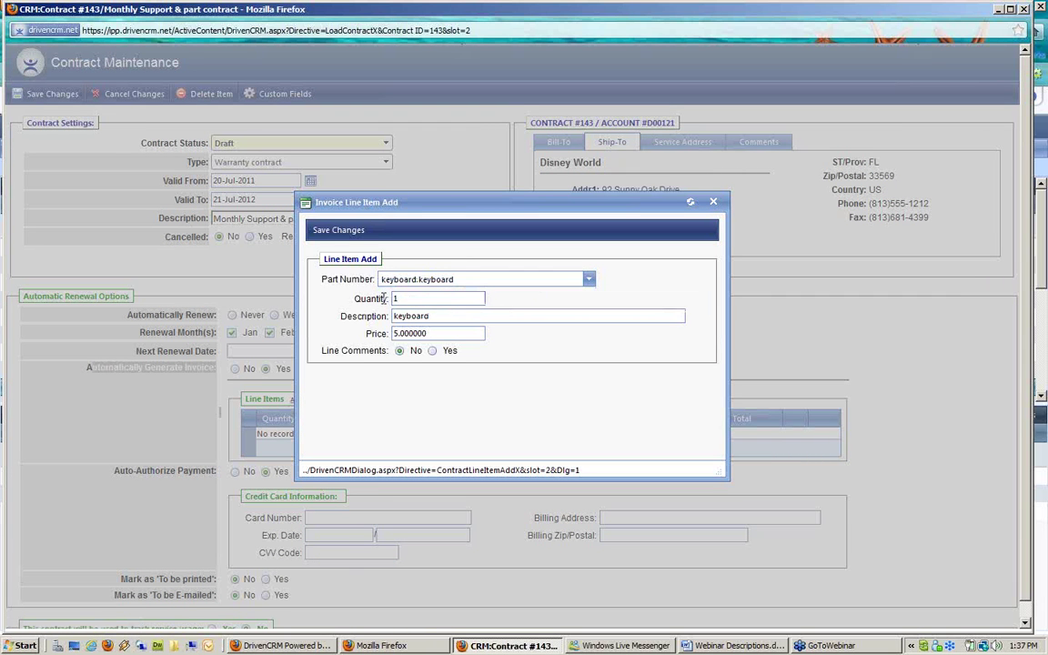
{"action": "key", "text": "BackSpace"}
{"action": "type", "text": "2"}
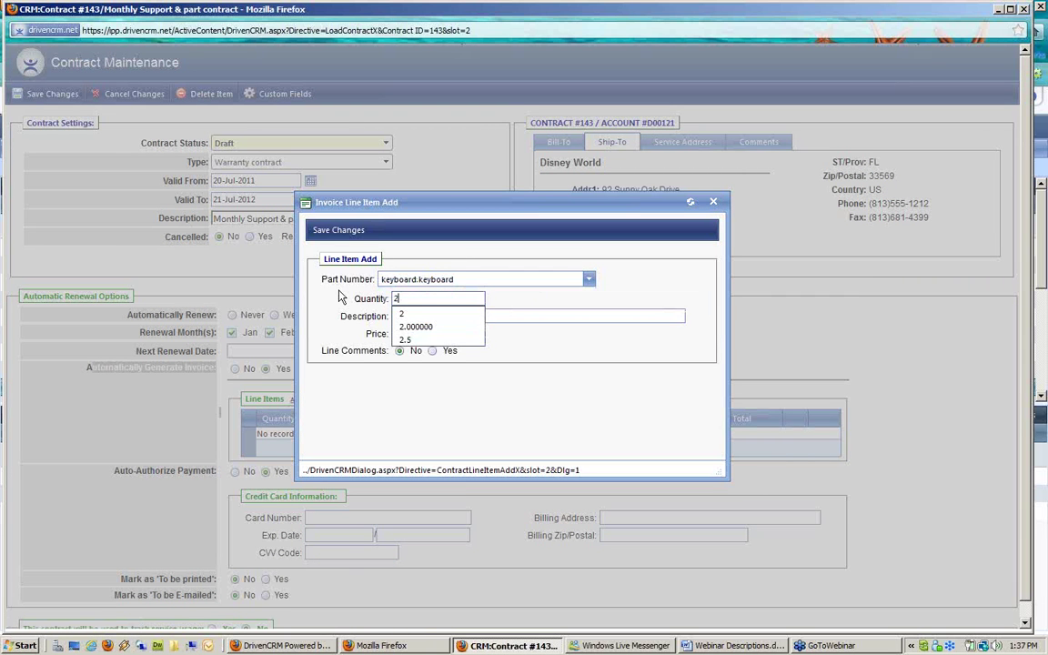
{"action": "left_click_drag", "start_coordinate": [344, 313], "coordinate": [351, 316]}
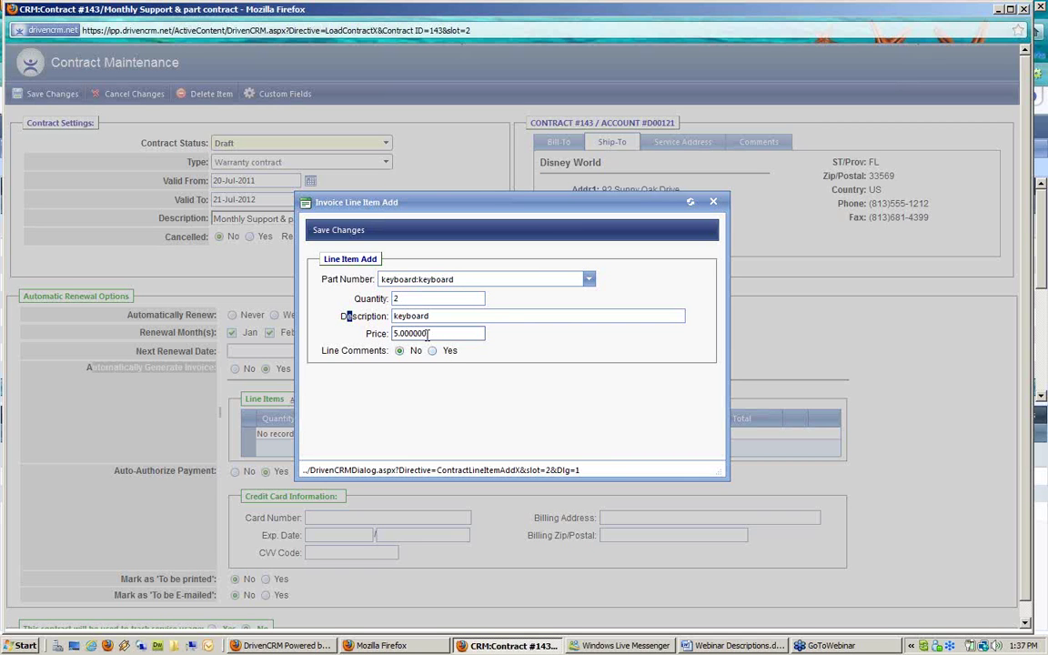
{"action": "double_click", "coordinate": [428, 333]}
{"action": "type", "text": "3.75"}
- Comment the line as 'This is our monthly keyboard supply' and save the item
{"action": "left_click", "coordinate": [432, 351]}
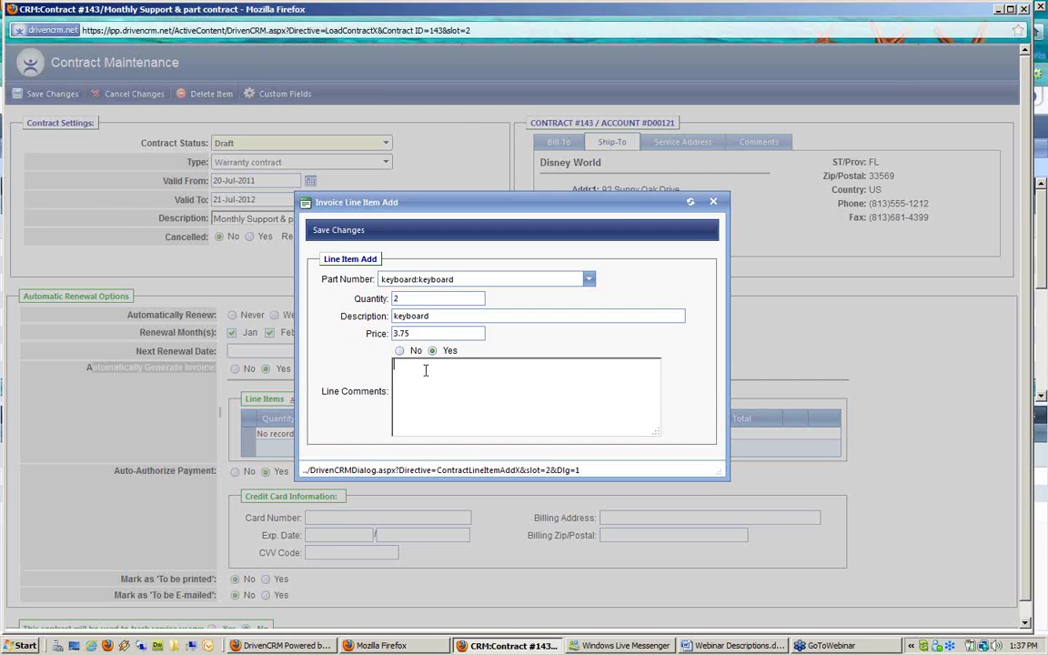
{"action": "left_click", "coordinate": [424, 370]}
{"action": "type", "text": "This is our monthly keyboar"}
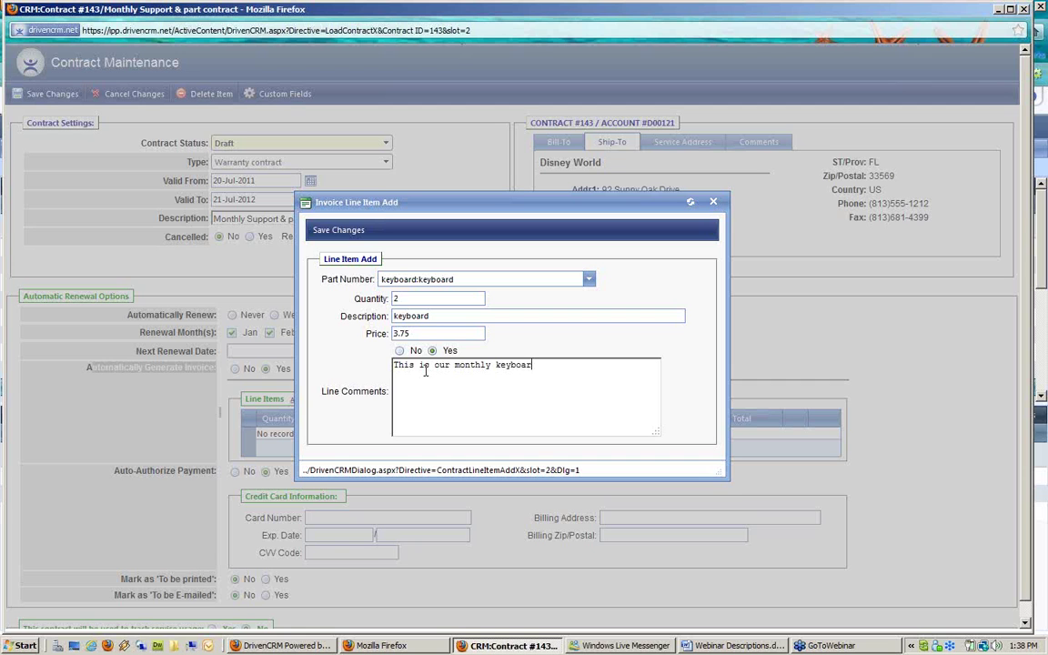
{"action": "type", "text": "d supply"}
{"action": "left_click", "coordinate": [332, 232]}
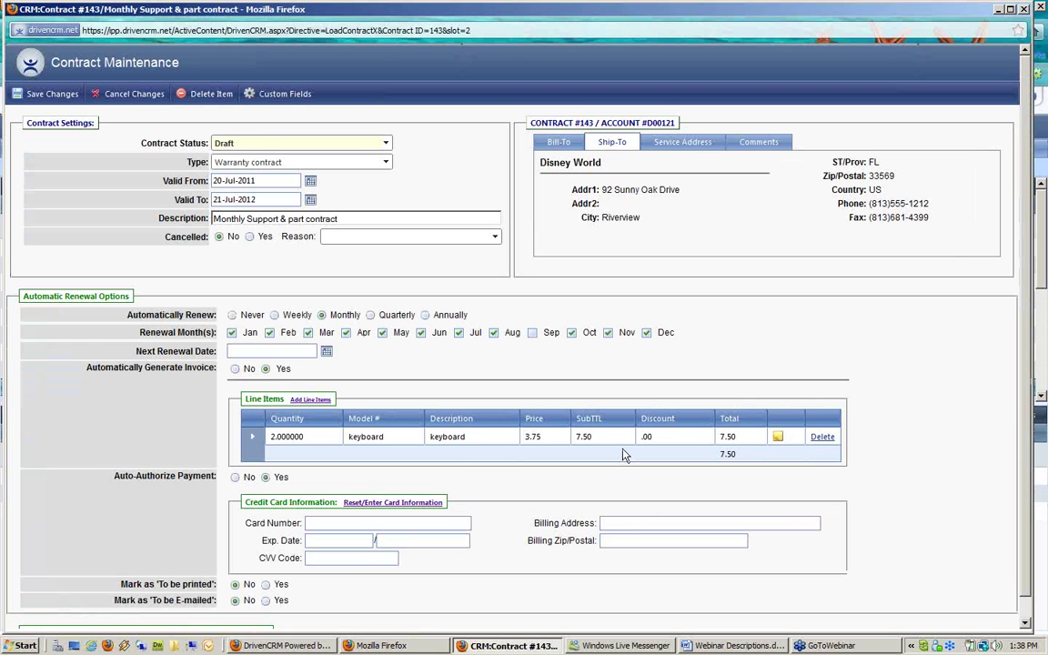
- Add a Service:Services performed line item with quantity 2 at a price of 115
{"action": "left_click", "coordinate": [323, 400]}
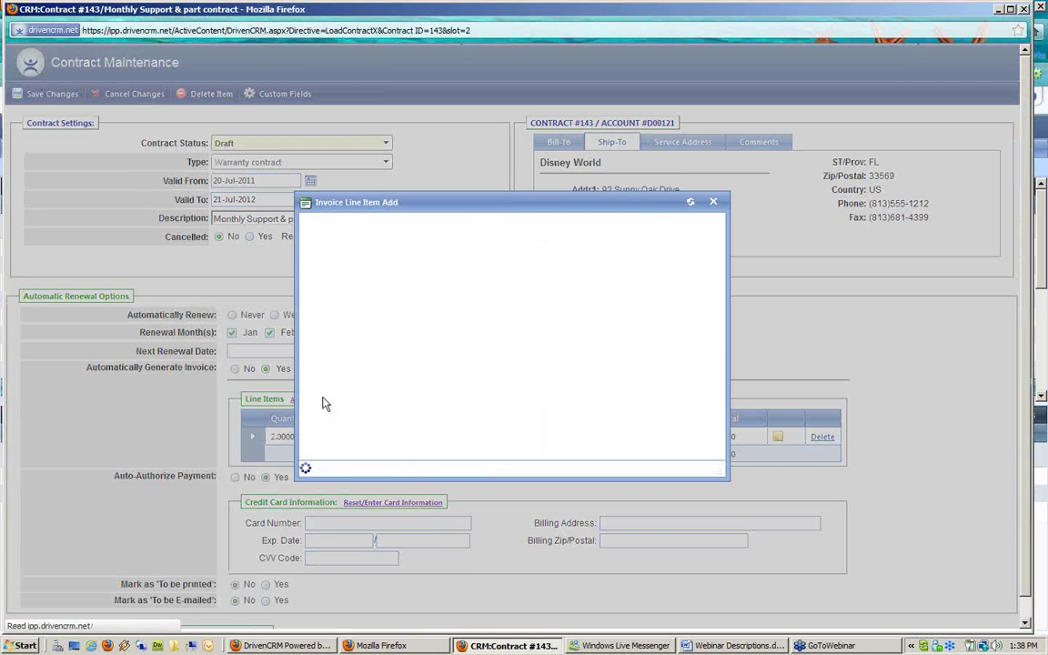
{"action": "left_click", "coordinate": [437, 283]}
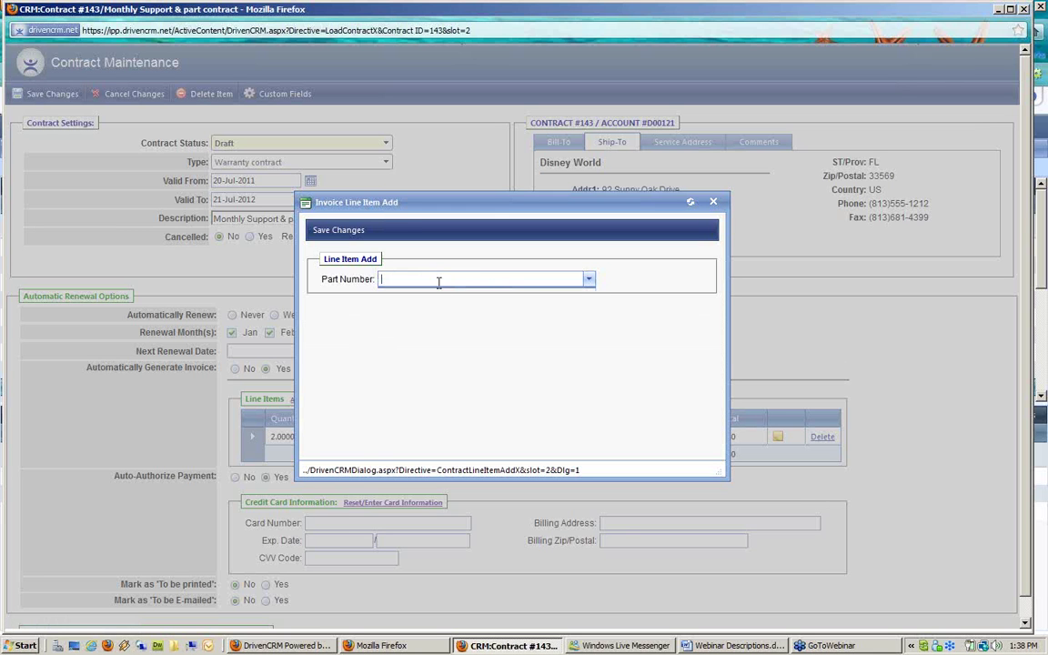
{"action": "type", "text": "ser"}
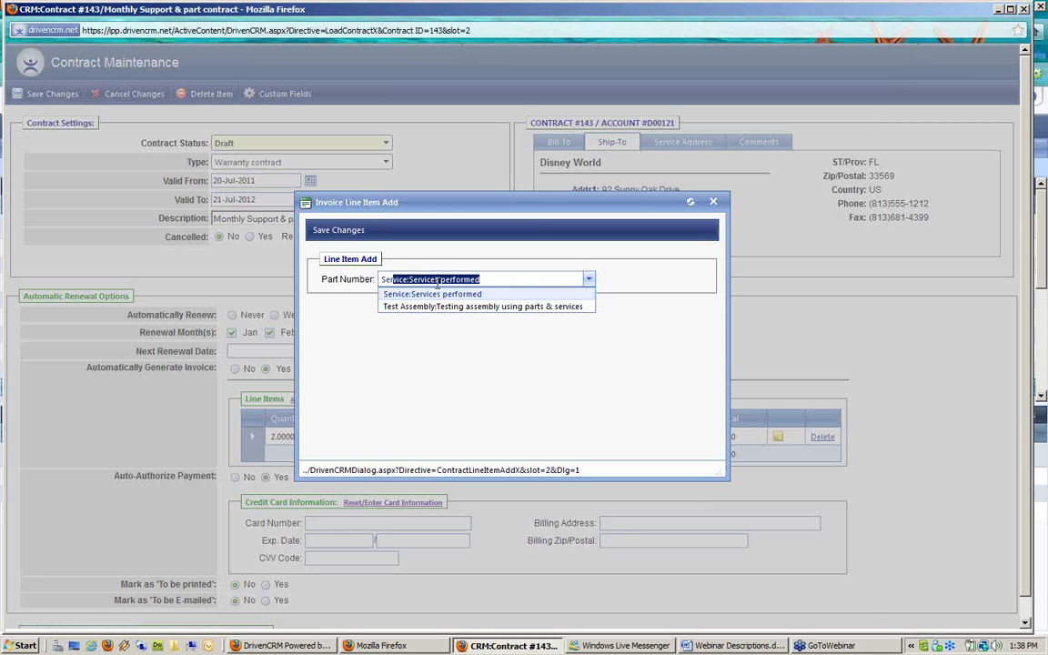
{"action": "left_click", "coordinate": [447, 298]}
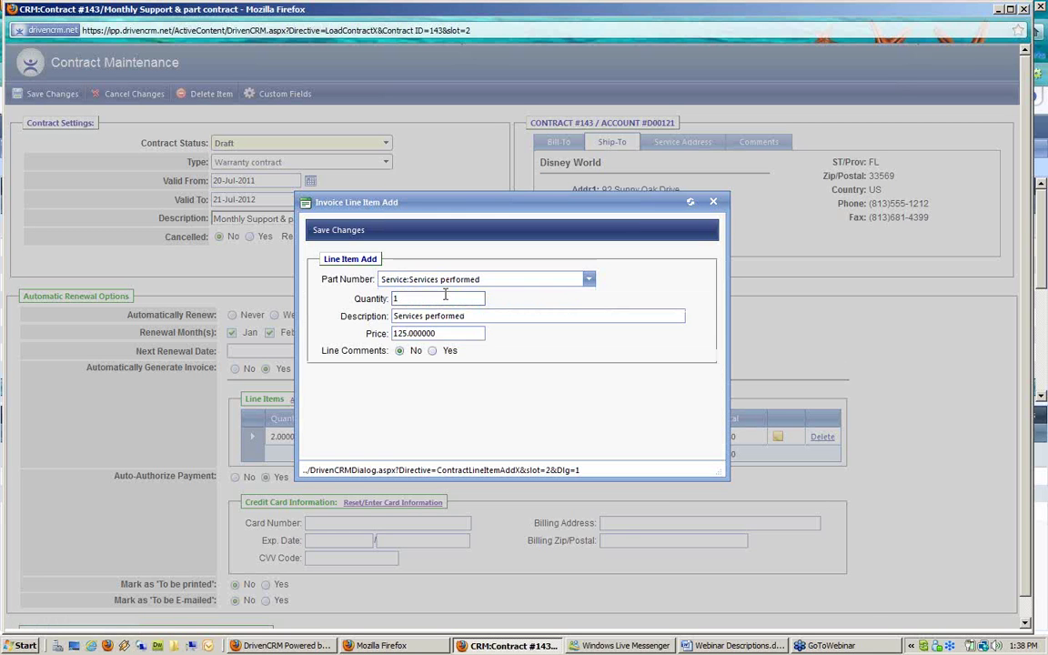
{"action": "double_click", "coordinate": [435, 301]}
{"action": "key", "text": "BackSpace"}
{"action": "type", "text": "2"}
{"action": "left_click", "coordinate": [538, 318]}
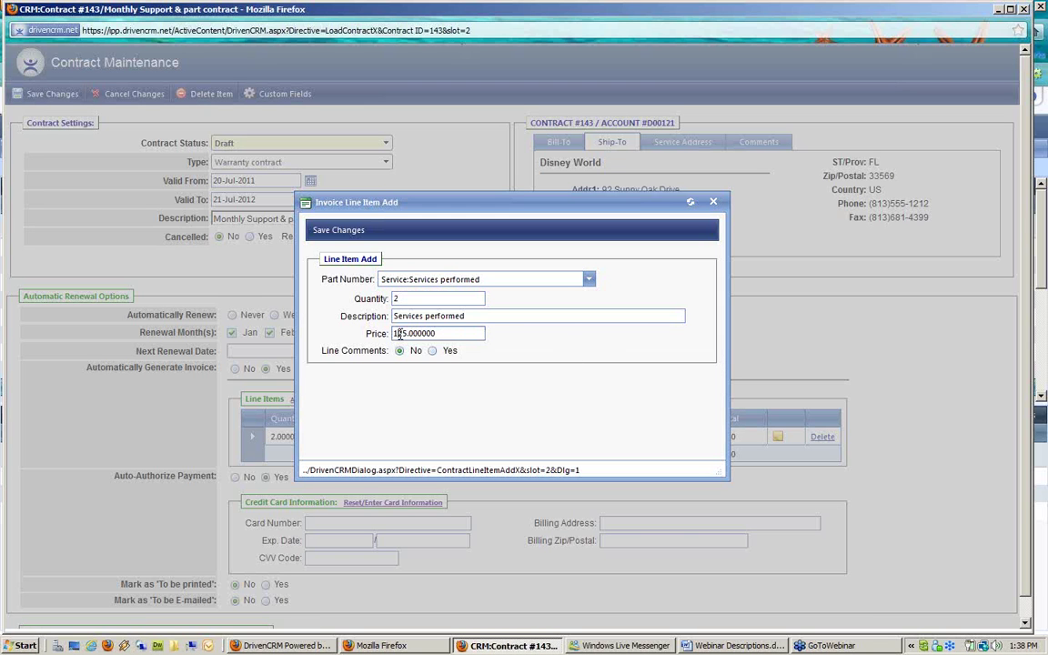
{"action": "key", "text": "Delete"}
{"action": "type", "text": "1"}
{"action": "left_click", "coordinate": [339, 235]}
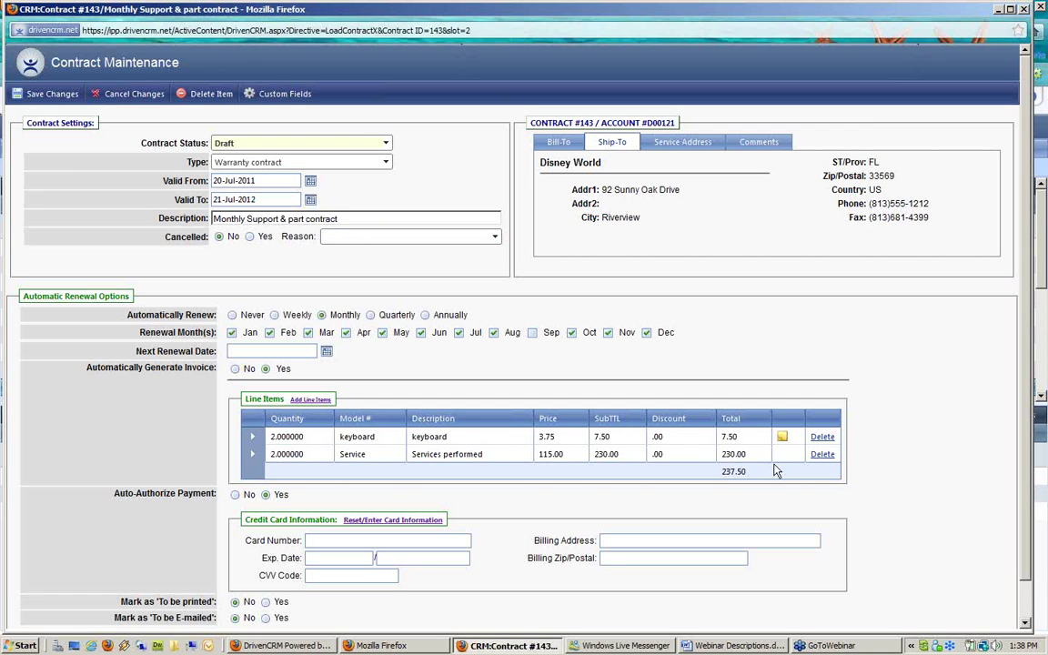
{"action": "left_click_drag", "start_coordinate": [755, 480], "coordinate": [723, 482]}
{"action": "left_click", "coordinate": [170, 498]}
{"action": "left_click_drag", "start_coordinate": [116, 492], "coordinate": [191, 493]}
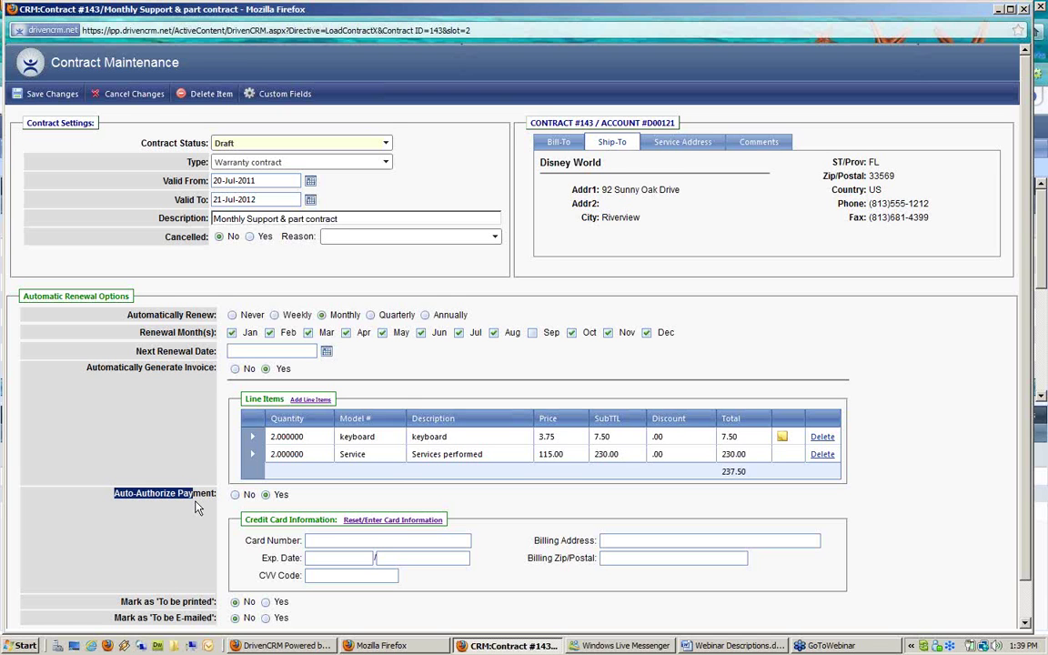
{"action": "scroll", "coordinate": [204, 511], "scroll_direction": "down", "scroll_amount": 1}
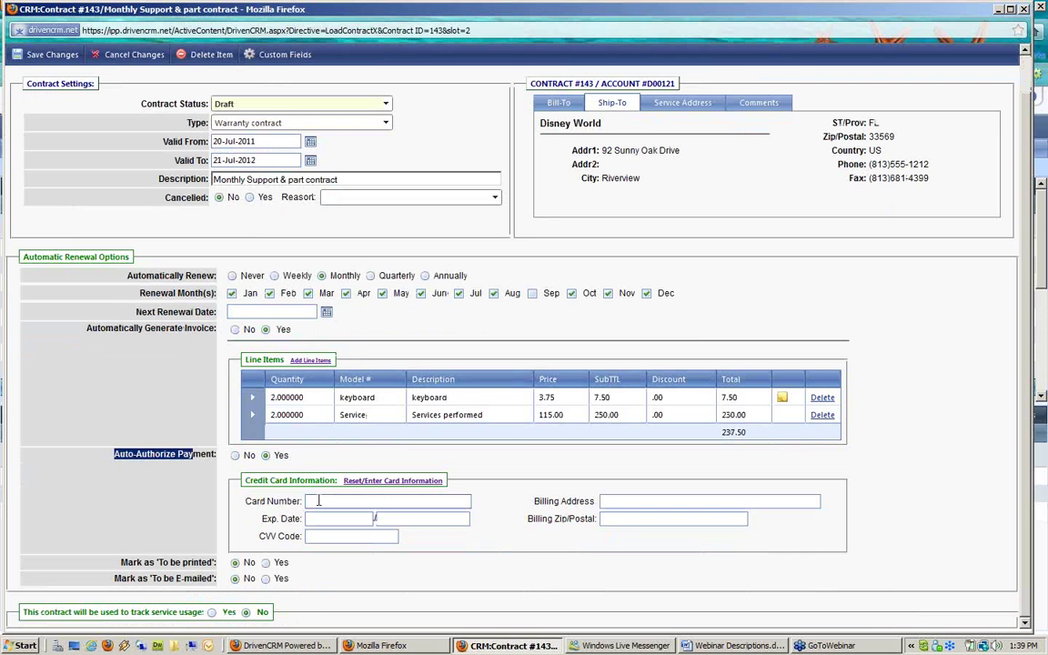
{"action": "left_click", "coordinate": [318, 500]}
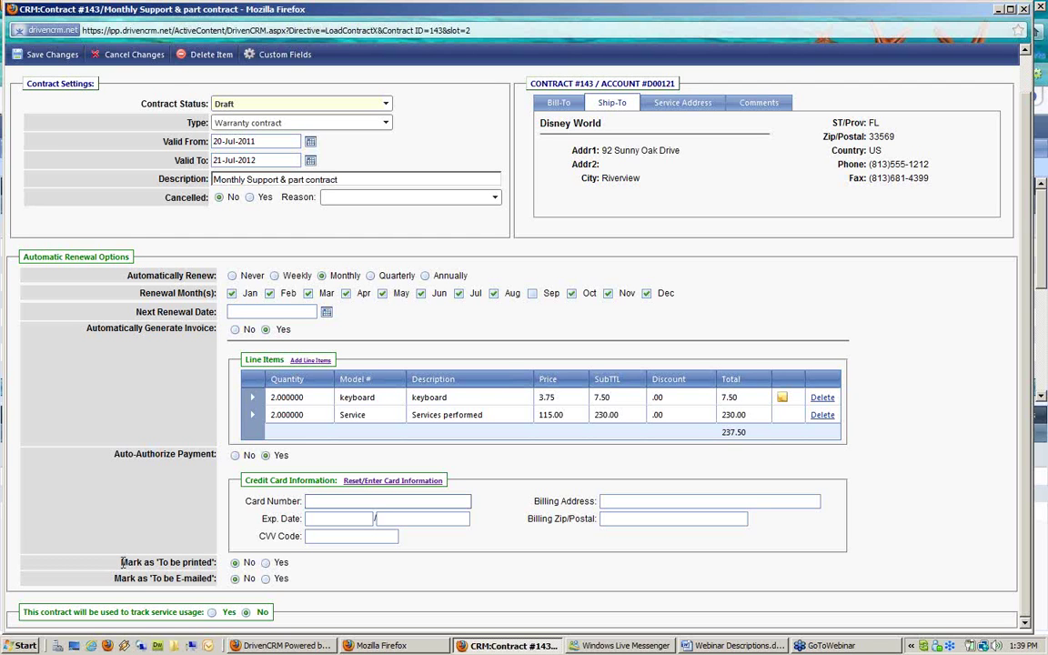
{"action": "left_click_drag", "start_coordinate": [121, 562], "coordinate": [215, 562]}
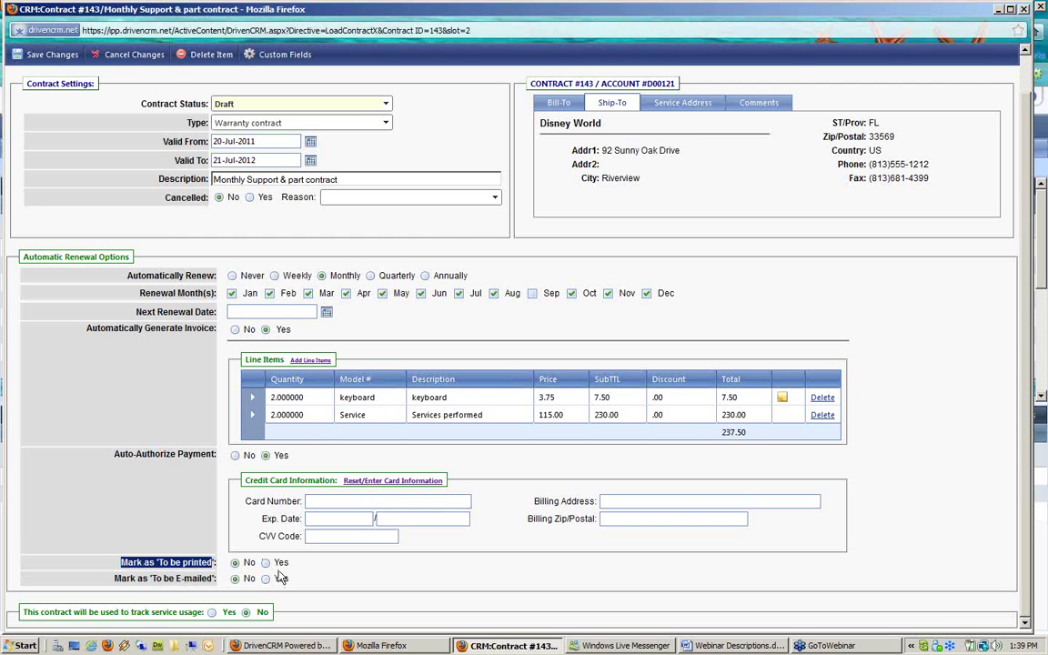
{"action": "left_click_drag", "start_coordinate": [114, 579], "coordinate": [208, 576]}
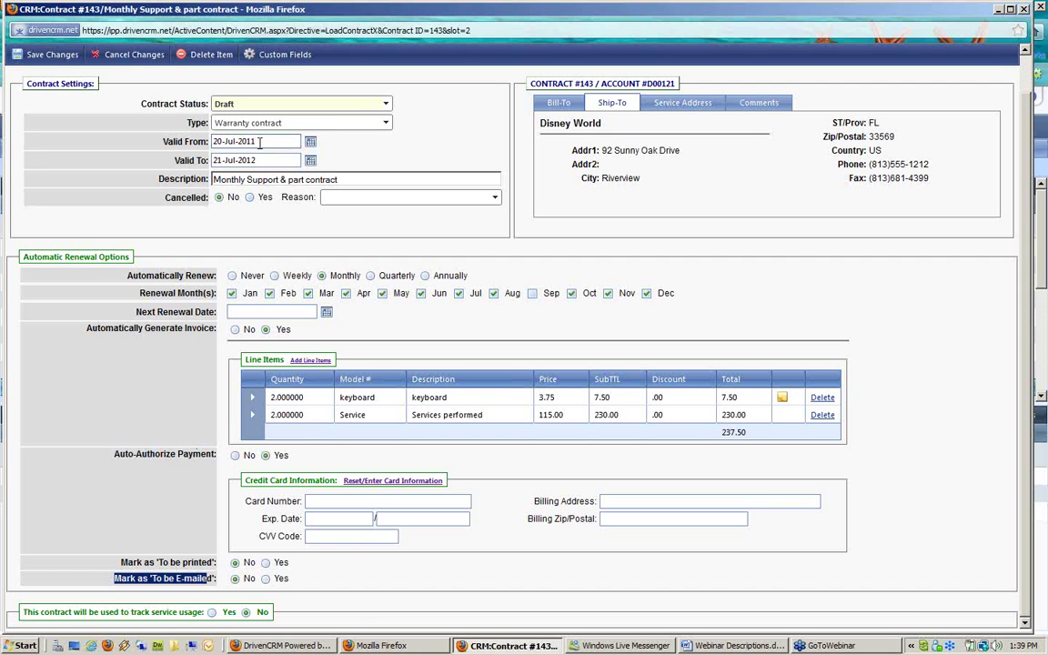
- Set Valid From to 01-Jun-2011 and the Next Renewal Date to 19-Jul-2011
{"action": "left_click", "coordinate": [282, 141]}
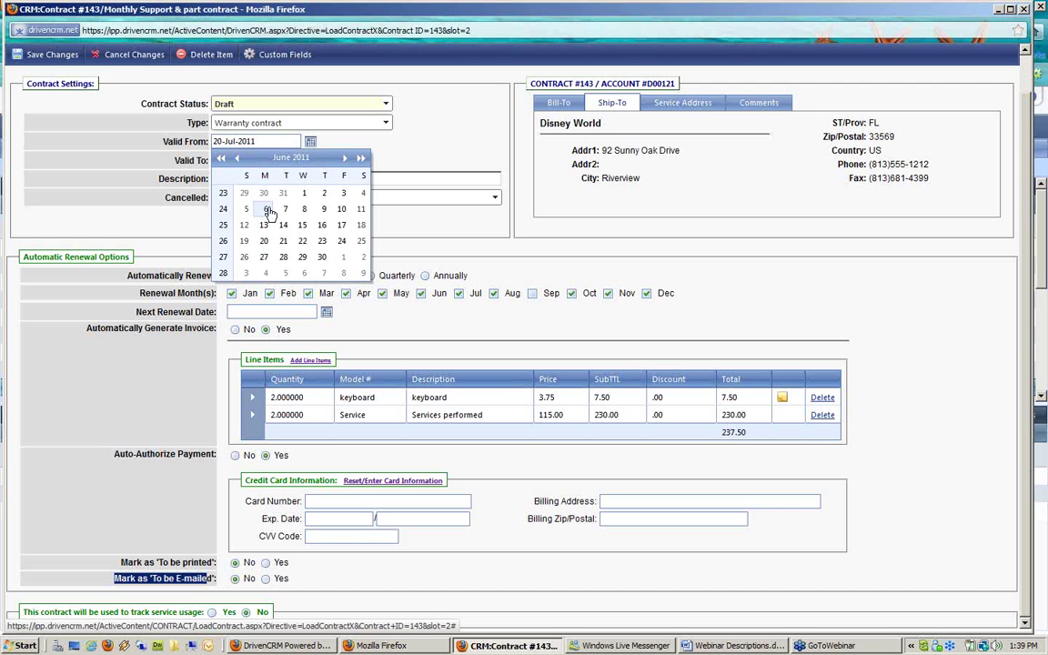
{"action": "left_click", "coordinate": [303, 194]}
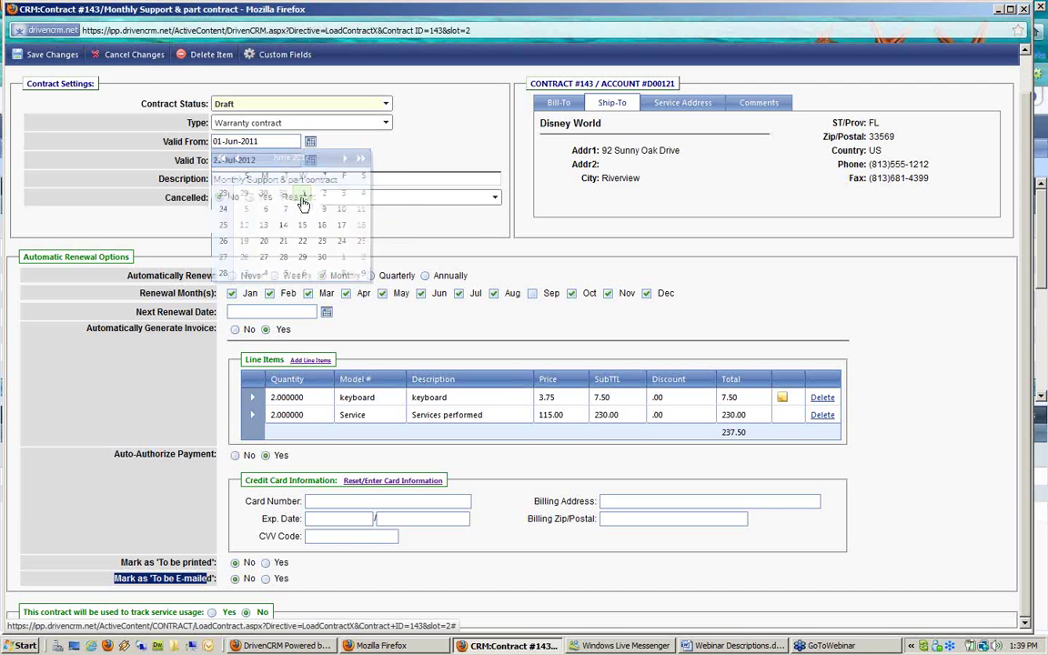
{"action": "left_click", "coordinate": [276, 310]}
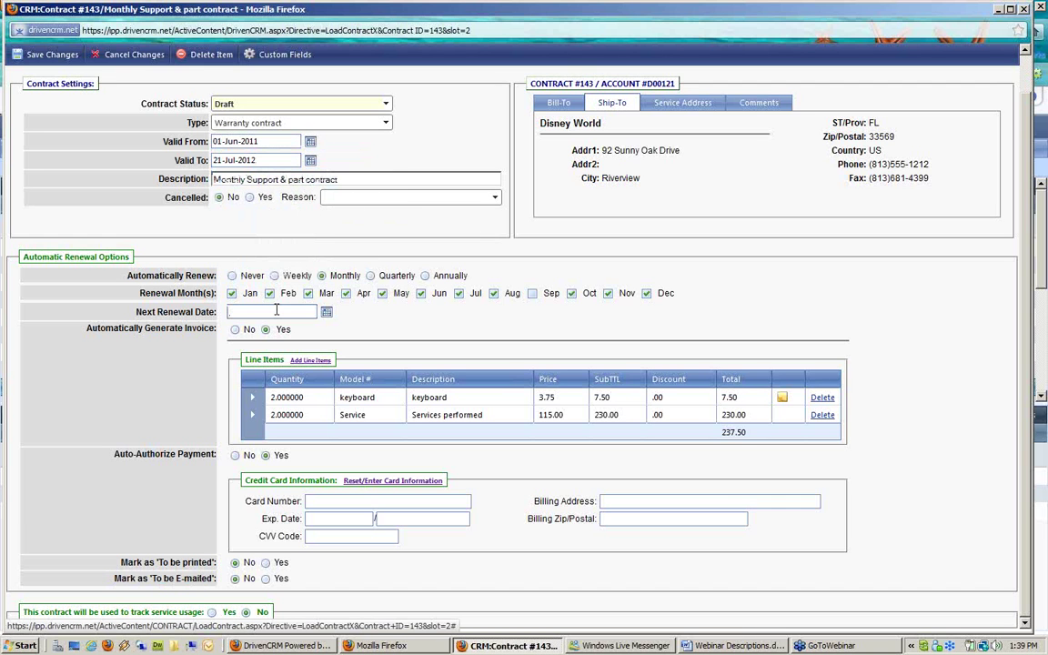
{"action": "left_click", "coordinate": [326, 312]}
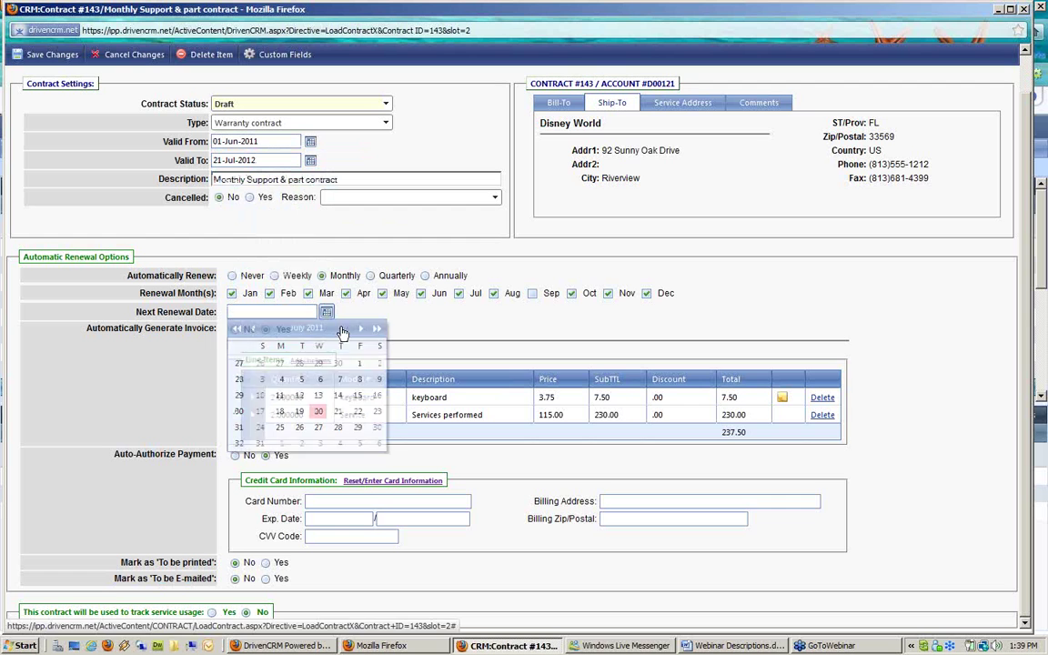
{"action": "left_click", "coordinate": [299, 411]}
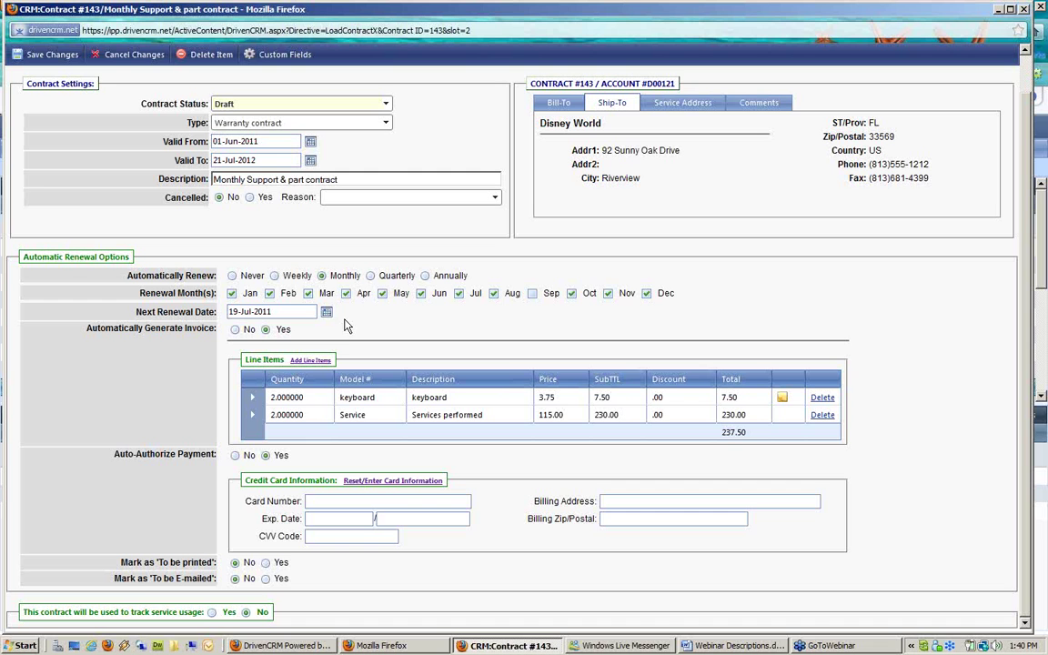
- Make the contract Active, set Auto-Authorize Payment to No, and save the changes
{"action": "left_click", "coordinate": [297, 106]}
{"action": "left_click", "coordinate": [269, 165]}
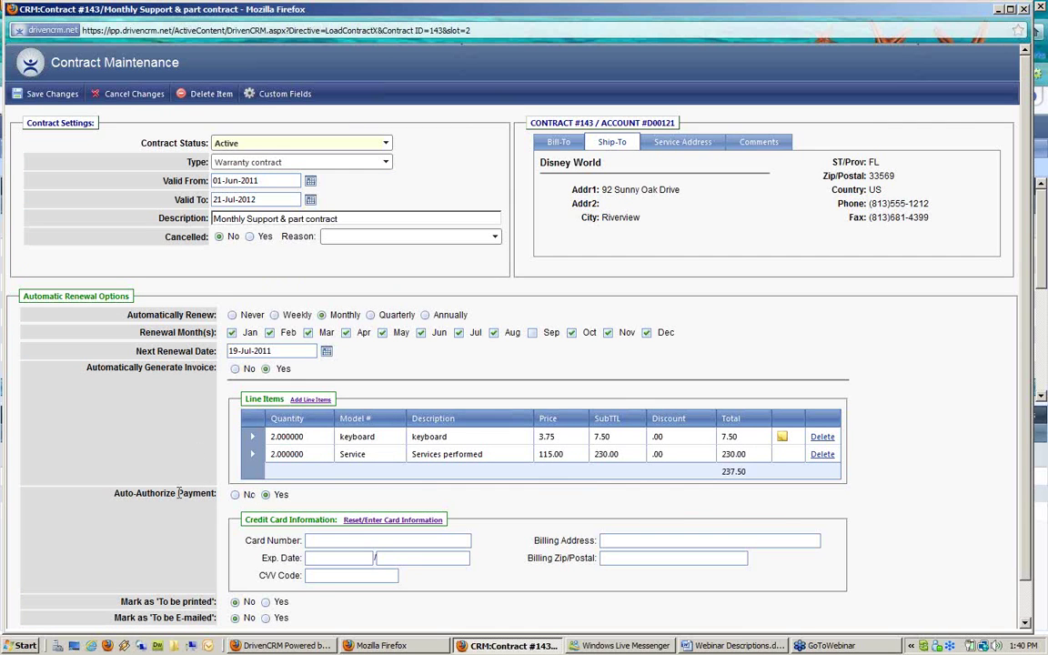
{"action": "left_click", "coordinate": [235, 494]}
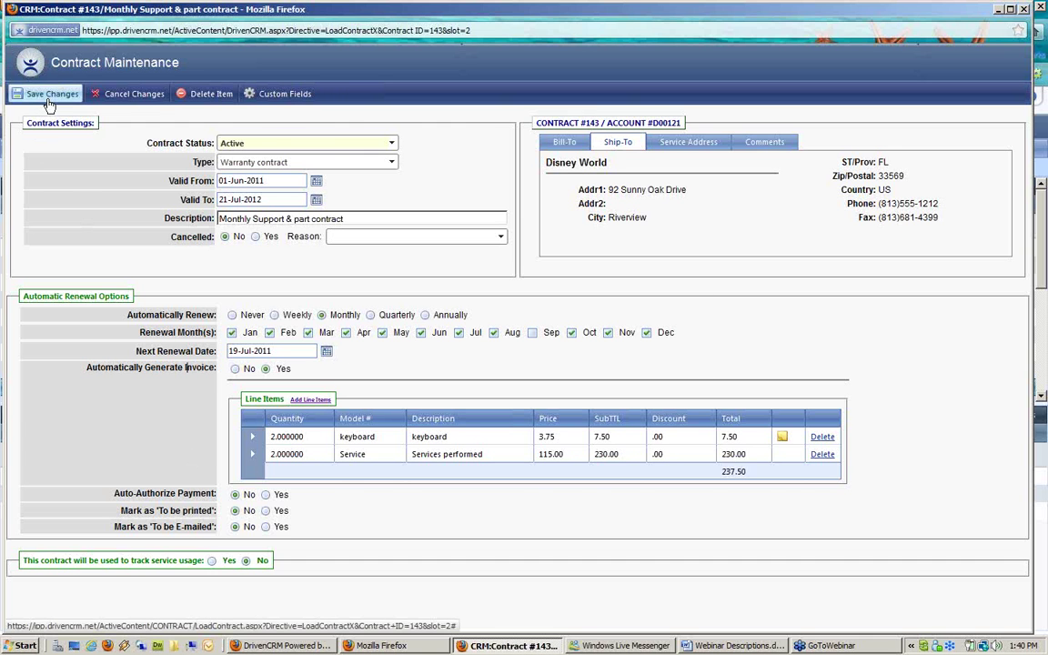
{"action": "left_click", "coordinate": [50, 103]}
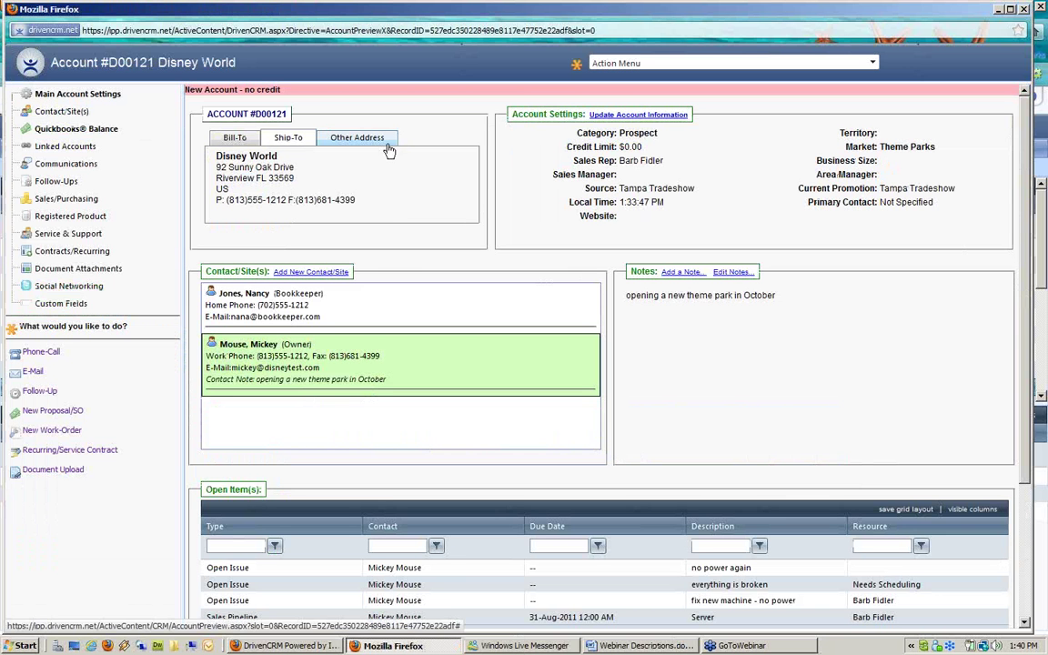
- Confirm the Monthly Support & part contract renews next on 7/19/2011, then close the Disney World window
{"action": "left_click", "coordinate": [84, 255]}
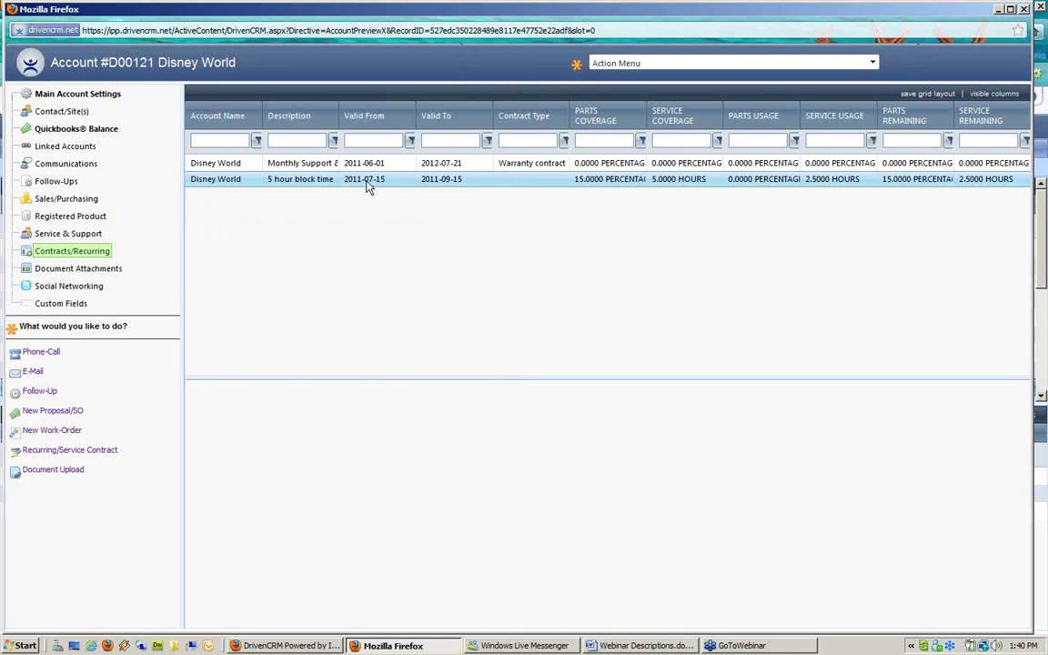
{"action": "left_click", "coordinate": [335, 165]}
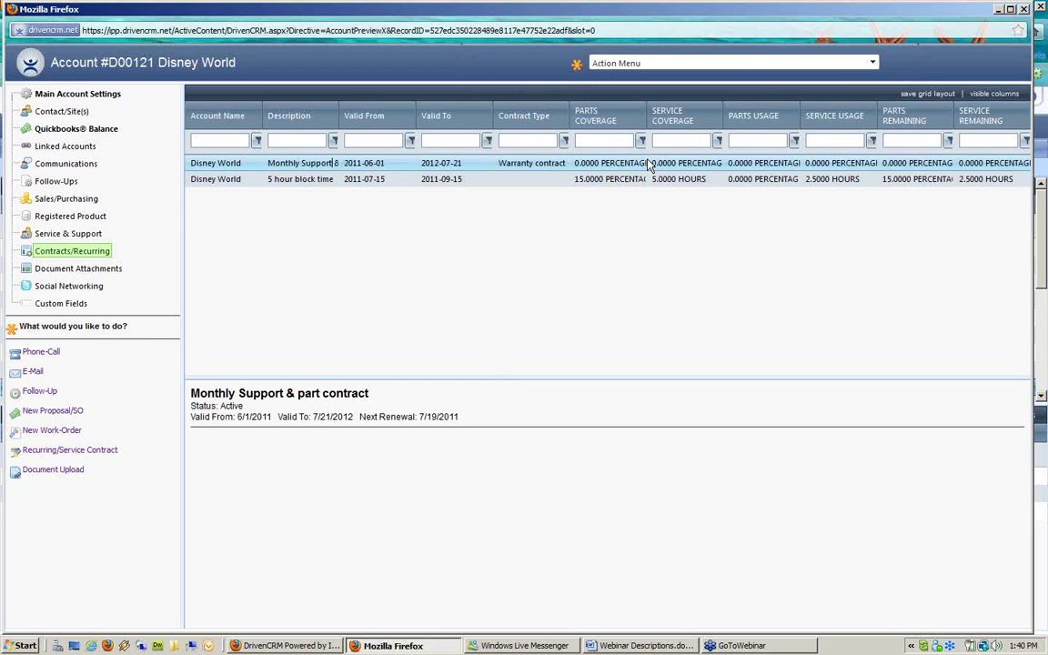
{"action": "left_click_drag", "start_coordinate": [420, 418], "coordinate": [469, 425]}
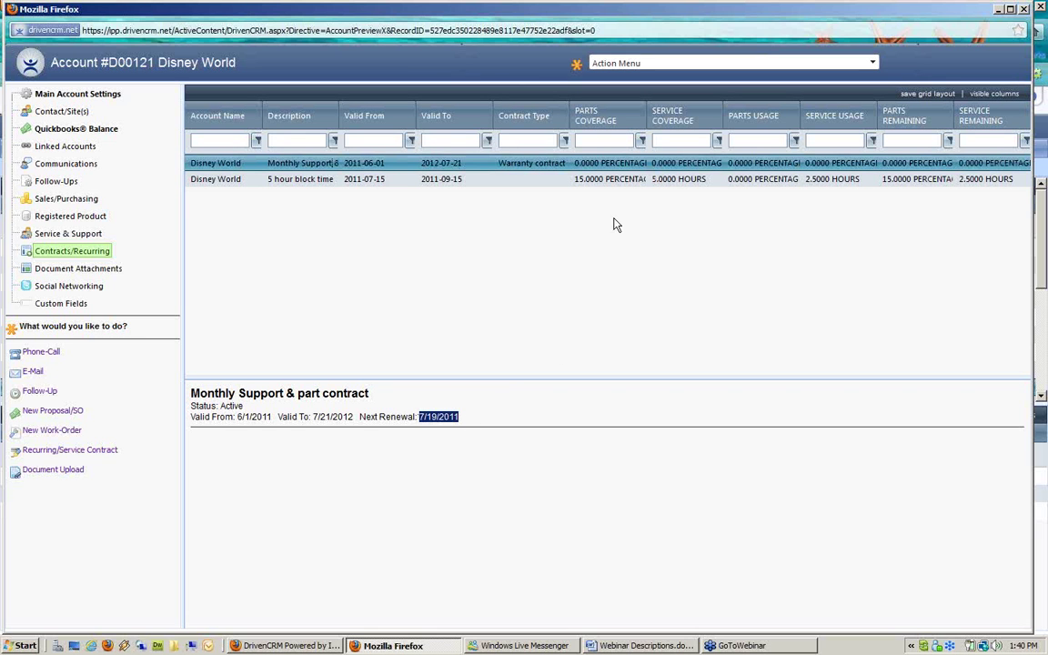
{"action": "left_click", "coordinate": [1024, 10]}
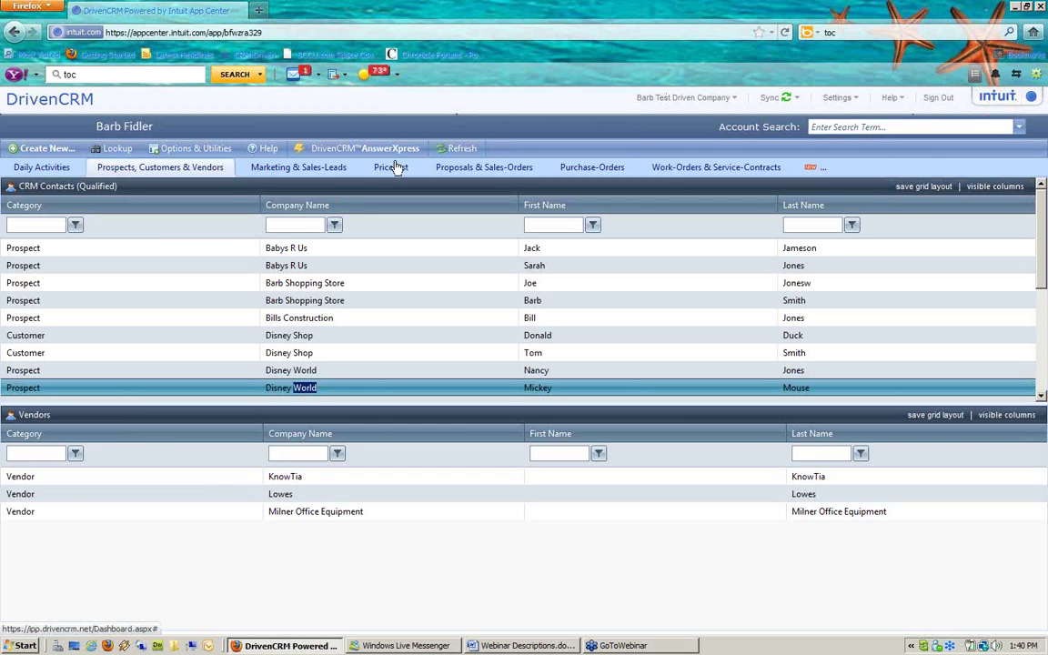
- Open Intuit QuickBooks Data Sync from Options & Utilities on the Service/Recurring Contract Scan tab
{"action": "left_click", "coordinate": [202, 153]}
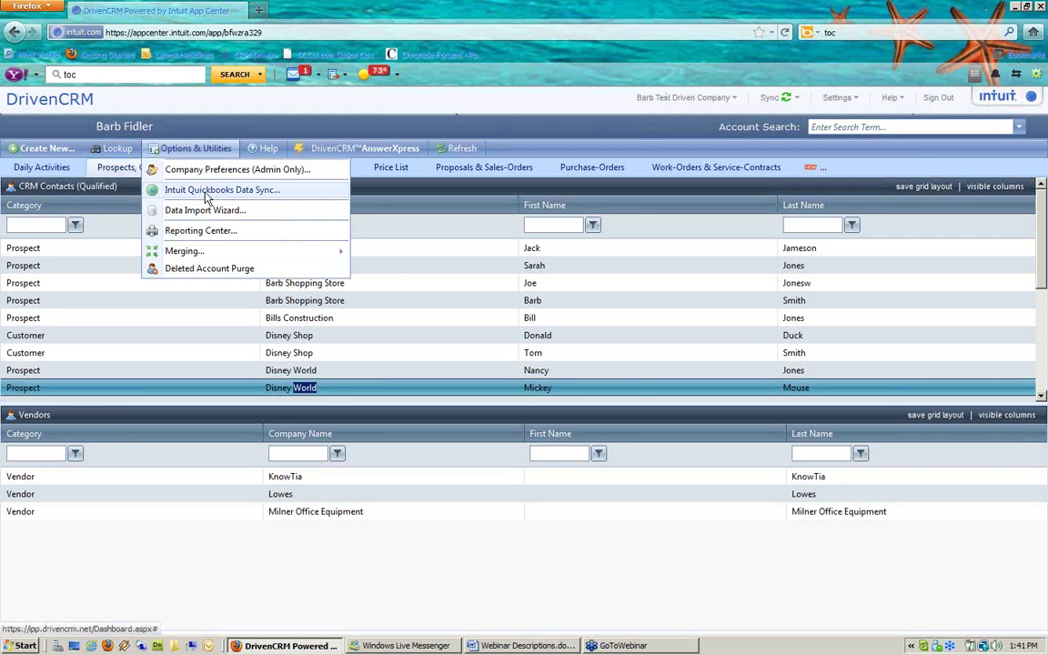
{"action": "left_click", "coordinate": [205, 193]}
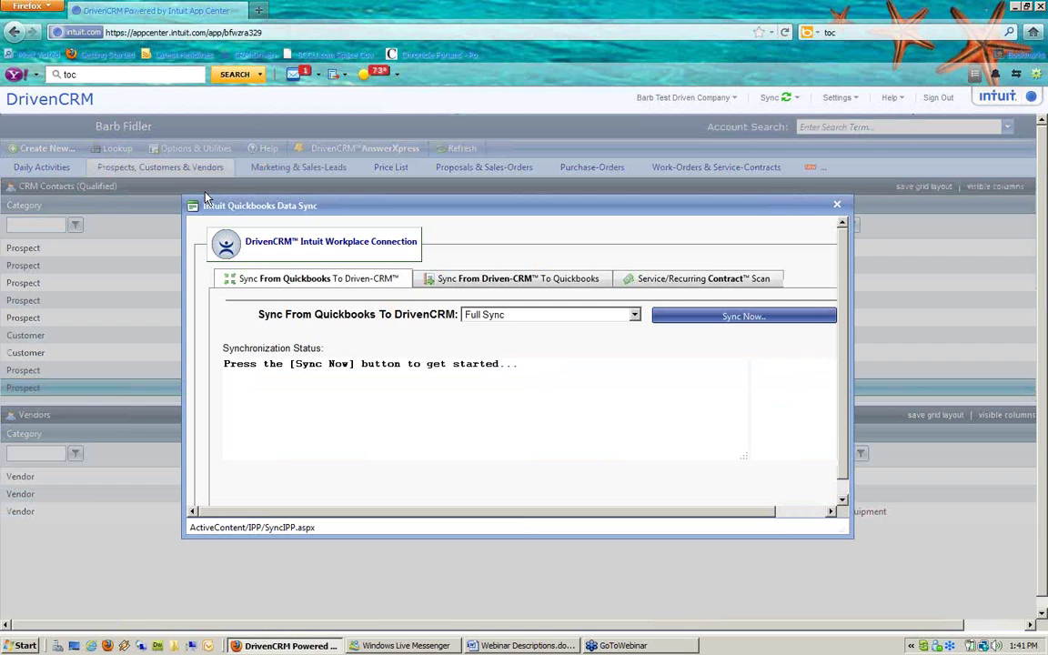
{"action": "left_click", "coordinate": [687, 281]}
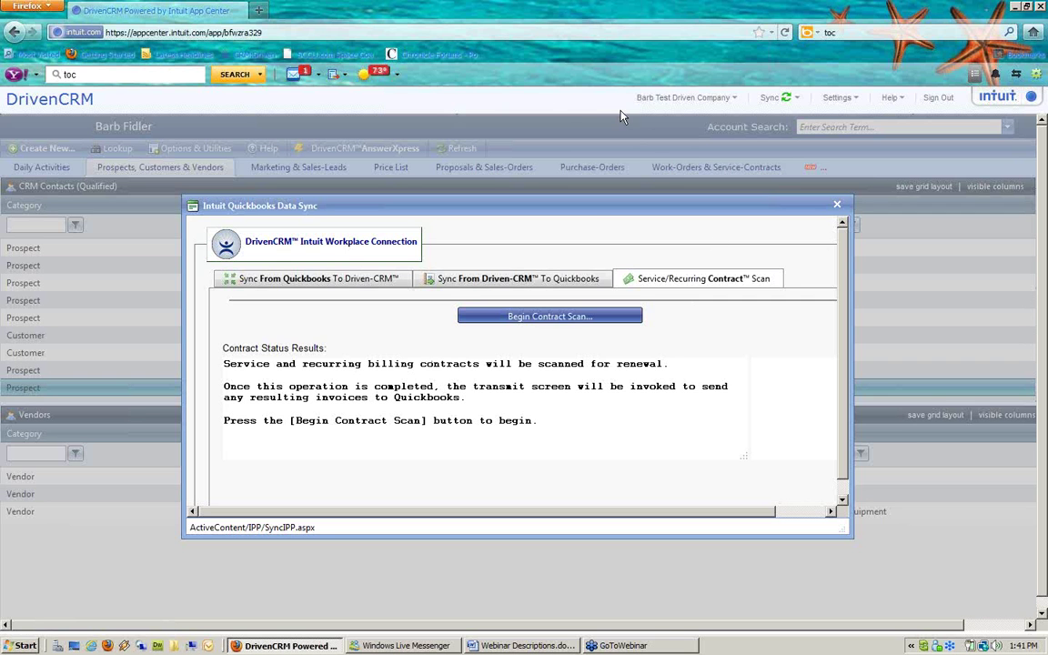
- Scan contracts for renewal and view the pending list: 0 sales, 2 purchase, 0 work orders
{"action": "left_click", "coordinate": [558, 318]}
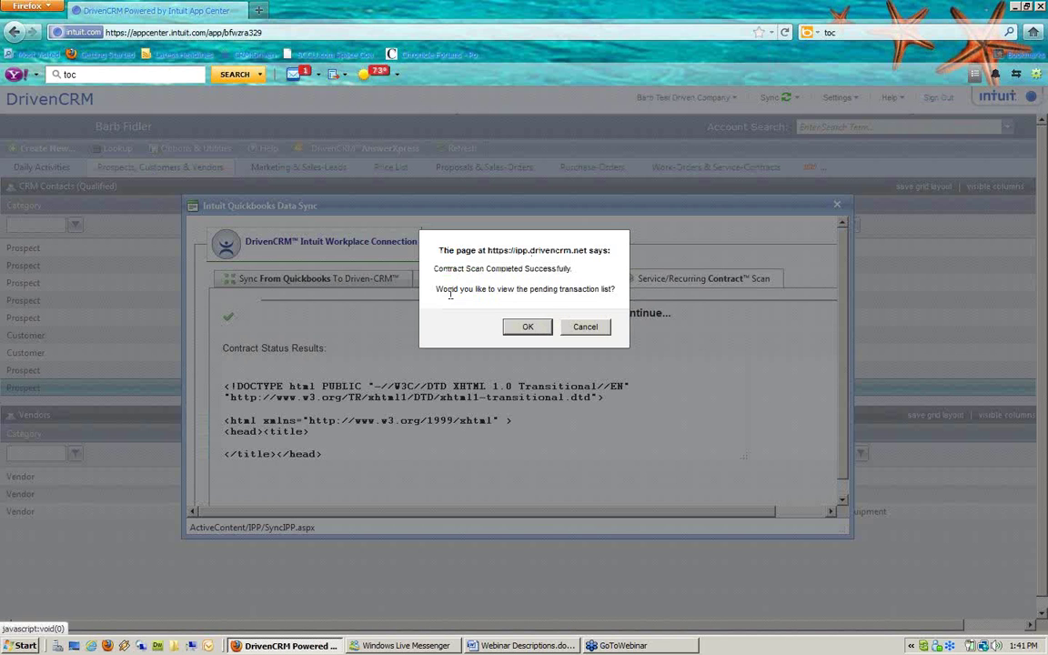
{"action": "left_click", "coordinate": [527, 327]}
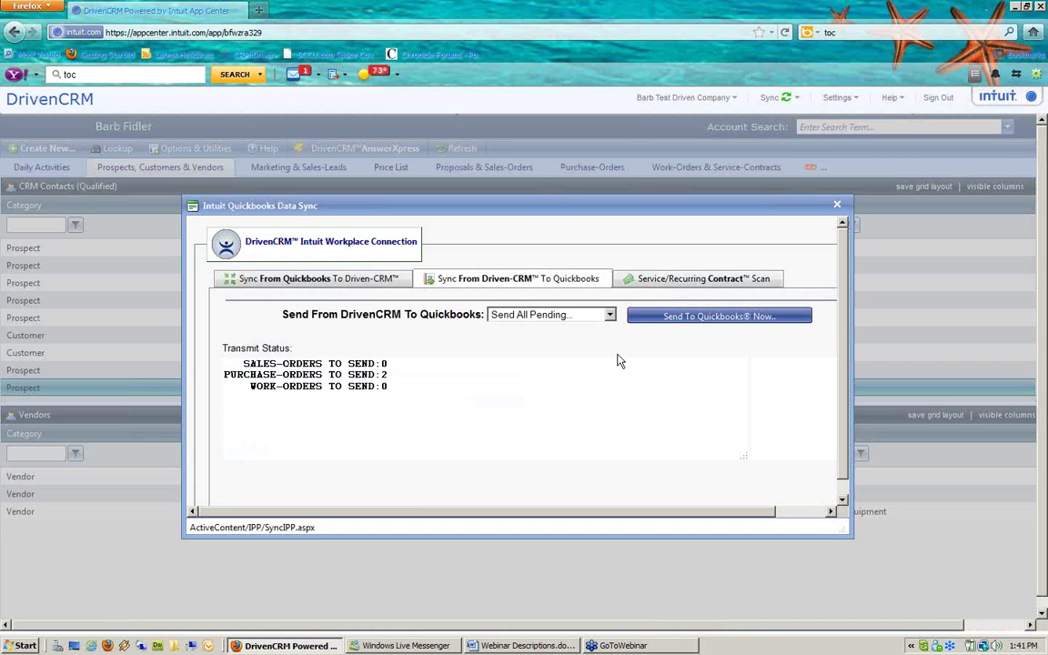
- Send the 2 pending purchase orders to QuickBooks and close the Data Sync window
{"action": "left_click", "coordinate": [667, 282]}
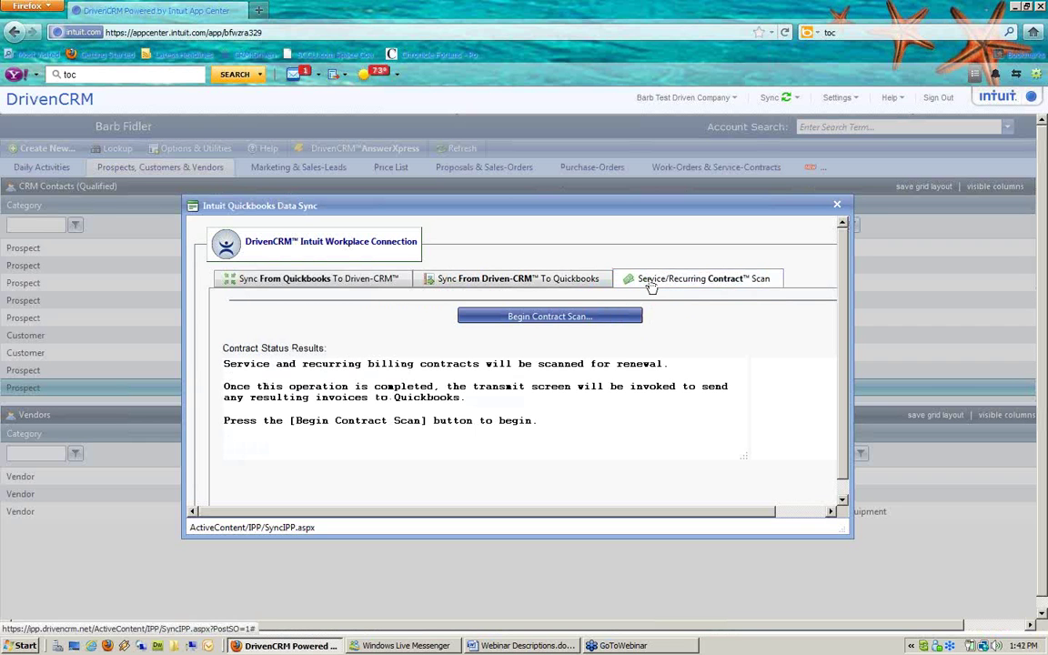
{"action": "left_click", "coordinate": [562, 287]}
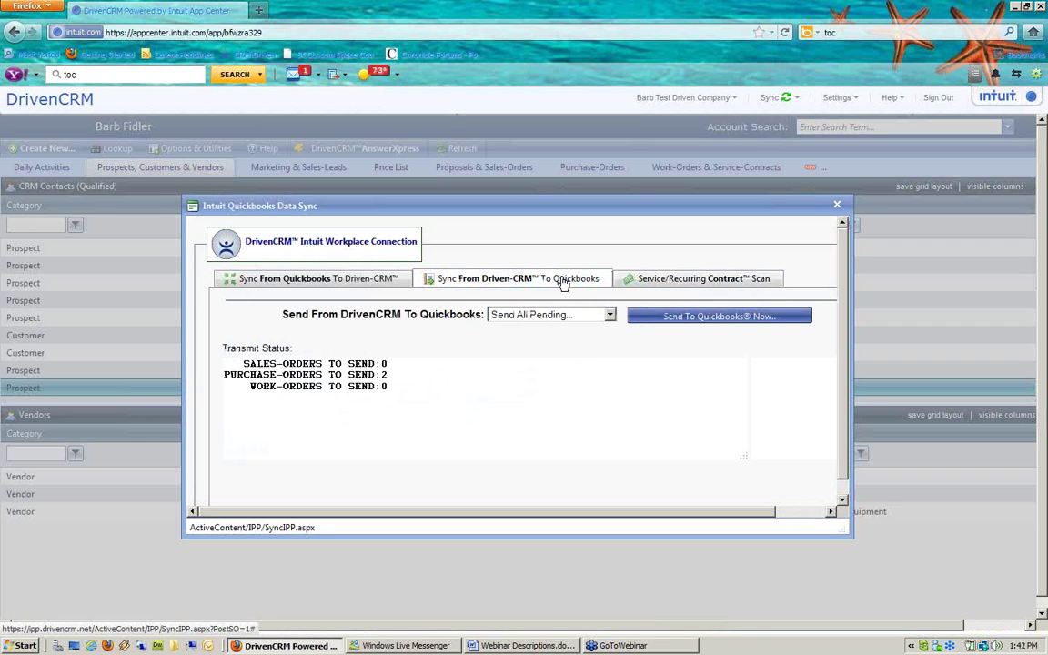
{"action": "left_click_drag", "start_coordinate": [251, 364], "coordinate": [332, 361]}
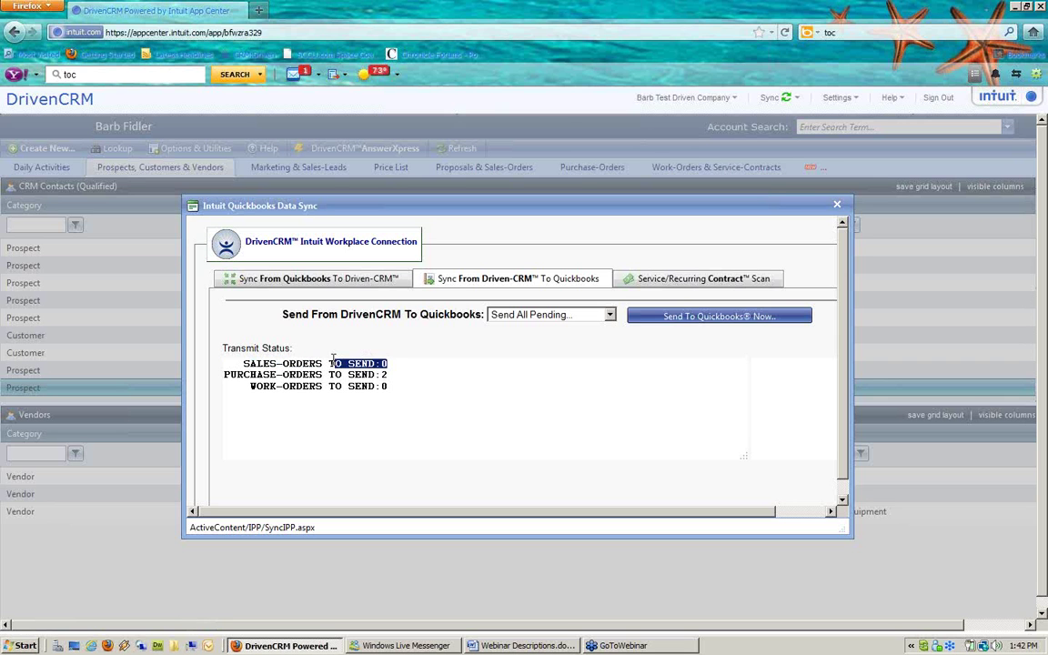
{"action": "left_click", "coordinate": [659, 324]}
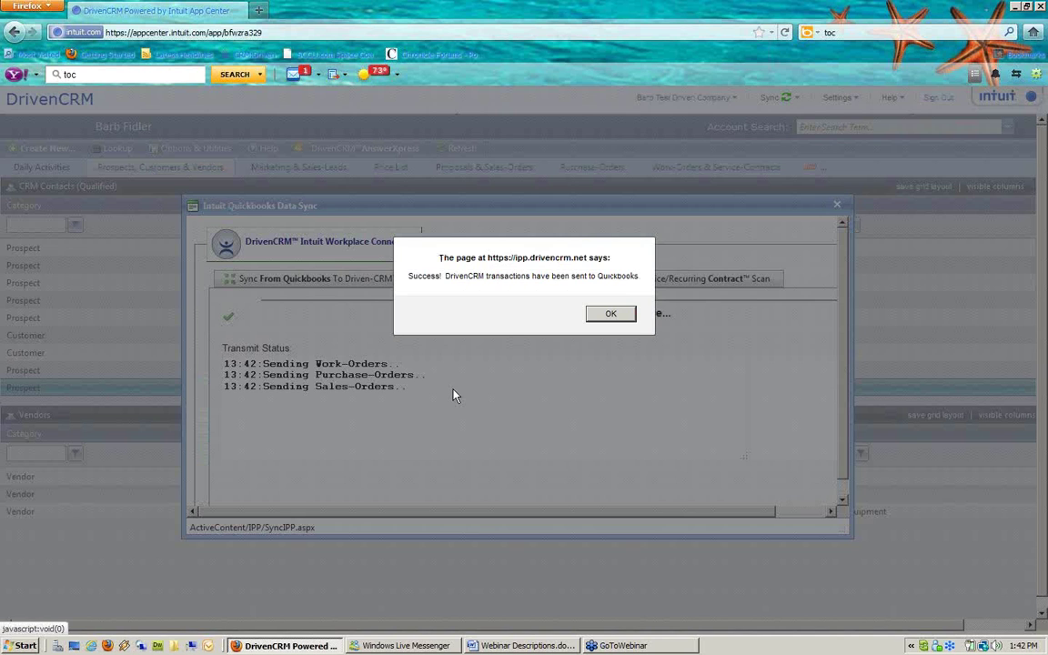
{"action": "left_click", "coordinate": [610, 313]}
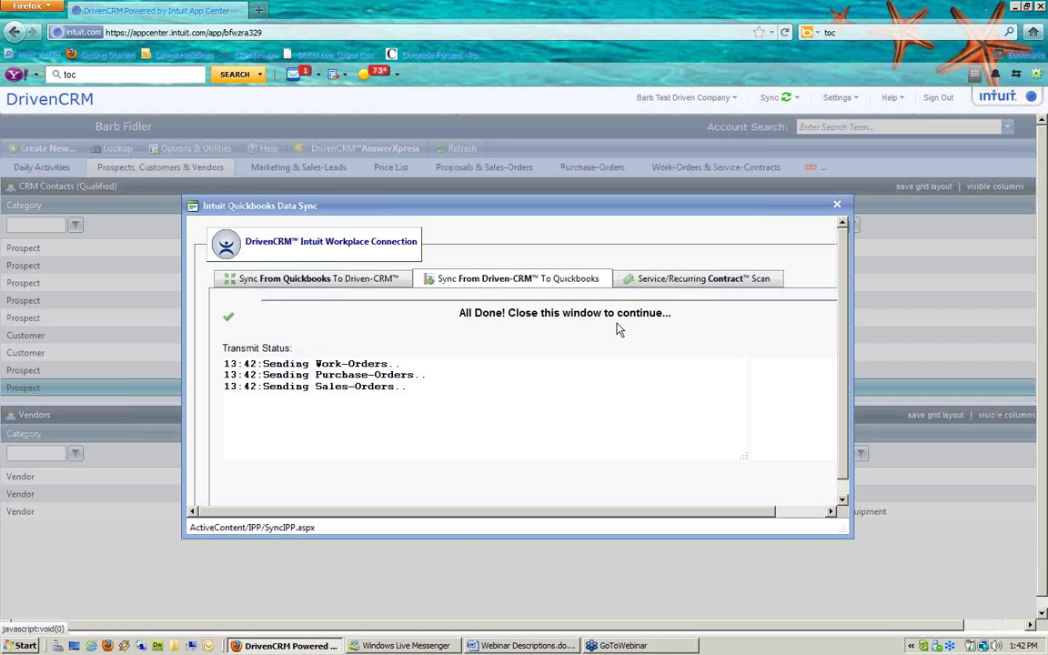
{"action": "left_click", "coordinate": [837, 205]}
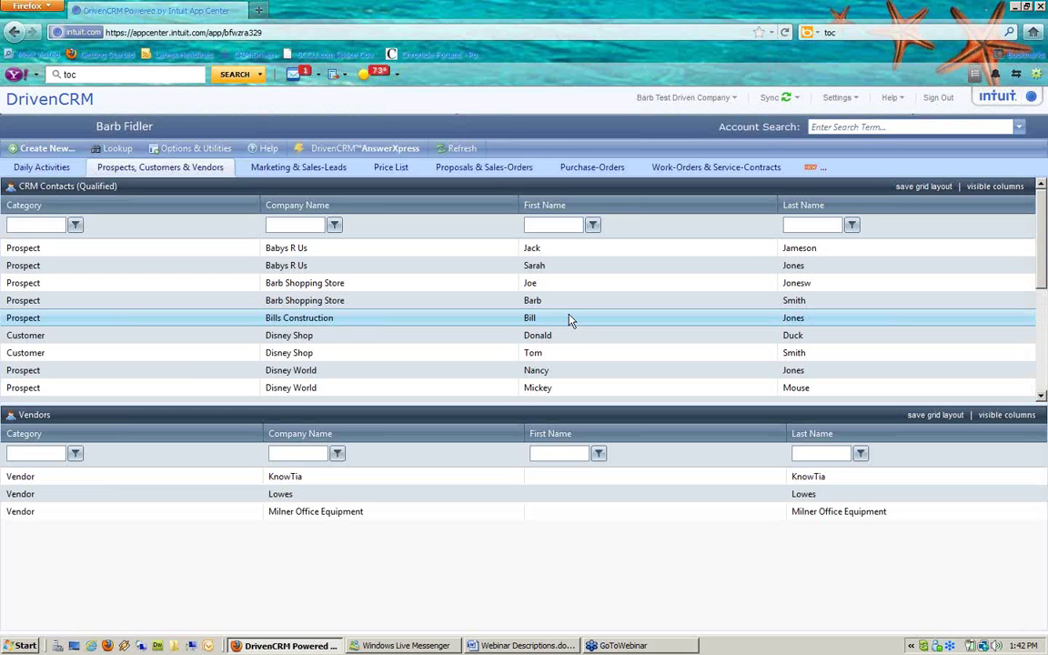
- From Proposals & Sales-Orders, search accounts by a contact's name and open Disney World
{"action": "left_click", "coordinate": [486, 169]}
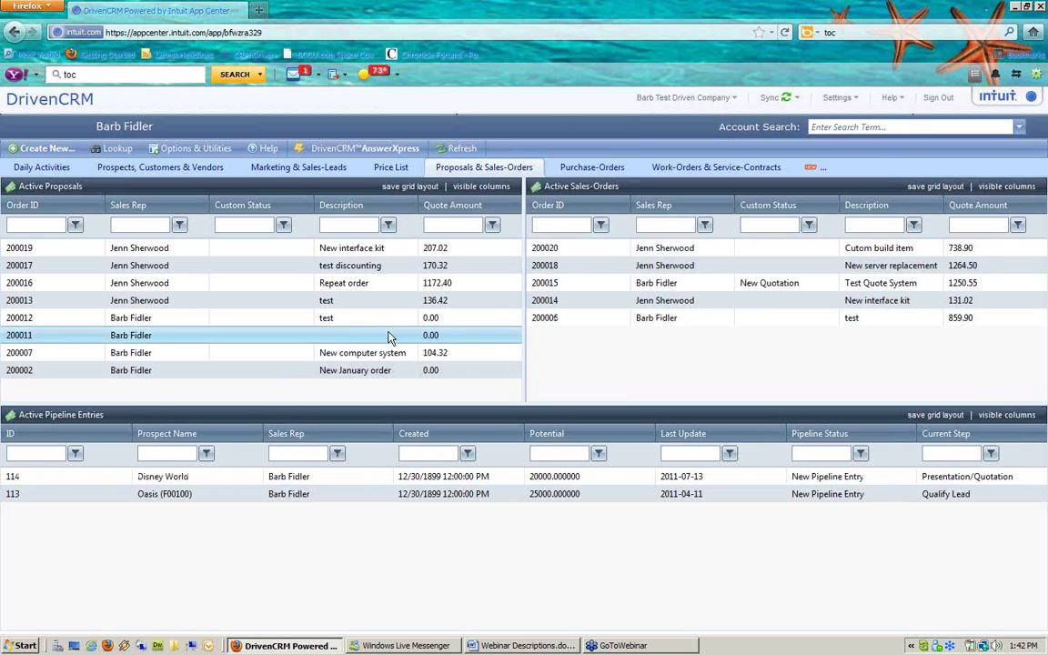
{"action": "left_click", "coordinate": [926, 126]}
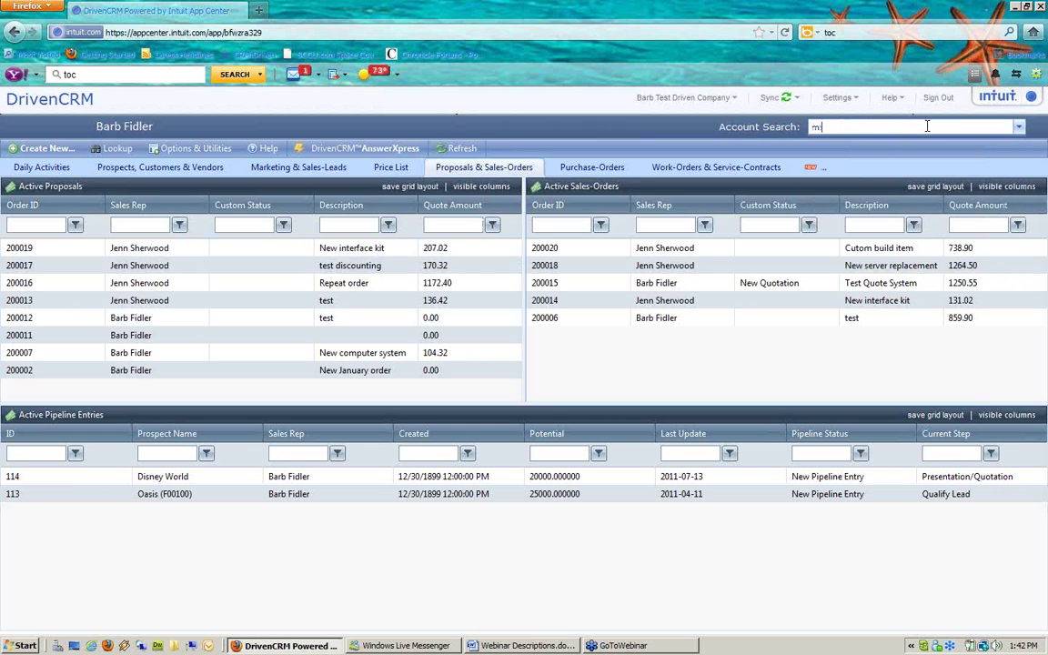
{"action": "type", "text": "mick"}
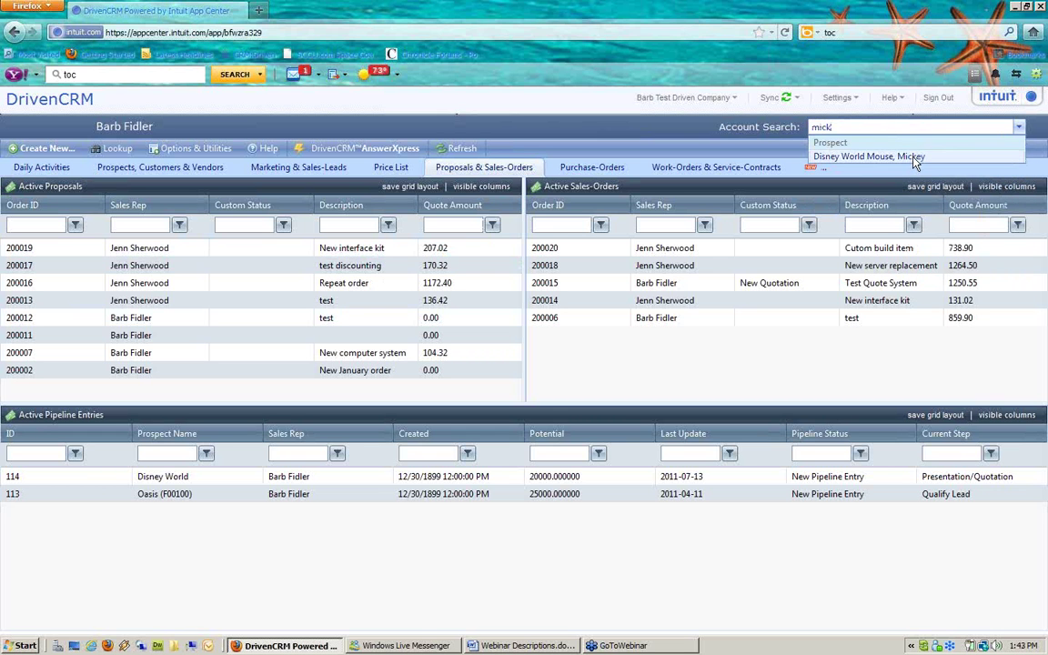
{"action": "left_click", "coordinate": [918, 160]}
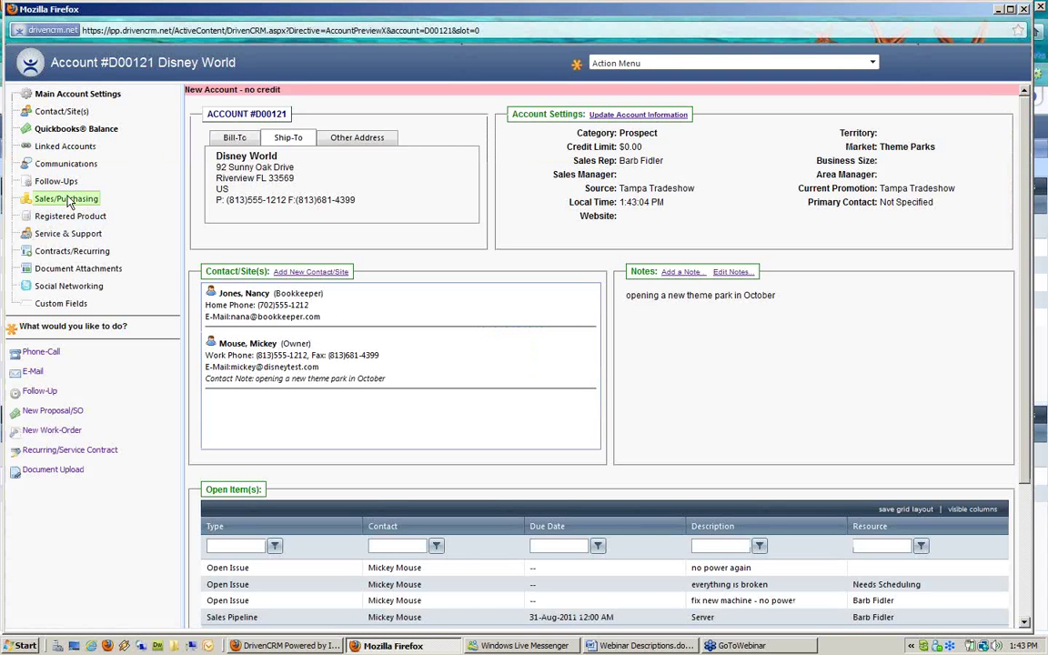
- Review Disney World's quotes and the New server replacement sales order, then show its contracts
{"action": "left_click", "coordinate": [70, 202]}
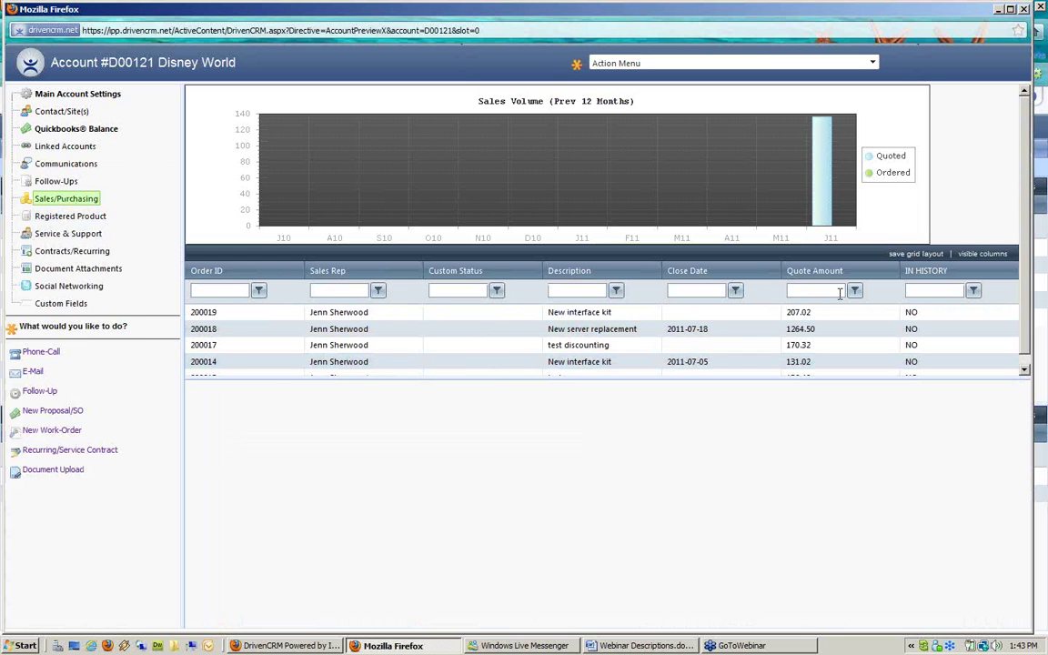
{"action": "left_click", "coordinate": [423, 355]}
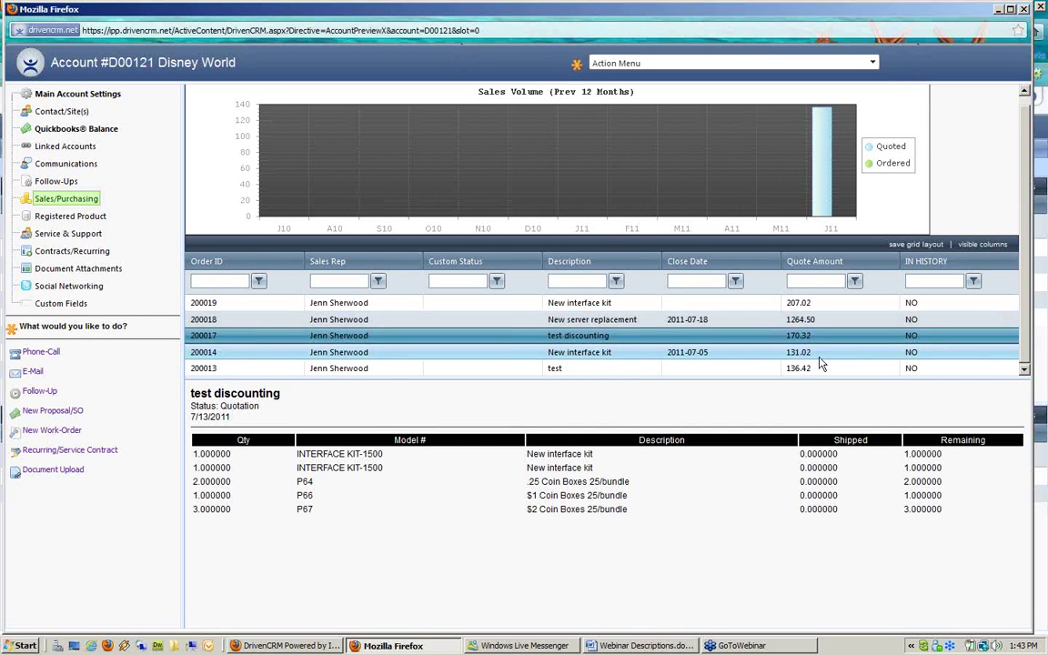
{"action": "left_click", "coordinate": [751, 367]}
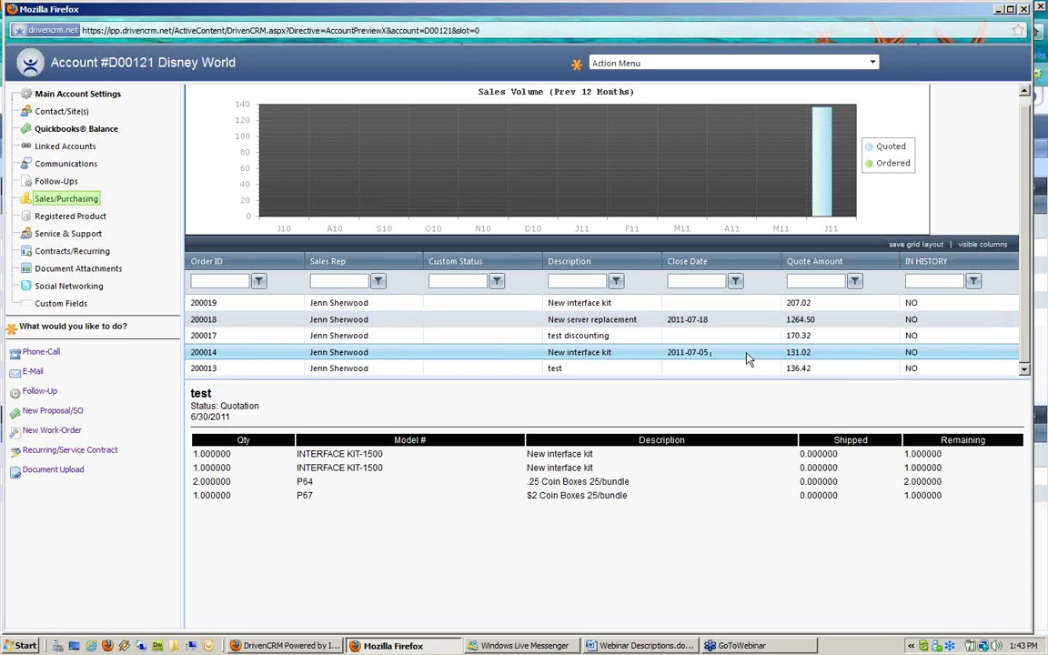
{"action": "left_click", "coordinate": [745, 355]}
{"action": "left_click", "coordinate": [744, 335]}
{"action": "left_click", "coordinate": [738, 320]}
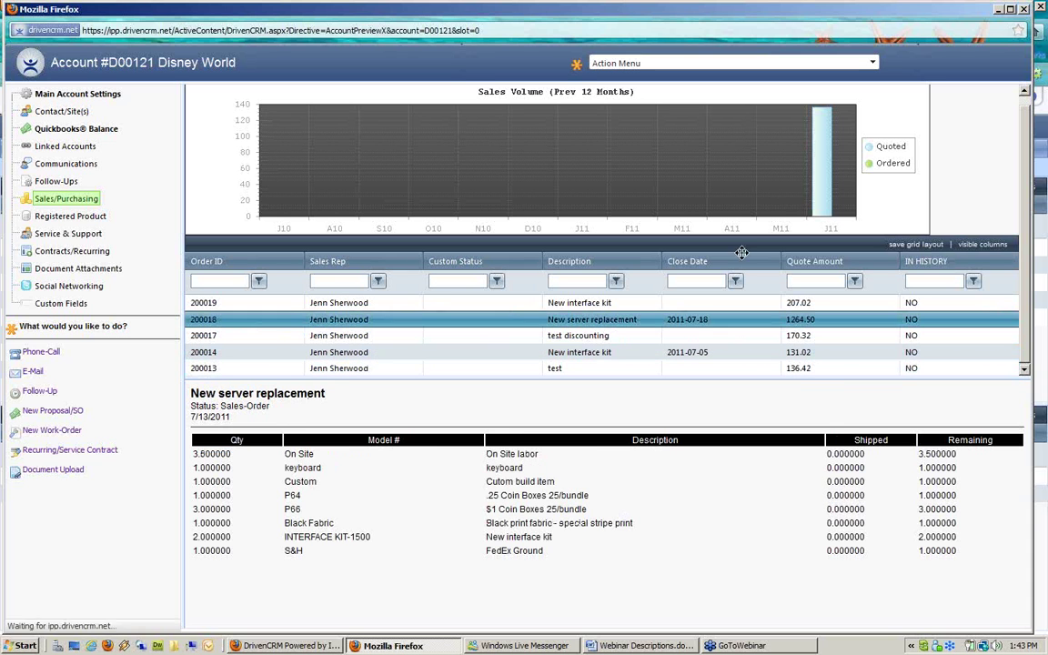
{"action": "left_click", "coordinate": [80, 252]}
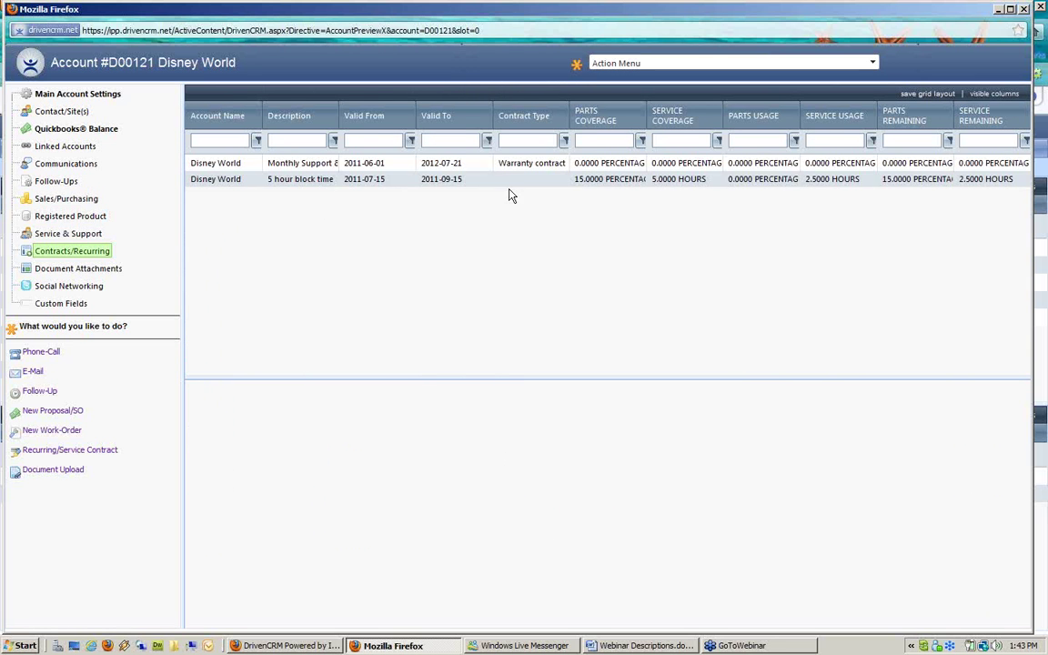
- Add Sep to the Monthly Support & part contract's renewal months and save contract #143
{"action": "left_click", "coordinate": [455, 180]}
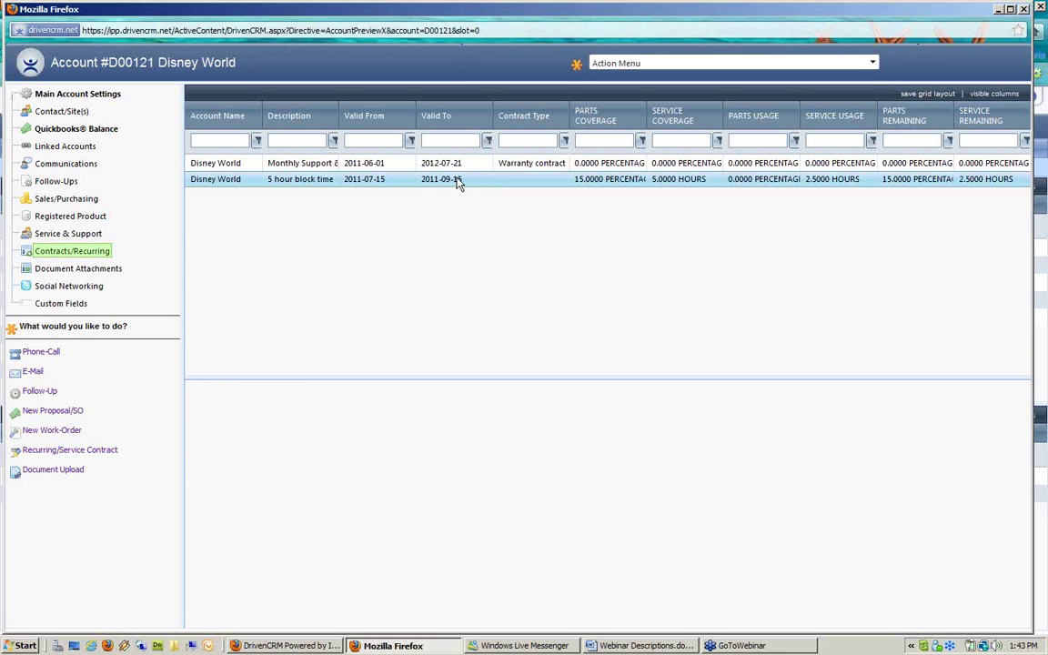
{"action": "double_click", "coordinate": [363, 166]}
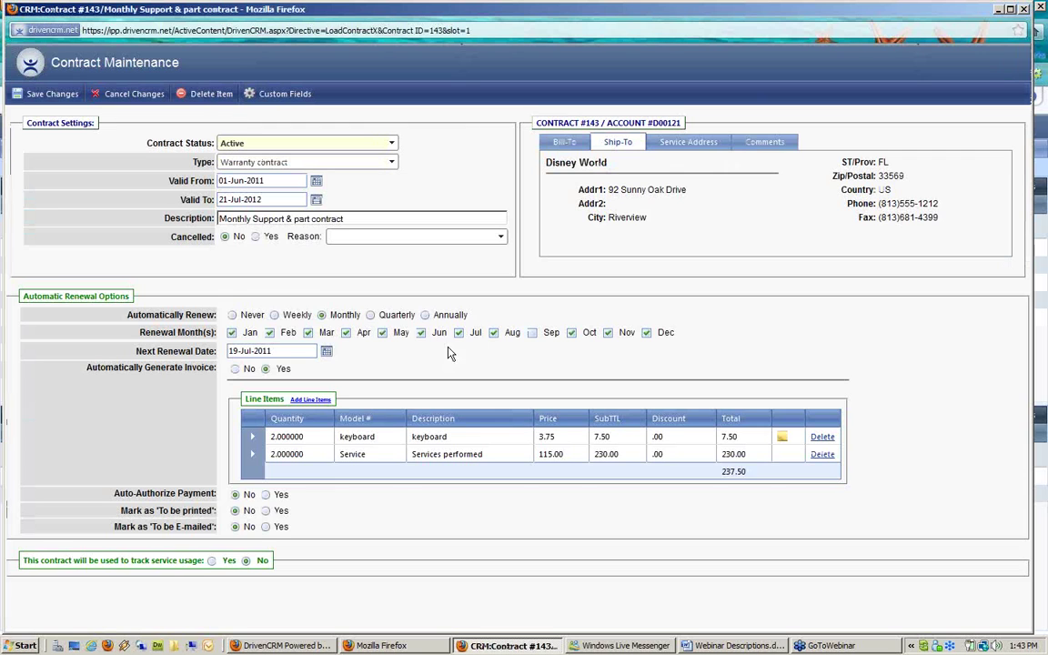
{"action": "left_click", "coordinate": [298, 352]}
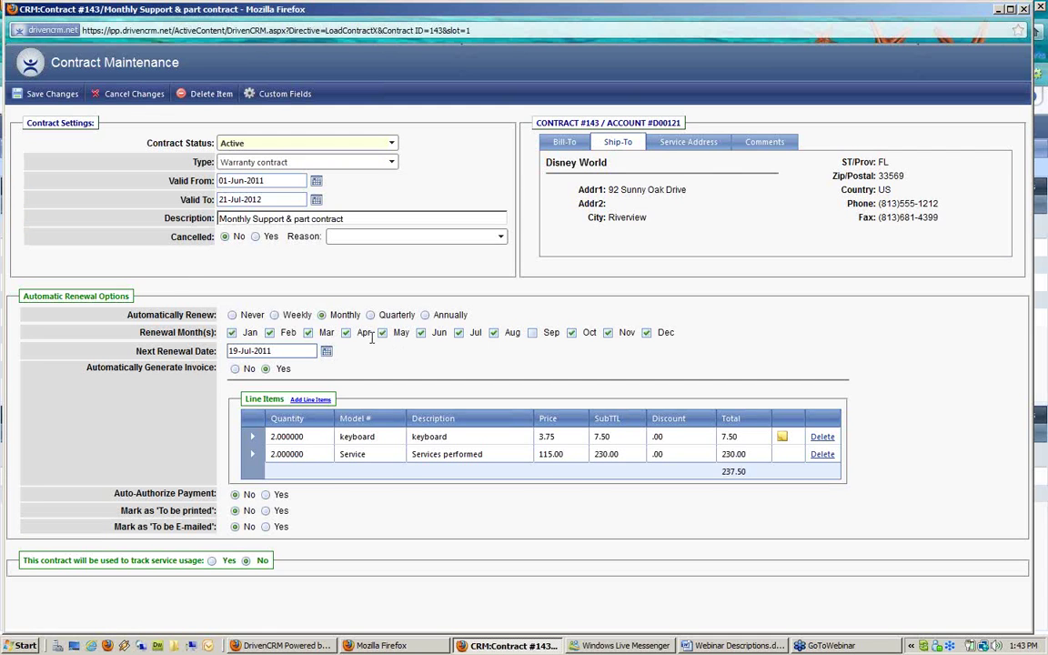
{"action": "left_click", "coordinate": [532, 333]}
{"action": "left_click", "coordinate": [52, 94]}
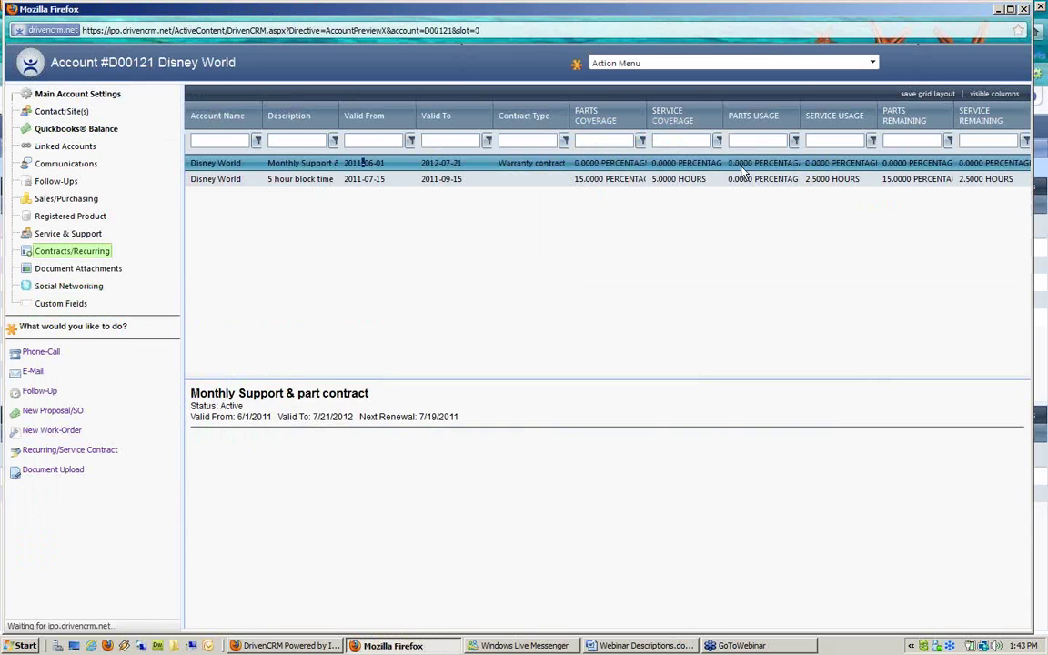
- Run the Service/Recurring Contract Scan in QuickBooks Data Sync, which finds nothing to transmit
{"action": "left_click", "coordinate": [998, 8]}
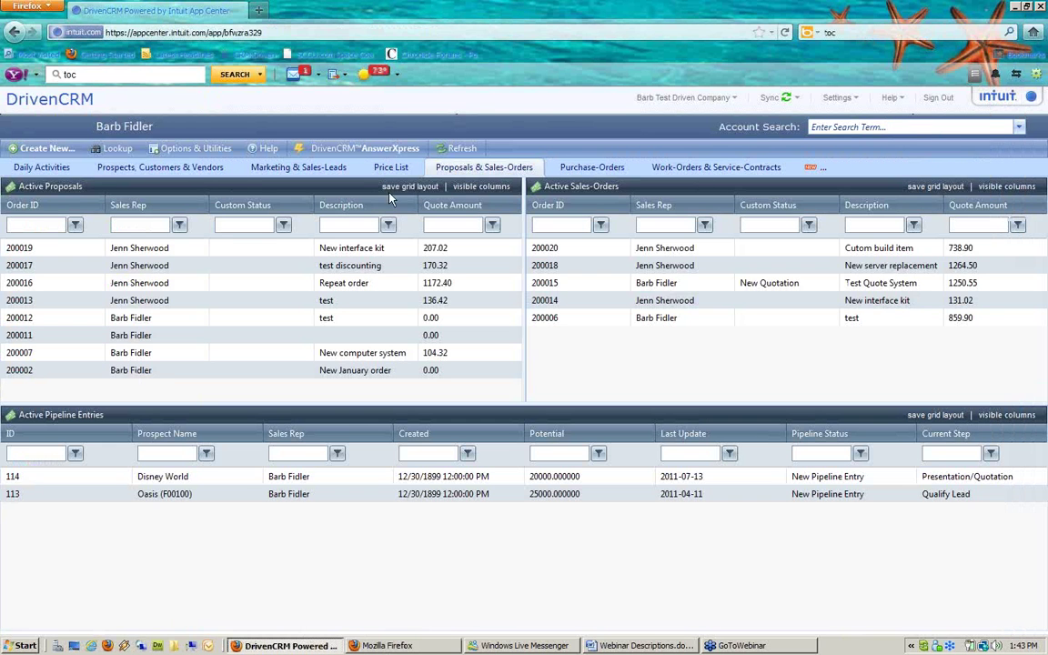
{"action": "left_click", "coordinate": [197, 149]}
{"action": "left_click", "coordinate": [205, 191]}
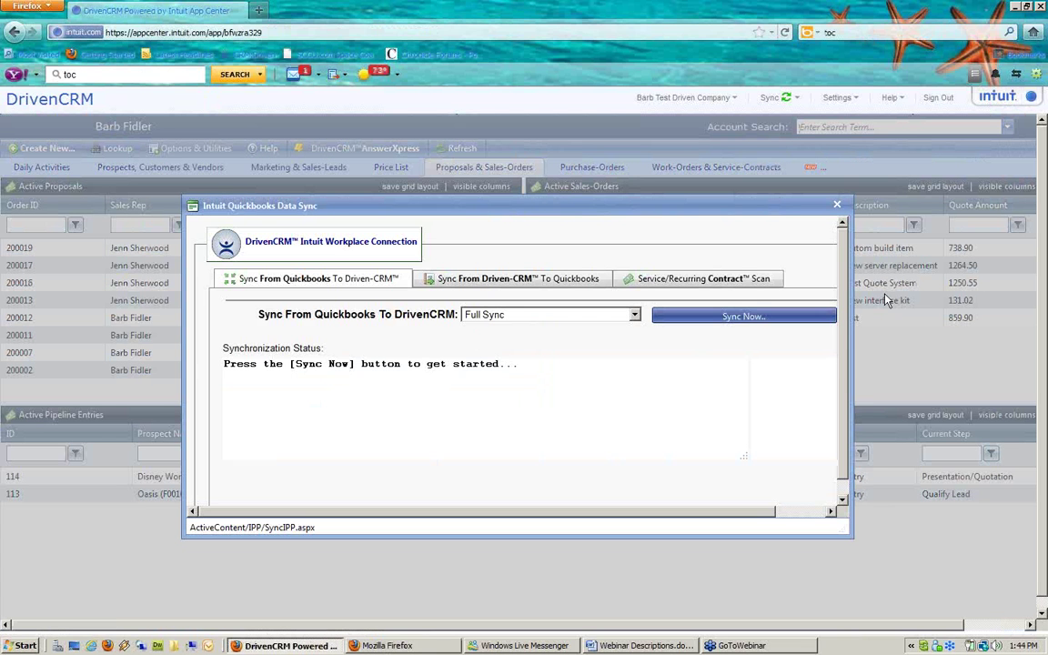
{"action": "left_click", "coordinate": [719, 278]}
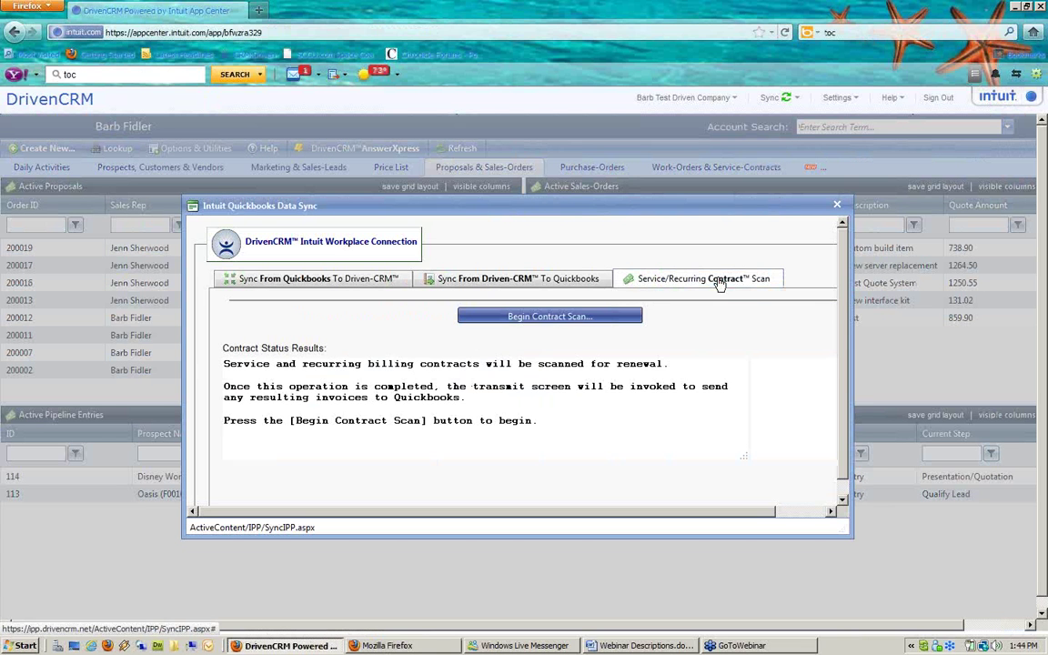
{"action": "left_click", "coordinate": [572, 320]}
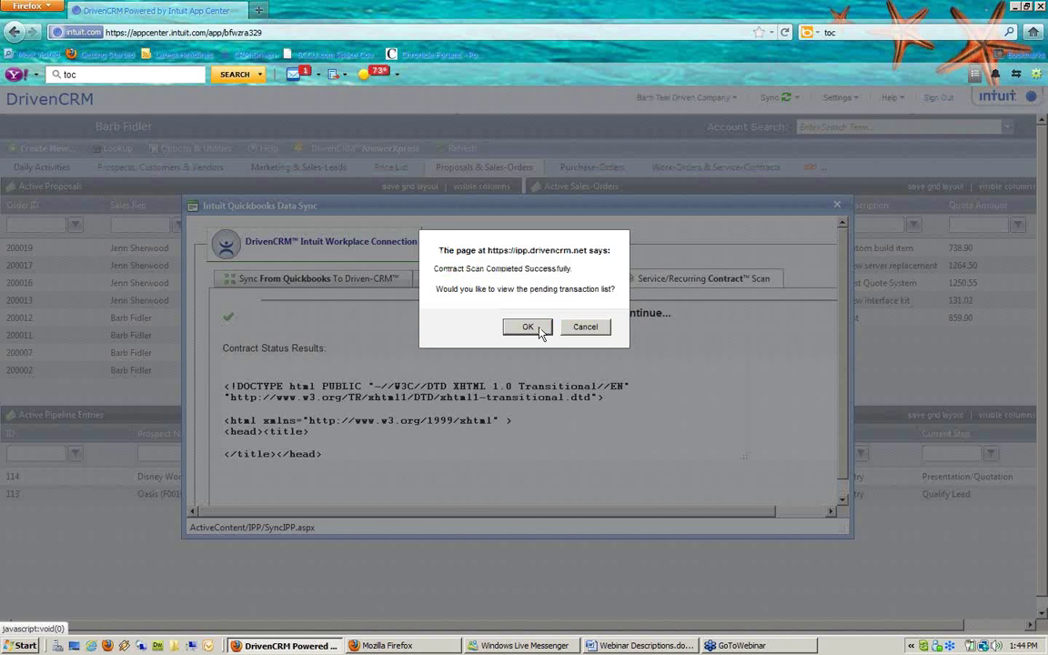
{"action": "left_click", "coordinate": [539, 328]}
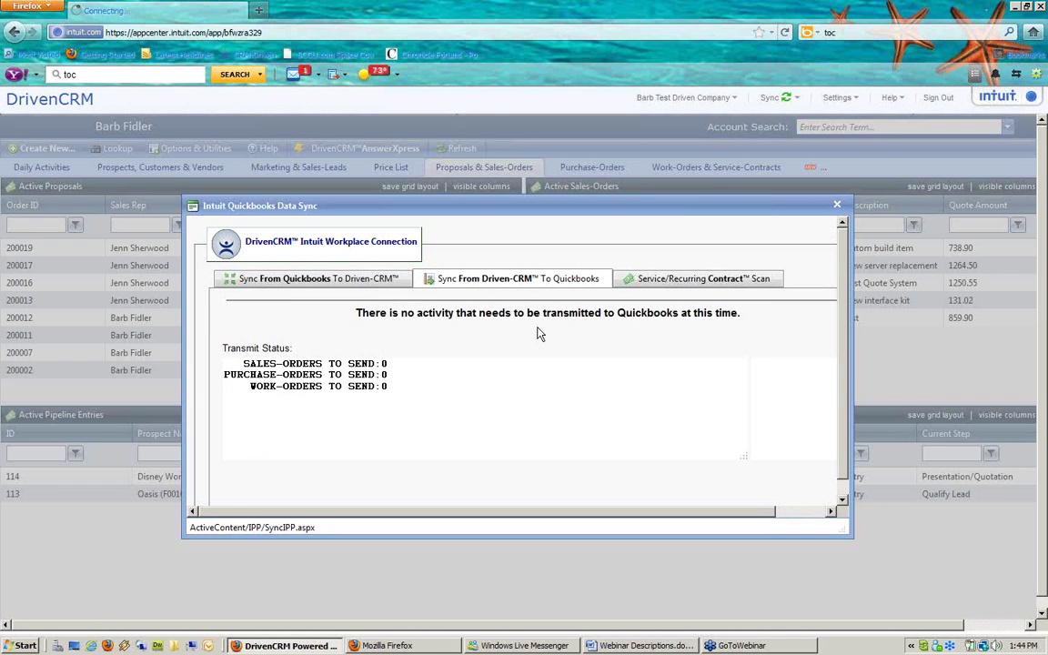
{"action": "left_click", "coordinate": [719, 280]}
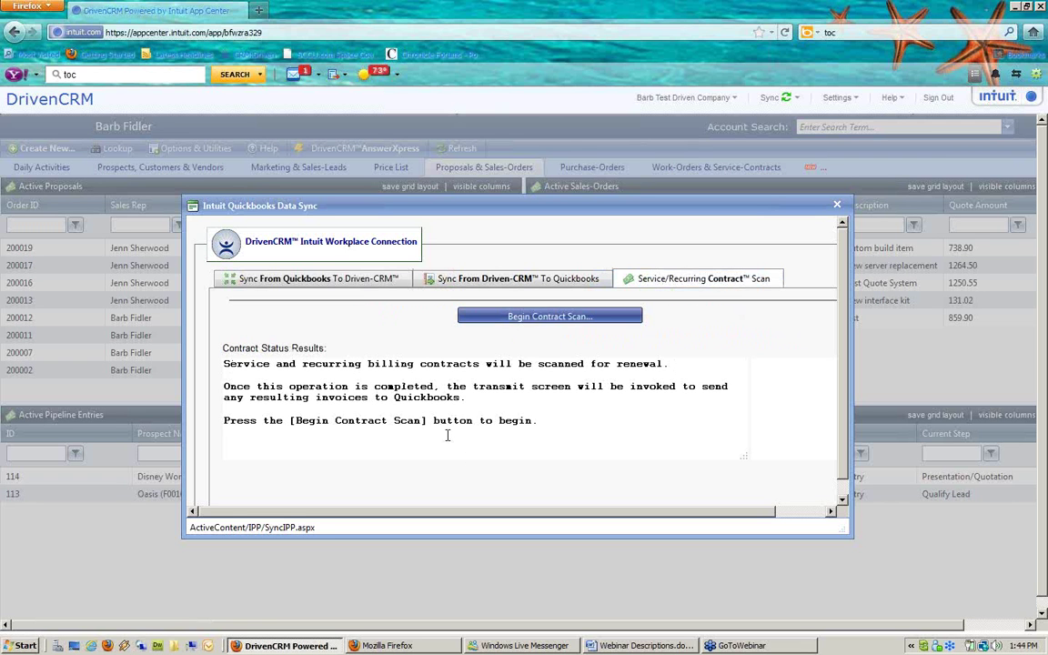
{"action": "left_click", "coordinate": [411, 646]}
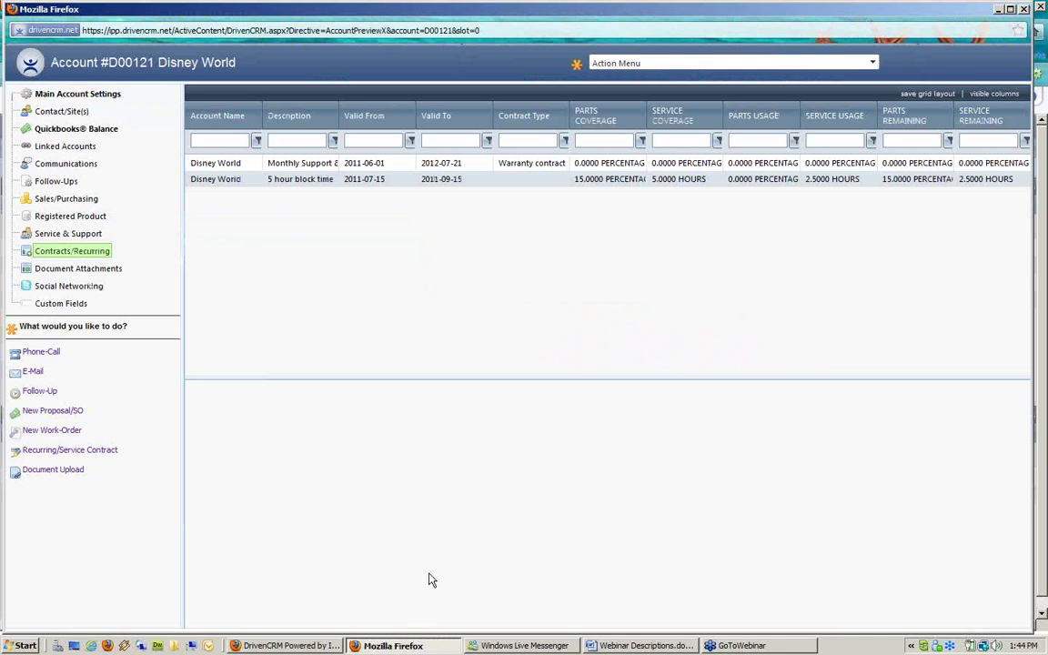
- Change contract #143's Next Renewal Date from 19-Jul-2011 to 11-Jul-2011 and save
{"action": "double_click", "coordinate": [313, 164]}
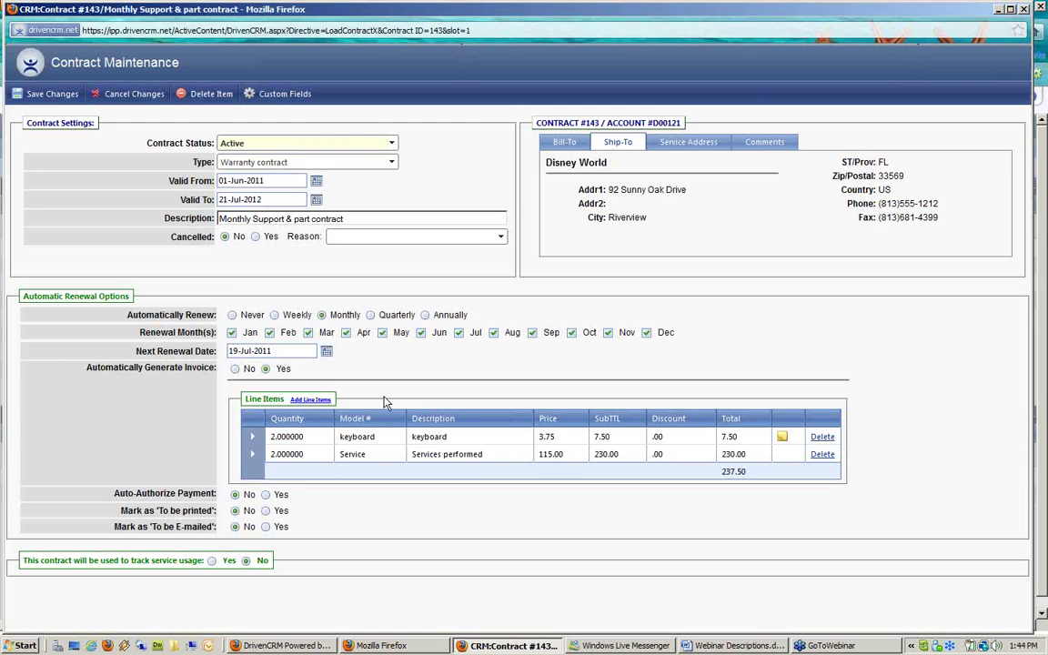
{"action": "left_click", "coordinate": [325, 351]}
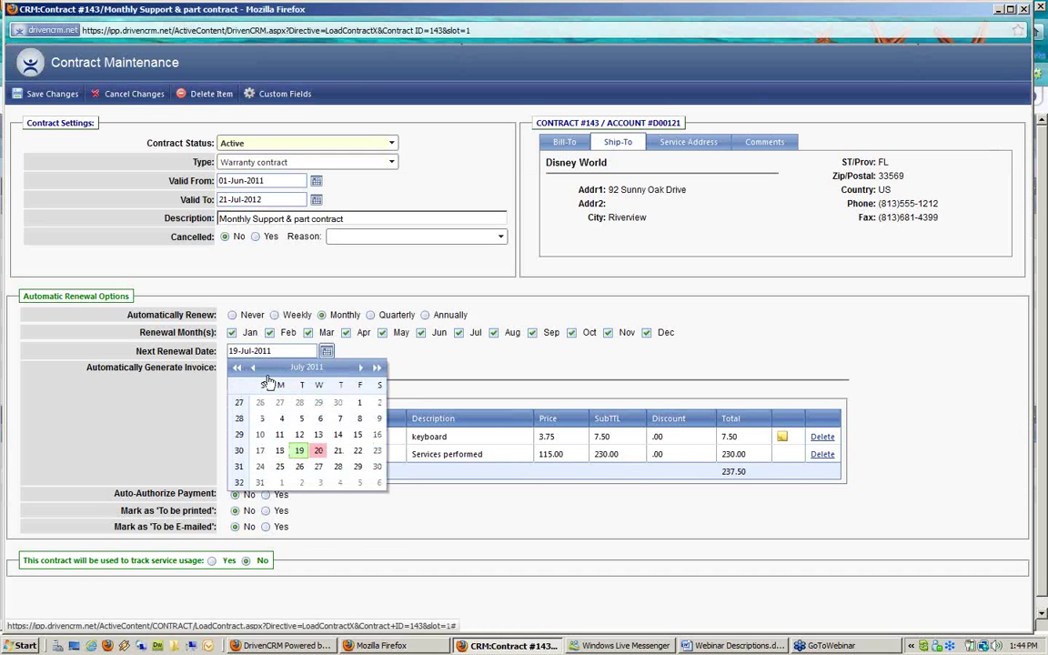
{"action": "left_click", "coordinate": [279, 433]}
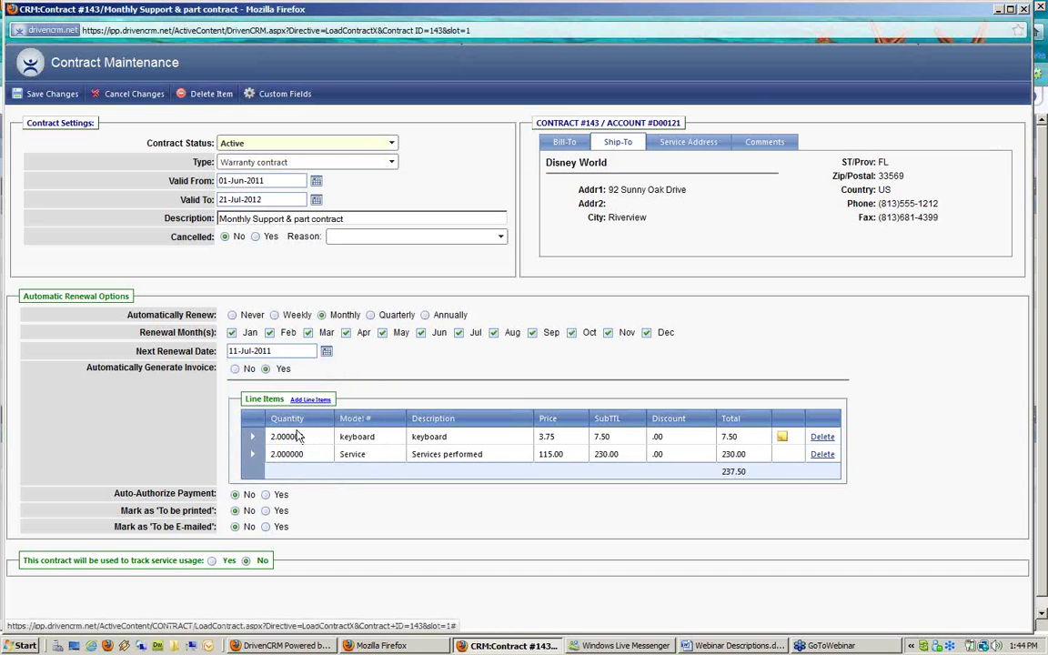
{"action": "left_click", "coordinate": [56, 96]}
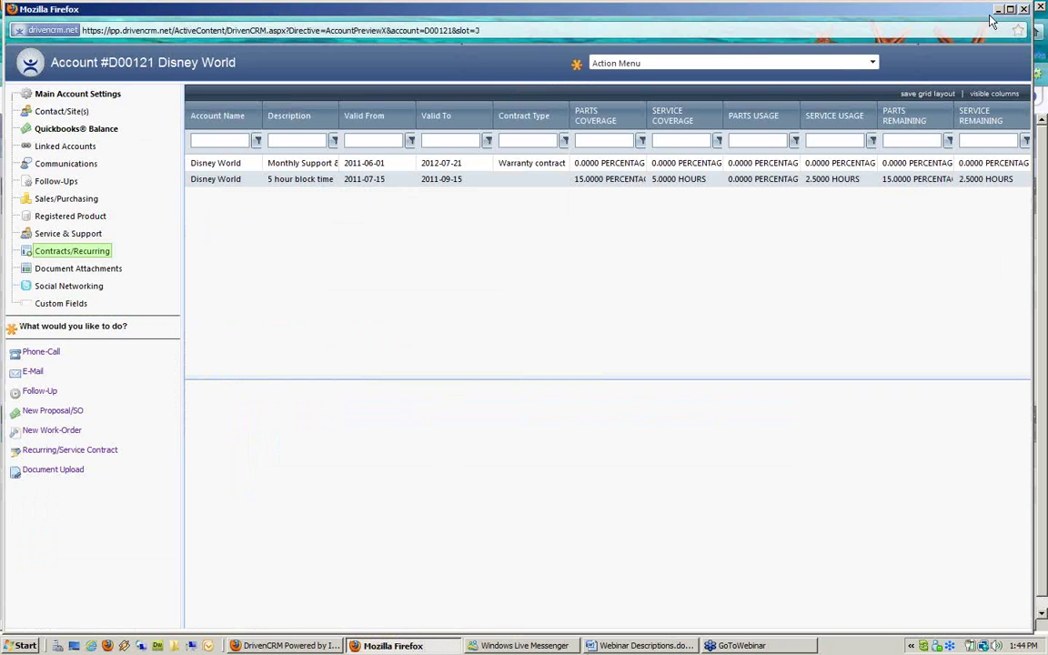
- Rerun the contract renewal scan after the date change and close the Data Sync window
{"action": "key", "text": "alt+Tab"}
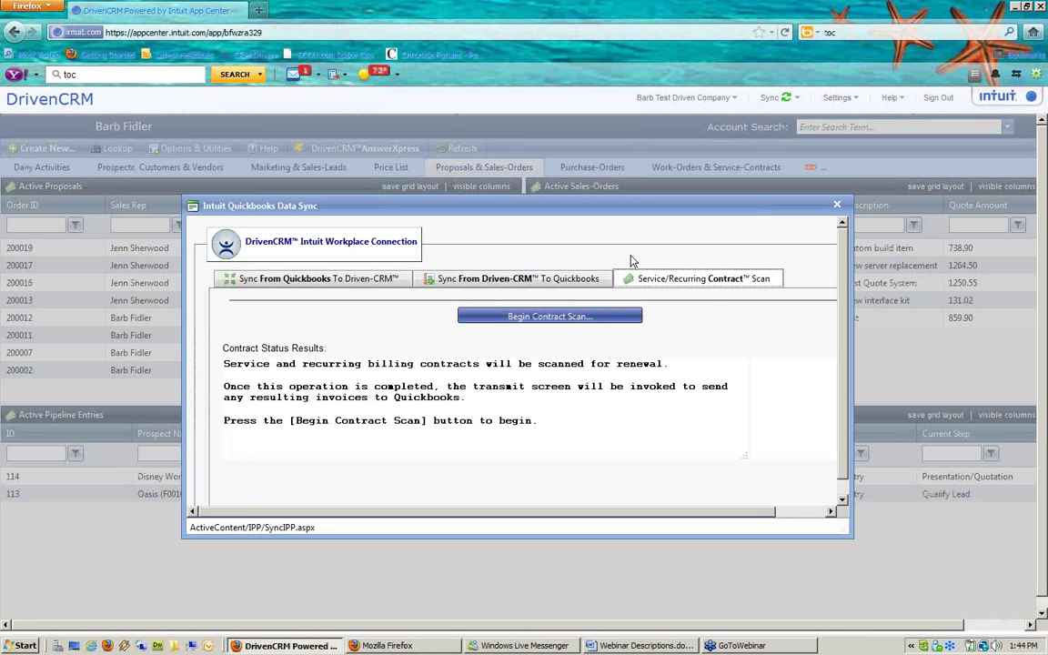
{"action": "left_click", "coordinate": [576, 315]}
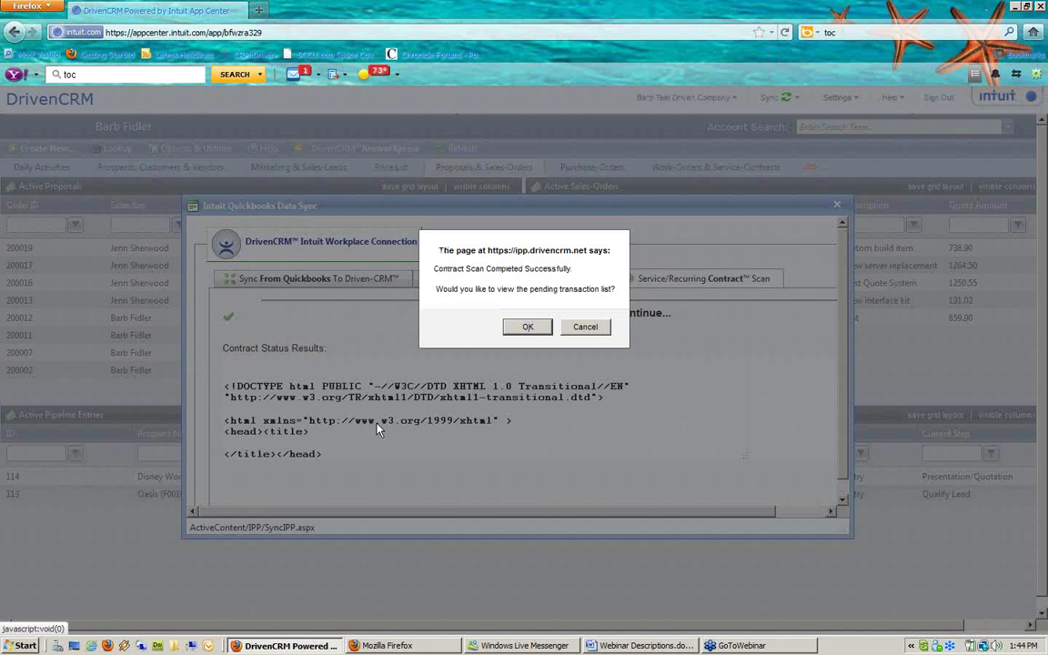
{"action": "left_click", "coordinate": [535, 329]}
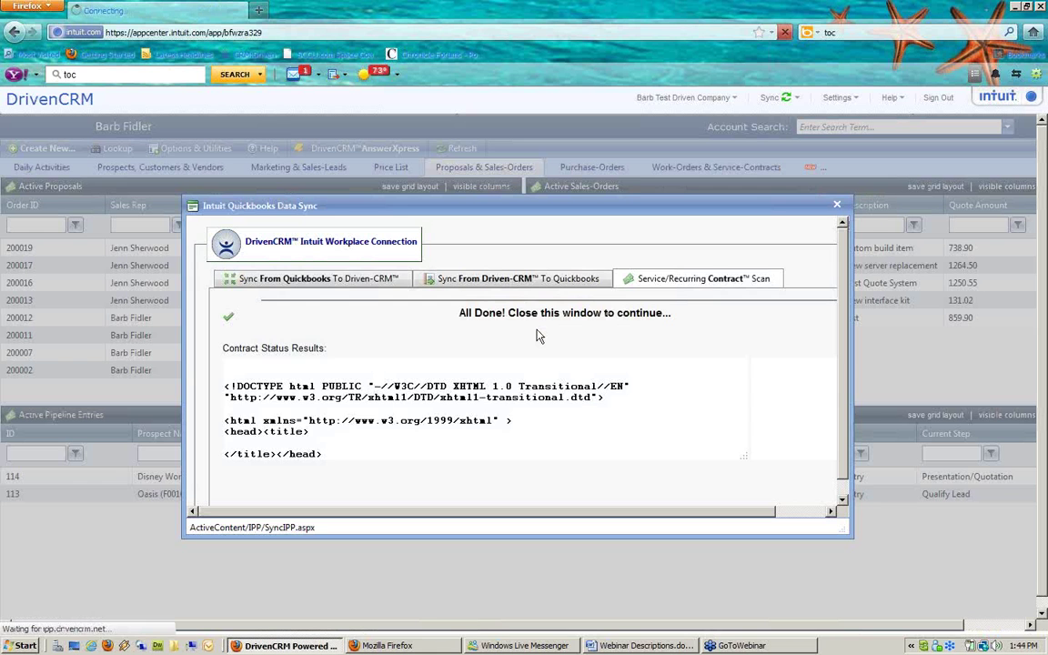
{"action": "left_click", "coordinate": [837, 204]}
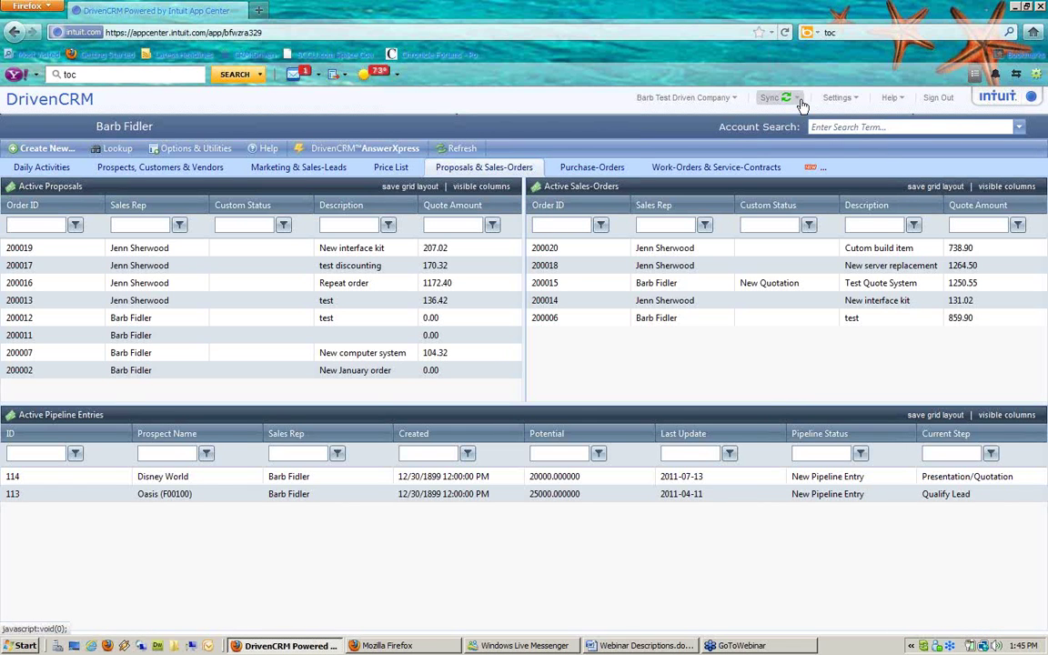
{"action": "left_click", "coordinate": [798, 100]}
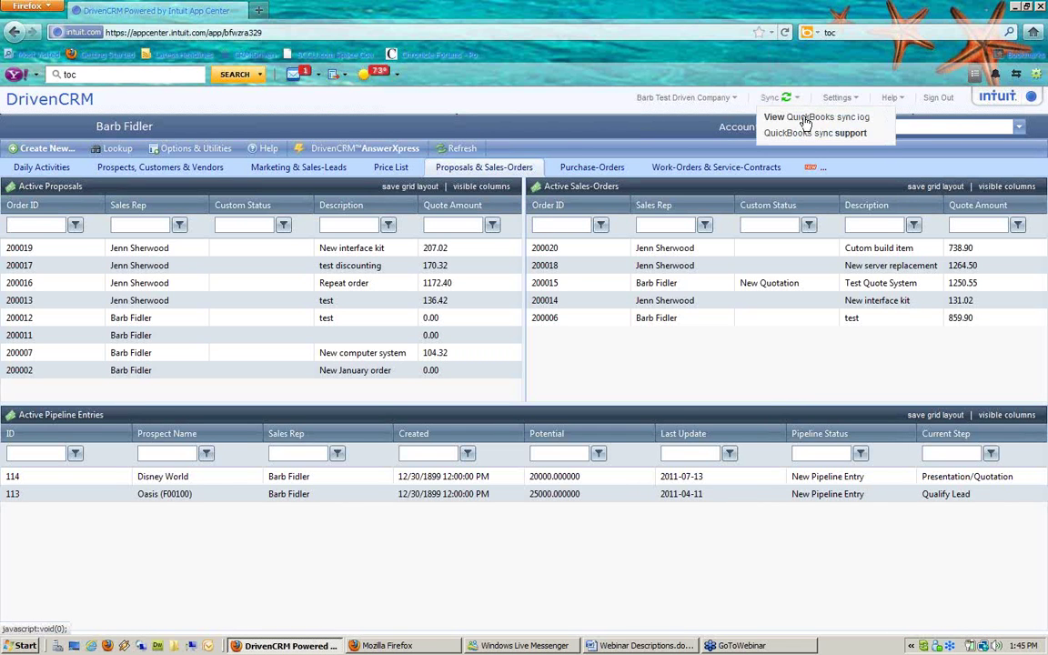
{"action": "left_click", "coordinate": [805, 119]}
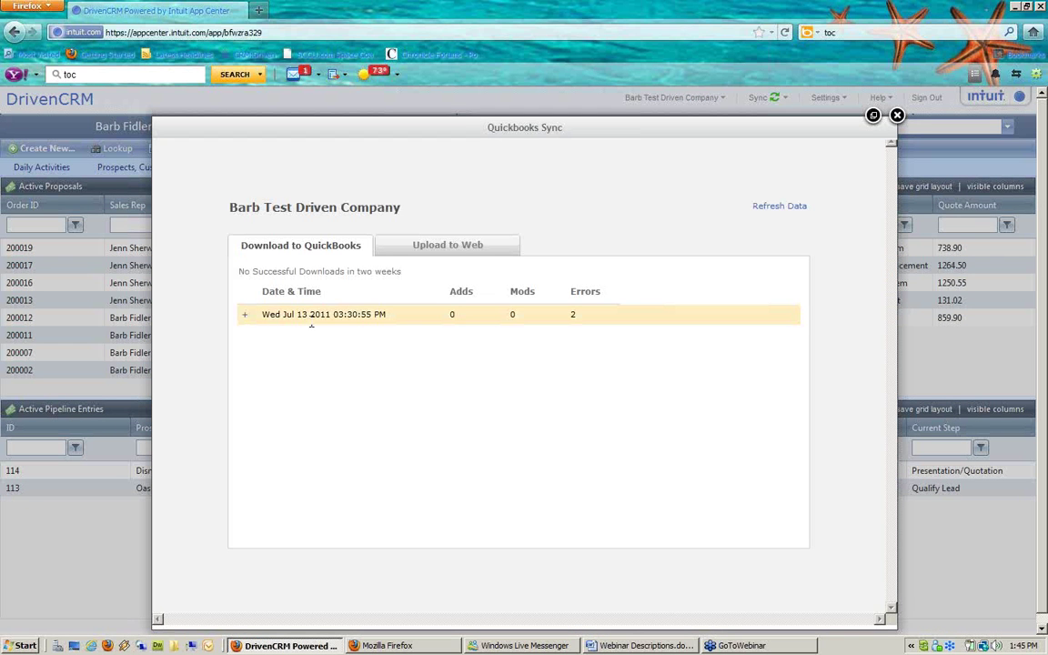
{"action": "left_click", "coordinate": [449, 247]}
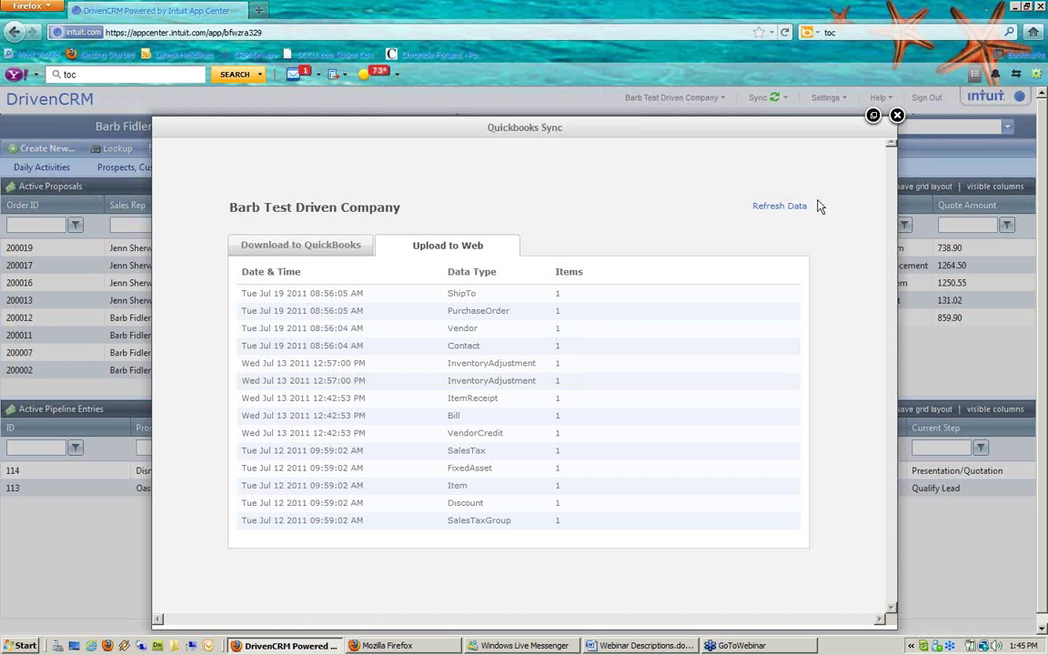
{"action": "left_click", "coordinate": [897, 116]}
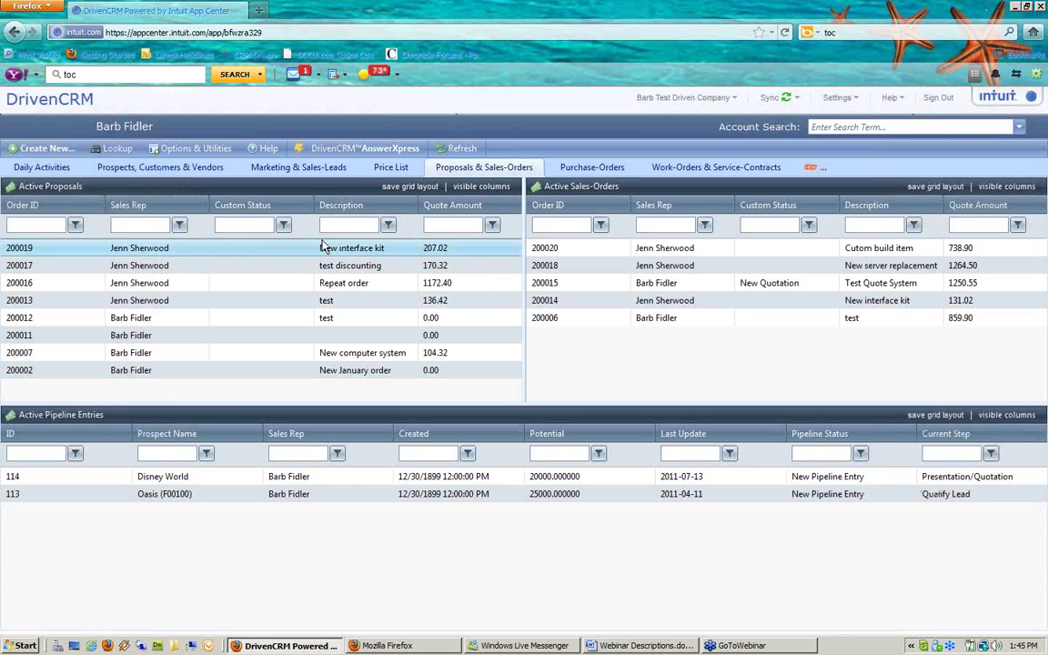
- Run another contract scan via Intuit QuickBooks Data Sync, confirming 0 sales, purchase and work orders pending
{"action": "left_click", "coordinate": [187, 148]}
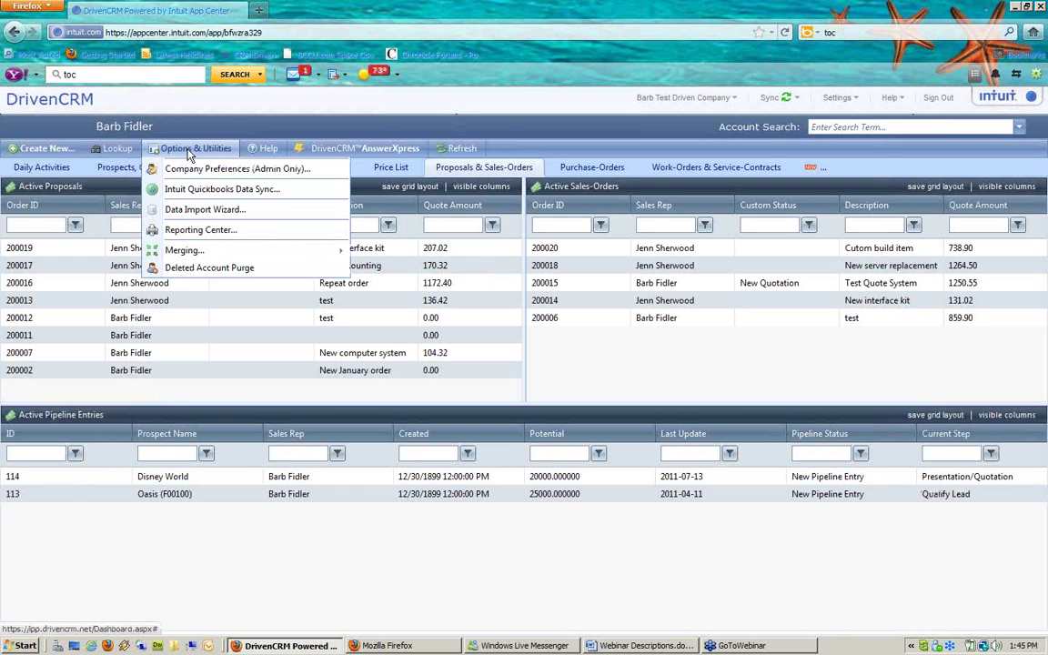
{"action": "left_click", "coordinate": [178, 188]}
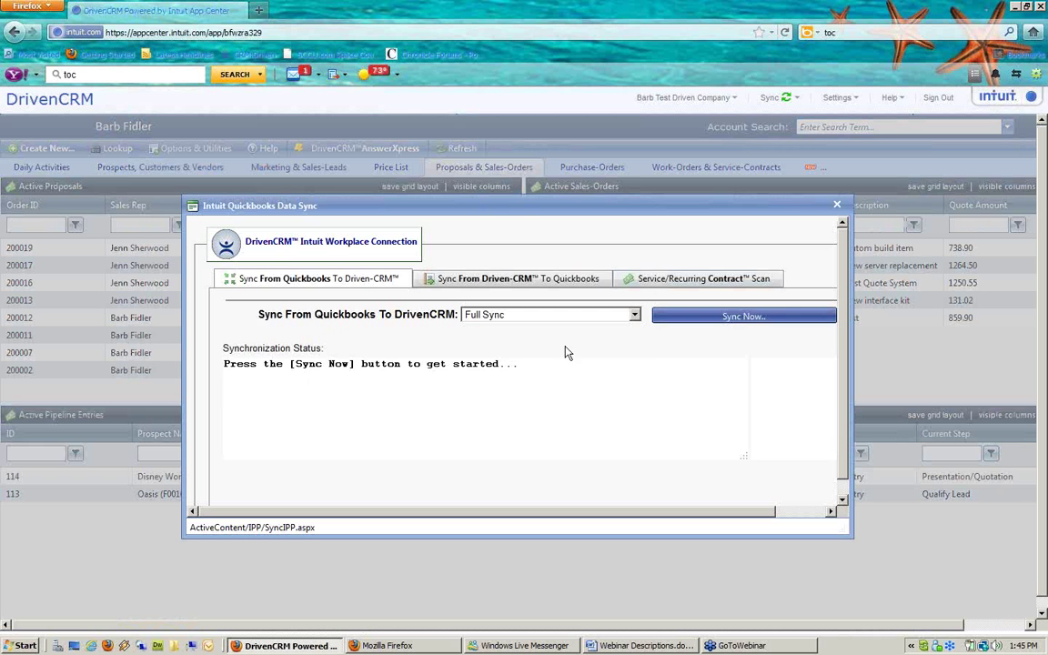
{"action": "left_click", "coordinate": [662, 279]}
{"action": "left_click", "coordinate": [600, 314]}
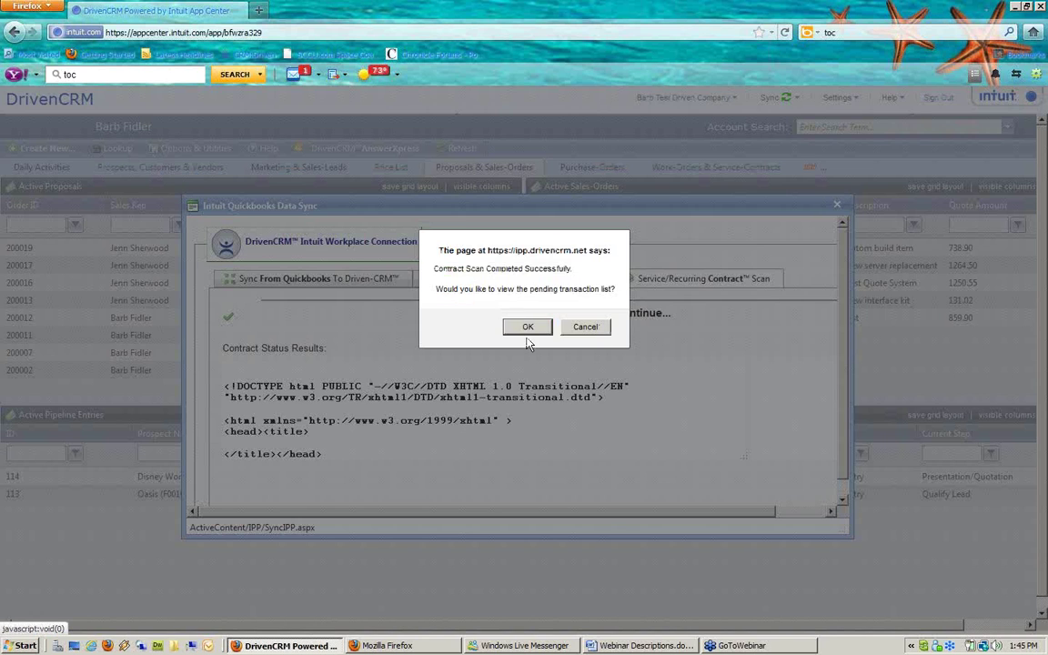
{"action": "left_click", "coordinate": [573, 329]}
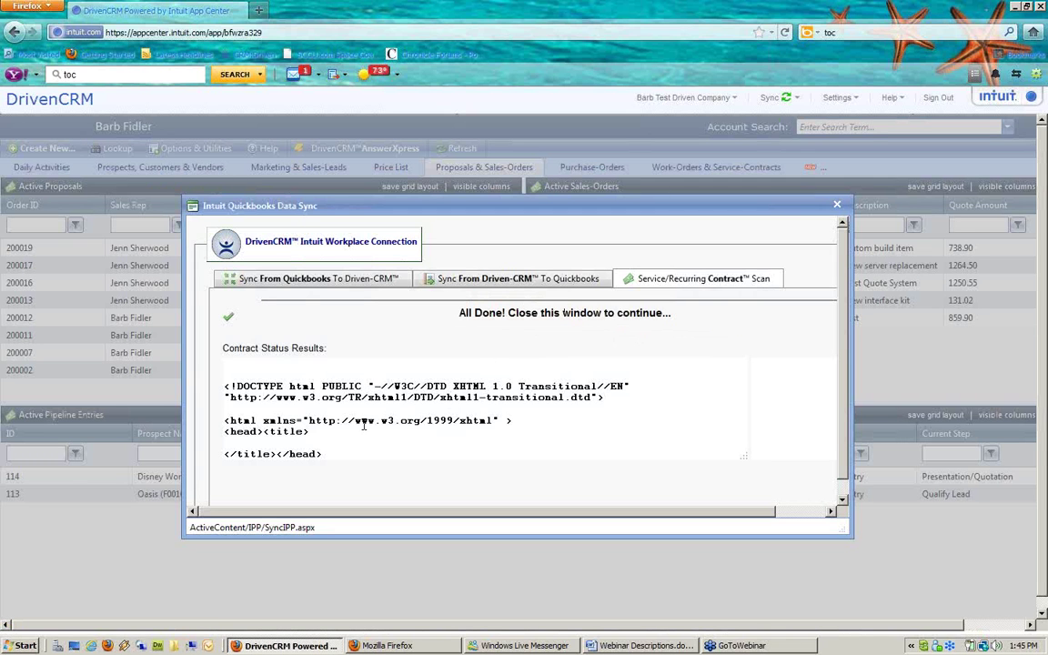
{"action": "left_click", "coordinate": [473, 279]}
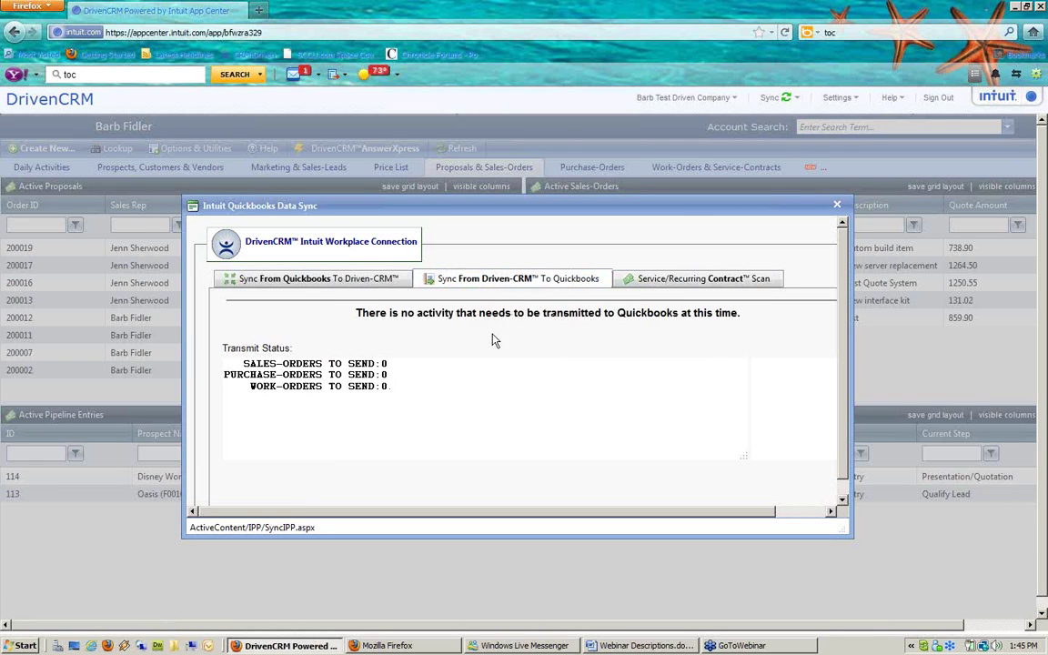
{"action": "left_click", "coordinate": [837, 204]}
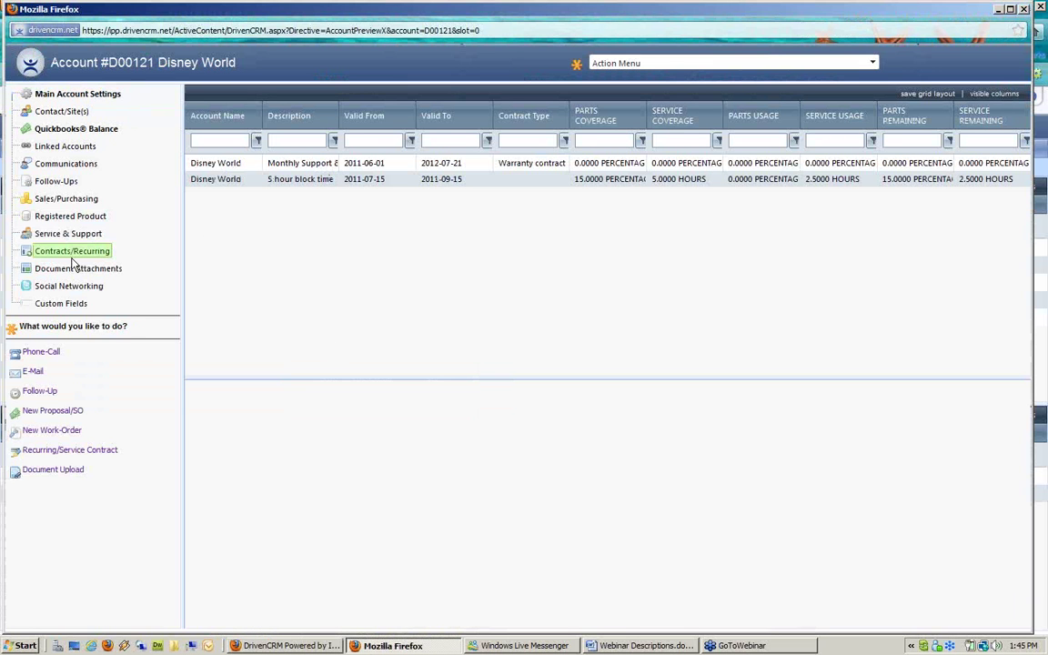
- Look over Disney World's Service & Support and Sales/Purchasing lists, then close its account window
{"action": "left_click", "coordinate": [66, 233]}
{"action": "left_click", "coordinate": [66, 202]}
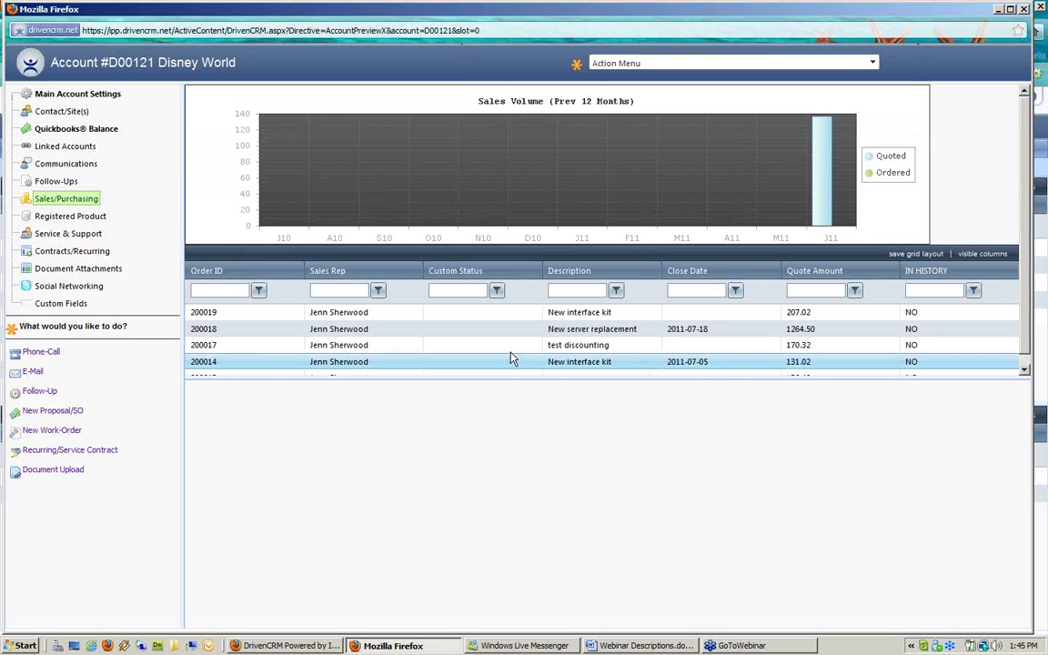
{"action": "left_click", "coordinate": [1023, 8]}
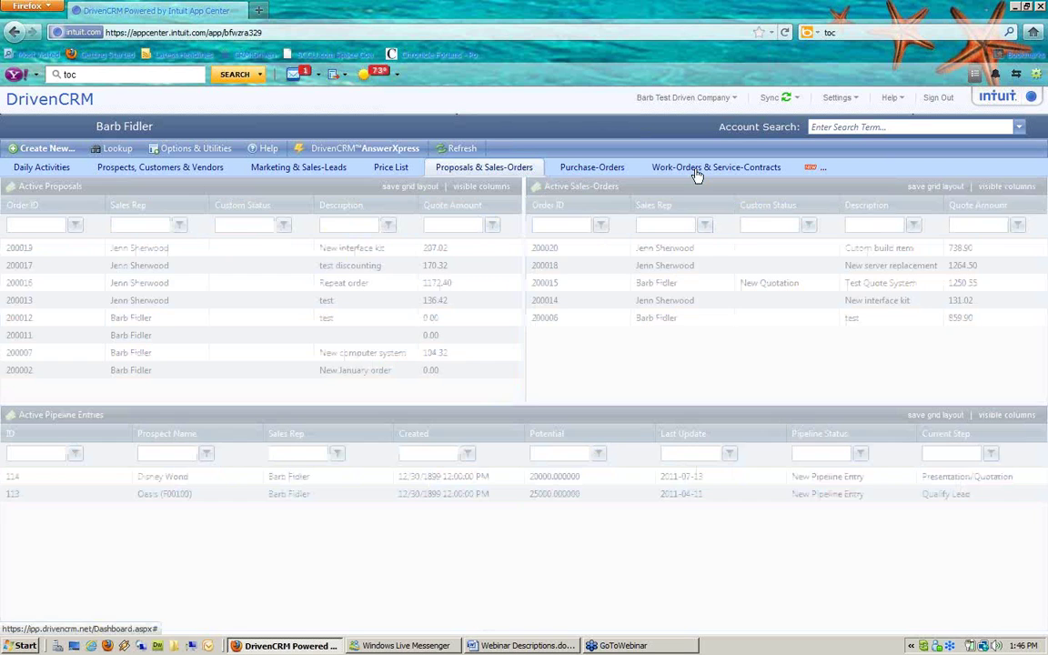
- Set the Disney World monthly support contract's Next Renewal Date to 20-Jul-2011 and save it
{"action": "left_click", "coordinate": [701, 175]}
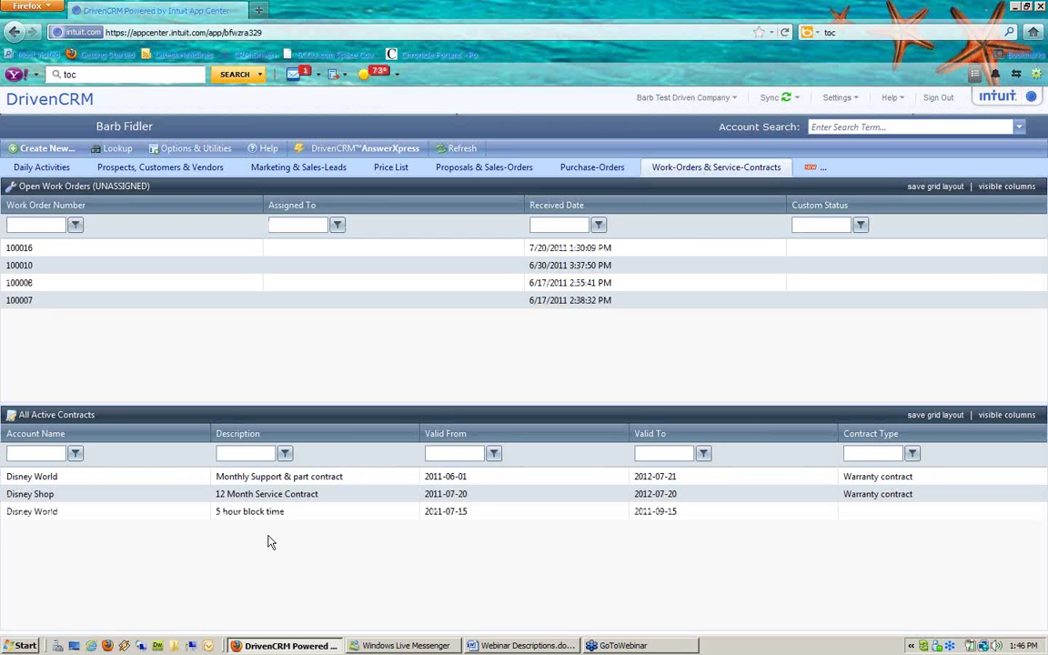
{"action": "double_click", "coordinate": [533, 480]}
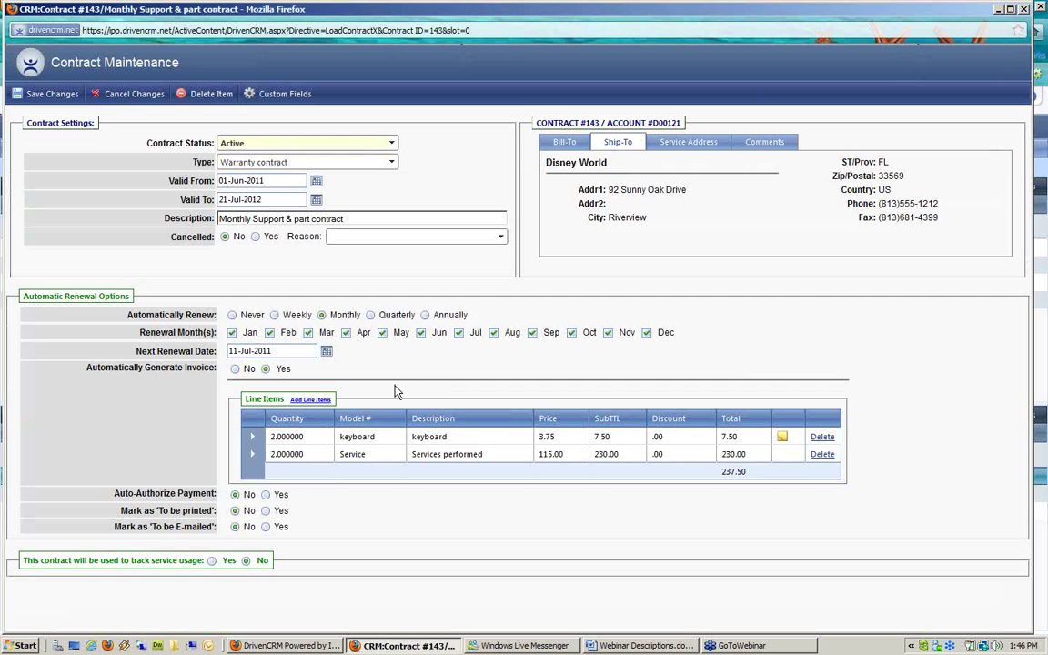
{"action": "left_click", "coordinate": [266, 369]}
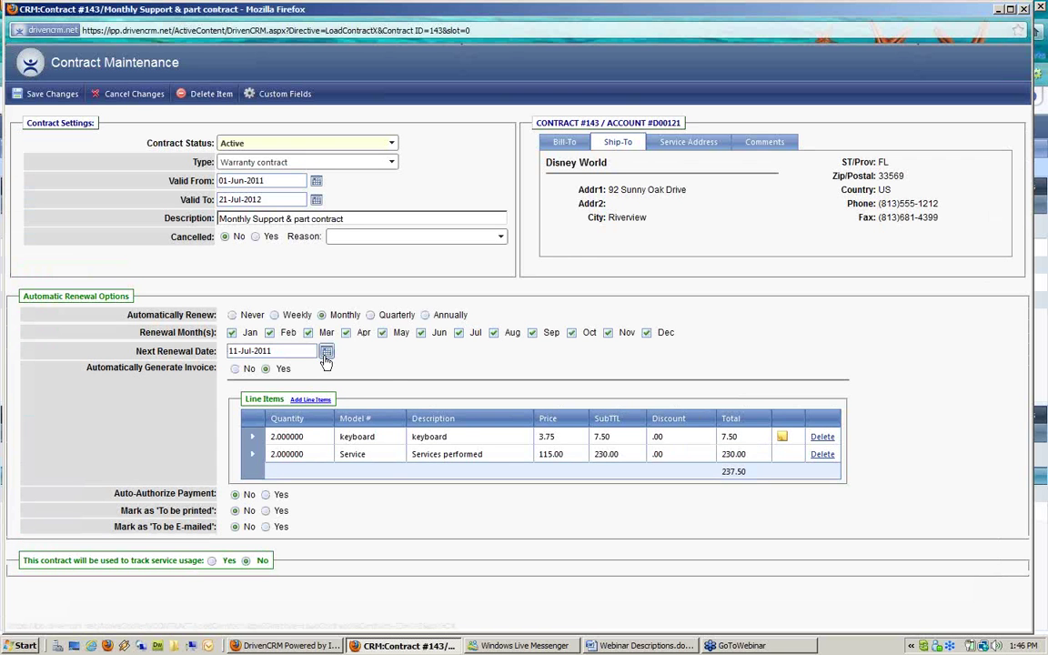
{"action": "left_click", "coordinate": [325, 352]}
{"action": "left_click", "coordinate": [319, 451]}
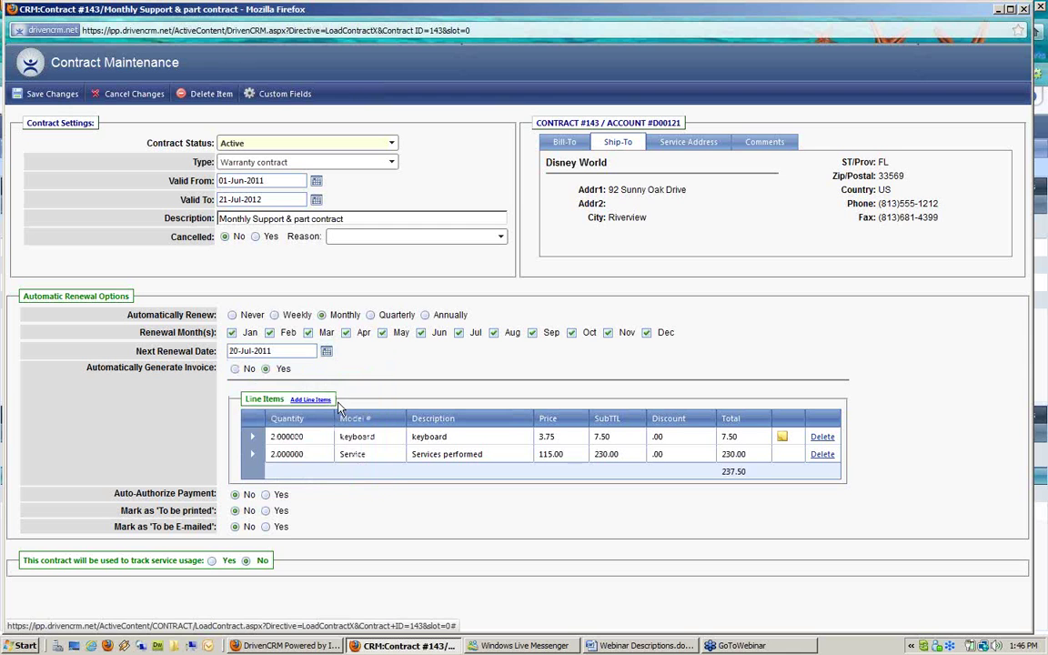
{"action": "left_click", "coordinate": [53, 94]}
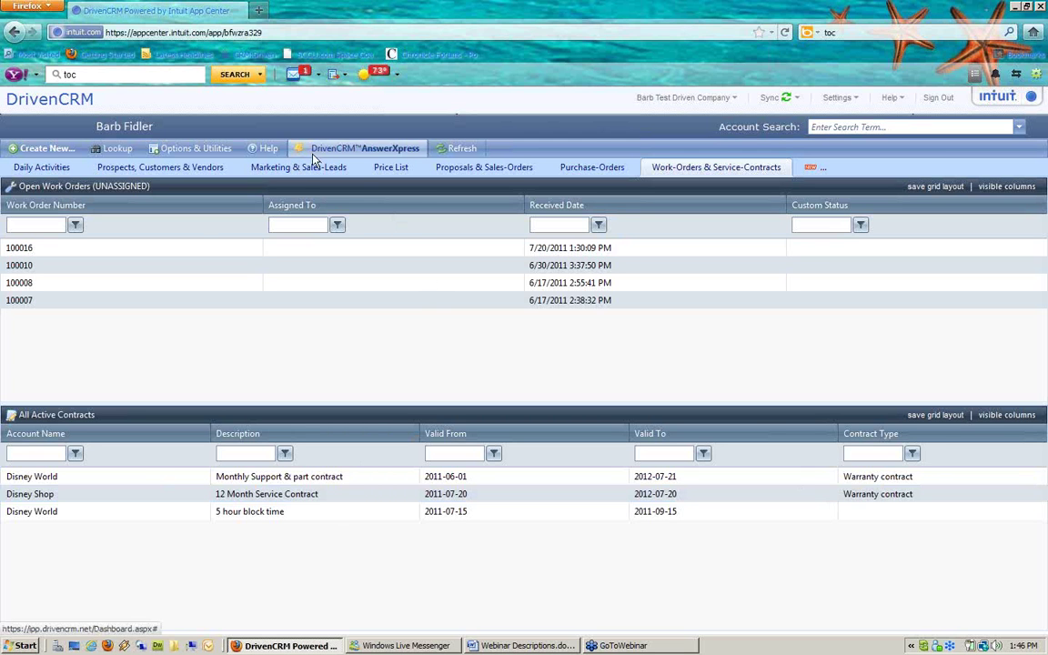
- Run the Service/Recurring Contract Scan in Quickbooks Data Sync and confirm no transactions are pending
{"action": "mouse_move", "coordinate": [207, 148]}
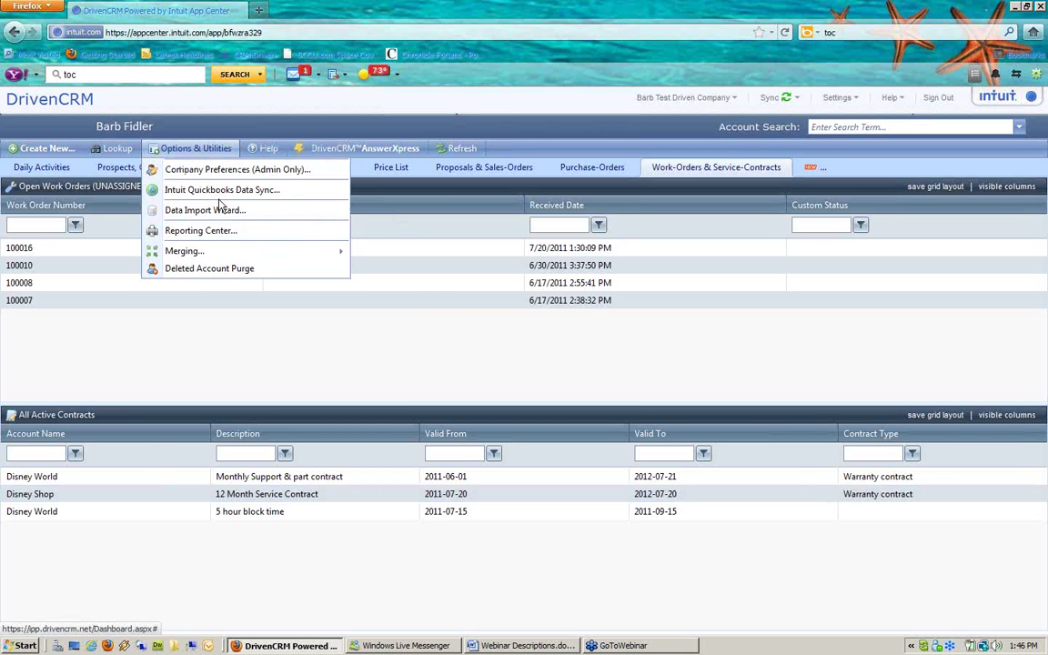
{"action": "left_click", "coordinate": [221, 190]}
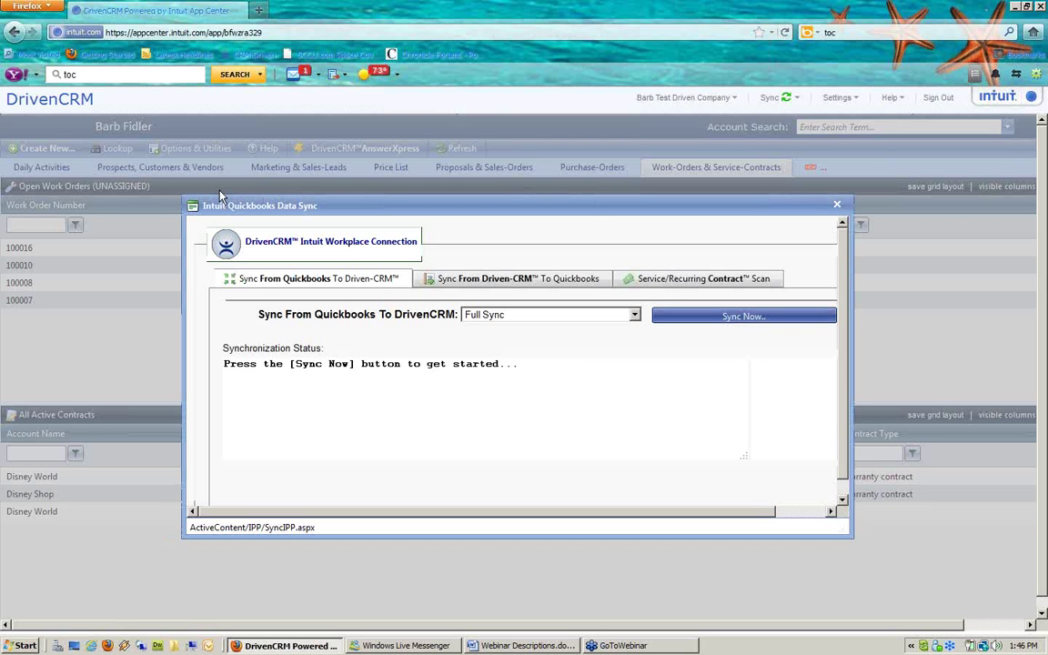
{"action": "left_click", "coordinate": [664, 288]}
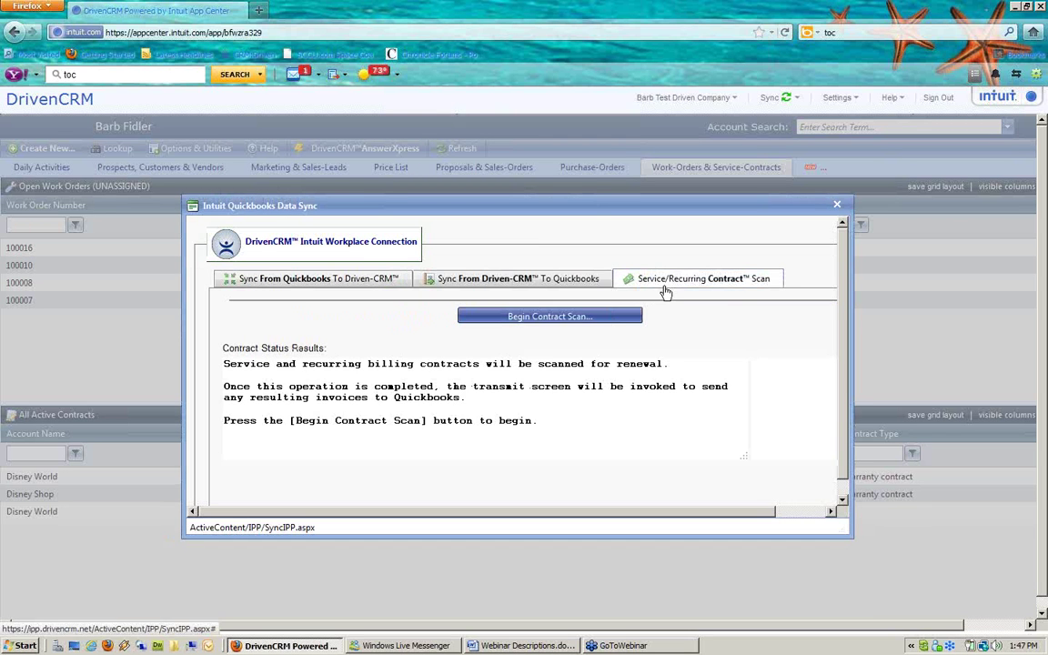
{"action": "left_click", "coordinate": [610, 314]}
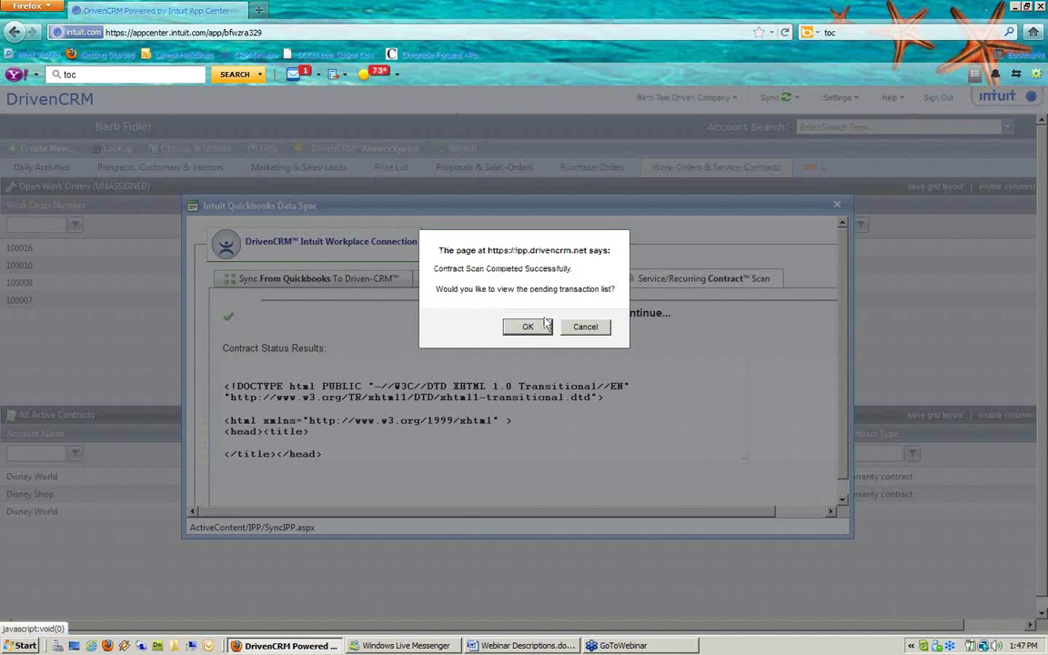
{"action": "left_click", "coordinate": [527, 327]}
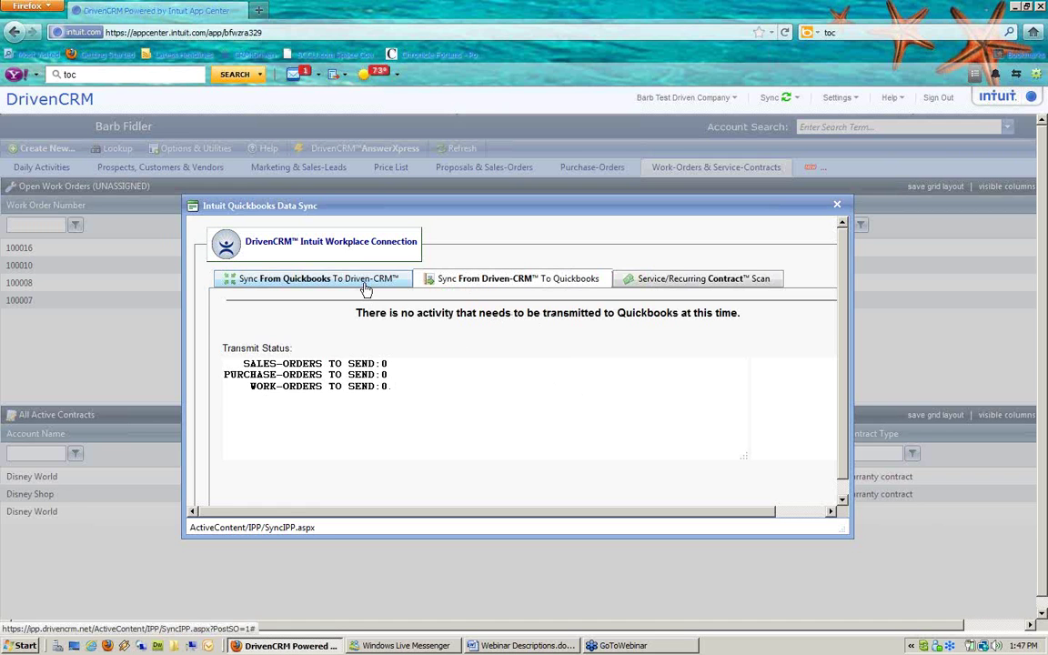
{"action": "left_click", "coordinate": [400, 283]}
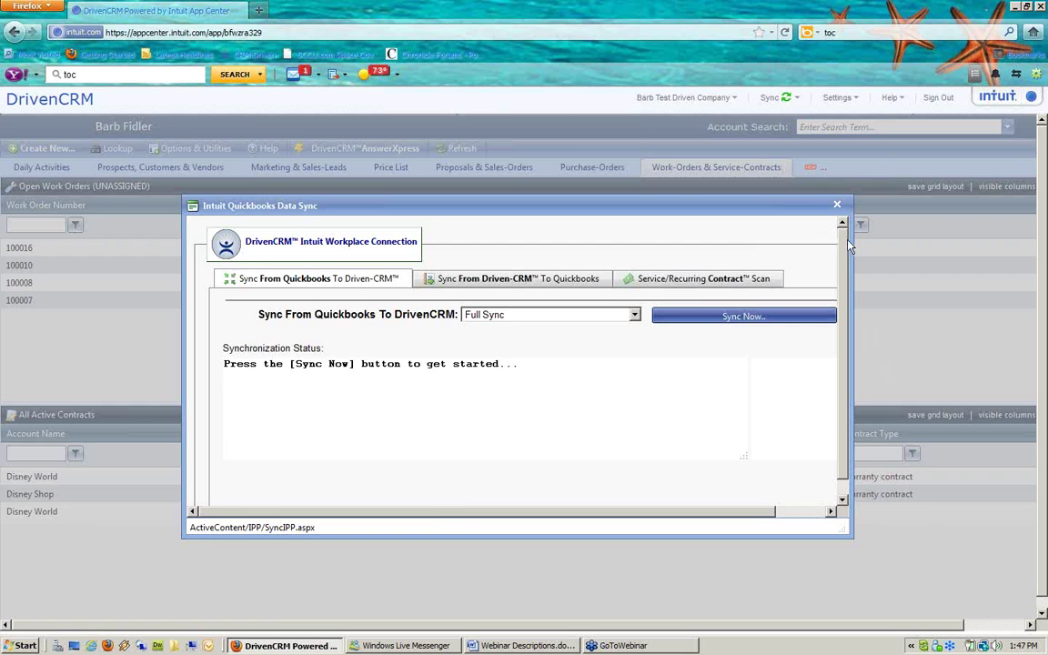
{"action": "left_click", "coordinate": [837, 203]}
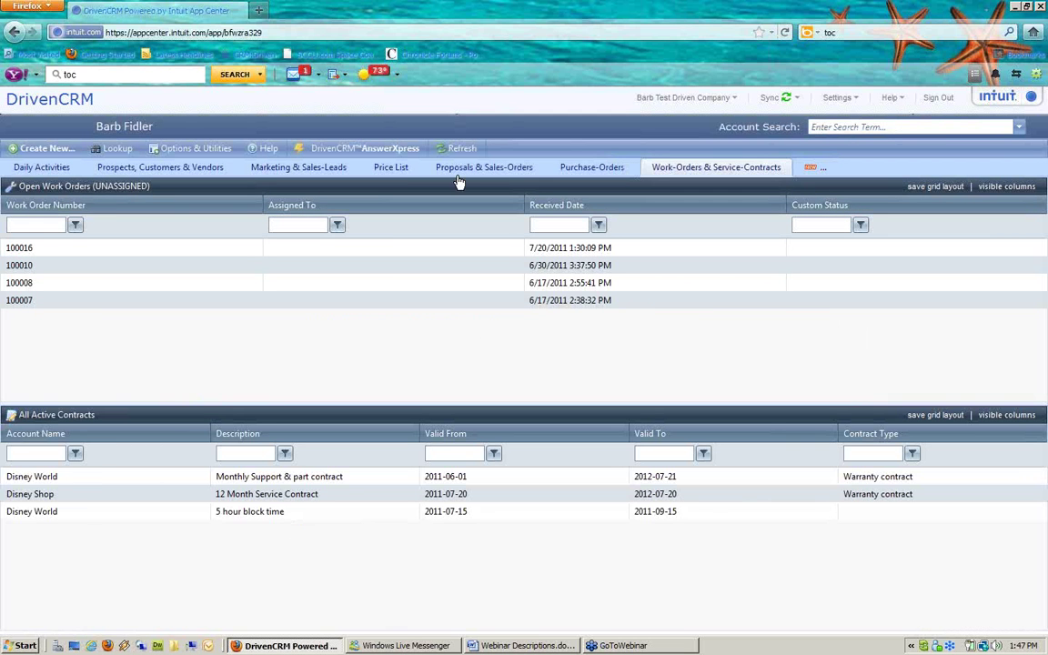
- Sign out of the hosted account and log into Driven Local Test as the admin user
{"action": "left_click", "coordinate": [940, 100]}
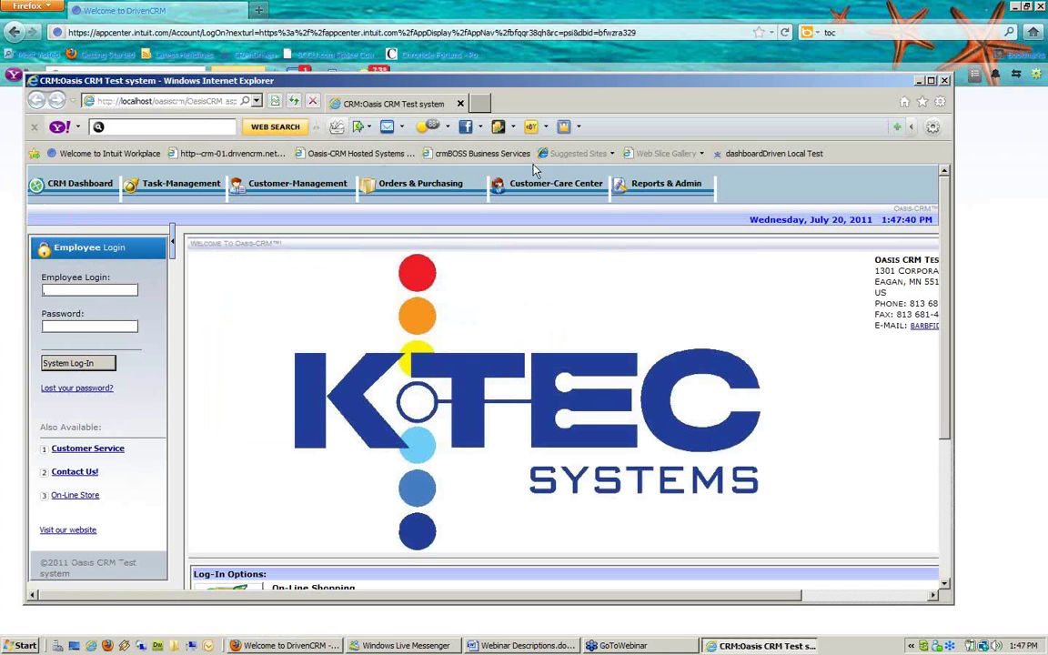
{"action": "left_click", "coordinate": [770, 156]}
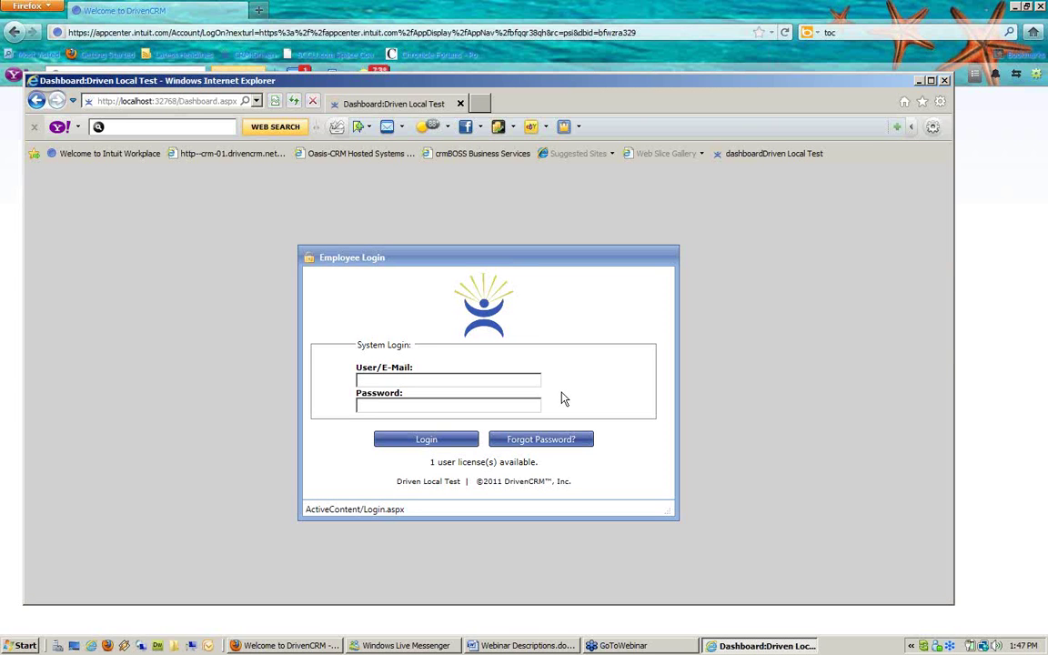
{"action": "type", "text": "admio"}
{"action": "key", "text": "BackSpace"}
{"action": "type", "text": "n"}
{"action": "key", "text": "Return"}
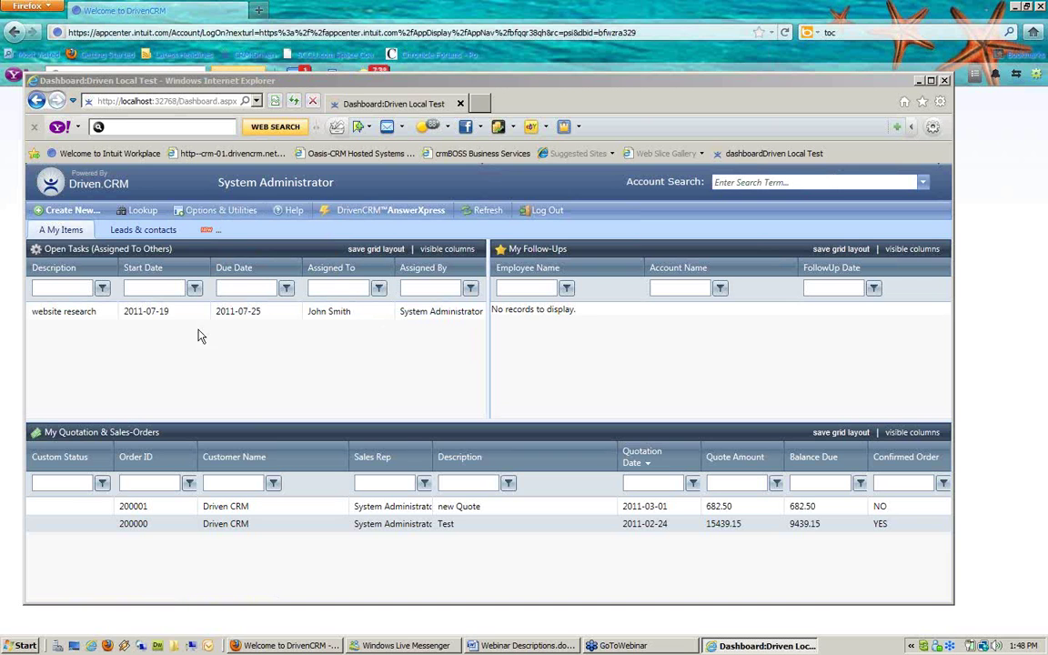
- Open the Driven CRM record from Leads & contacts and start a new Recurring/Service Contract
{"action": "left_click", "coordinate": [147, 229]}
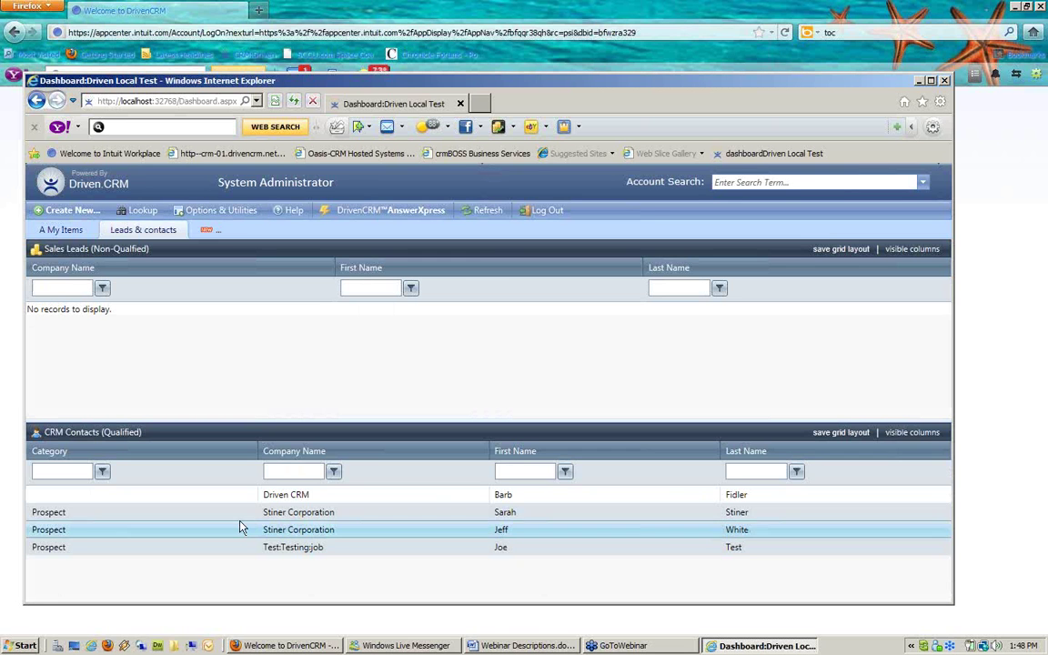
{"action": "double_click", "coordinate": [299, 493]}
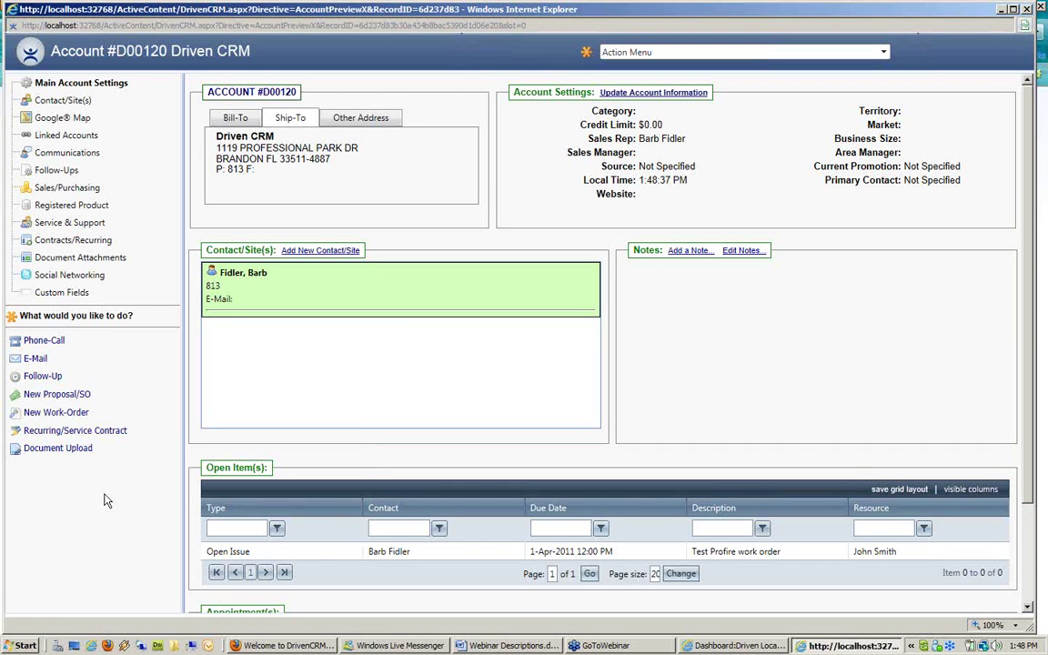
{"action": "left_click", "coordinate": [97, 431]}
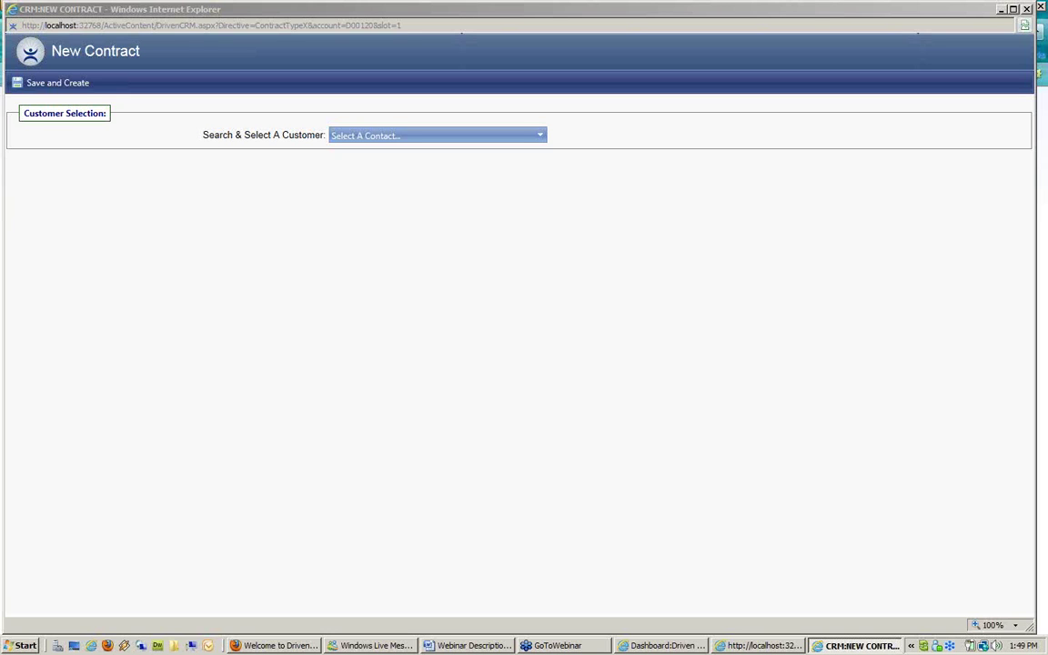
- Create a recurring-invoice contract 'Subscription billing' for the account's contact, saved as Contract #141
{"action": "left_click", "coordinate": [451, 136]}
{"action": "left_click", "coordinate": [450, 168]}
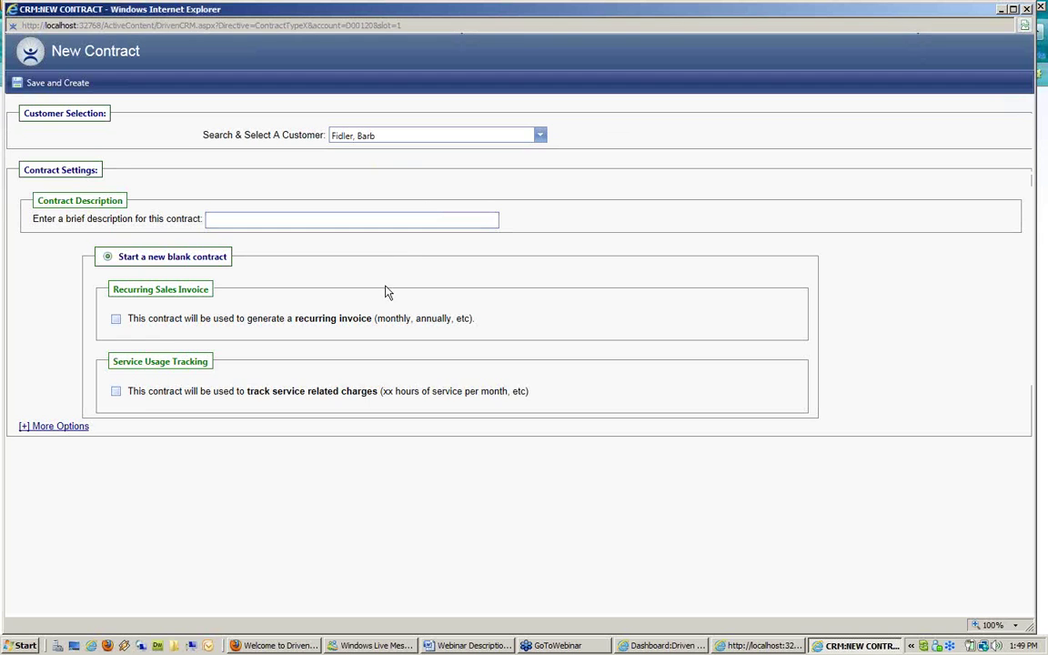
{"action": "left_click", "coordinate": [116, 318]}
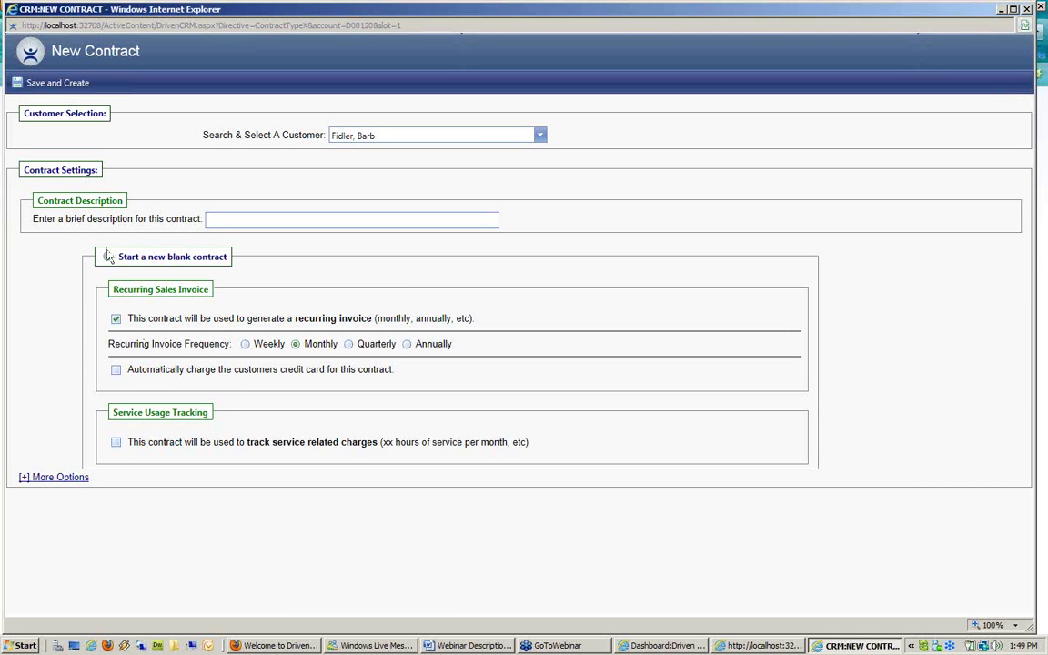
{"action": "left_click", "coordinate": [68, 90]}
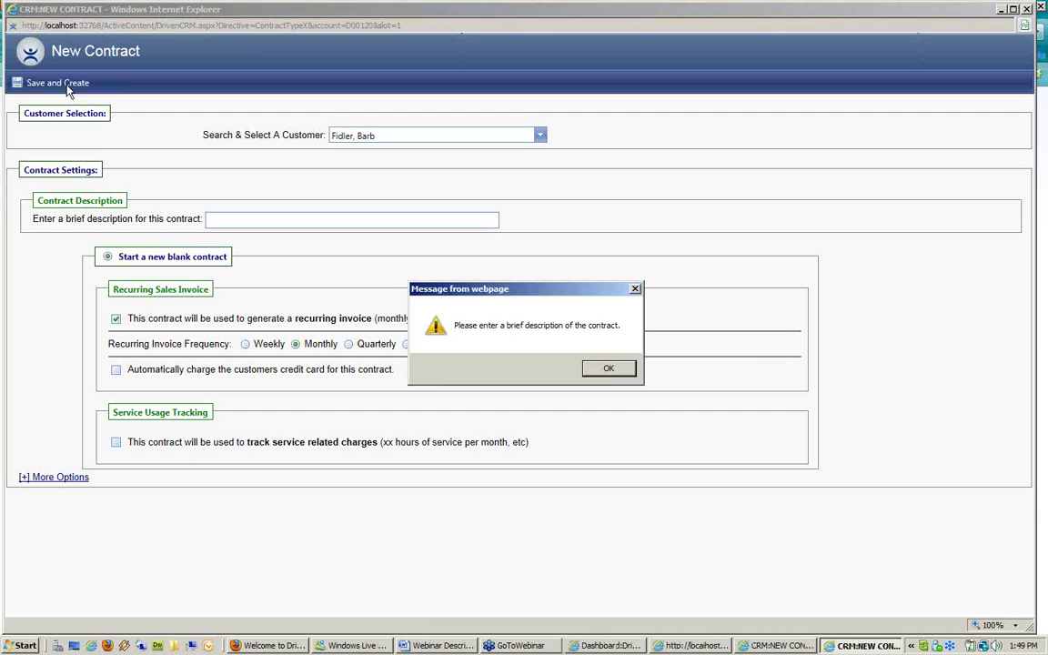
{"action": "left_click", "coordinate": [608, 369]}
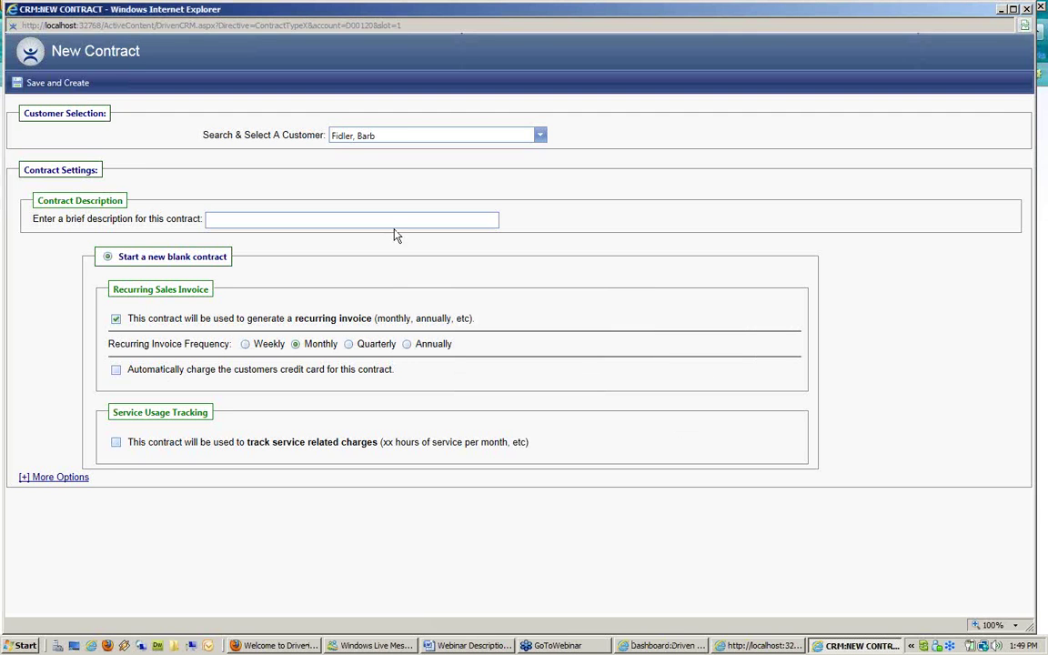
{"action": "left_click", "coordinate": [345, 221]}
{"action": "type", "text": "Subscription"}
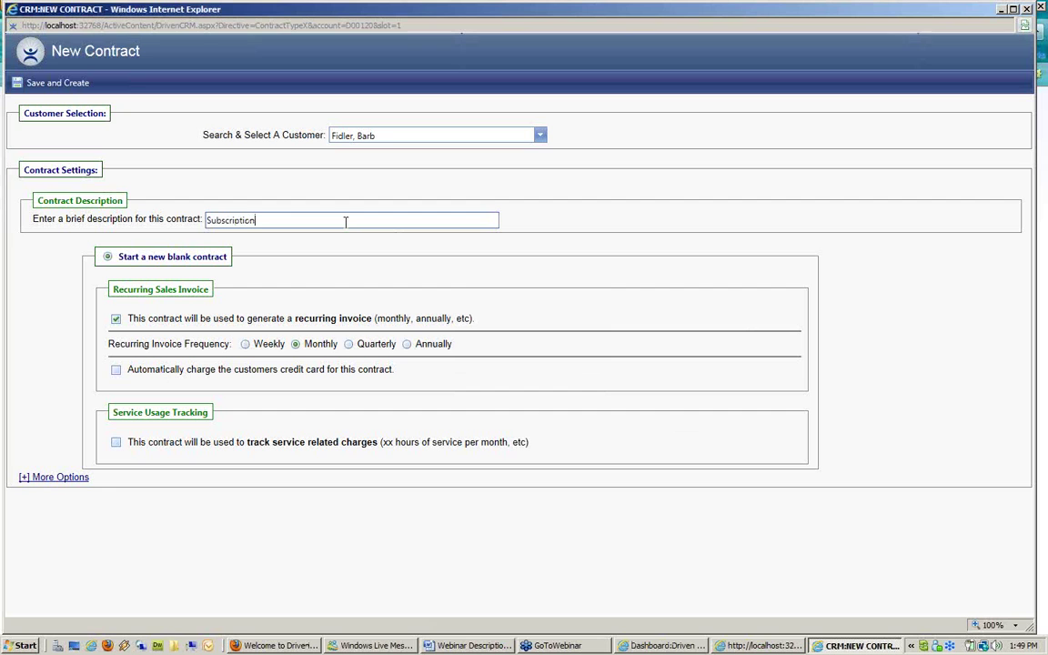
{"action": "type", "text": " billing"}
{"action": "left_click", "coordinate": [57, 84]}
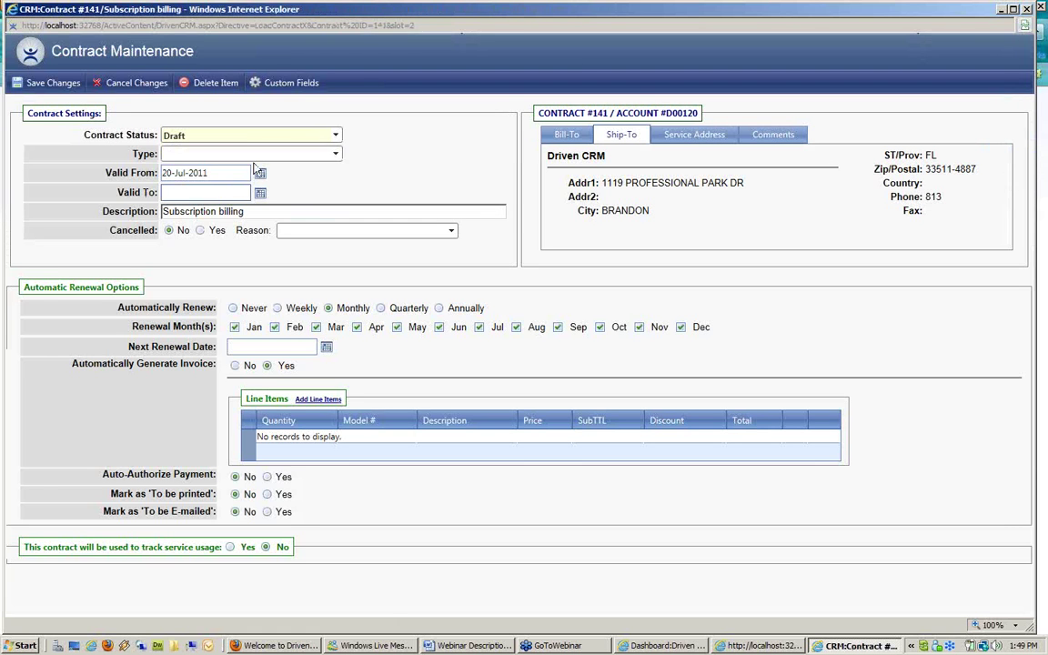
- Make Contract #141 Active with a next renewal date of 19-Jul-2011
{"action": "left_click", "coordinate": [229, 135]}
{"action": "left_click", "coordinate": [246, 199]}
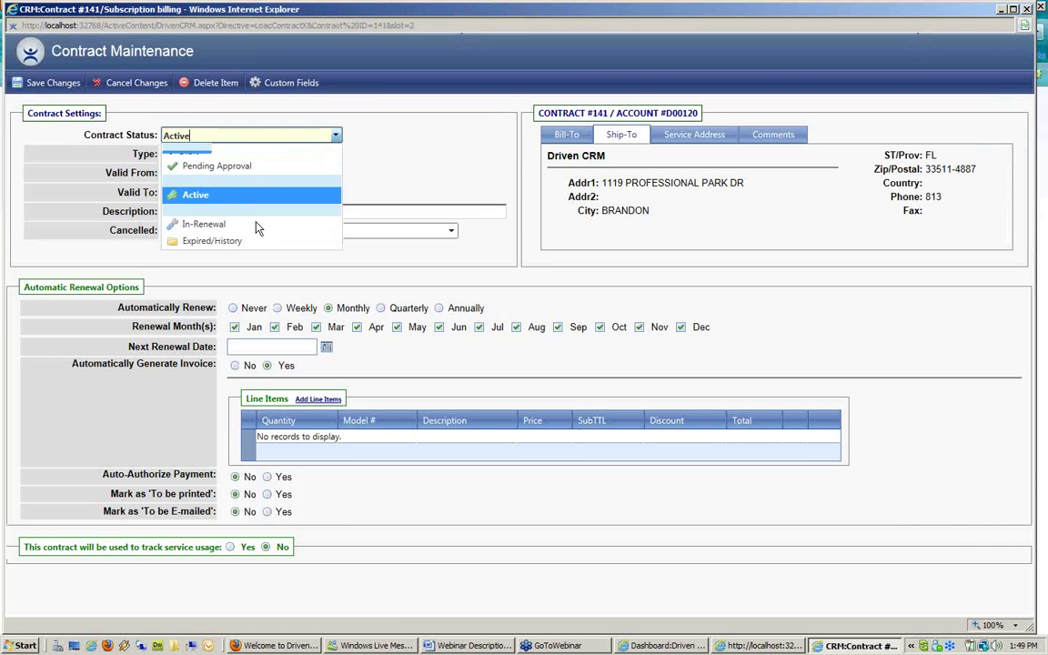
{"action": "left_click", "coordinate": [325, 347]}
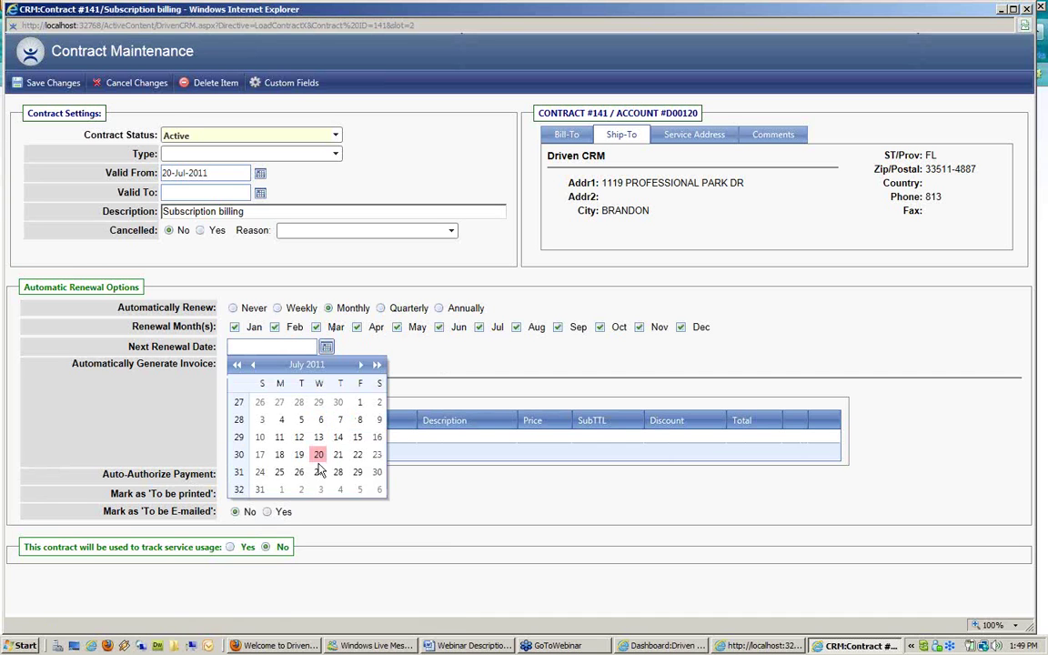
{"action": "left_click", "coordinate": [299, 454]}
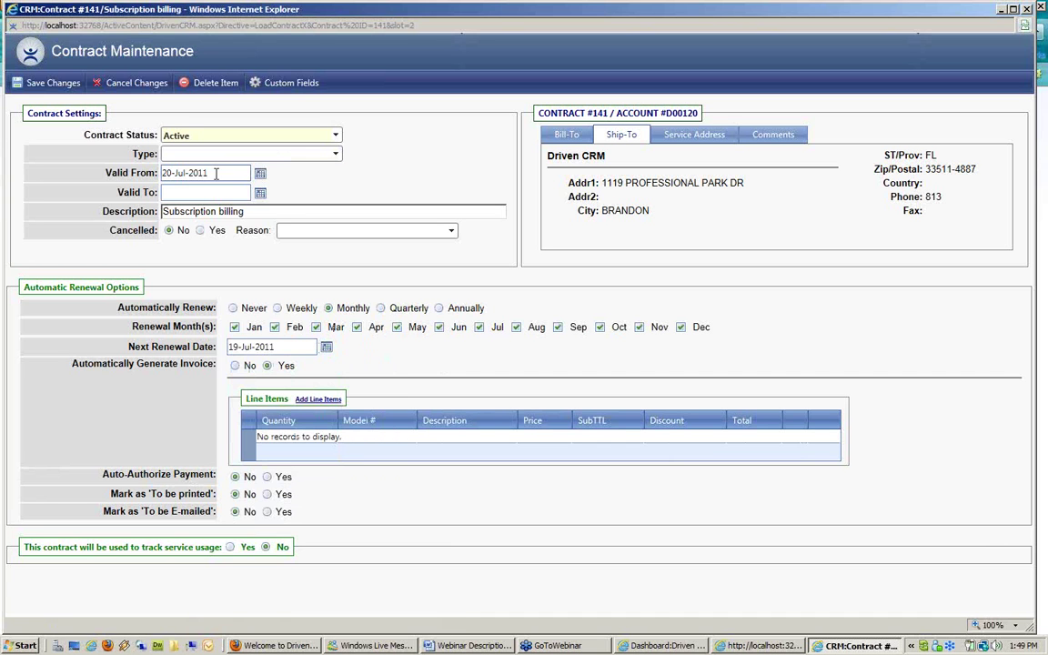
- Set Valid From to 01-Jun-2011 and bring up the Invoice Line Item Add form
{"action": "left_click", "coordinate": [260, 173]}
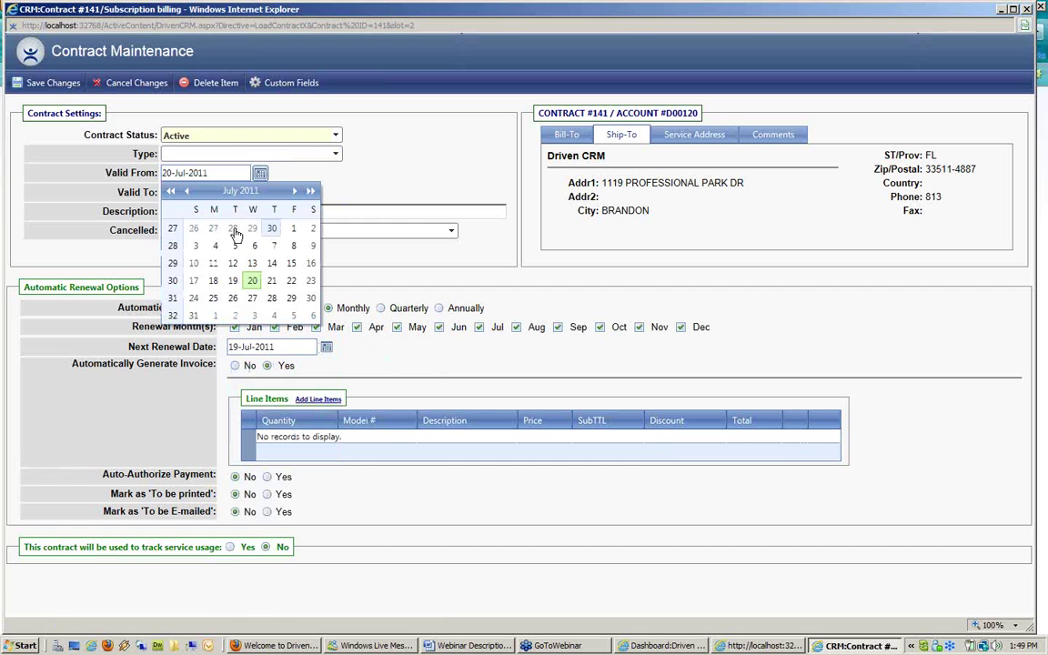
{"action": "left_click", "coordinate": [188, 192]}
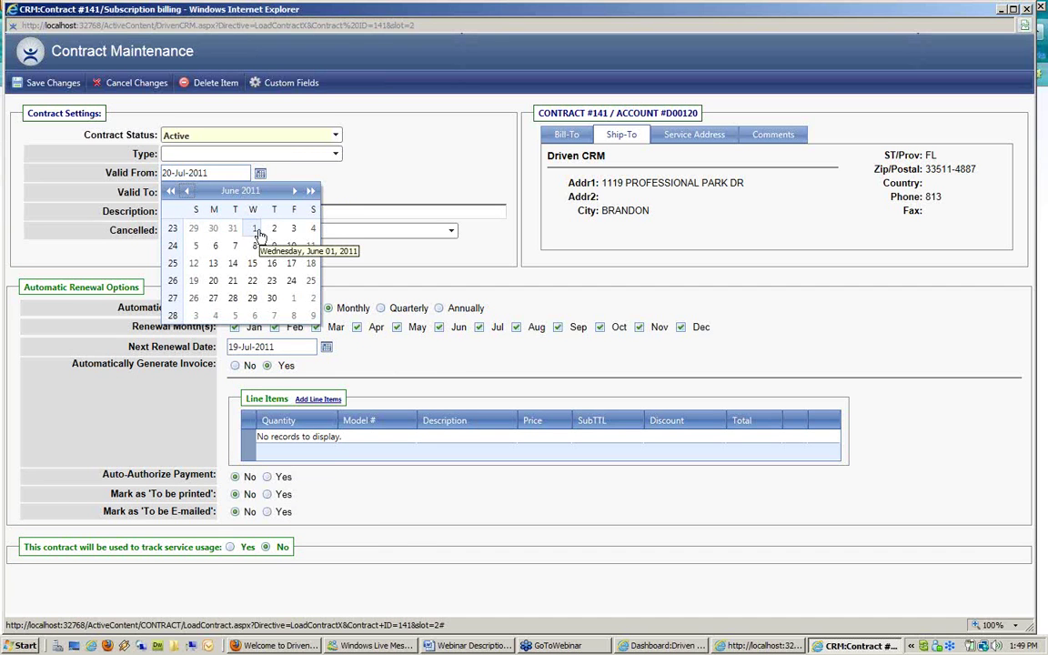
{"action": "left_click", "coordinate": [255, 228]}
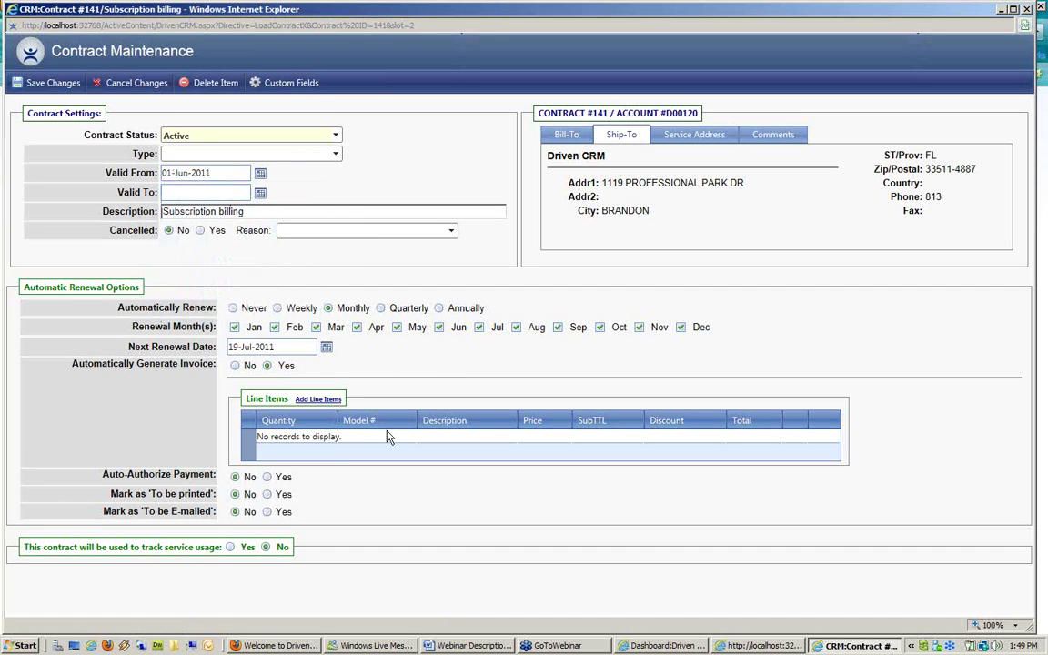
{"action": "left_click", "coordinate": [329, 399]}
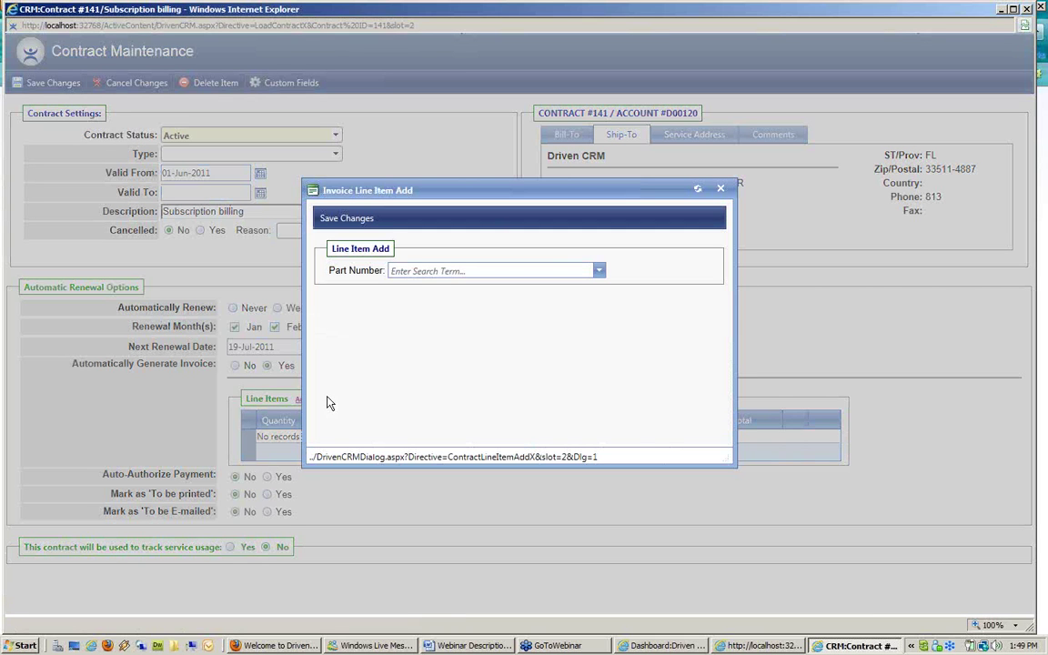
- Add part 30G HD (30 Gig Hard Drive), quantity 1 at 50.00, as a contract line item
{"action": "left_click", "coordinate": [546, 270]}
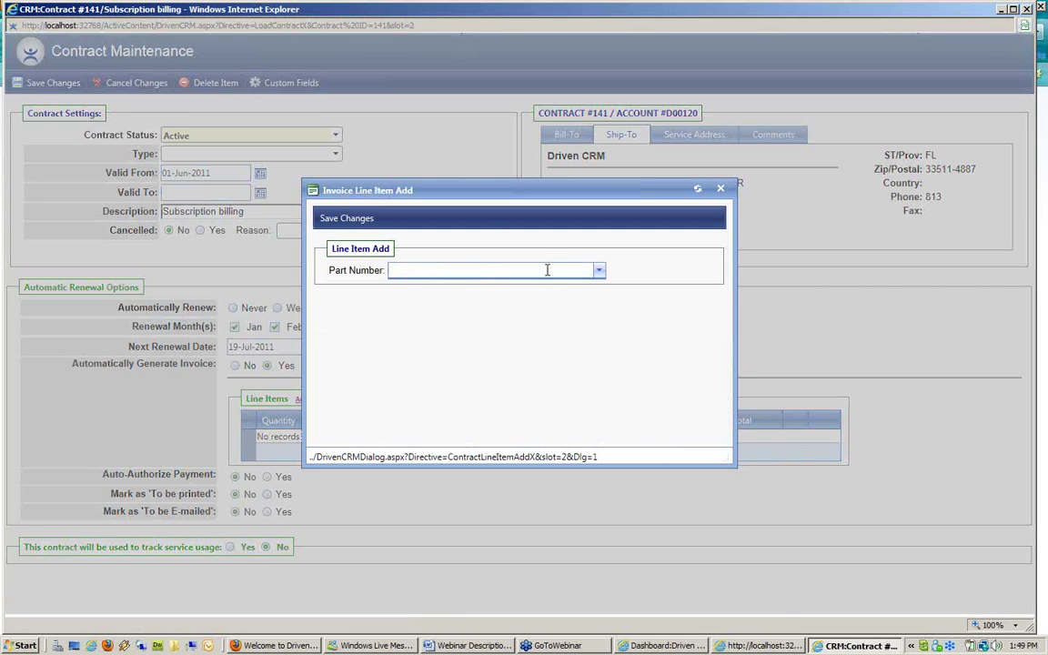
{"action": "type", "text": "d"}
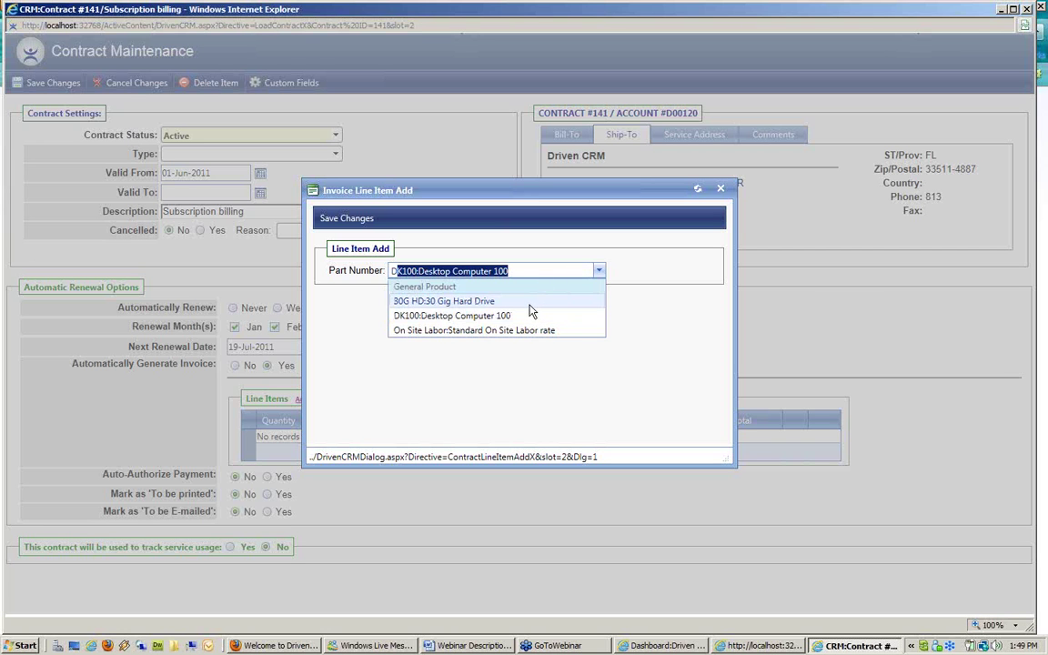
{"action": "left_click", "coordinate": [527, 302]}
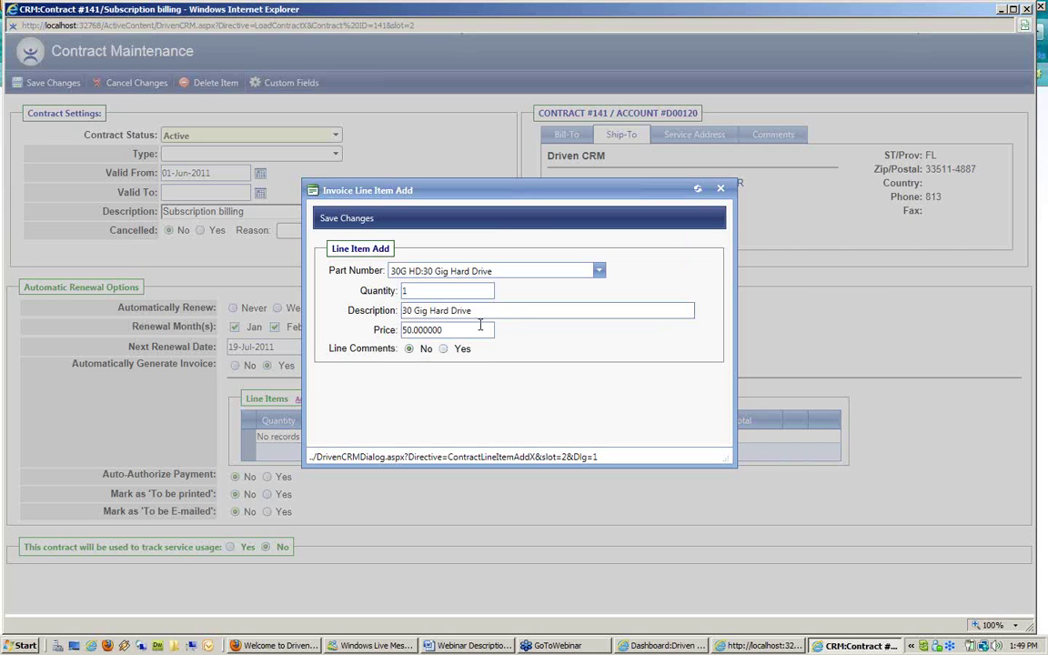
{"action": "left_click", "coordinate": [360, 220]}
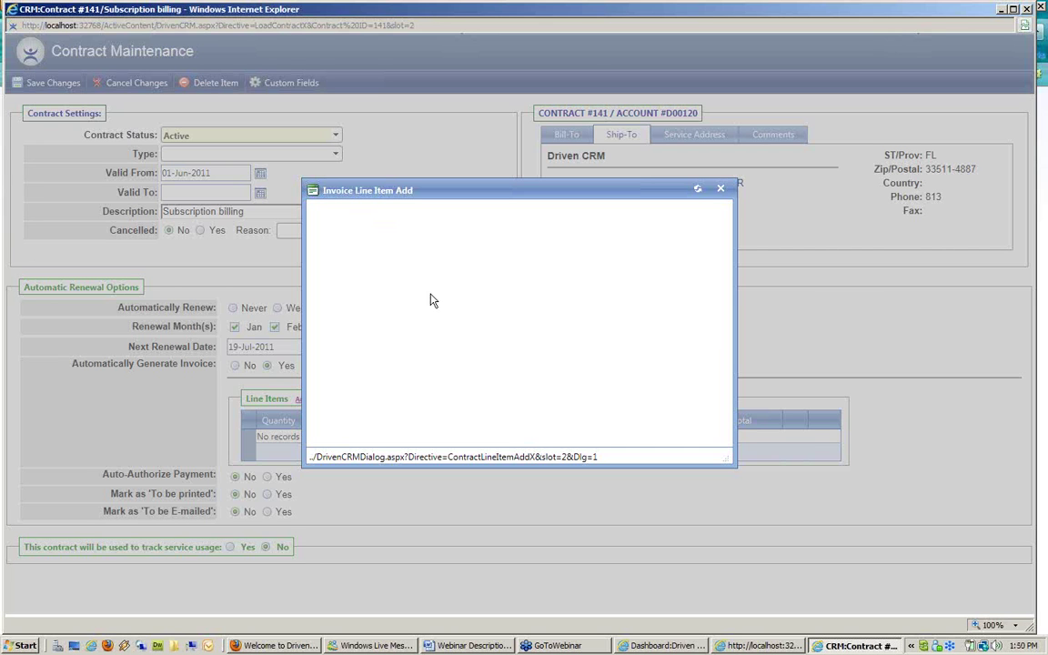
{"action": "left_click", "coordinate": [698, 190]}
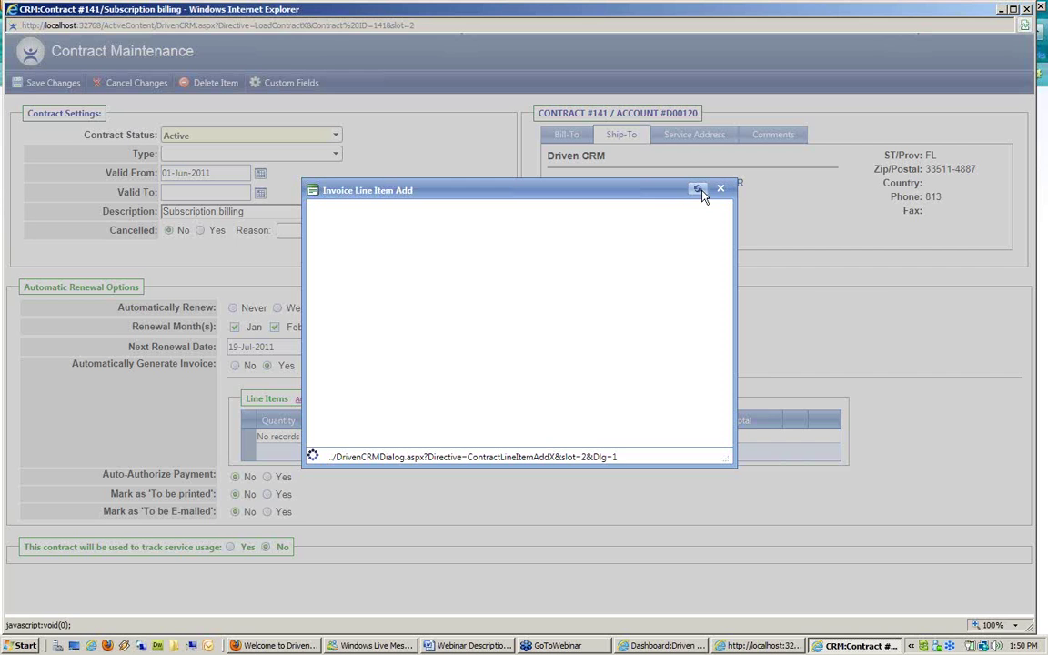
{"action": "left_click", "coordinate": [721, 190]}
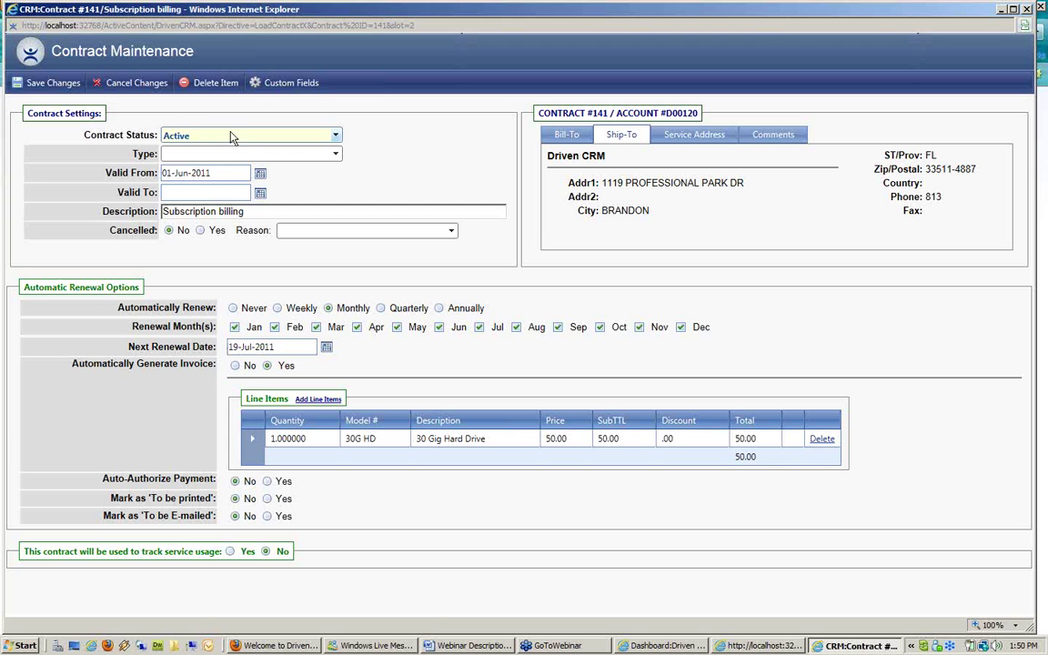
- Save Contract #141 and bring the Leads & contacts dashboard back to the front
{"action": "left_click", "coordinate": [47, 84]}
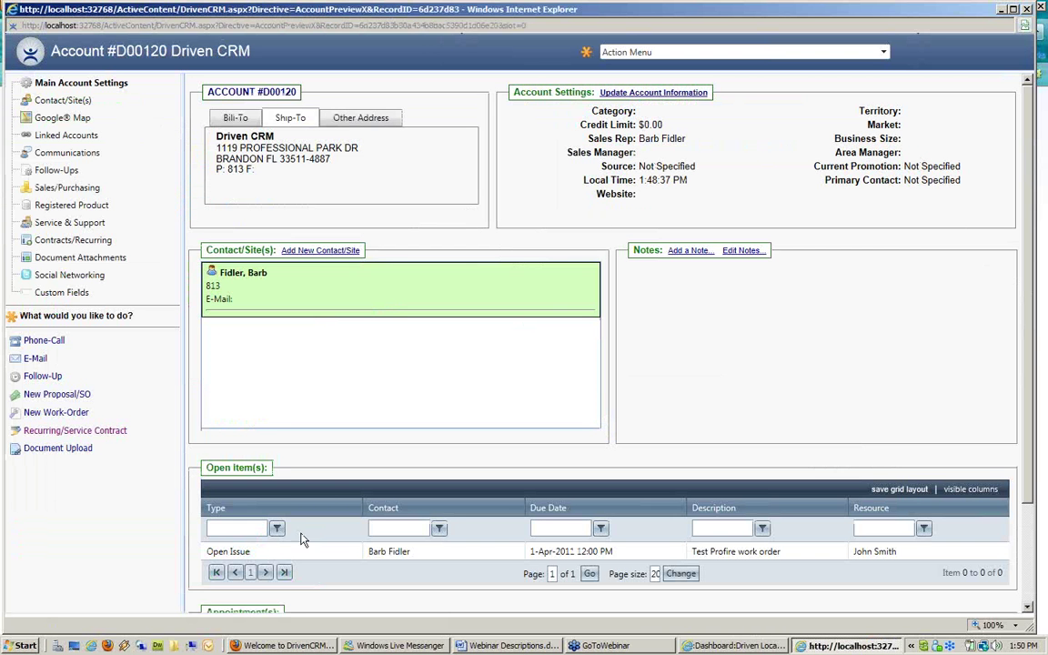
{"action": "left_click", "coordinate": [20, 646]}
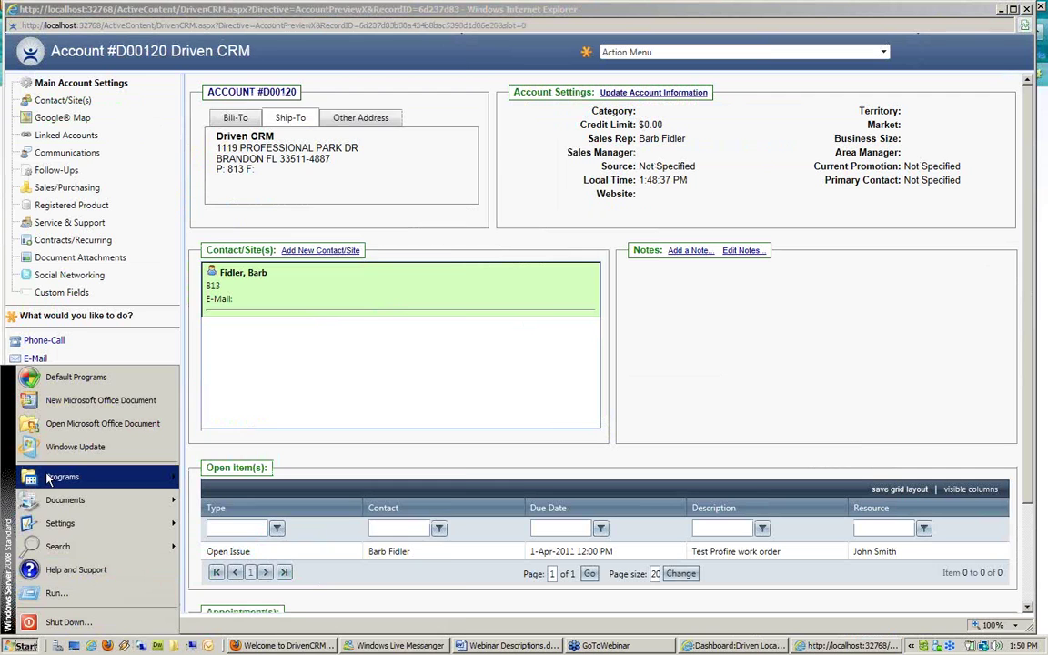
{"action": "mouse_move", "coordinate": [60, 483]}
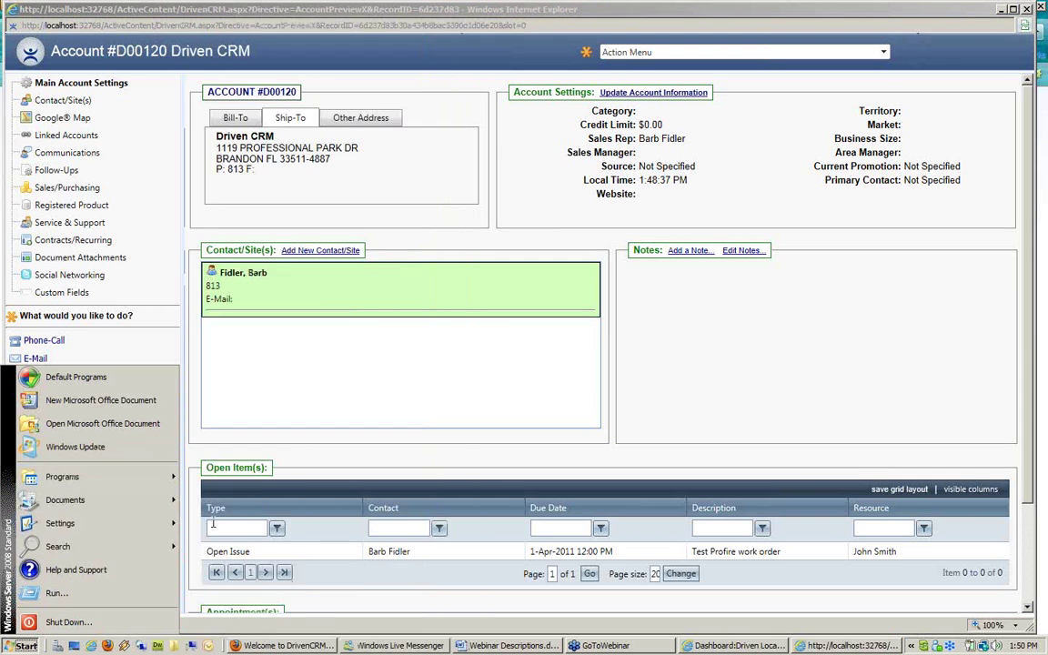
{"action": "left_click", "coordinate": [999, 9]}
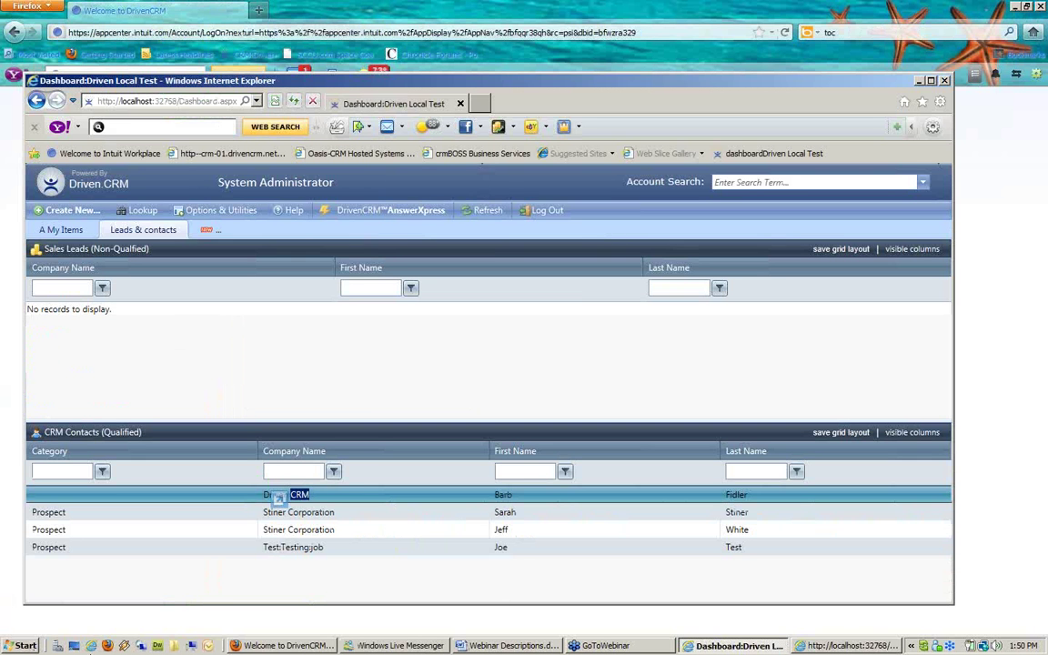
- Open Computer and browse C:\DrivenCRM_New's App_Code, App_Data and Core folders
{"action": "left_click", "coordinate": [143, 646]}
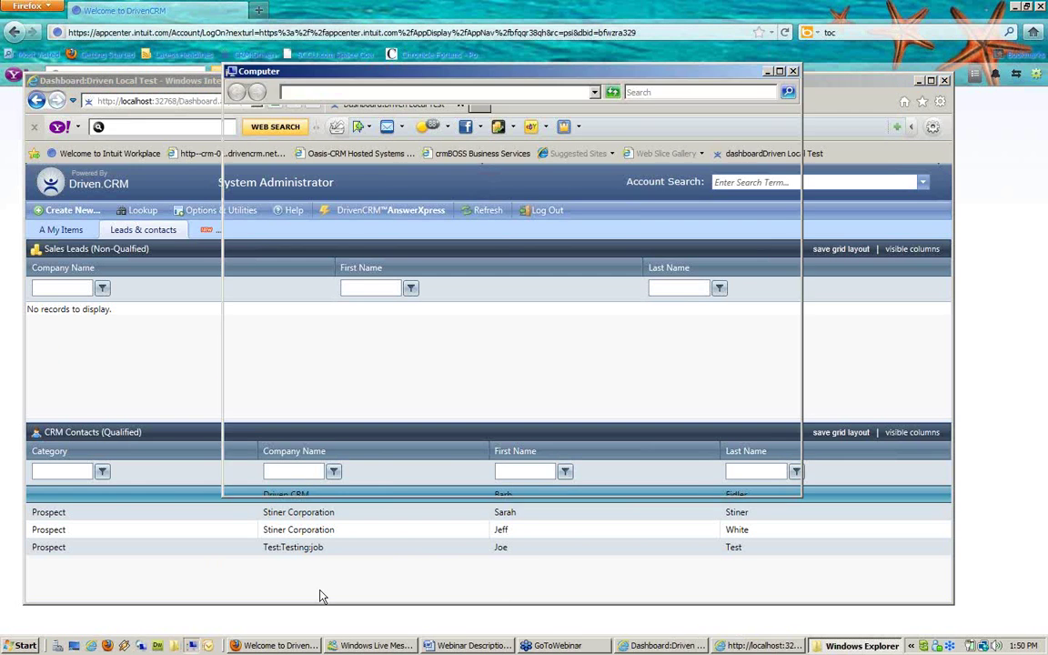
{"action": "left_click", "coordinate": [248, 308]}
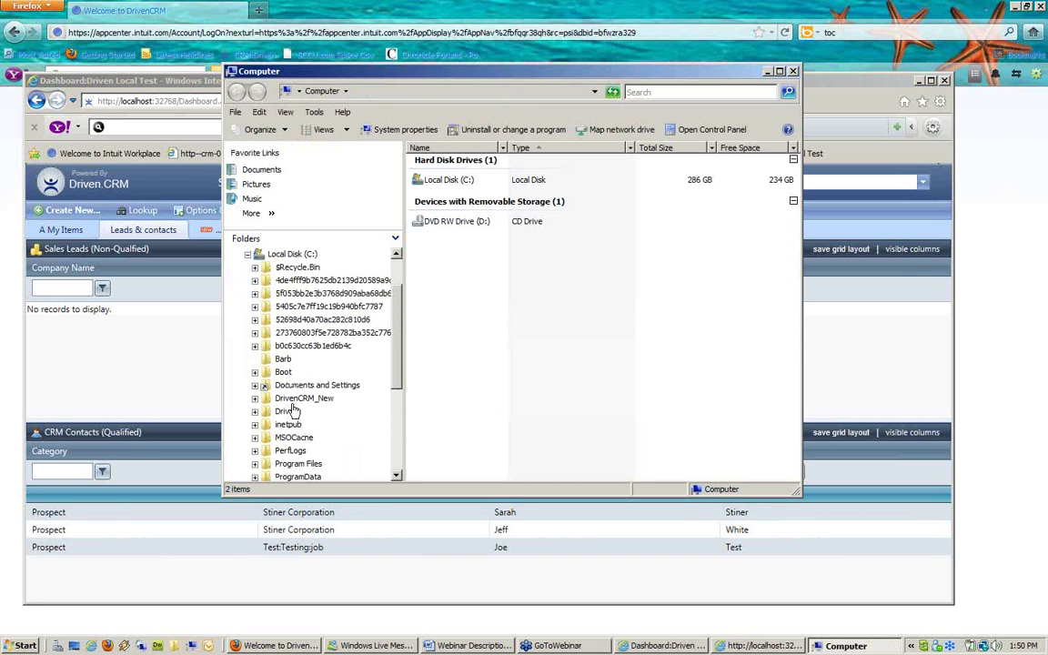
{"action": "left_click", "coordinate": [255, 397]}
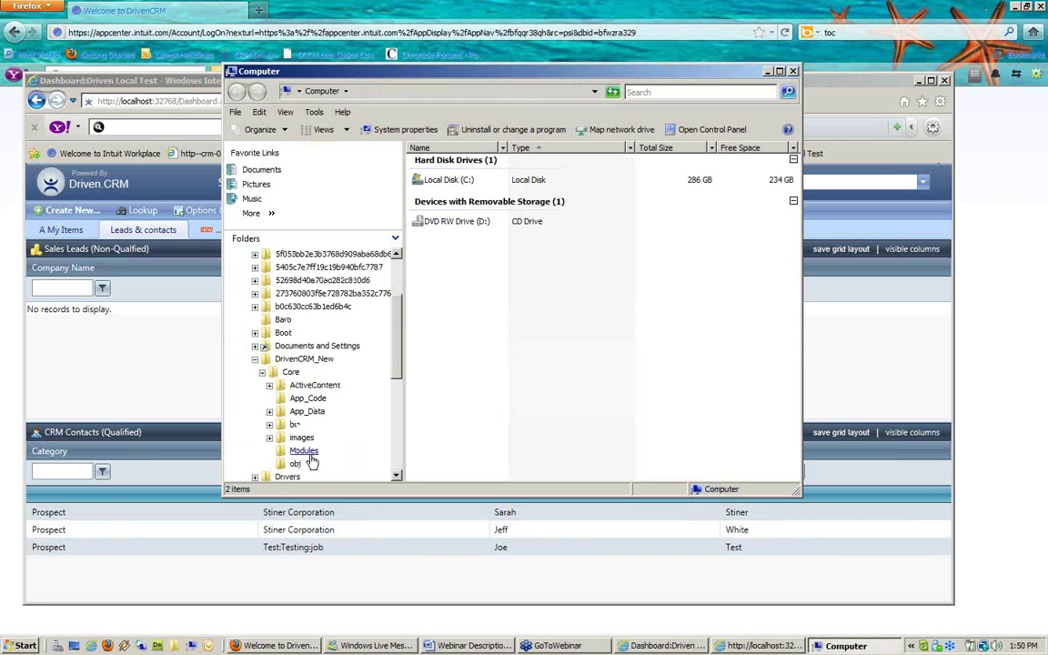
{"action": "left_click", "coordinate": [308, 400]}
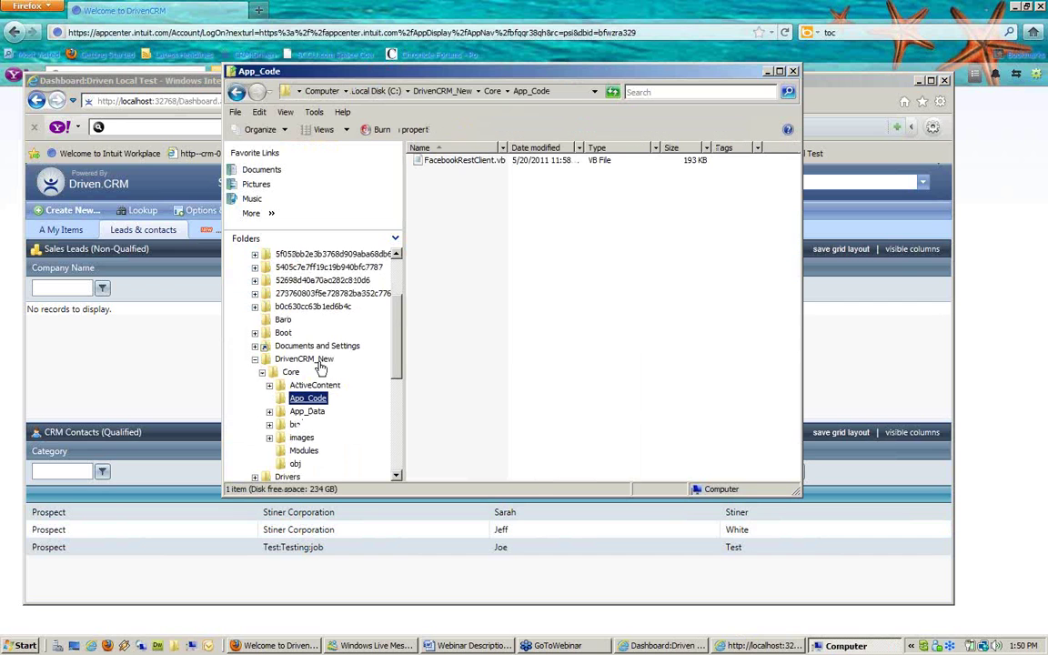
{"action": "left_click", "coordinate": [309, 412]}
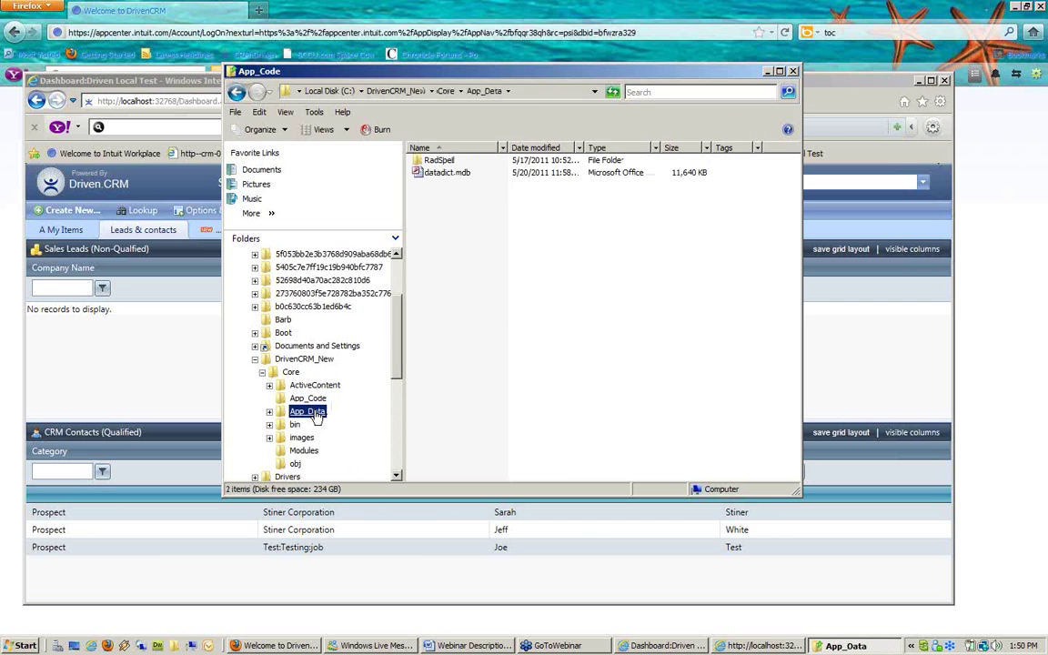
{"action": "left_click", "coordinate": [290, 372]}
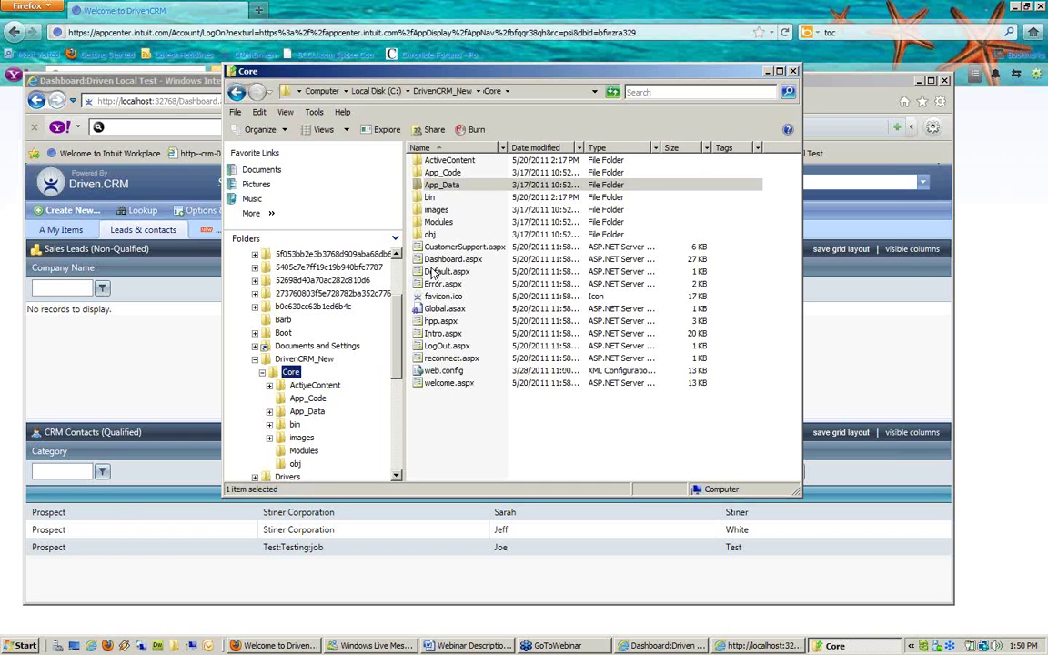
- Look through Core's bin and ActiveContent folders, ending back on DrivenCRM_New
{"action": "double_click", "coordinate": [431, 198]}
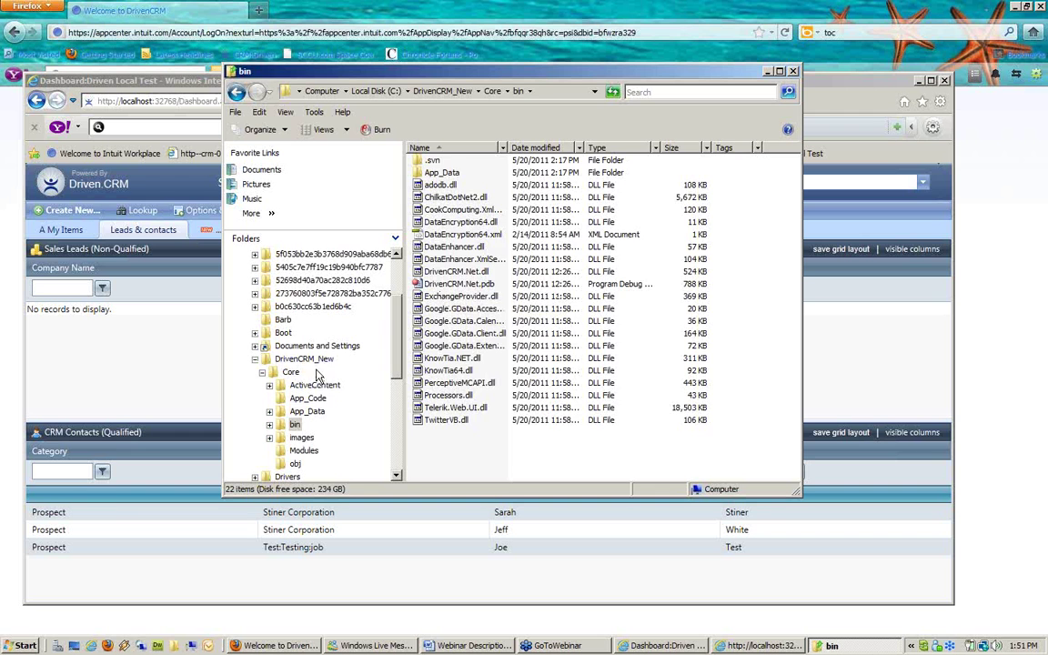
{"action": "left_click", "coordinate": [289, 360]}
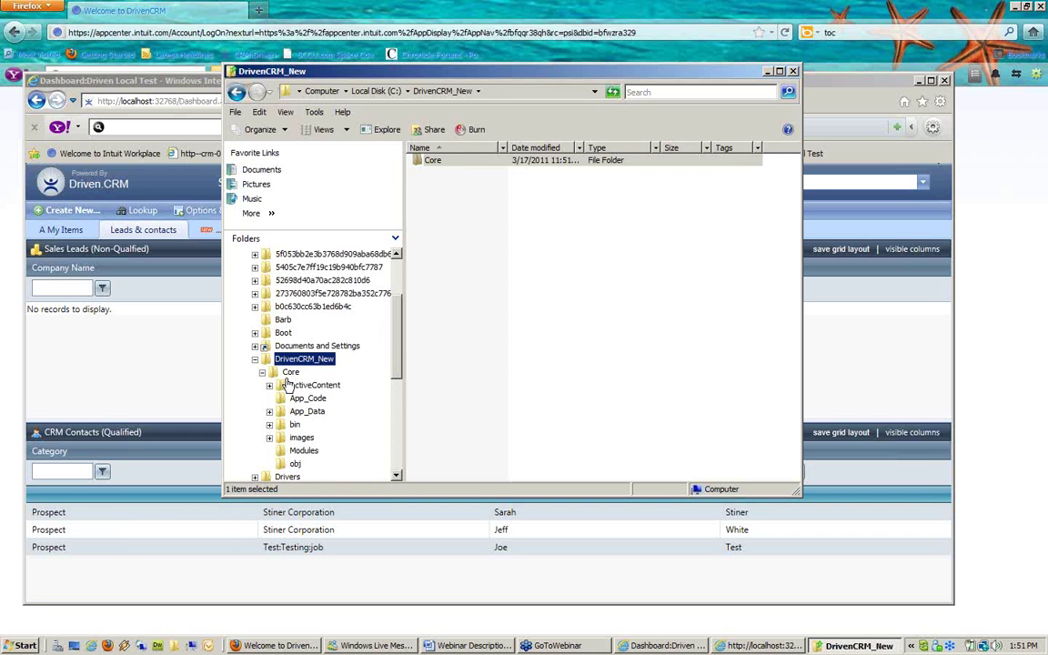
{"action": "left_click", "coordinate": [290, 372]}
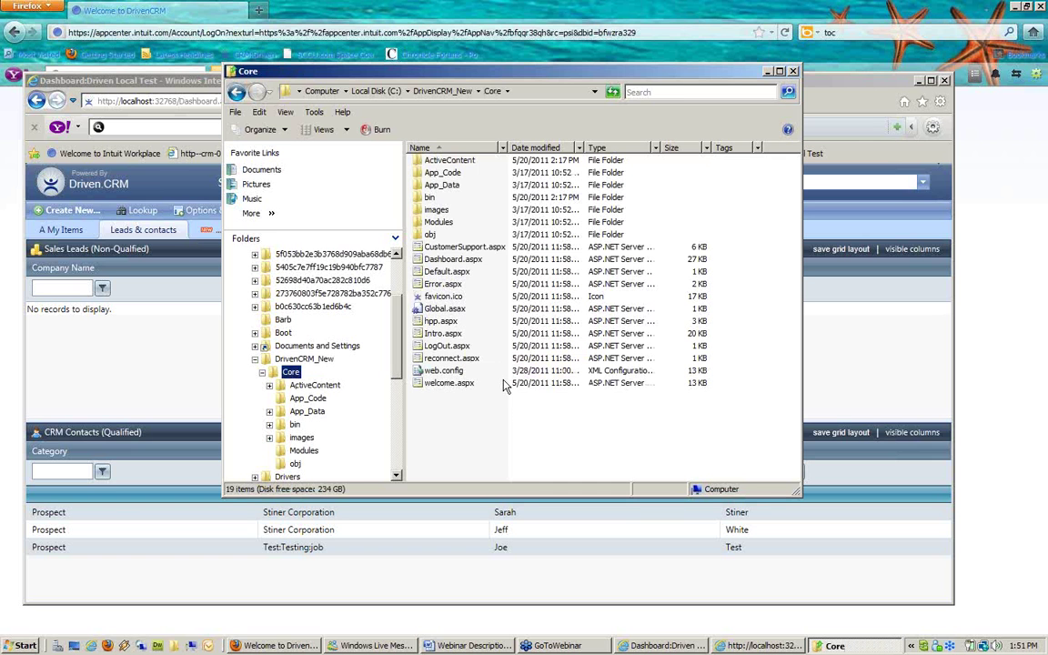
{"action": "left_click", "coordinate": [294, 424]}
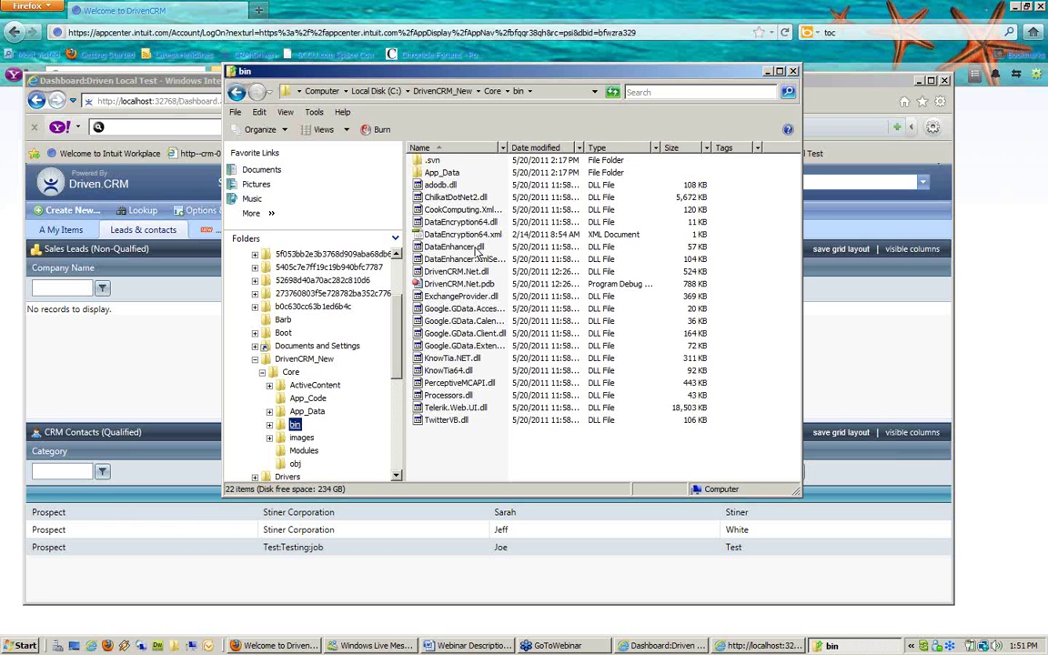
{"action": "left_click", "coordinate": [328, 385]}
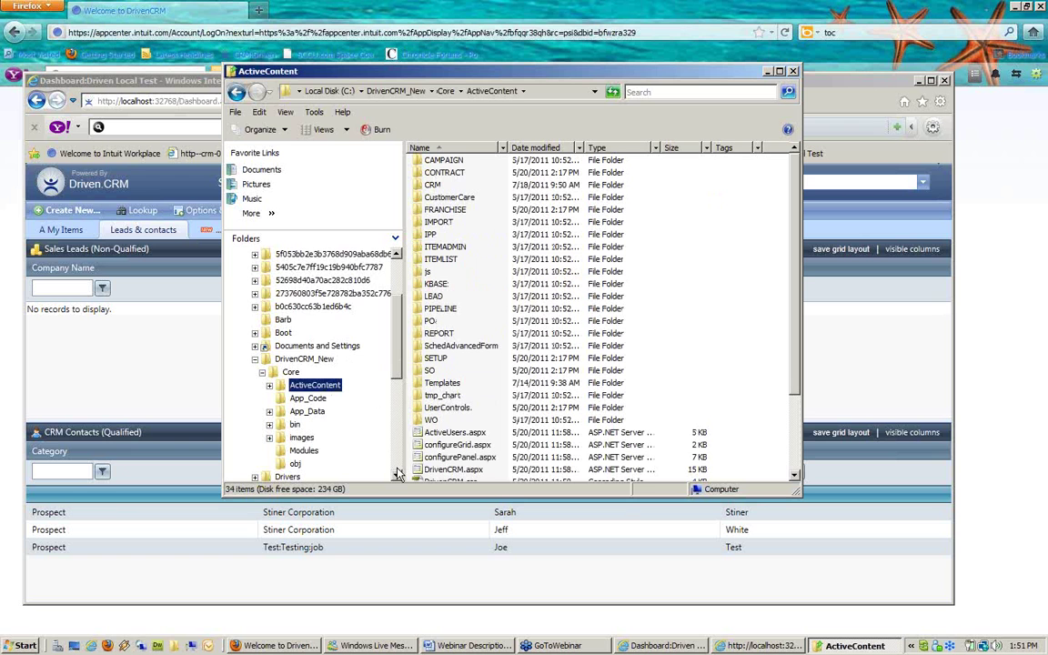
{"action": "scroll", "coordinate": [354, 427], "scroll_direction": "down", "scroll_amount": 3}
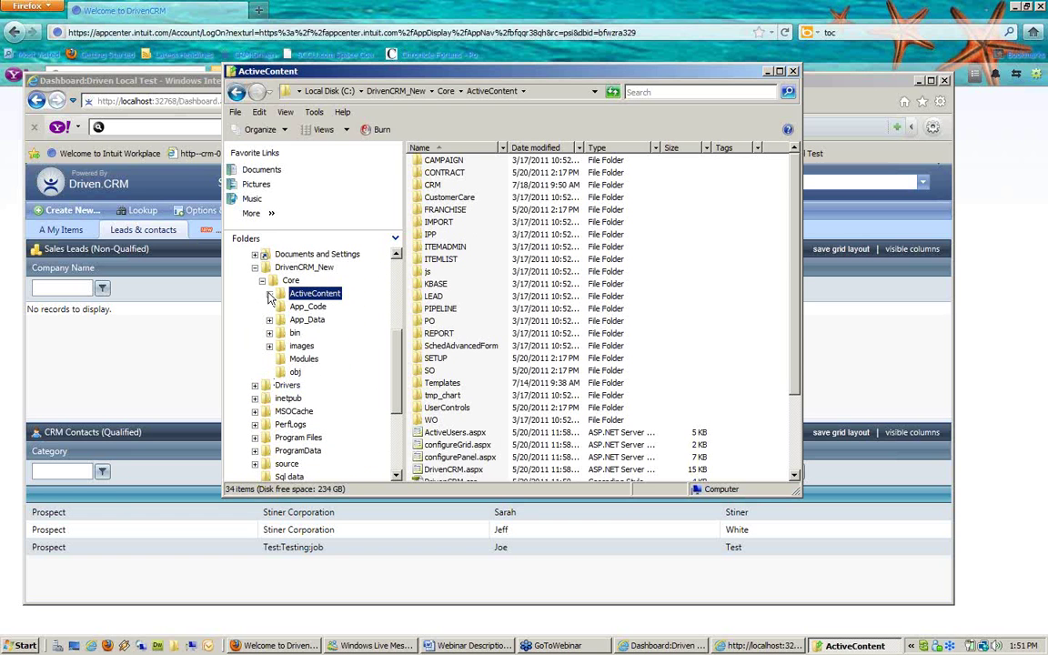
{"action": "left_click", "coordinate": [296, 267]}
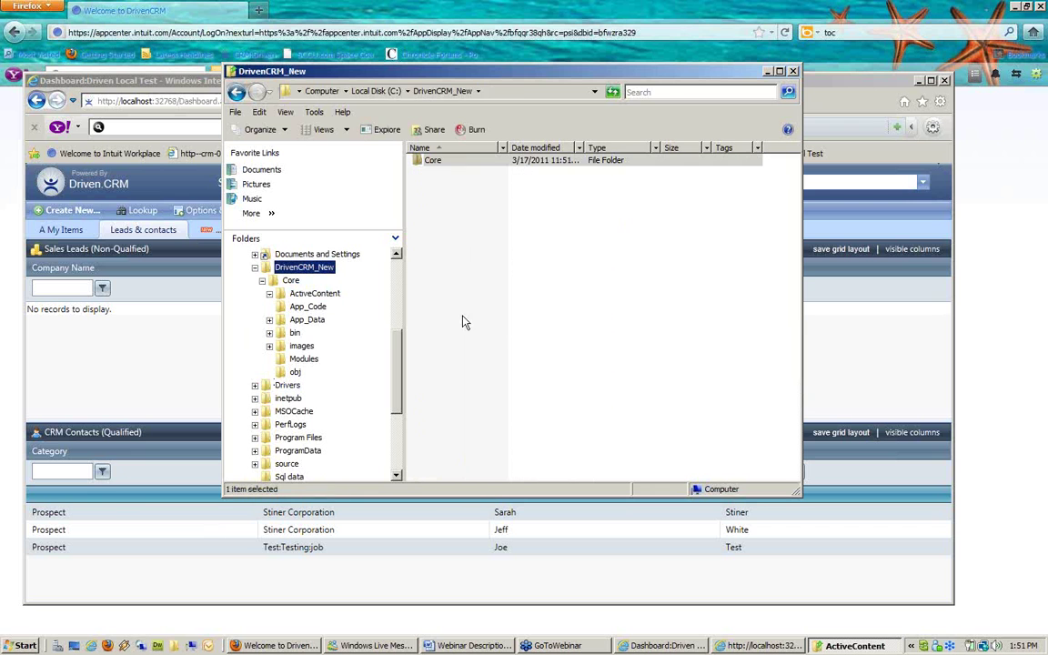
- Expand Program Files and browse the Oasis CRM folder inside KnowTia
{"action": "left_click", "coordinate": [255, 438]}
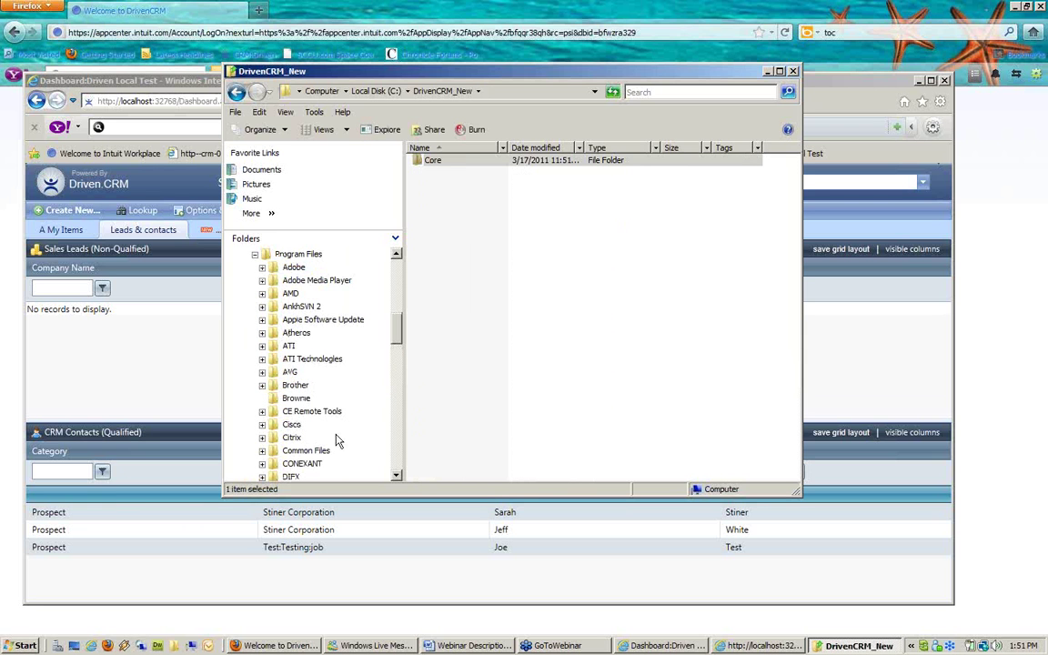
{"action": "scroll", "coordinate": [339, 461], "scroll_direction": "down", "scroll_amount": 2}
{"action": "scroll", "coordinate": [342, 462], "scroll_direction": "down", "scroll_amount": 7}
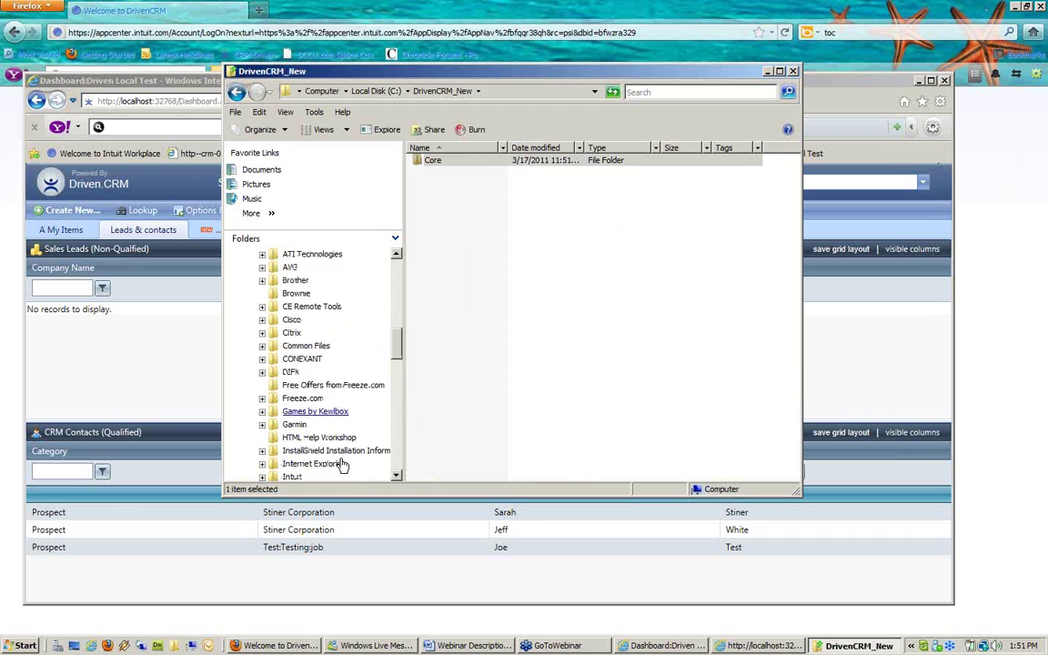
{"action": "scroll", "coordinate": [342, 462], "scroll_direction": "down", "scroll_amount": 5}
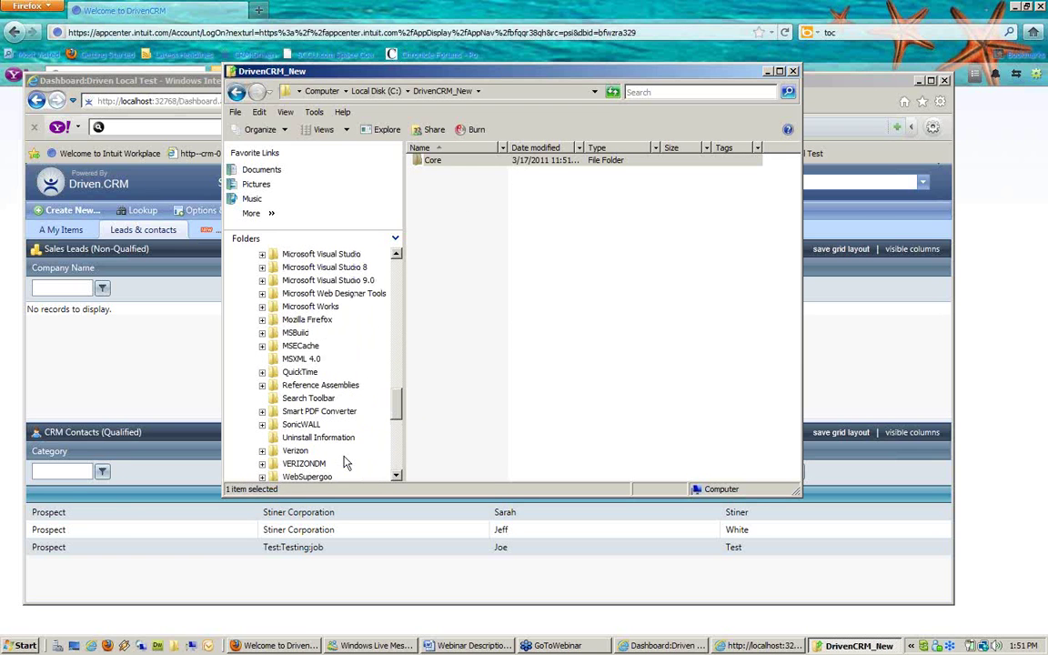
{"action": "scroll", "coordinate": [343, 462], "scroll_direction": "down", "scroll_amount": 2}
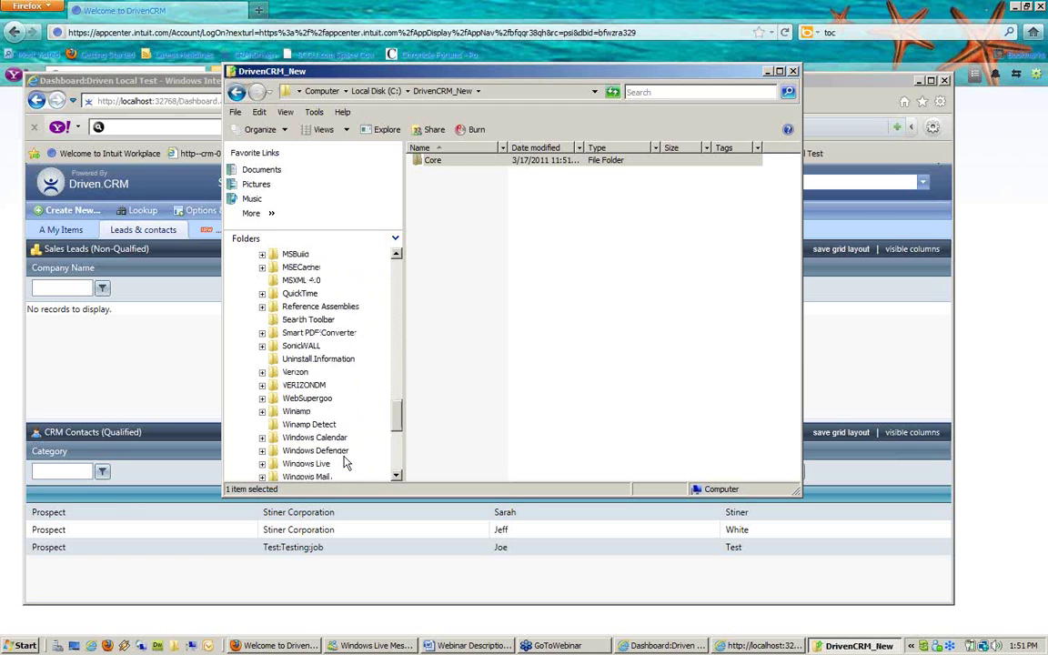
{"action": "scroll", "coordinate": [344, 462], "scroll_direction": "up", "scroll_amount": 3}
{"action": "scroll", "coordinate": [344, 462], "scroll_direction": "up", "scroll_amount": 4}
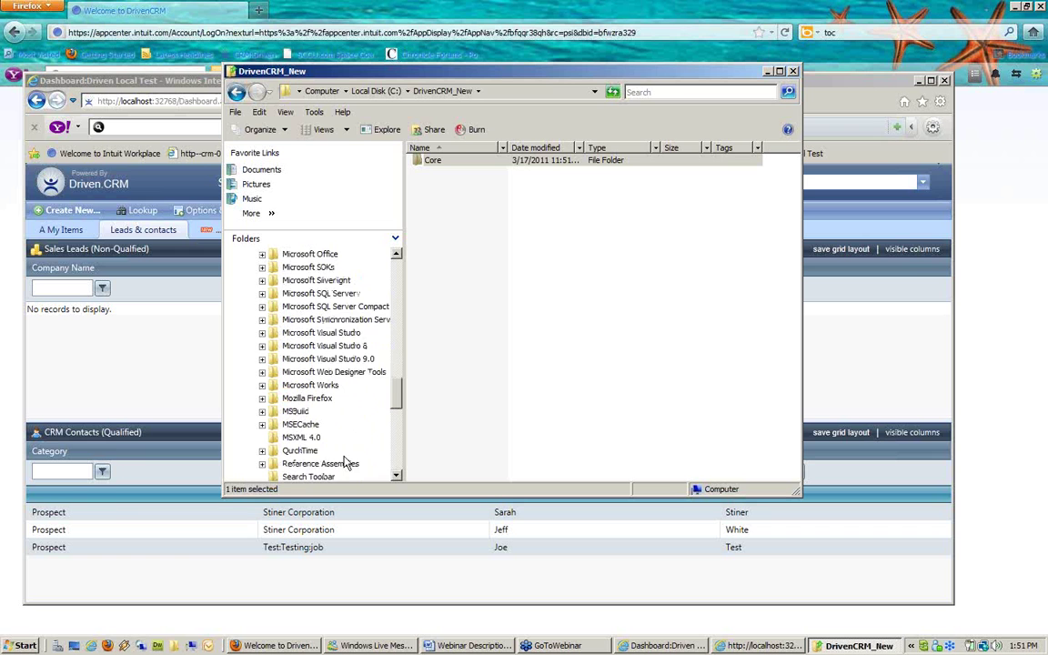
{"action": "left_click", "coordinate": [300, 268]}
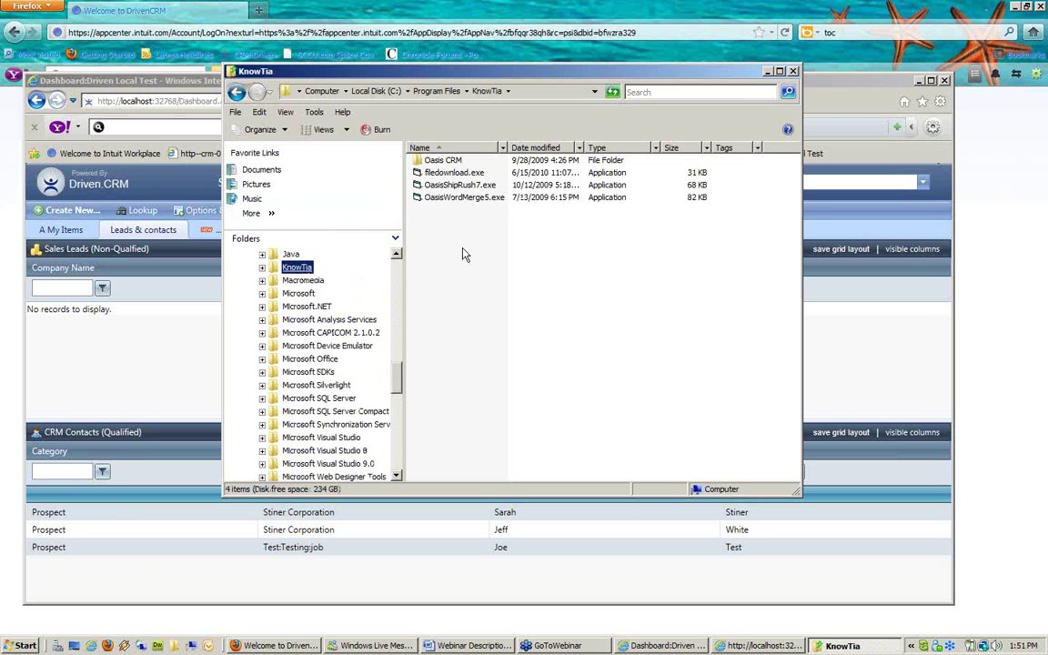
{"action": "double_click", "coordinate": [430, 164]}
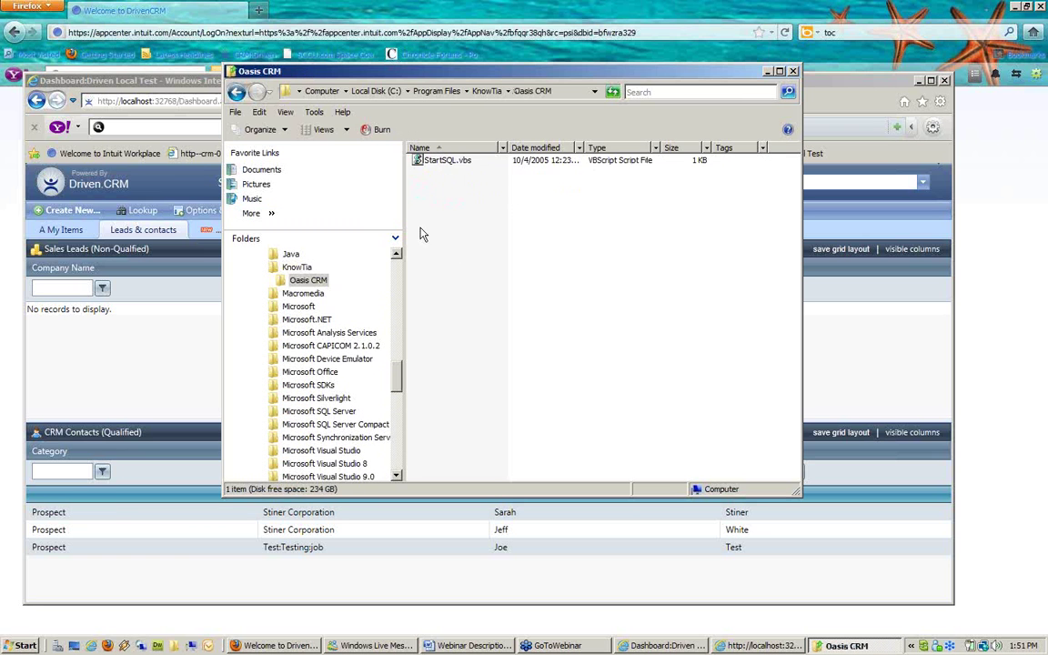
- Open the Intuit folder showing QuickBooks Enterprise, then minimize Firefox
{"action": "scroll", "coordinate": [357, 232], "scroll_direction": "up", "scroll_amount": 1}
{"action": "left_click_drag", "start_coordinate": [404, 286], "coordinate": [401, 289]}
{"action": "key", "text": "Up"}
{"action": "key", "text": "Up"}
{"action": "key", "text": "Up"}
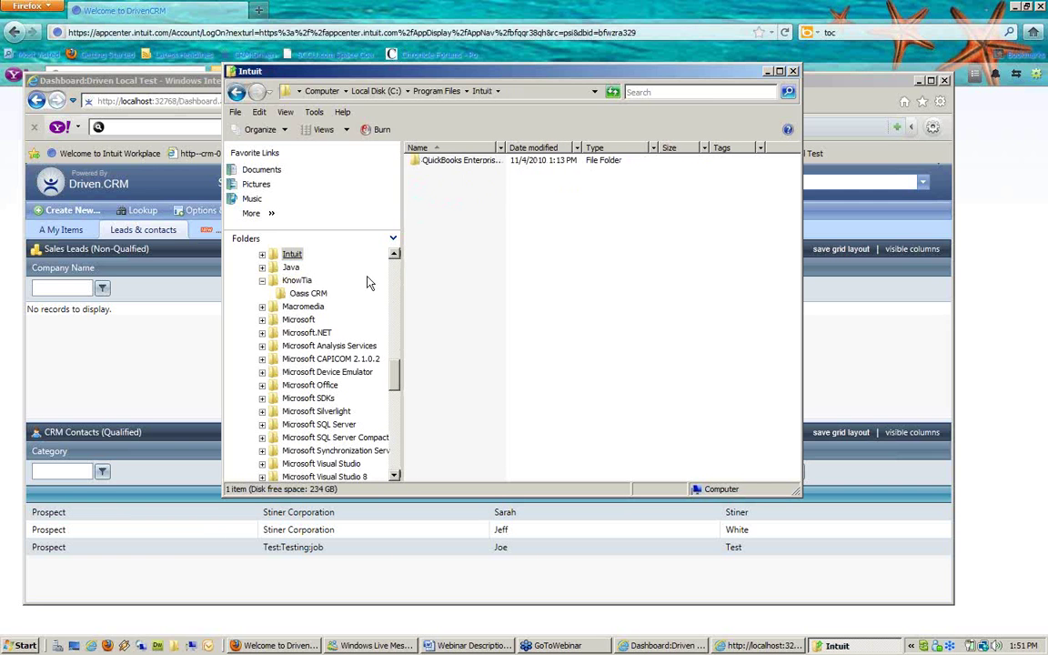
{"action": "scroll", "coordinate": [398, 284], "scroll_direction": "up", "scroll_amount": 5}
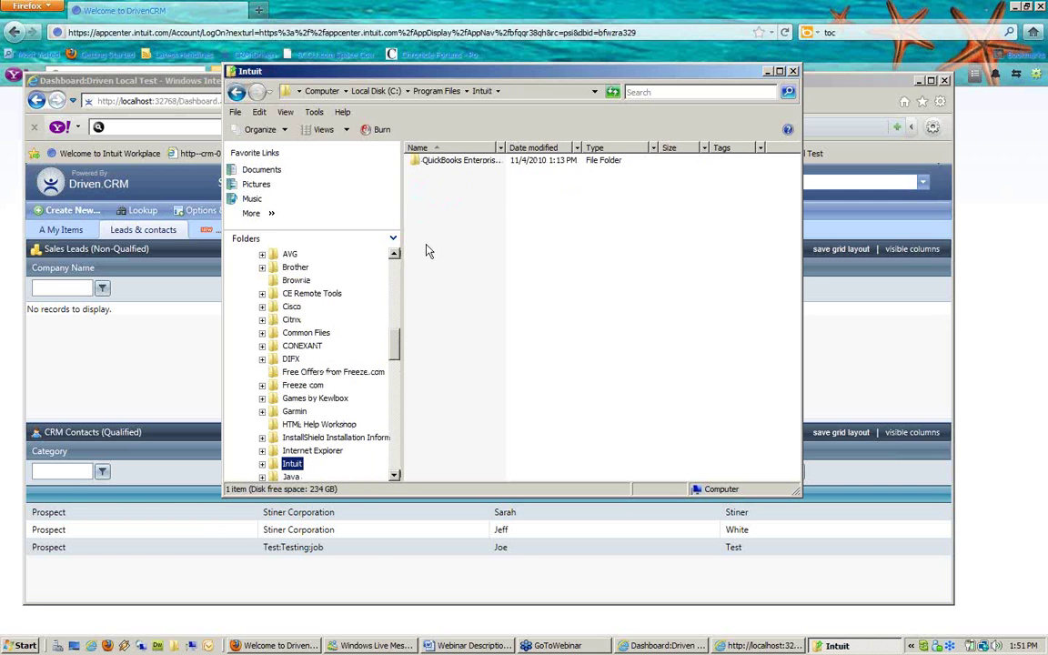
{"action": "left_click", "coordinate": [1014, 7]}
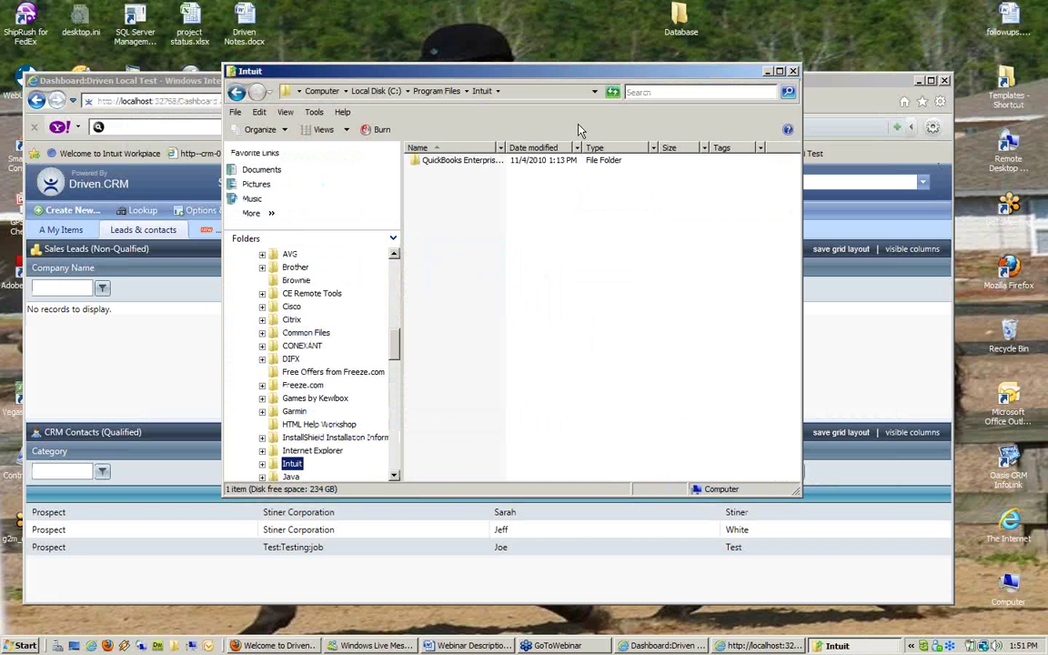
- Minimize the dashboard and open the desktop's Database folder to view its backup and installer files
{"action": "left_click", "coordinate": [919, 81]}
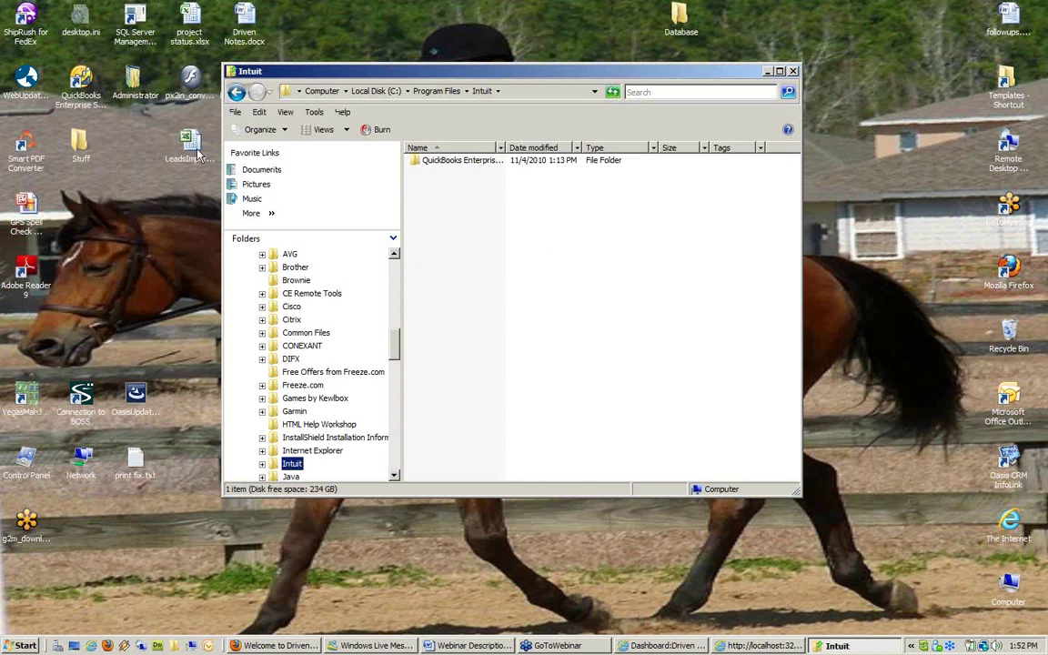
{"action": "double_click", "coordinate": [679, 18]}
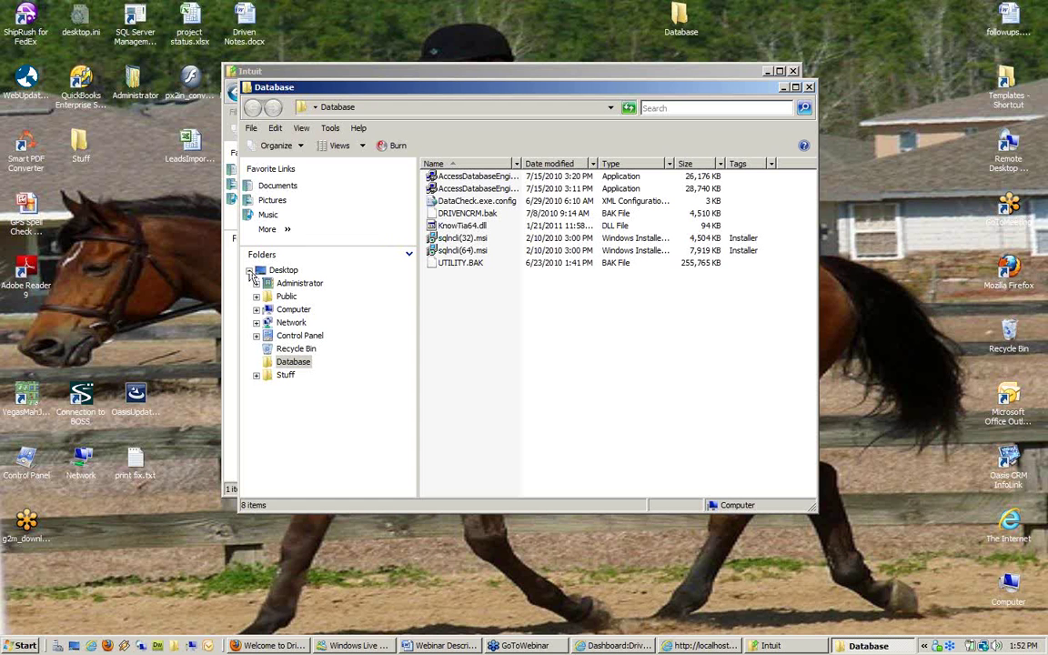
{"action": "left_click", "coordinate": [389, 186]}
{"action": "left_click", "coordinate": [706, 107]}
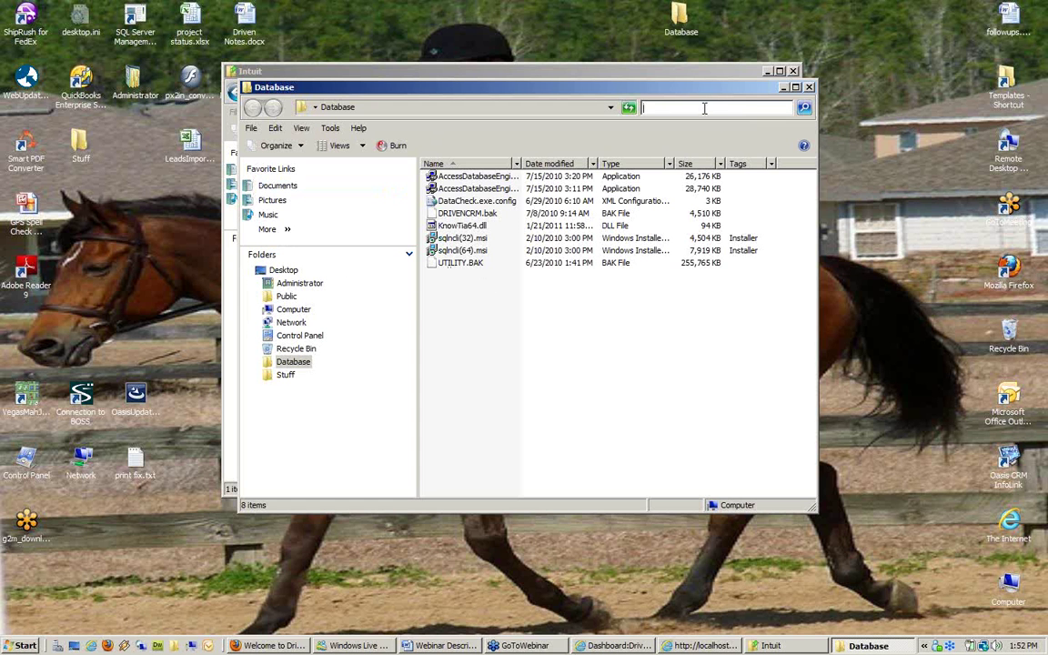
{"action": "left_click", "coordinate": [284, 201]}
- List the Desktop's contents in Explorer and select Driven Notes.docx
{"action": "left_click", "coordinate": [283, 270]}
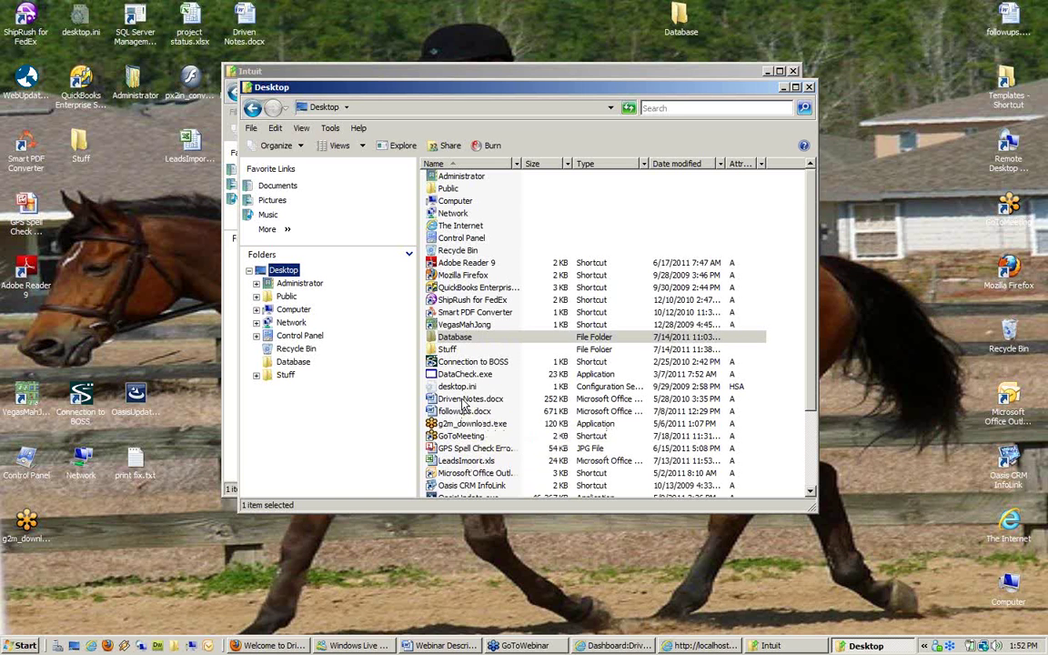
{"action": "left_click", "coordinate": [464, 398]}
{"action": "scroll", "coordinate": [463, 399], "scroll_direction": "down", "scroll_amount": 1}
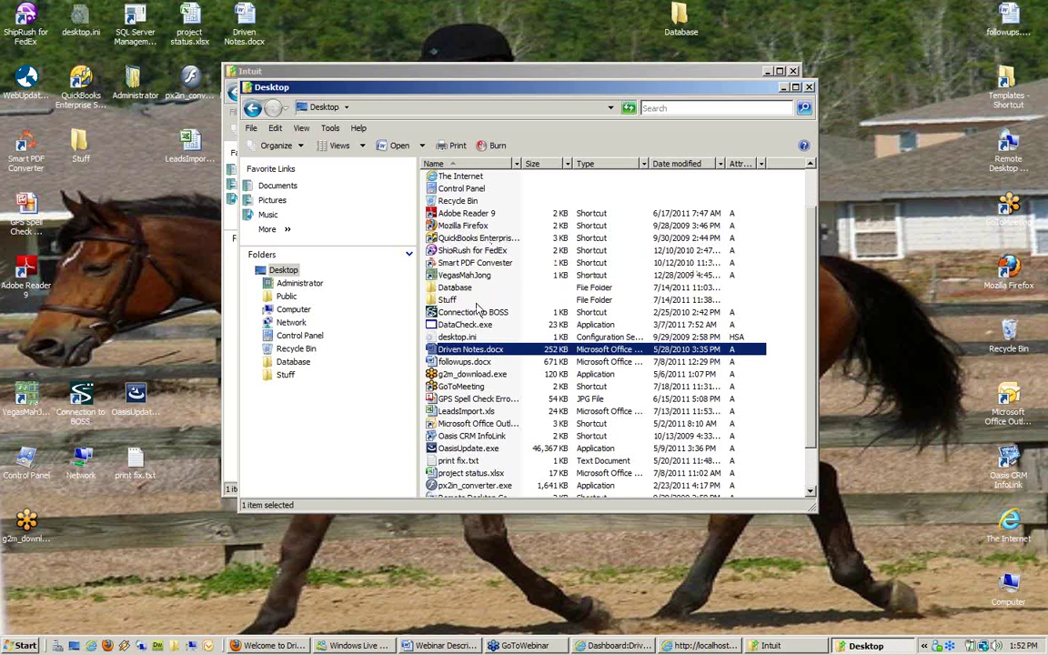
{"action": "double_click", "coordinate": [454, 437]}
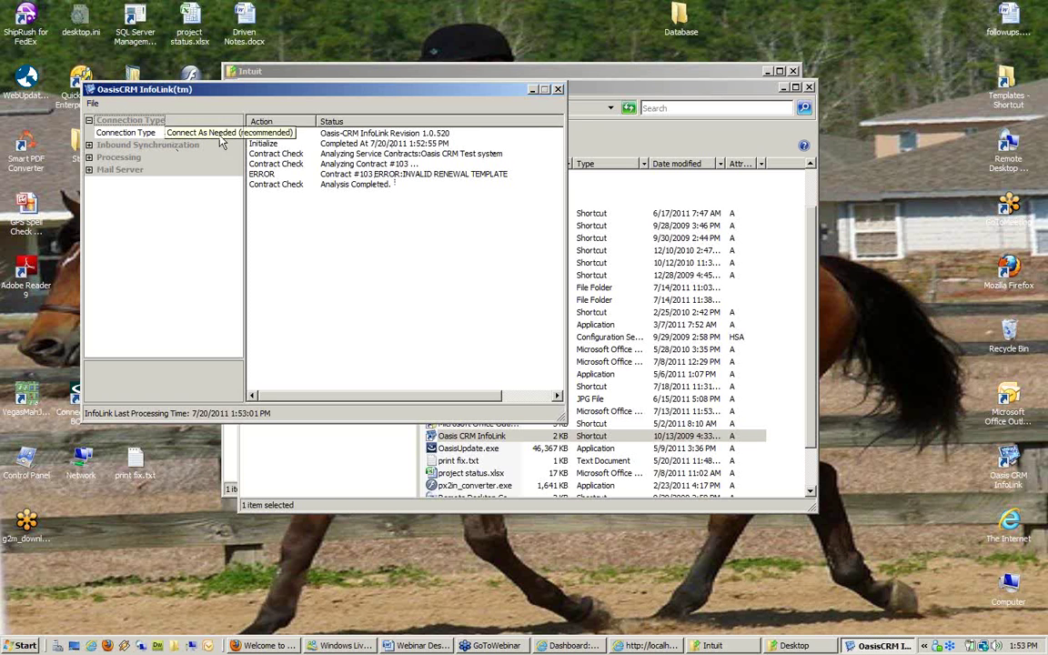
{"action": "left_click", "coordinate": [558, 88]}
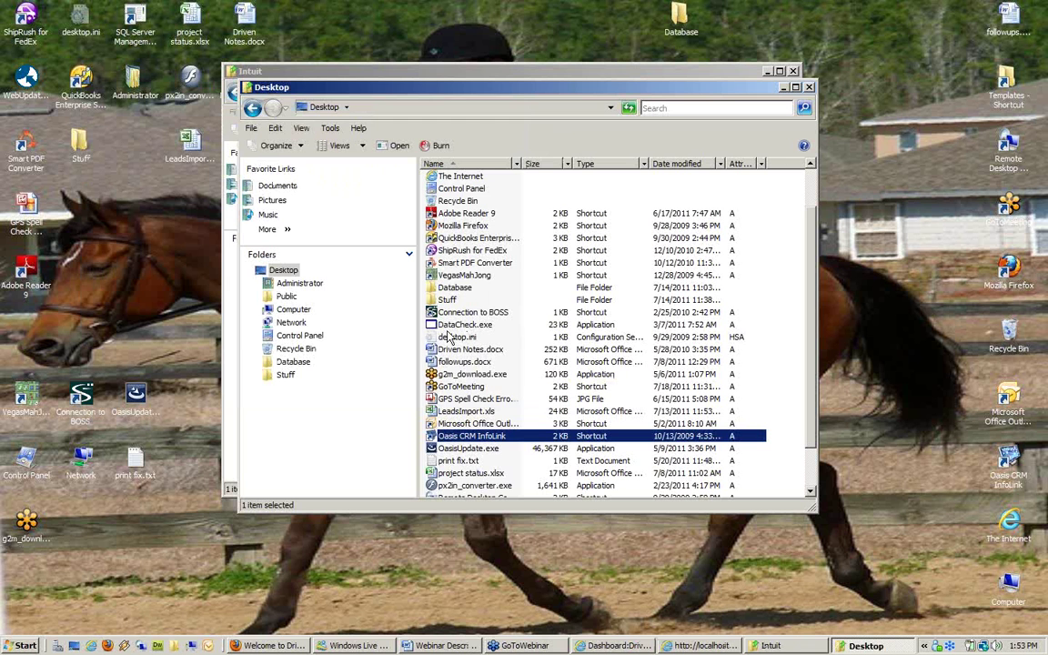
{"action": "left_click", "coordinate": [690, 108]}
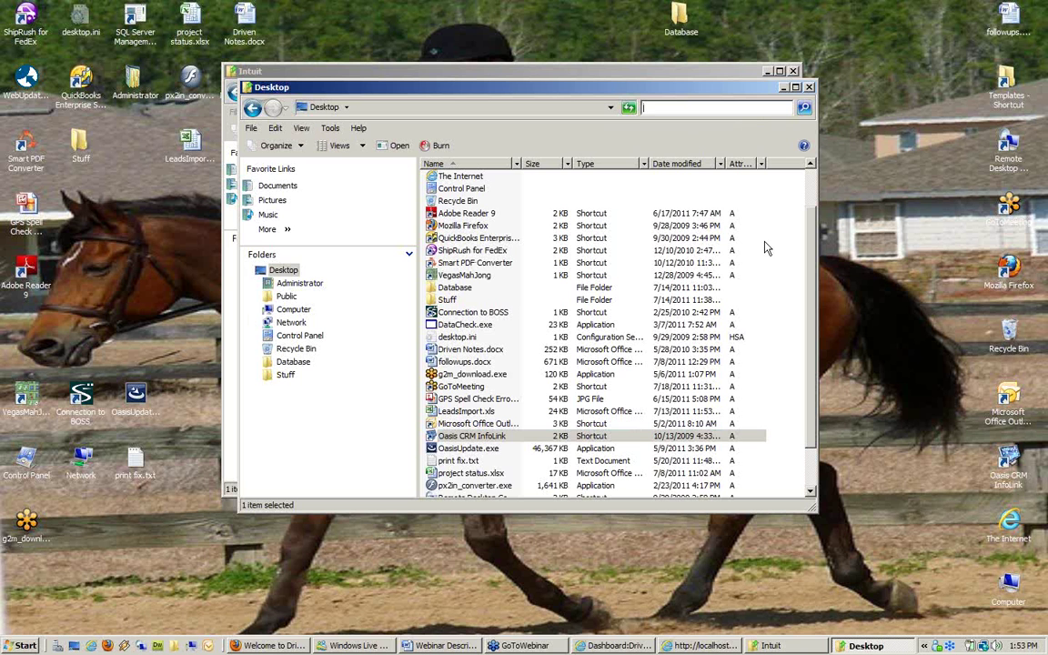
- Search the Desktop for 'connect' to find Connection to BOSS, then return to the Driven CRM dashboard
{"action": "type", "text": "connector"}
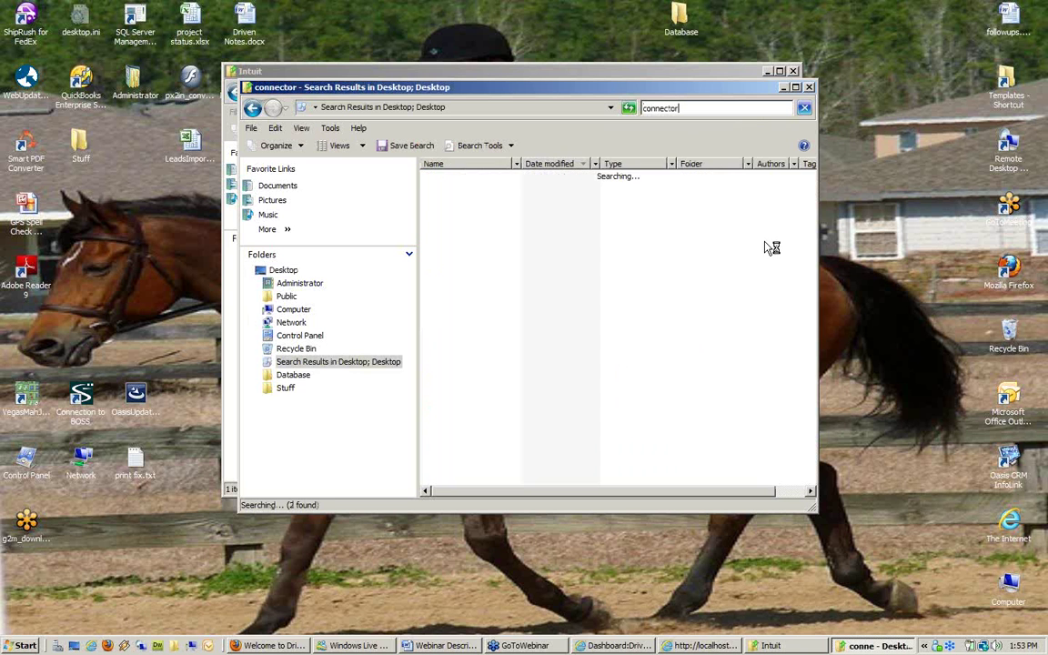
{"action": "key", "text": "BackSpace"}
{"action": "key", "text": "BackSpace"}
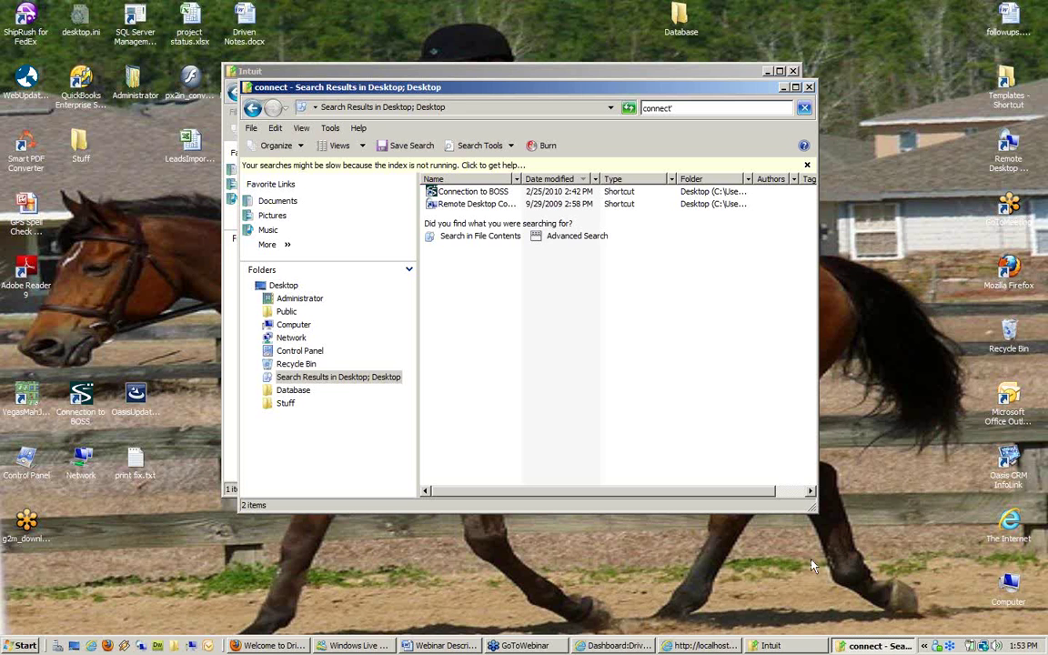
{"action": "left_click", "coordinate": [599, 647]}
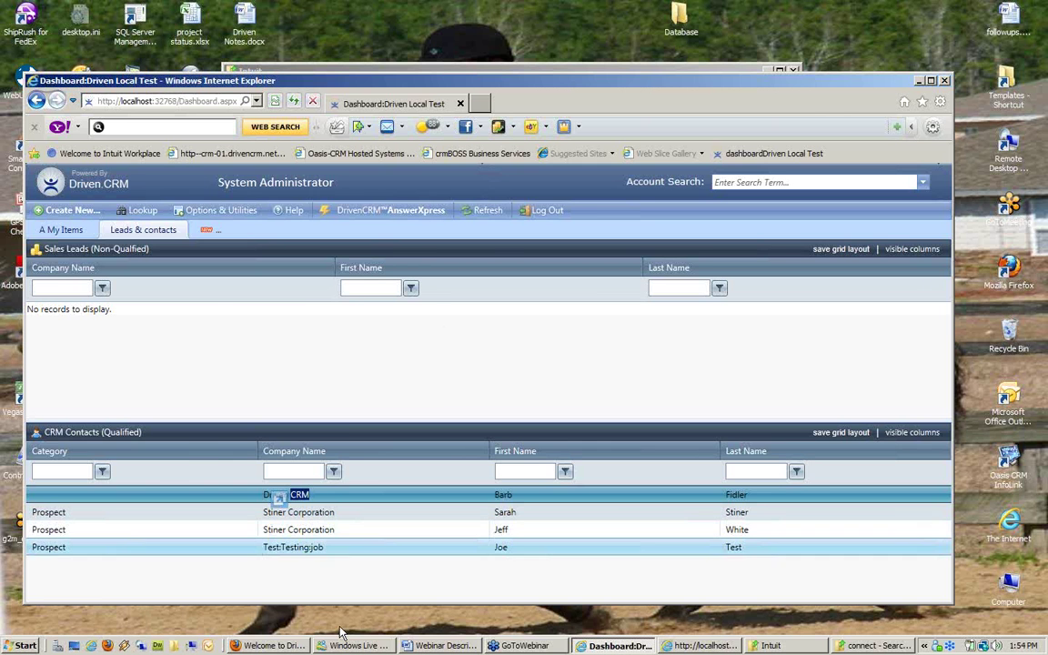
- Switch the Driven CRM dashboard to the My Items view, showing open tasks and quotations
{"action": "key", "text": "alt+Tab"}
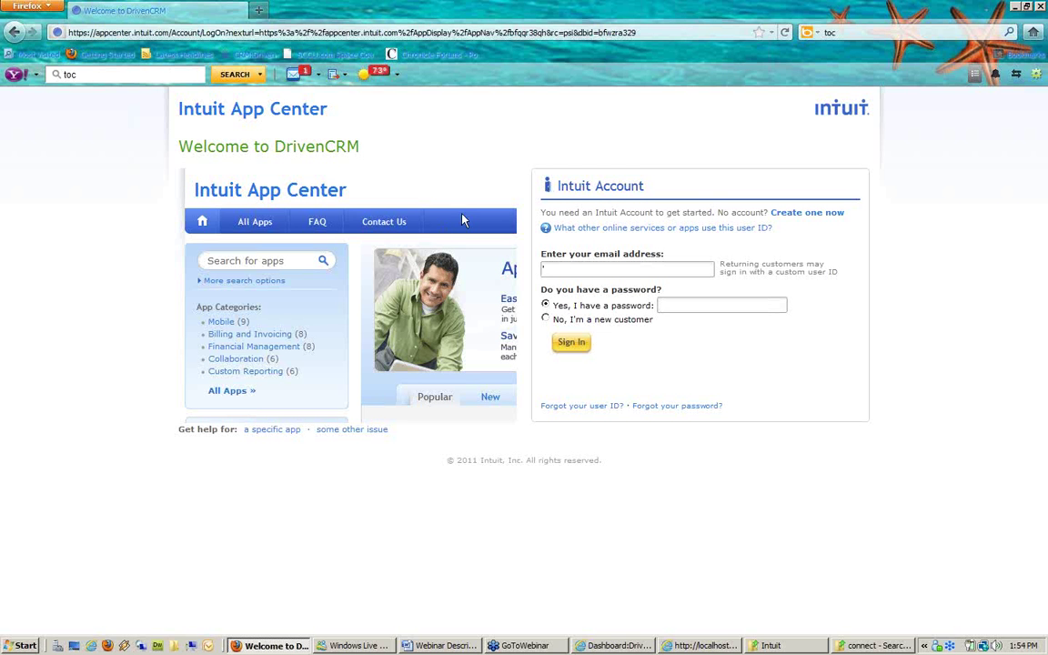
{"action": "left_click", "coordinate": [618, 644]}
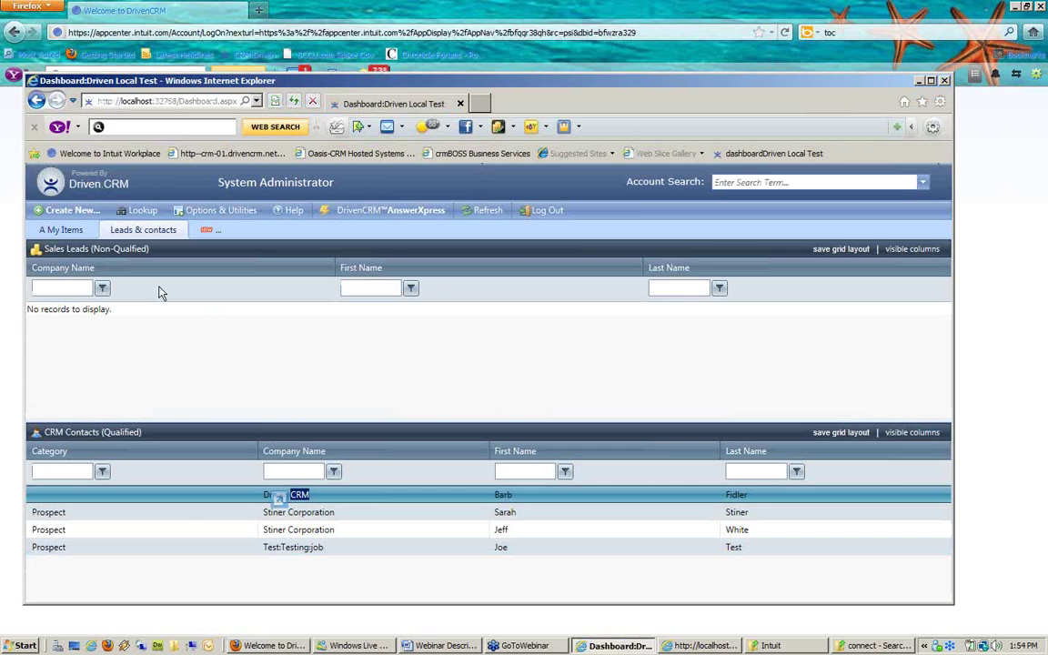
{"action": "left_click", "coordinate": [64, 232]}
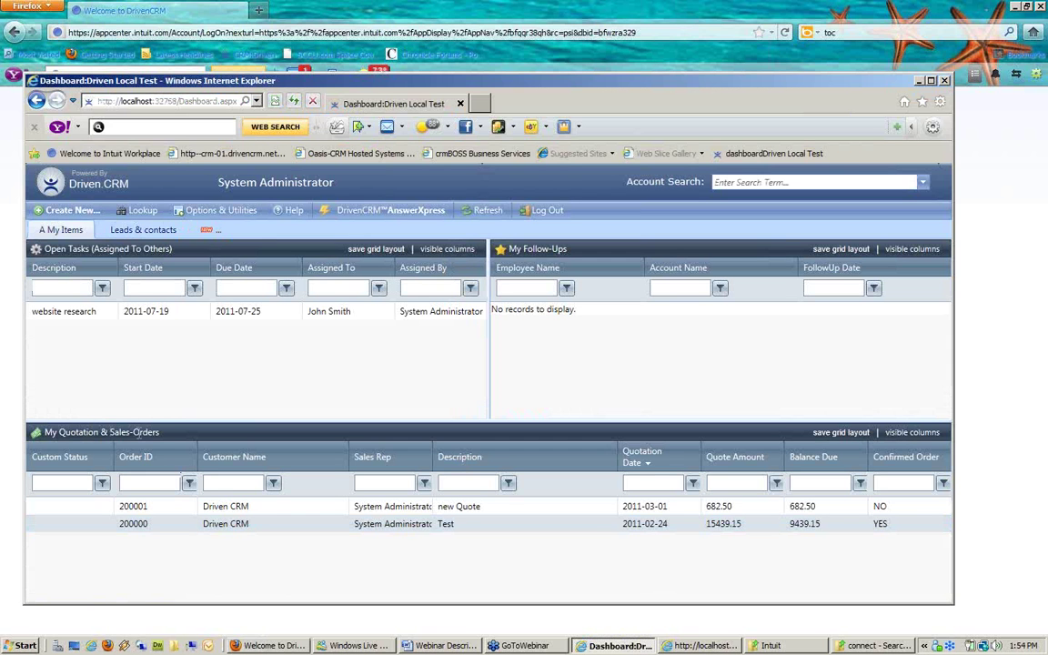
{"action": "double_click", "coordinate": [135, 432]}
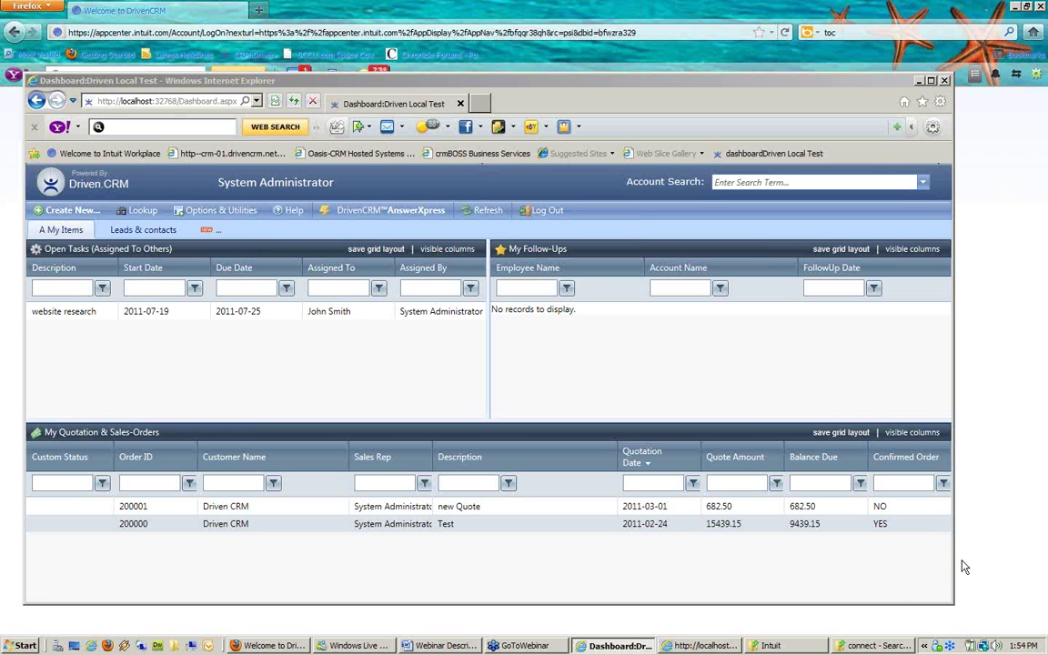
- Close the leftover connect search results, Intuit folder and localhost browser windows
{"action": "left_click", "coordinate": [868, 646]}
{"action": "key", "text": "alt+F4"}
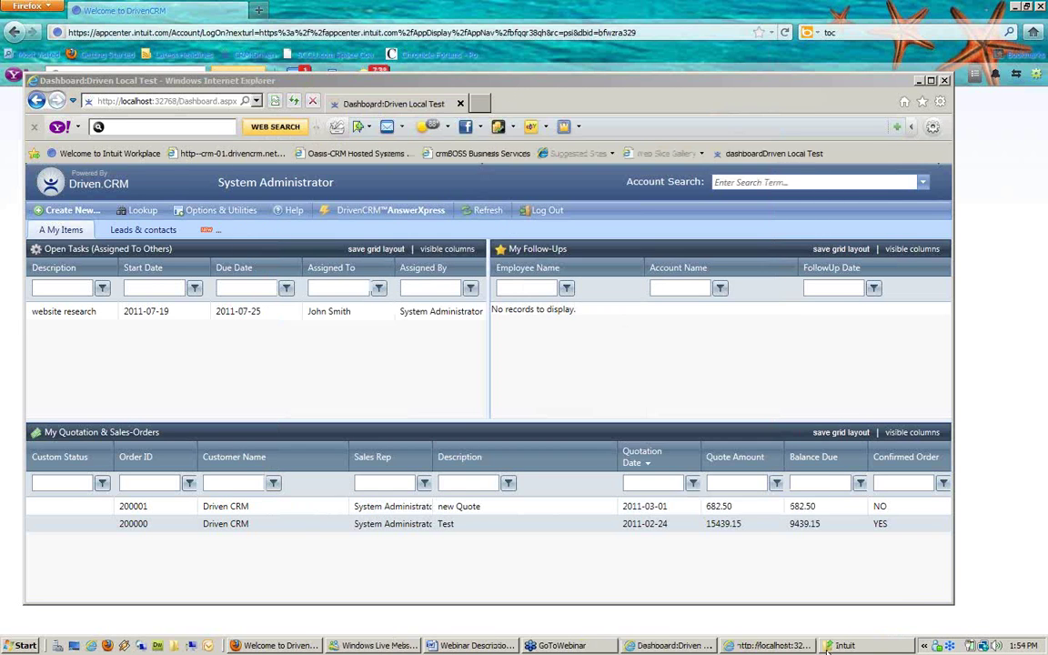
{"action": "left_click", "coordinate": [854, 645]}
{"action": "right_click", "coordinate": [859, 646]}
{"action": "left_click", "coordinate": [871, 640]}
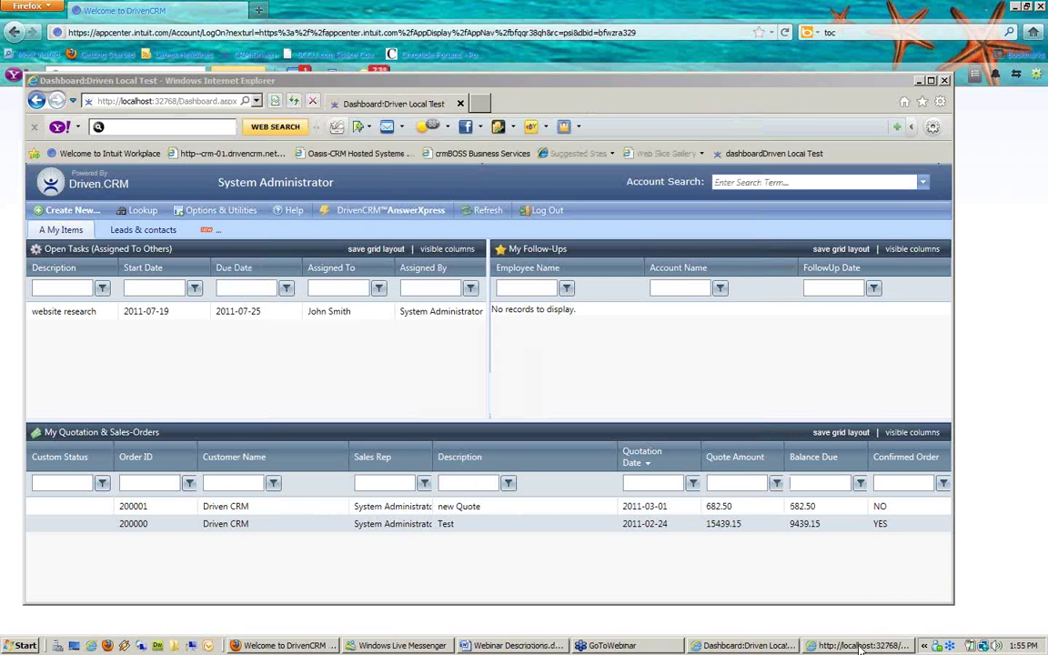
{"action": "right_click", "coordinate": [887, 645]}
{"action": "left_click", "coordinate": [884, 640]}
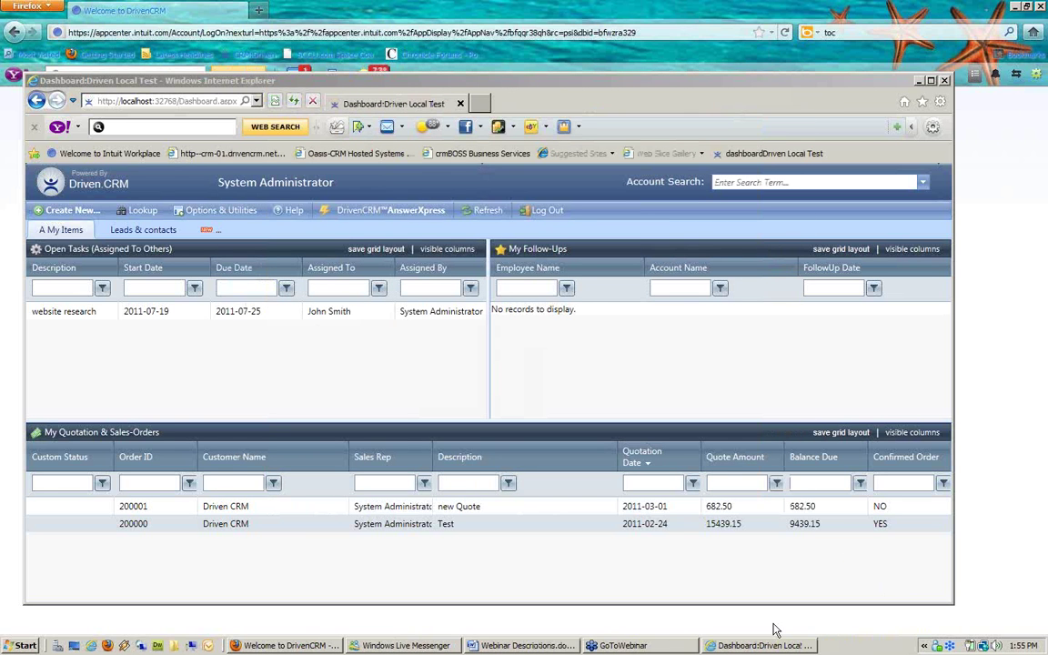